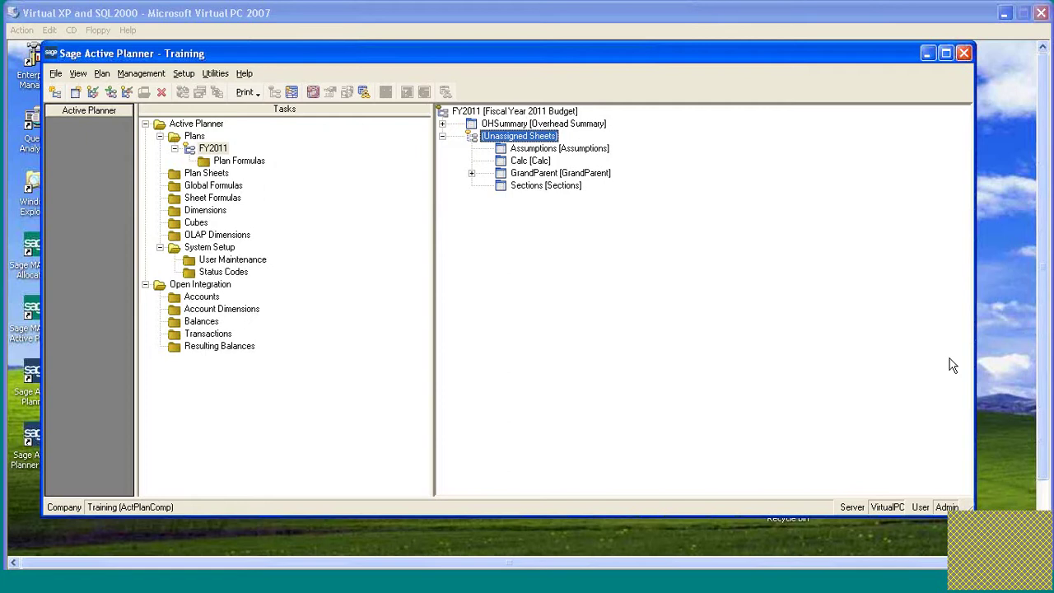
click(520, 141)
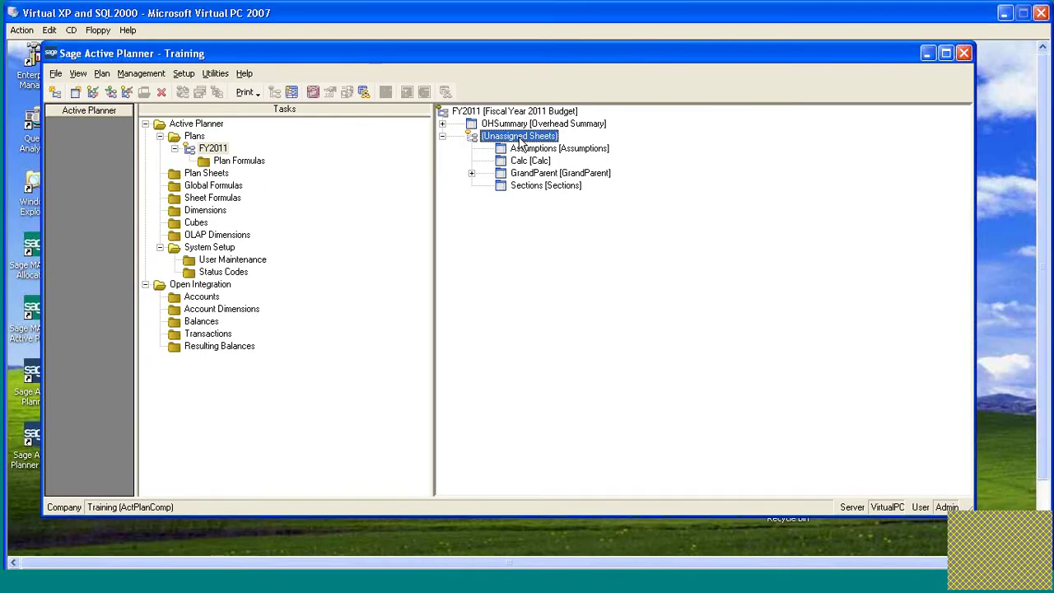
right_click(521, 144)
click(548, 135)
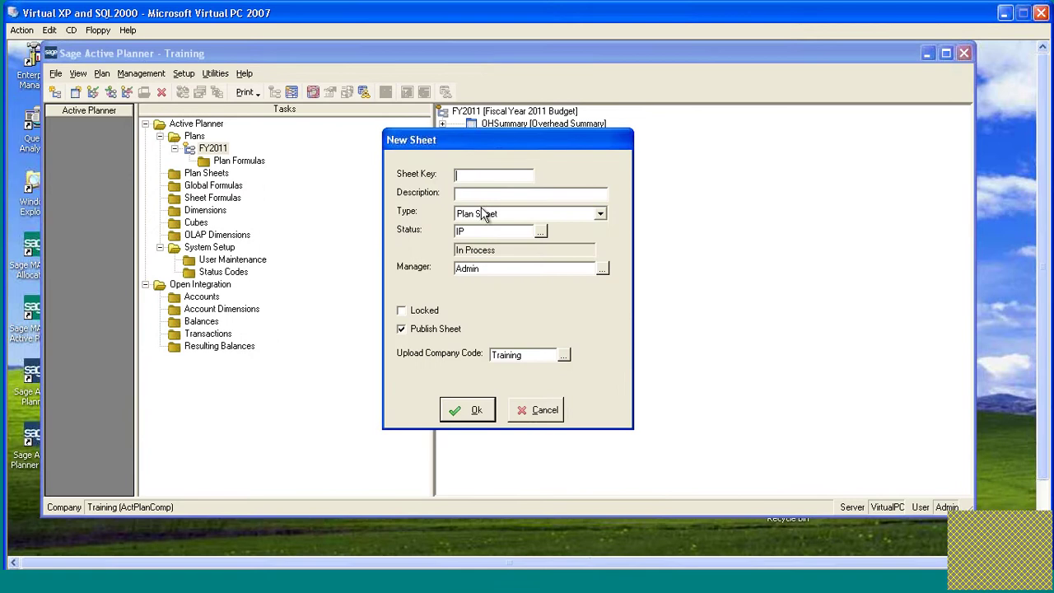
click(606, 214)
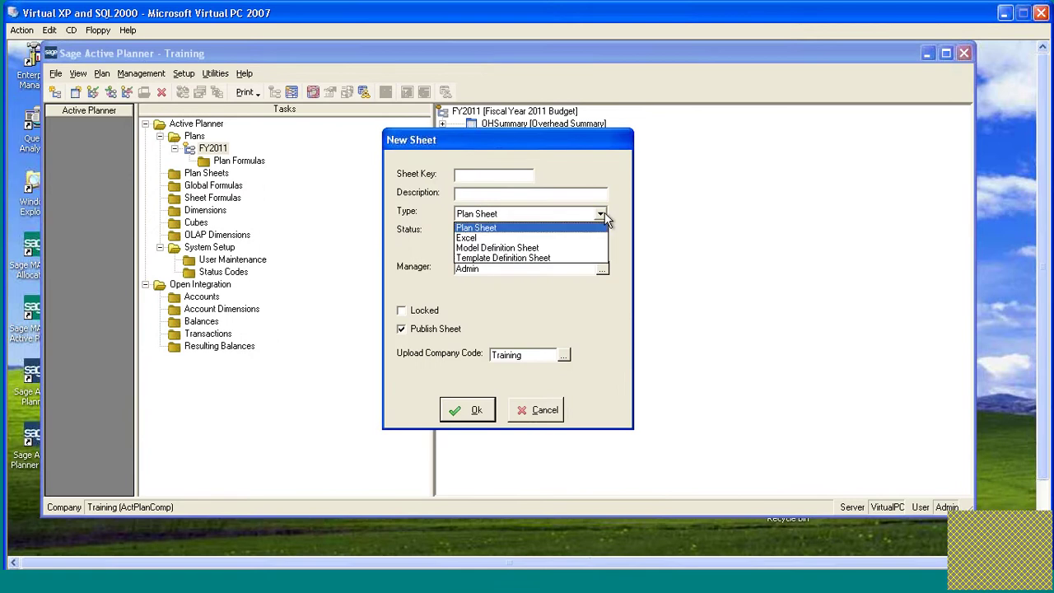
click(503, 259)
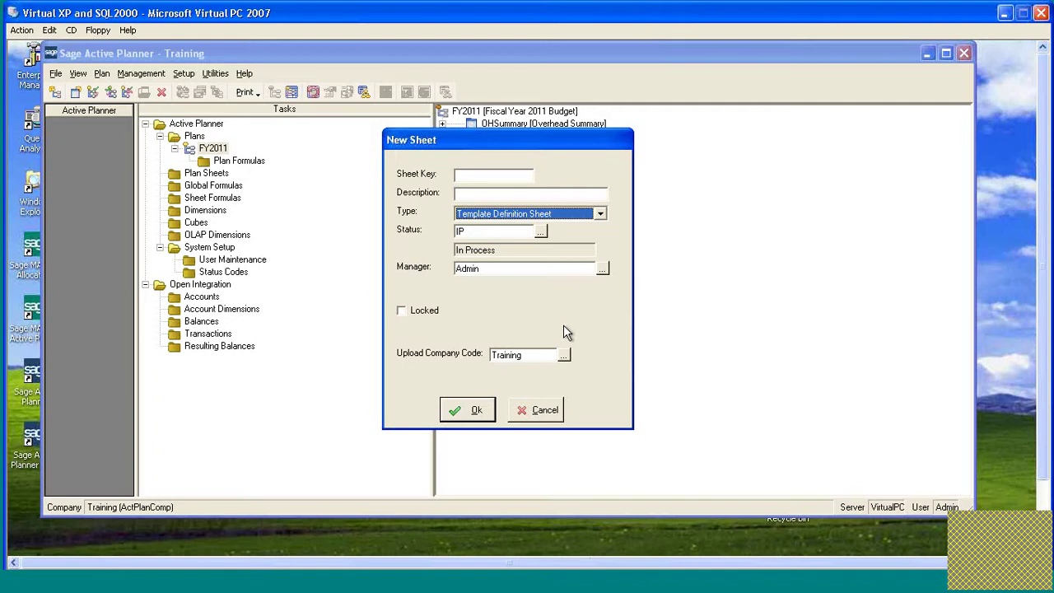
click(537, 410)
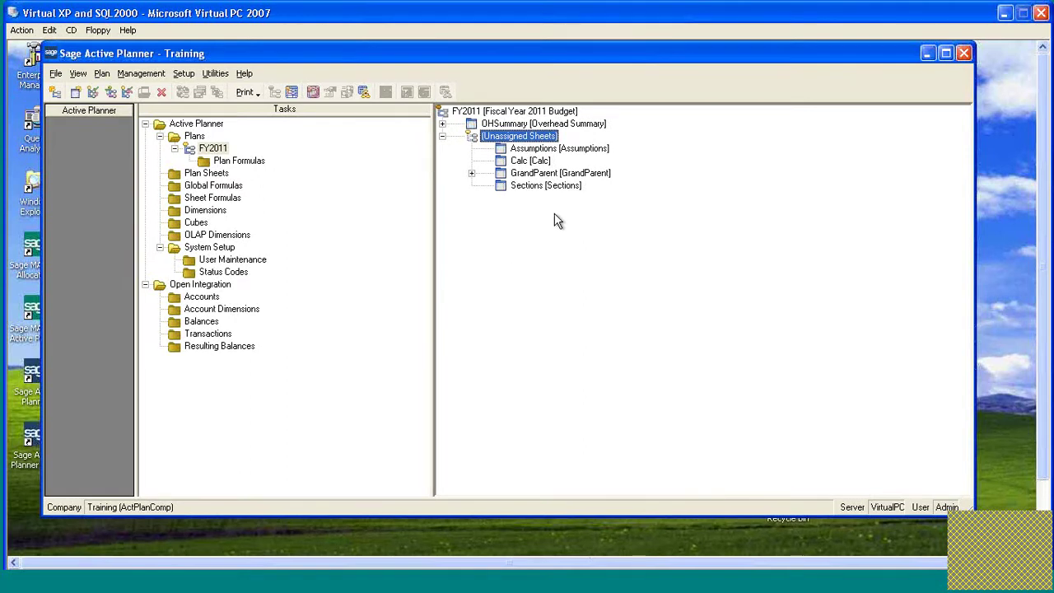
Open the Sections sheet from the FY2011 unassigned sheets and show its main sheet properties.
click(500, 186)
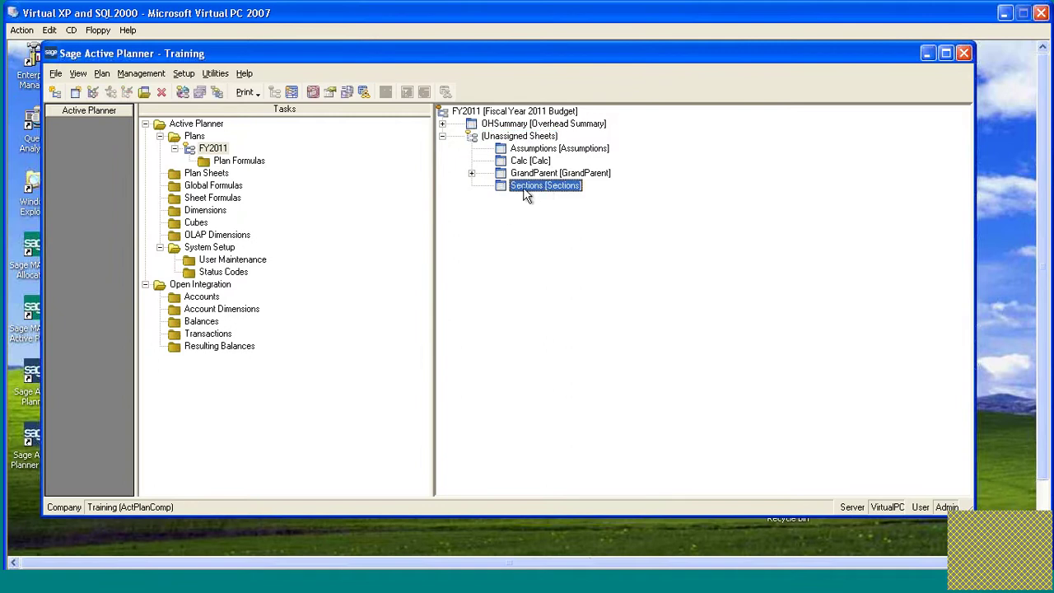
double_click(531, 189)
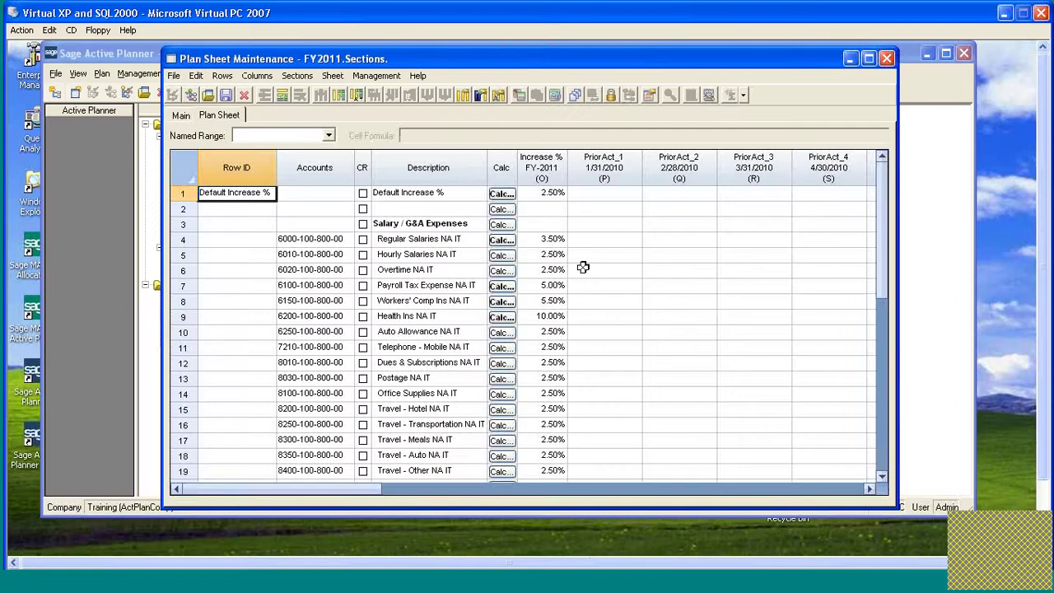
click(180, 116)
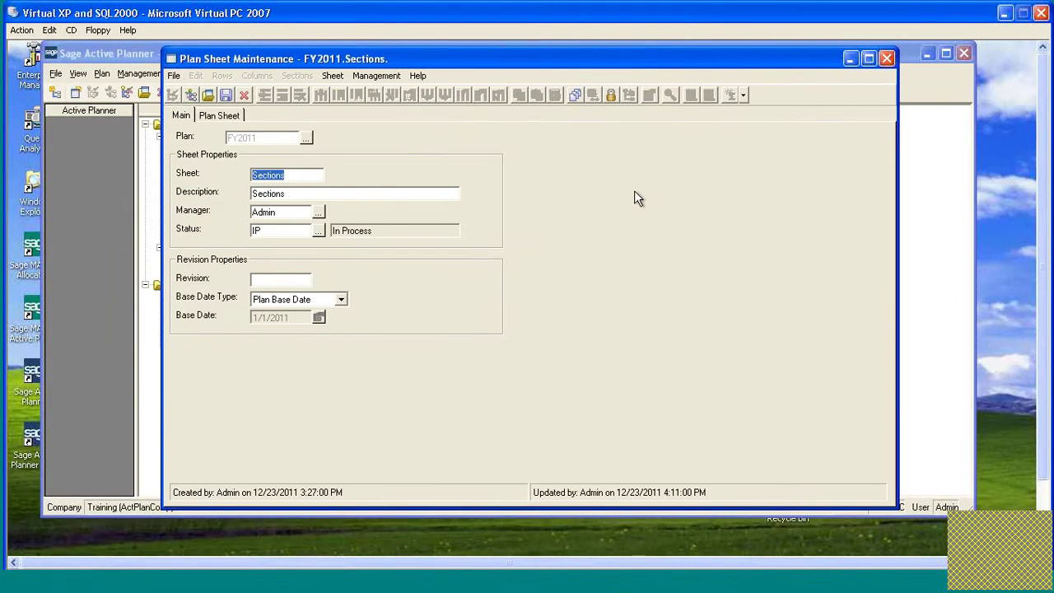
Set both the sheet name and its description to "Template" and save the sheet.
text(Template)
drag(301, 175, 183, 179)
key(ctrl+c)
drag(299, 198, 191, 195)
key(ctrl+v)
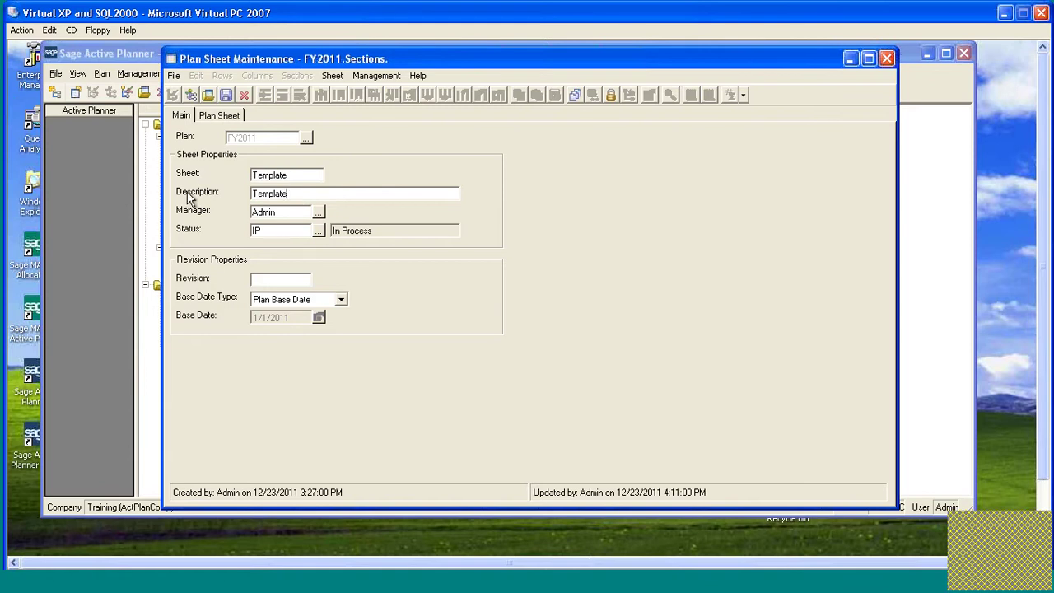
click(226, 94)
click(484, 359)
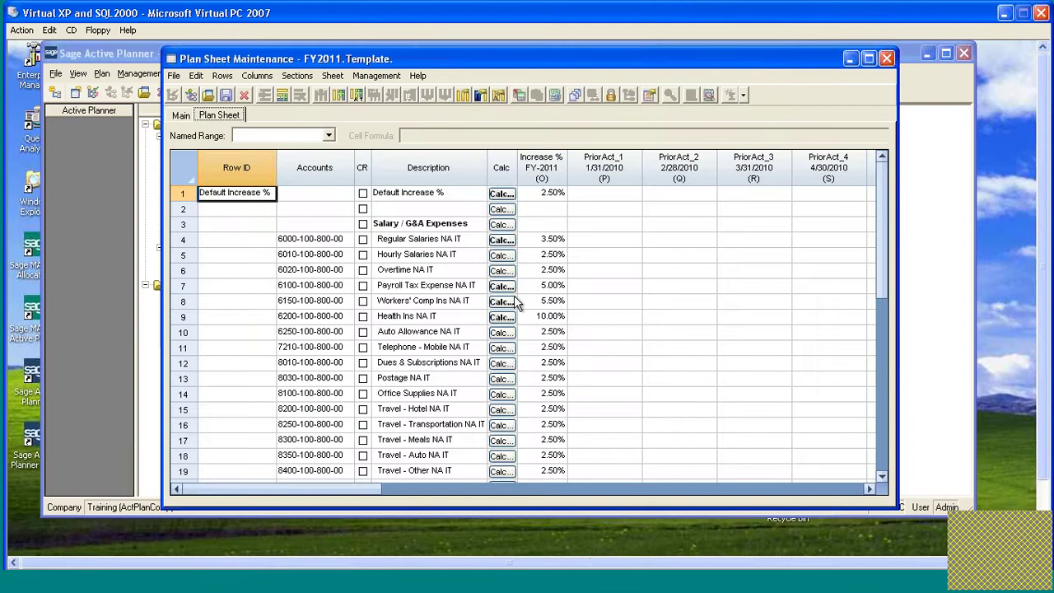
Delete rows 3 through 22, from the Salary / G&A Expenses heading to the blank row after its total.
click(181, 224)
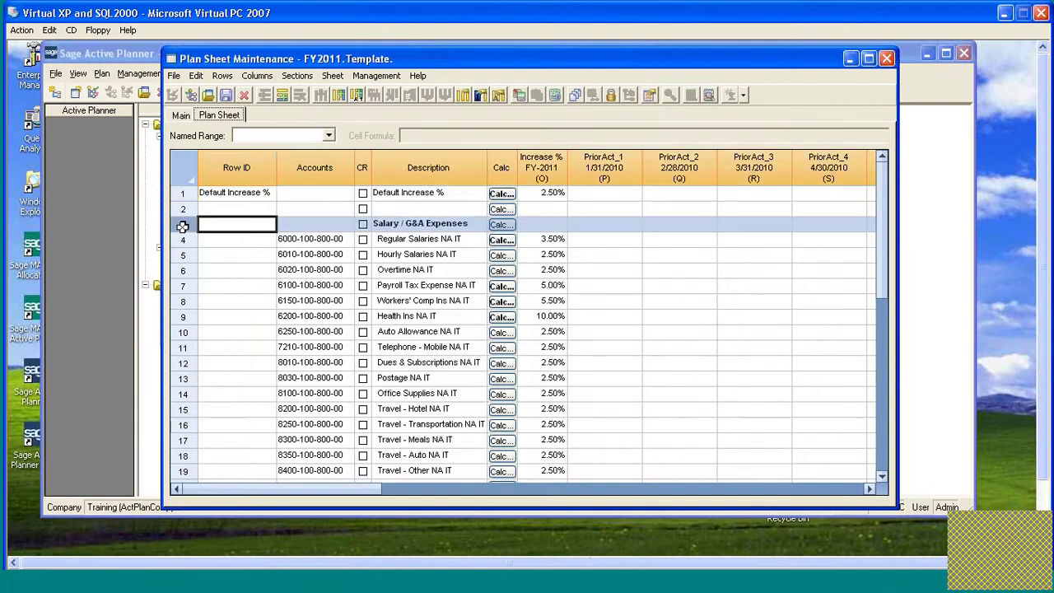
scroll(278, 325, down, 3)
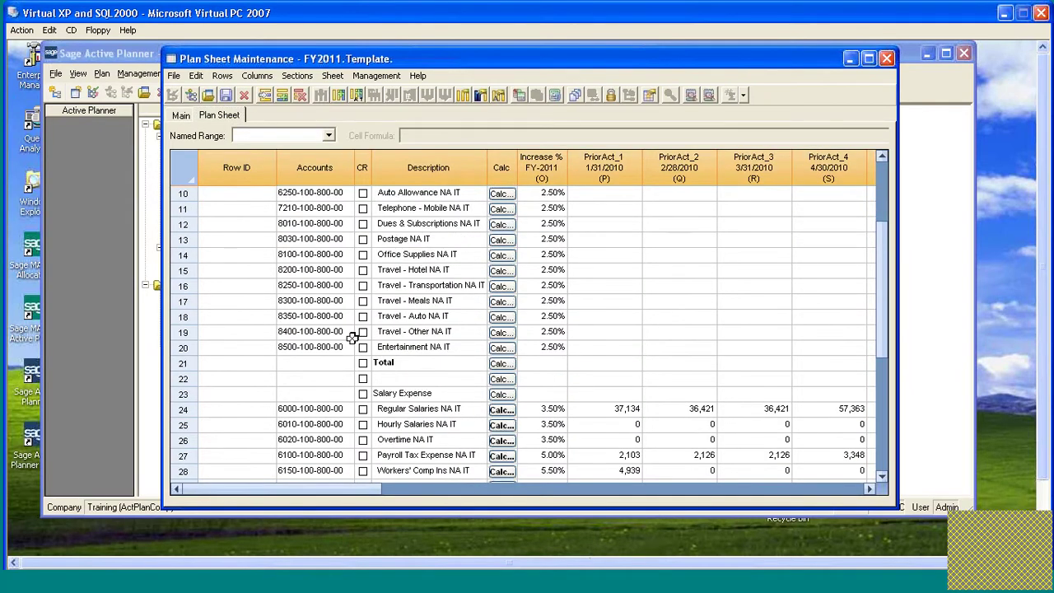
shift+click(185, 378)
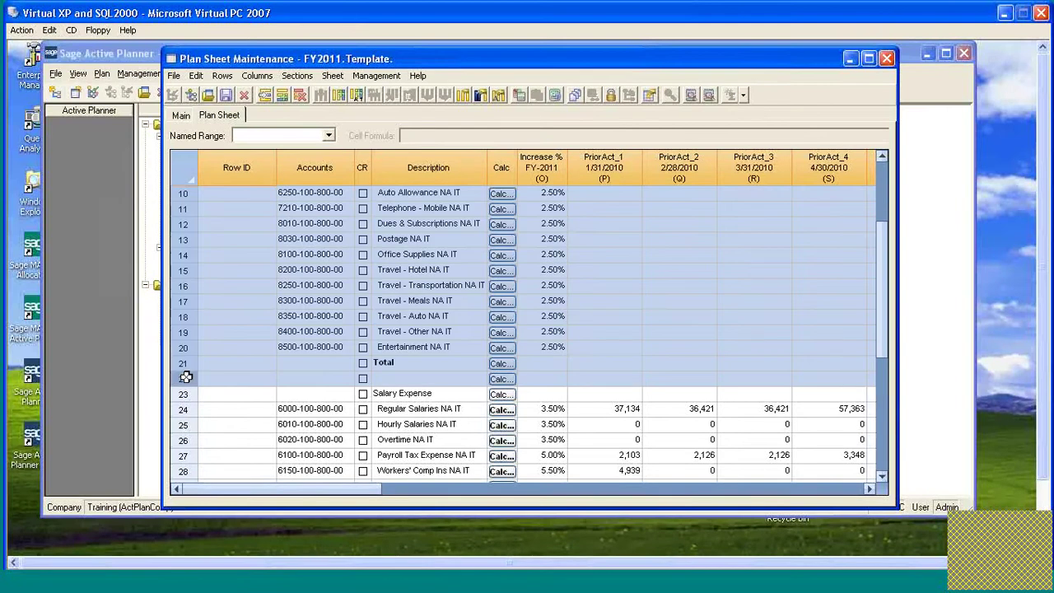
click(300, 94)
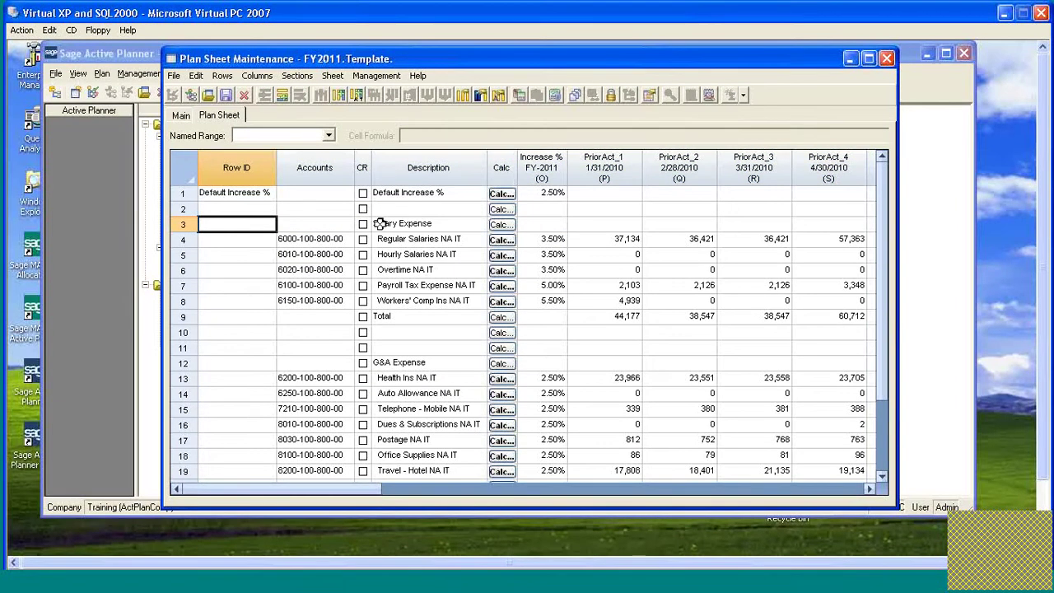
Add a blank row at the end of the sheet, below the G&A Expense total.
scroll(436, 367, down, 2)
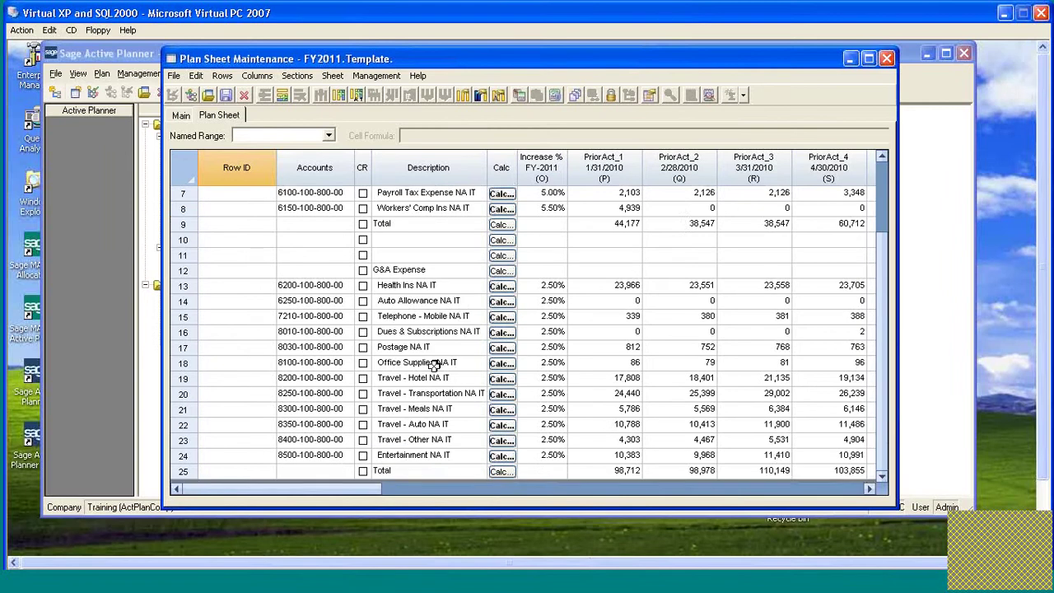
scroll(435, 367, up, 2)
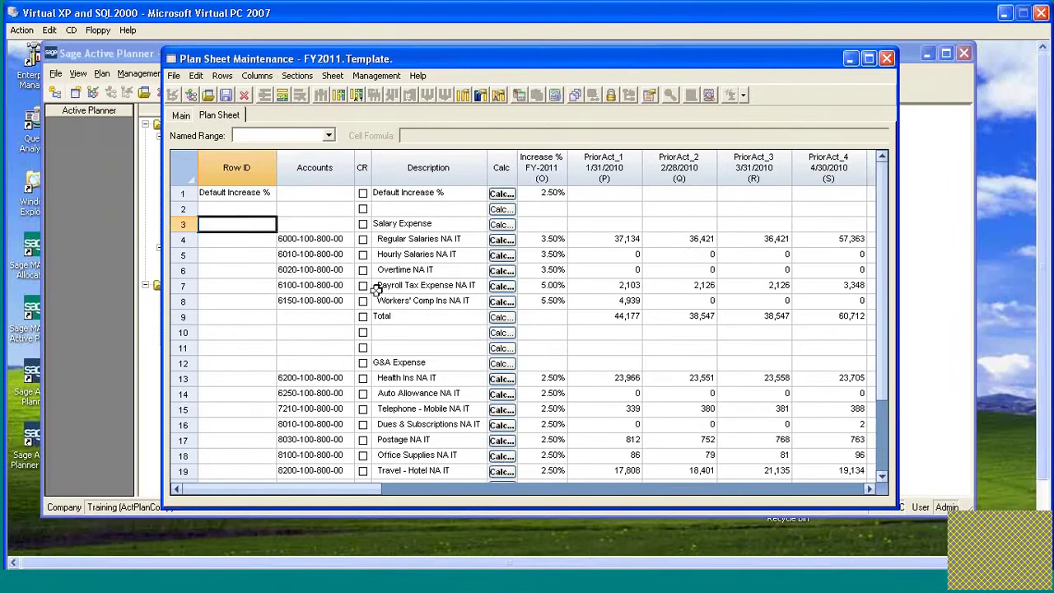
scroll(433, 365, down, 2)
click(284, 96)
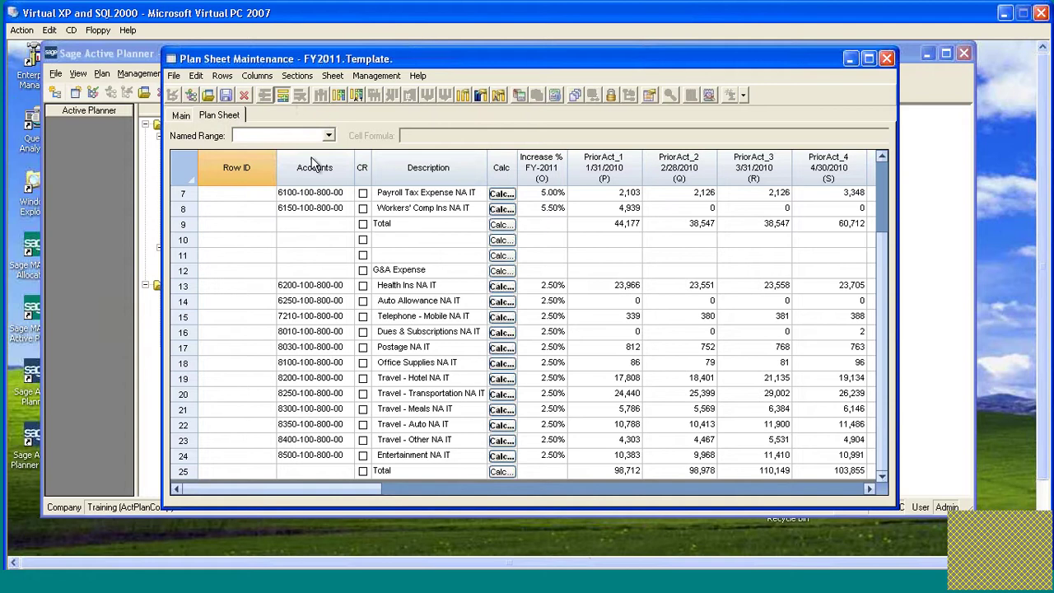
click(222, 75)
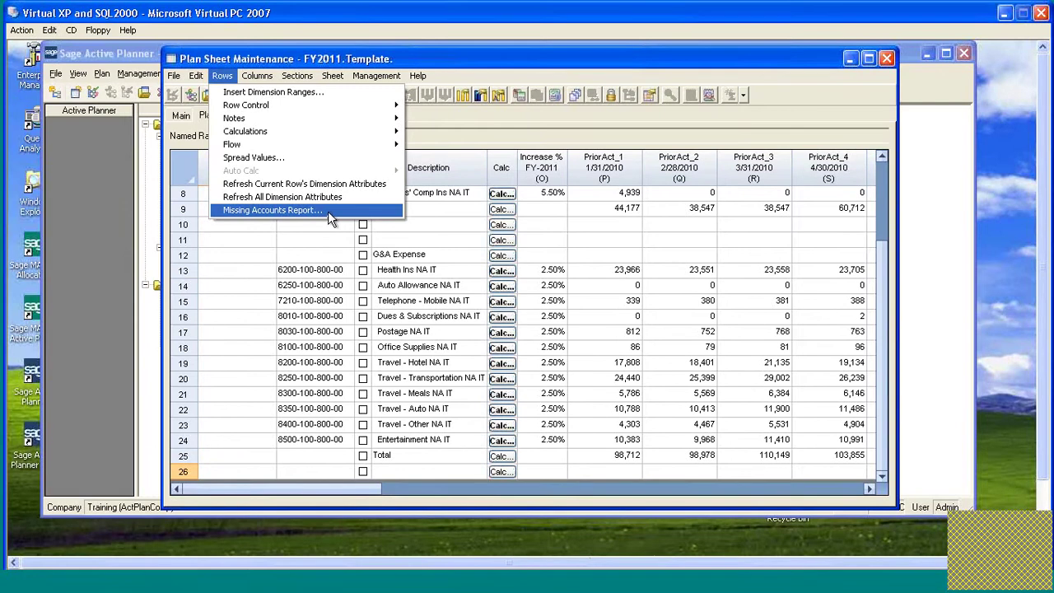
click(284, 92)
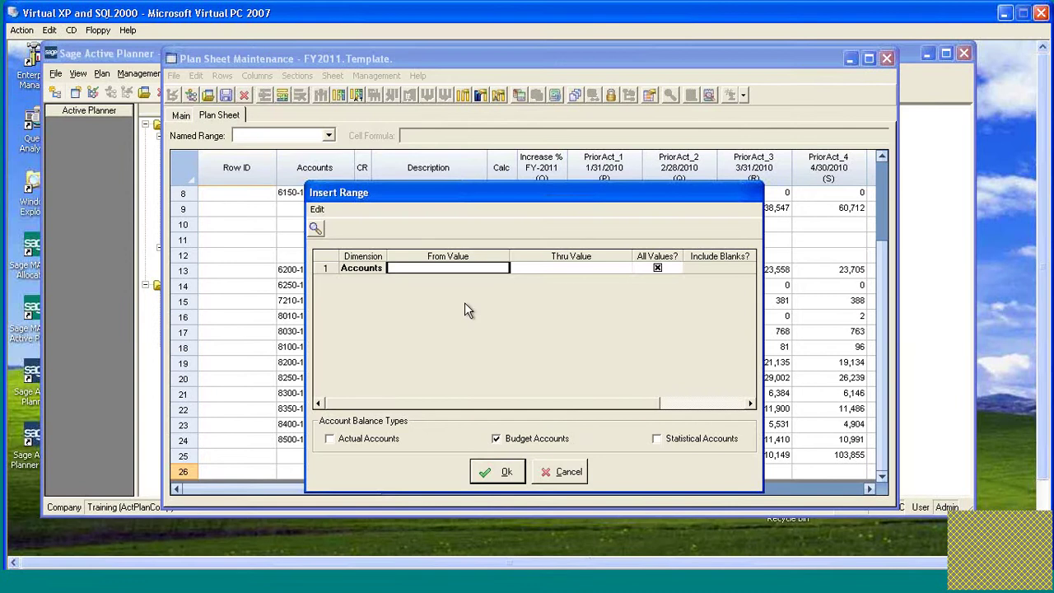
text(8)
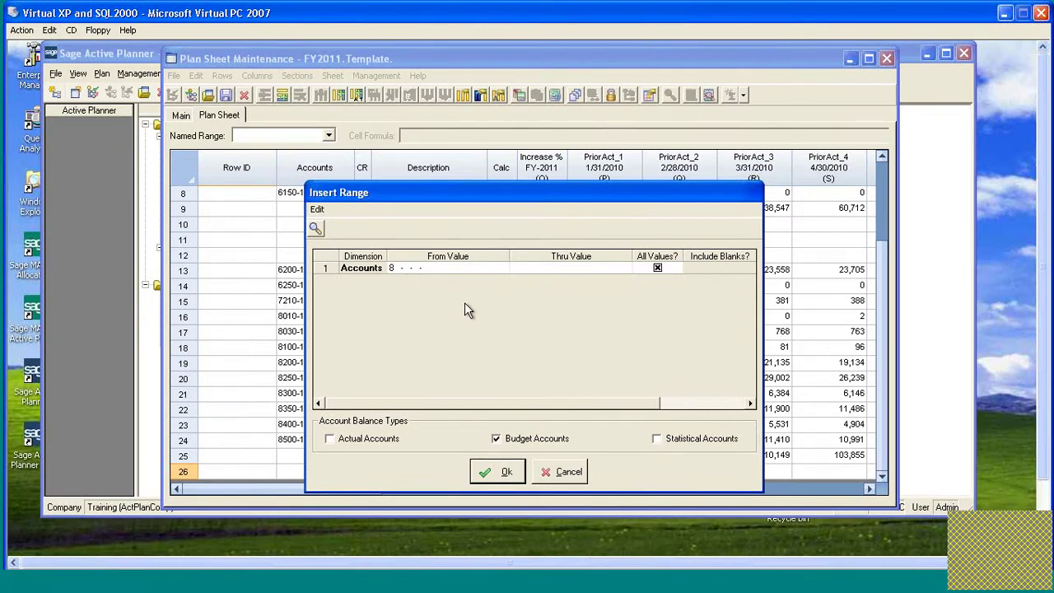
text(910-0)
key(BackSpace)
text(100-800-00)
key(Tab)
text(8940-100-800-)
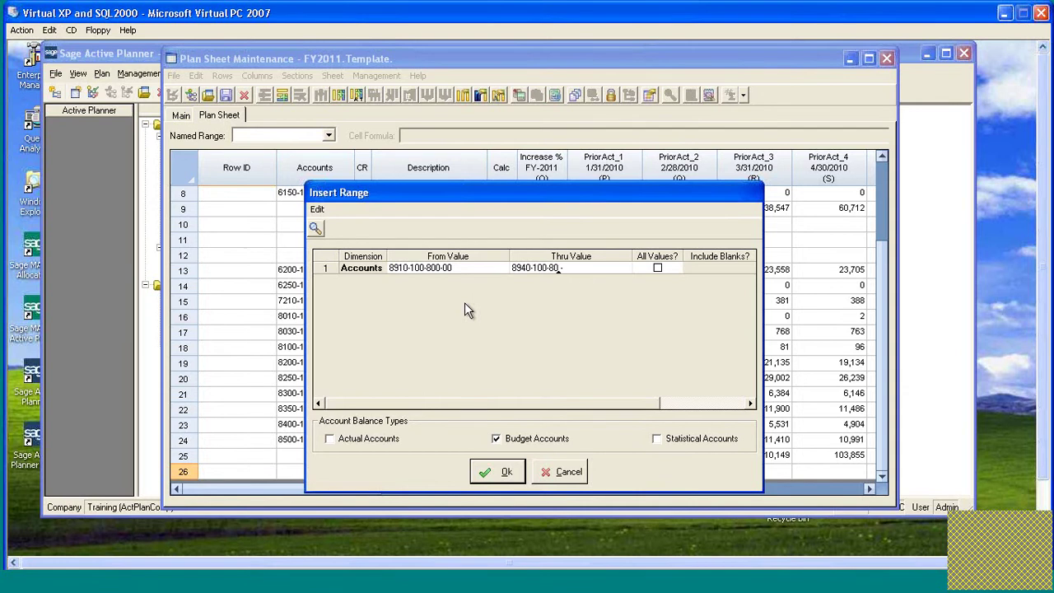
text(00)
click(496, 471)
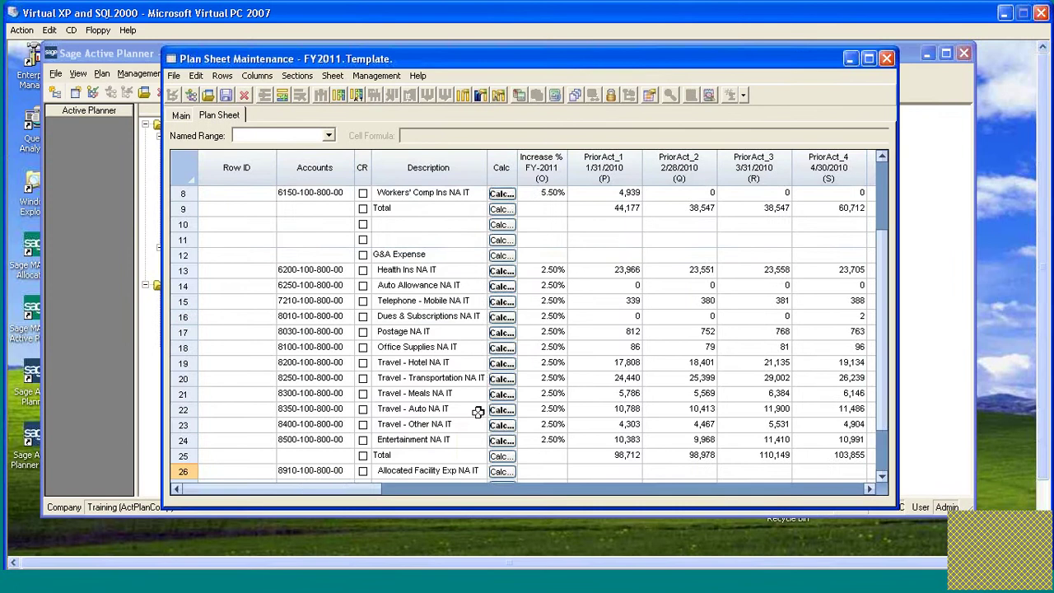
Insert a blank row between the G&A Expense total and the Allocated Facility Exp row.
scroll(476, 409, down, 2)
click(188, 410)
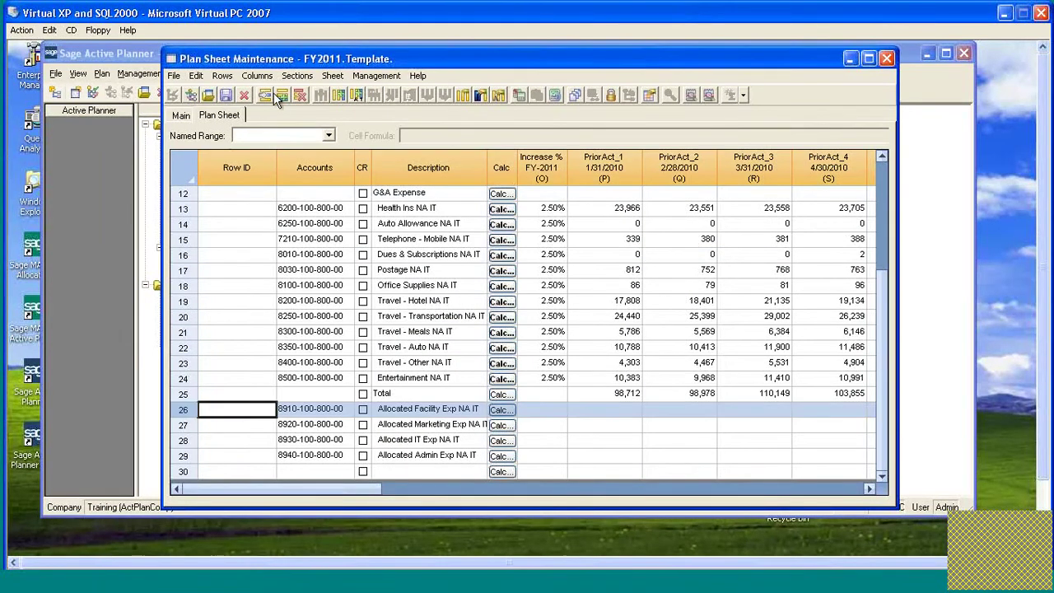
click(269, 96)
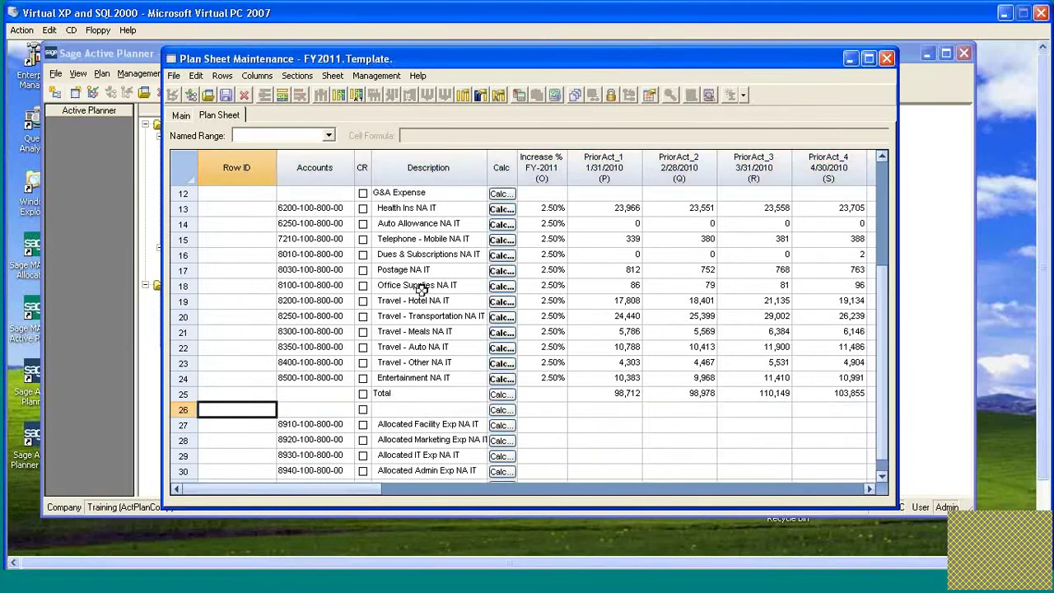
Set the Allocated Facility Exp row's Actual and PriorActual calculations to Source Net Change and copy them to the three allocated expense rows below.
scroll(421, 298, down, 1)
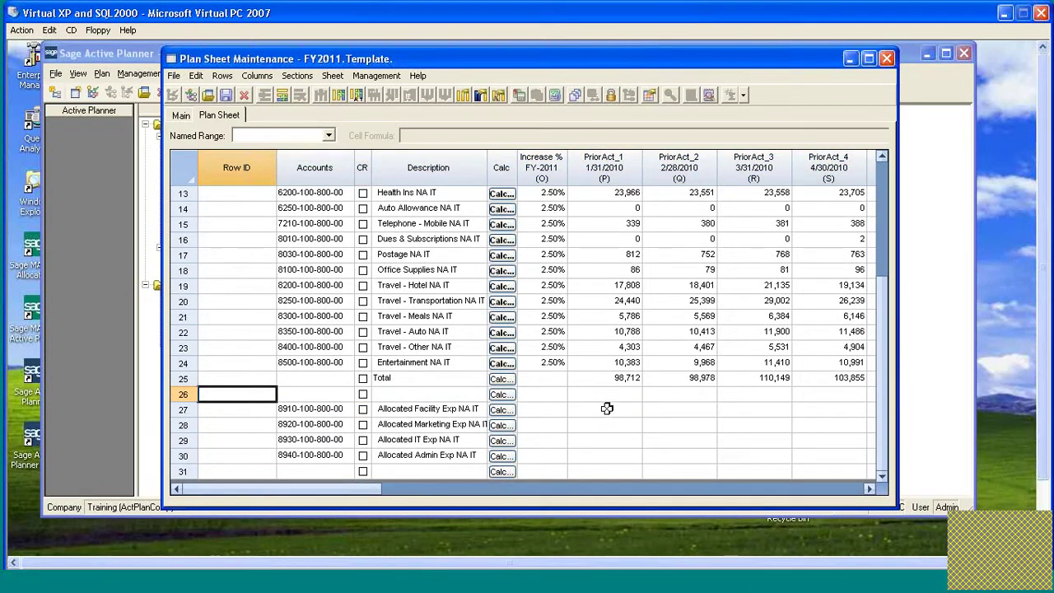
click(502, 409)
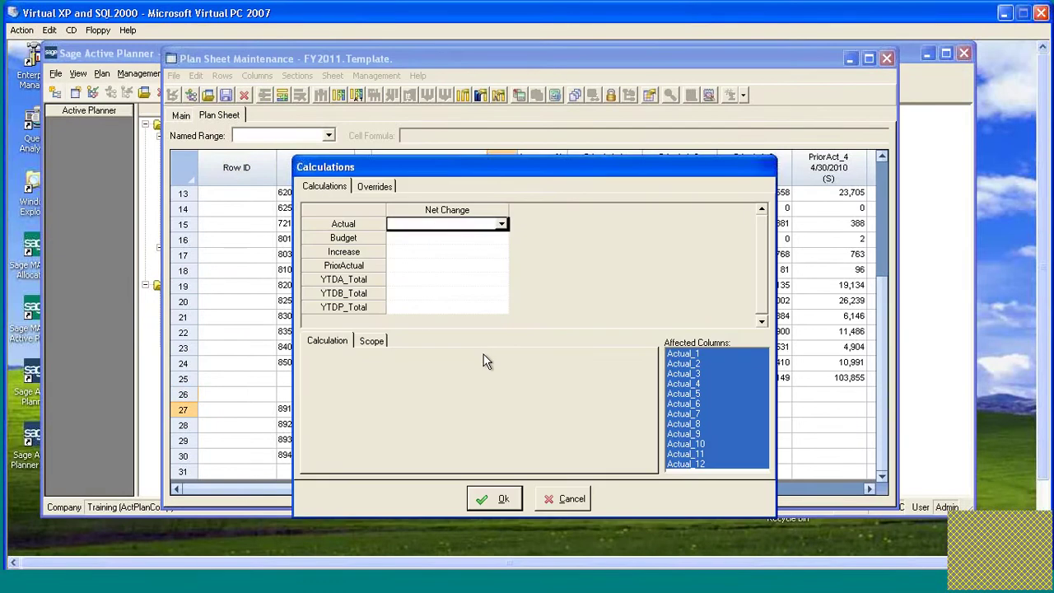
key(s)
click(403, 266)
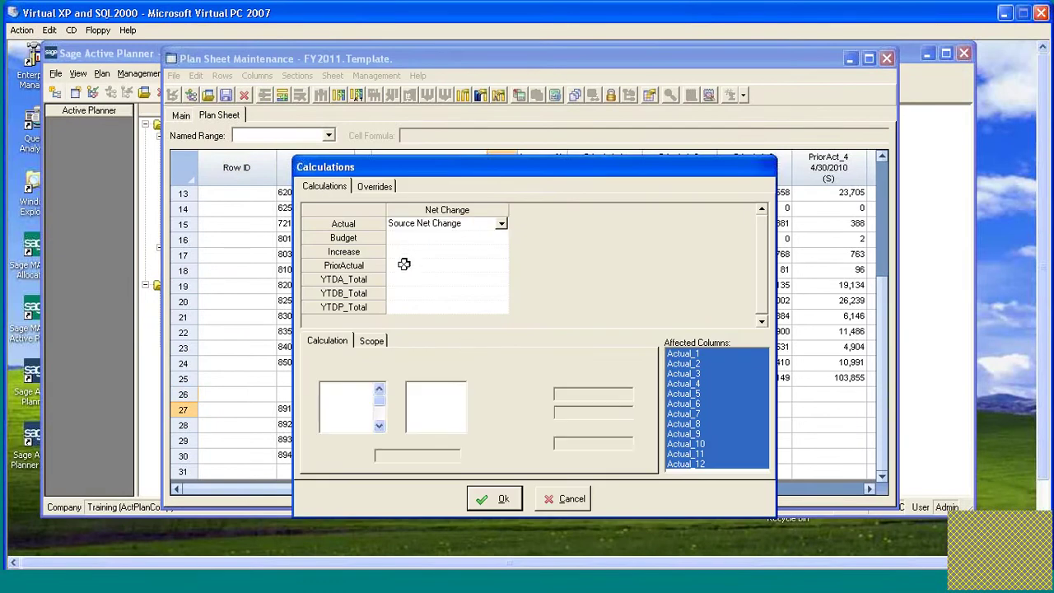
key(s)
click(494, 500)
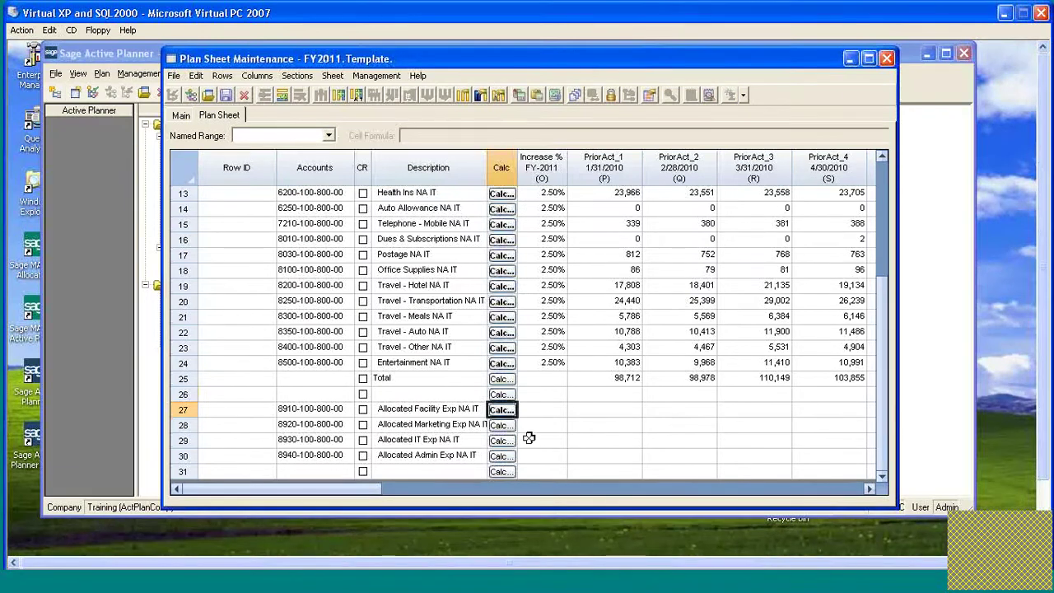
drag(529, 425, 529, 450)
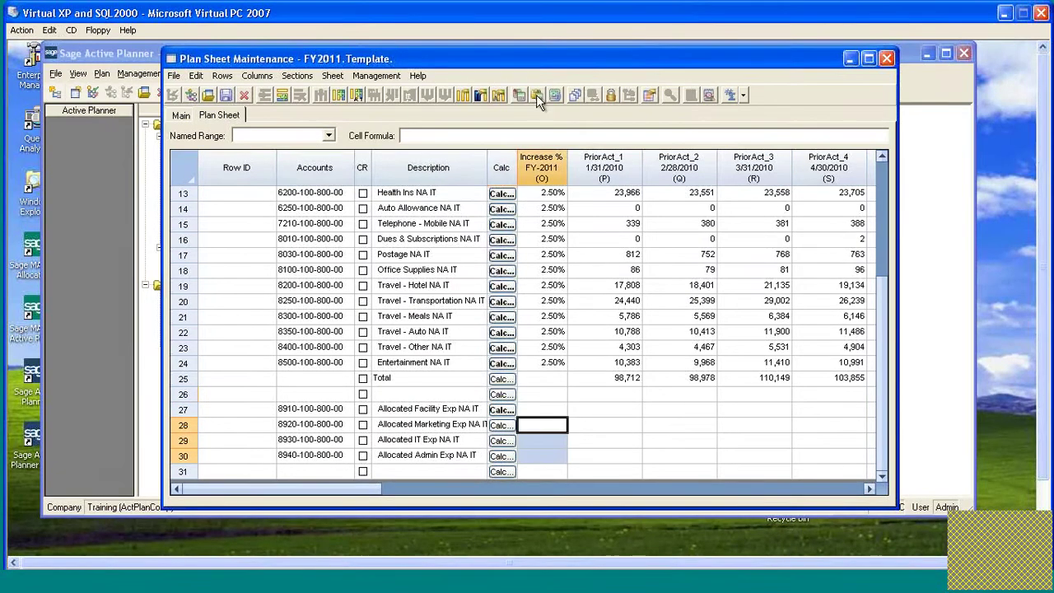
Toggle the Locked protection of the Budget_1 through Budget_12 cells in the four allocated expense rows, 27 to 30.
click(605, 411)
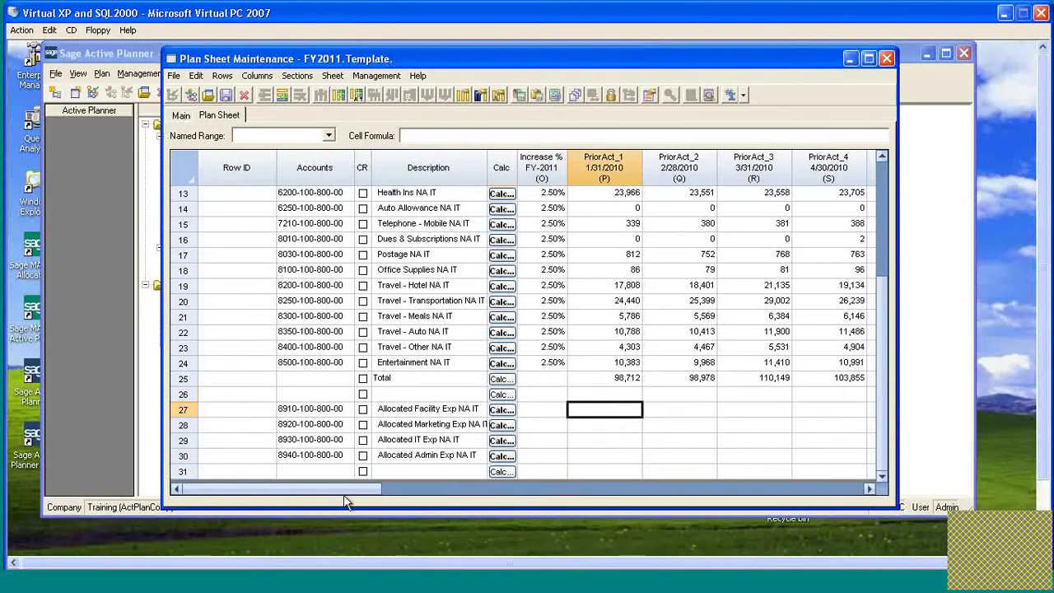
drag(346, 489, 605, 489)
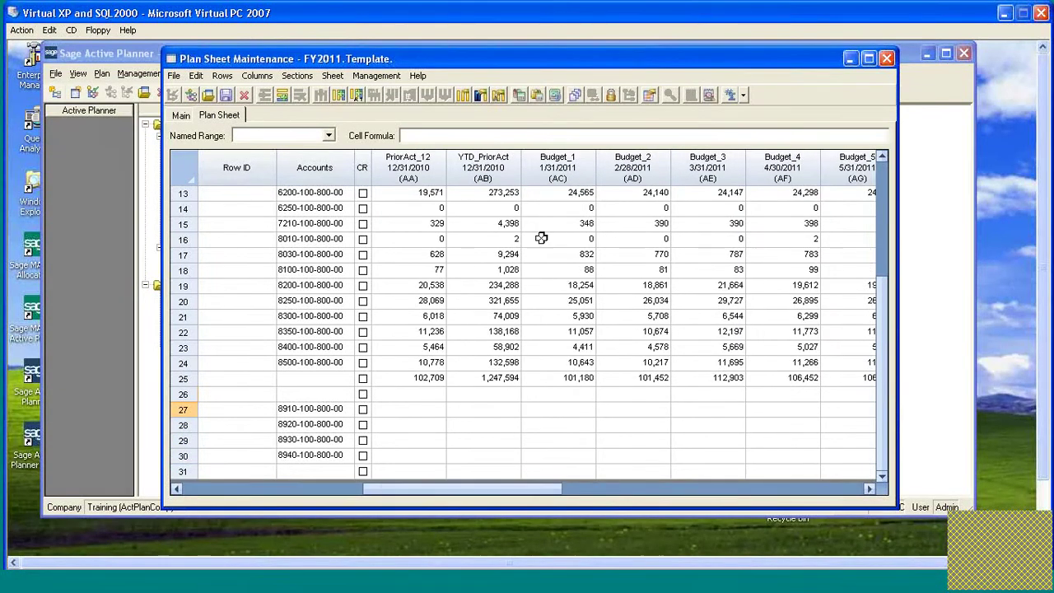
click(557, 409)
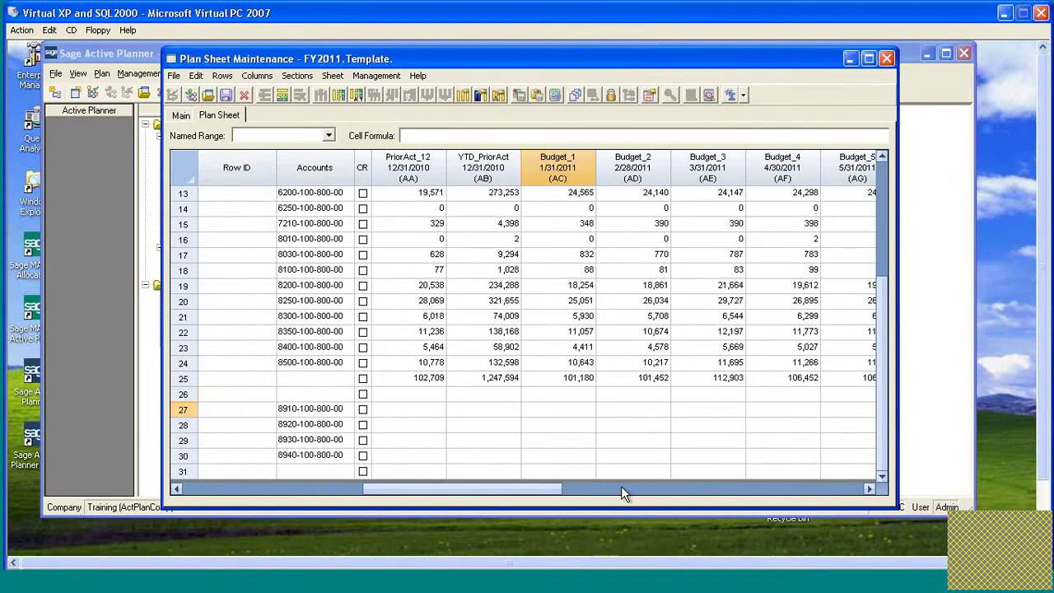
key(shift+Down)
key(shift+Down)
key(shift+Down)
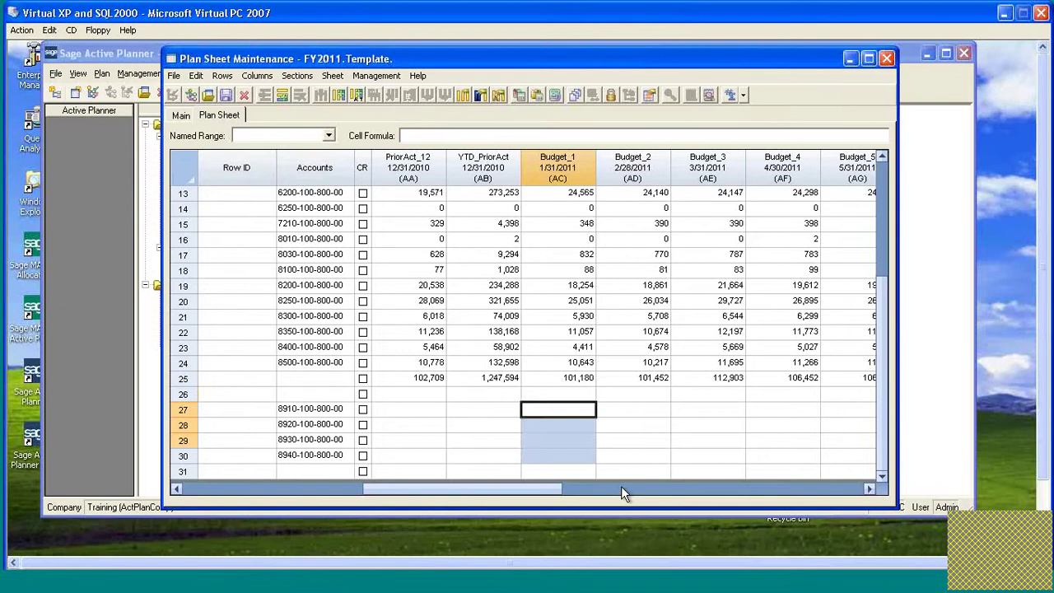
key(shift+Right)
key(shift+Right)
key(shift+Right)
key(shift+Right)
key(shift+Right)
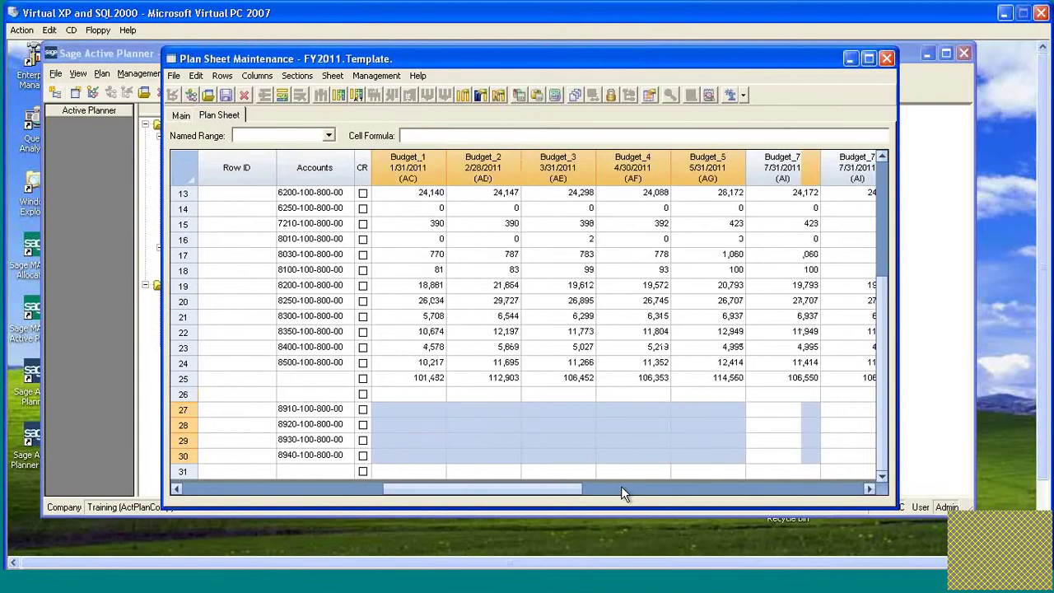
key(shift+Right)
key(shift+Right)
key(shift+Right)
key(shift+Right)
key(shift+Right)
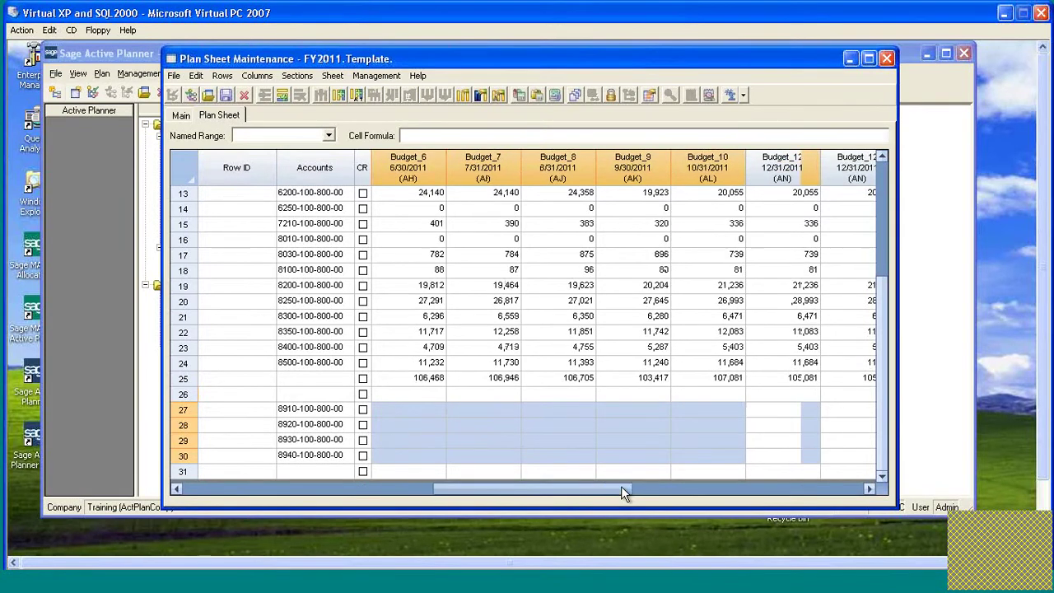
key(shift+Right)
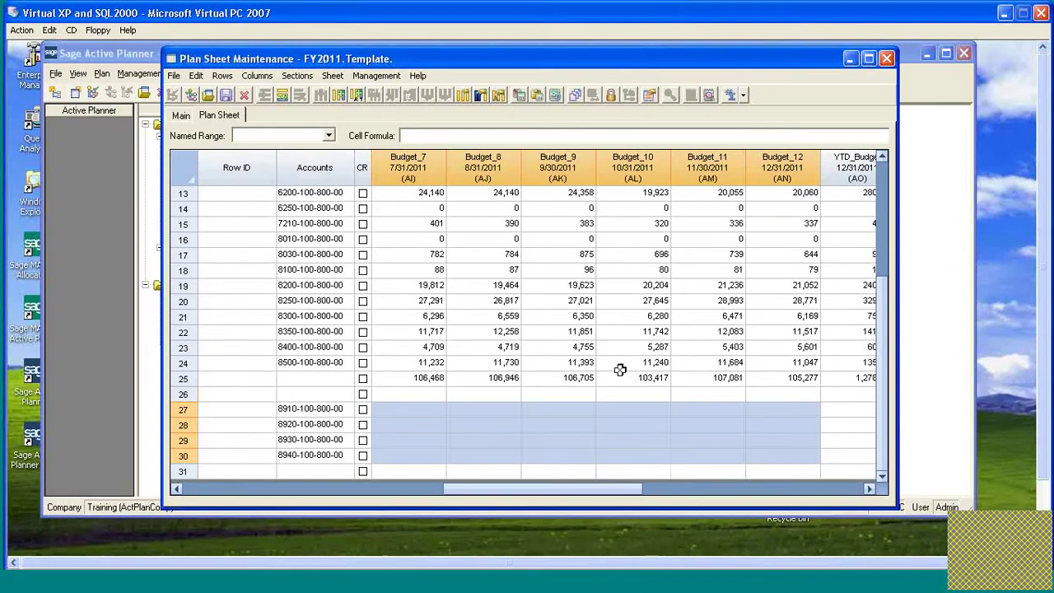
click(649, 95)
click(616, 206)
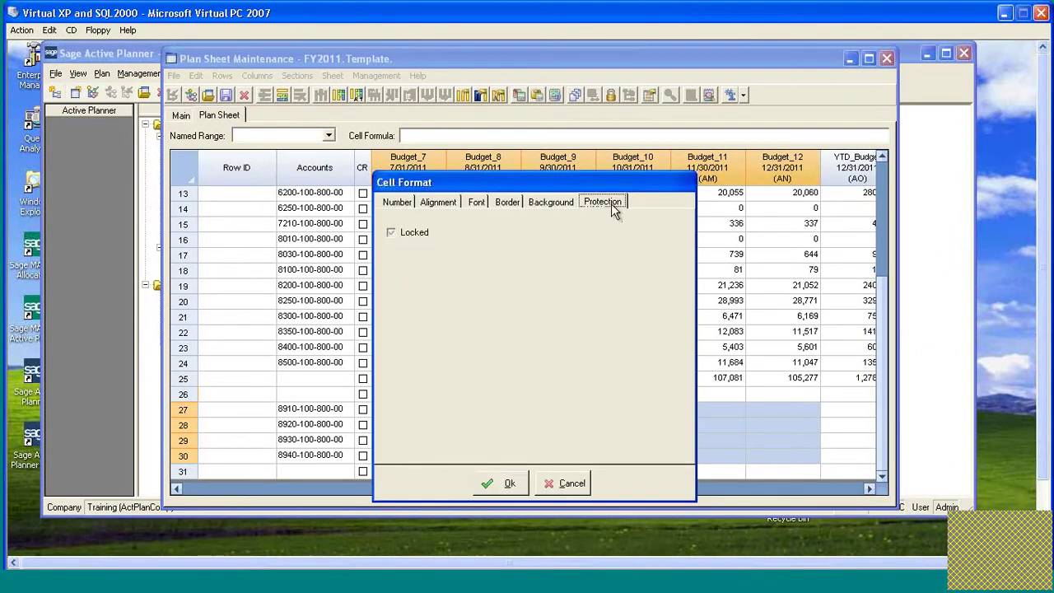
click(404, 237)
Apply a yellow background to the selected Budget_1 through Budget_12 cells of the allocated expense rows.
click(552, 203)
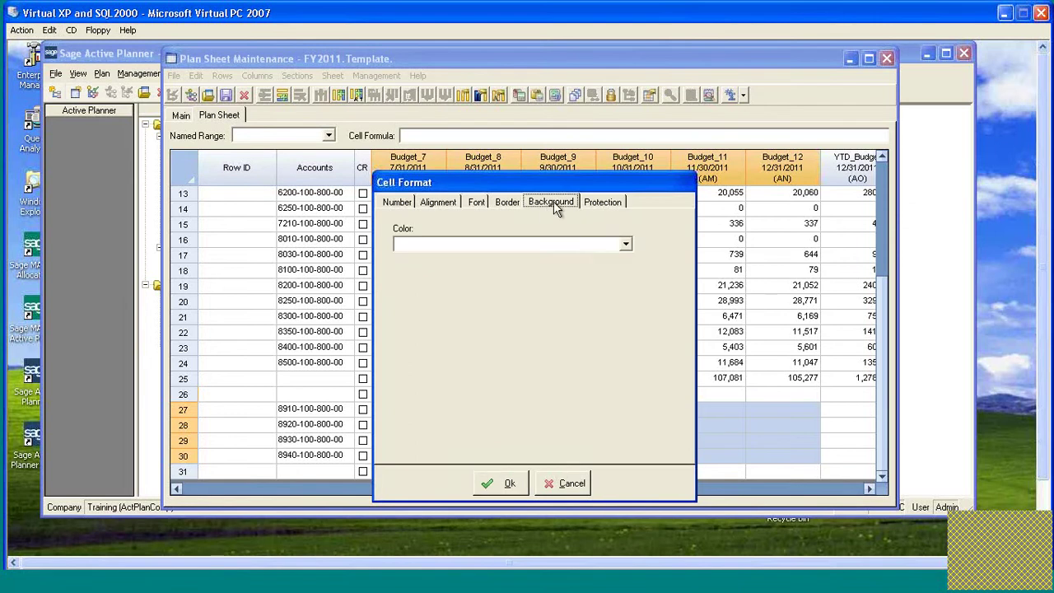
click(626, 244)
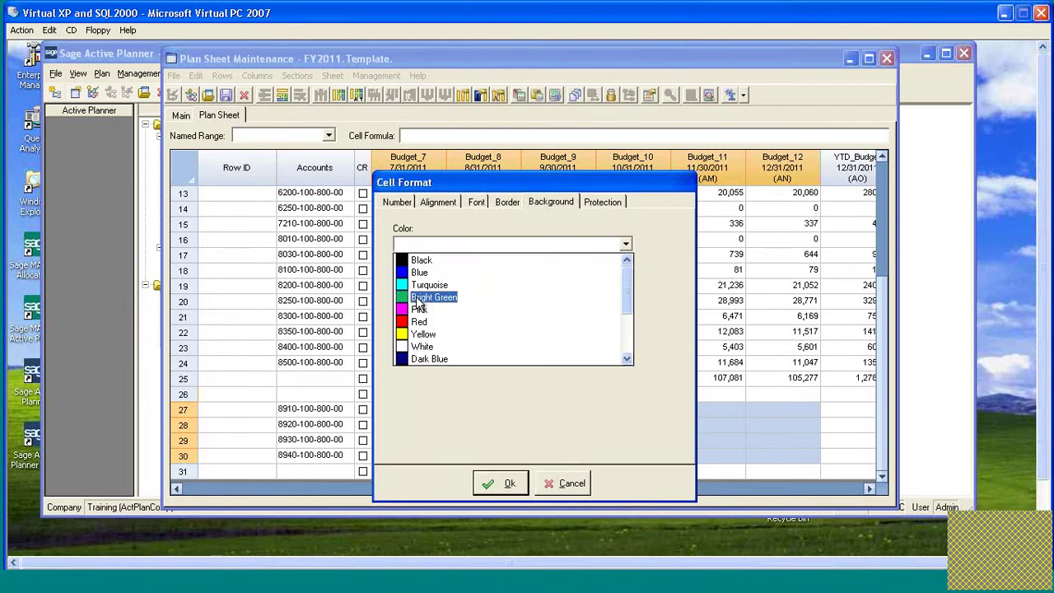
click(424, 333)
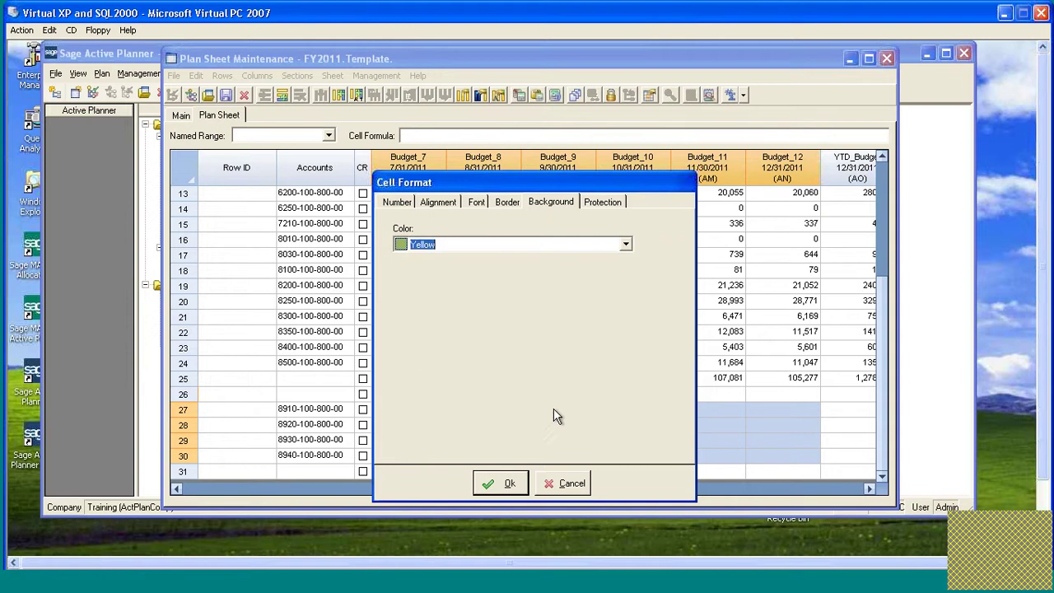
click(502, 484)
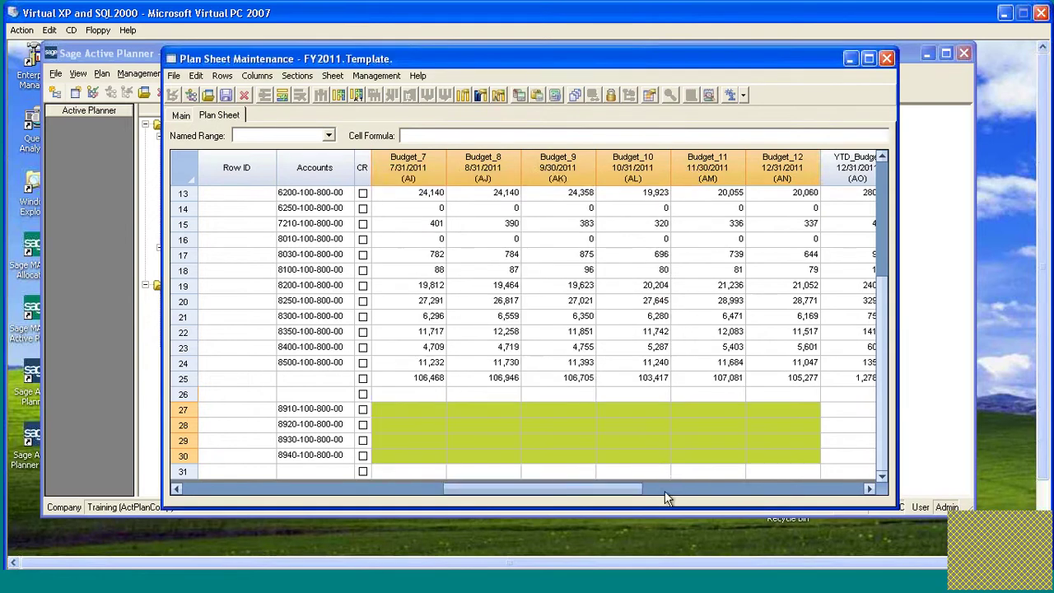
drag(570, 491, 563, 492)
click(484, 440)
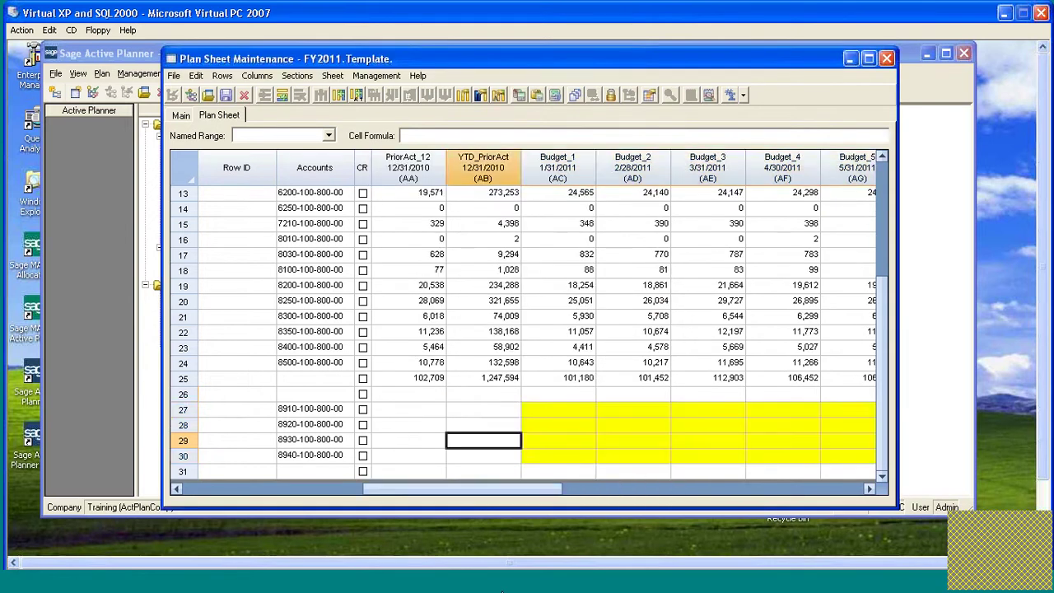
Save the Template plan sheet.
drag(467, 492, 220, 496)
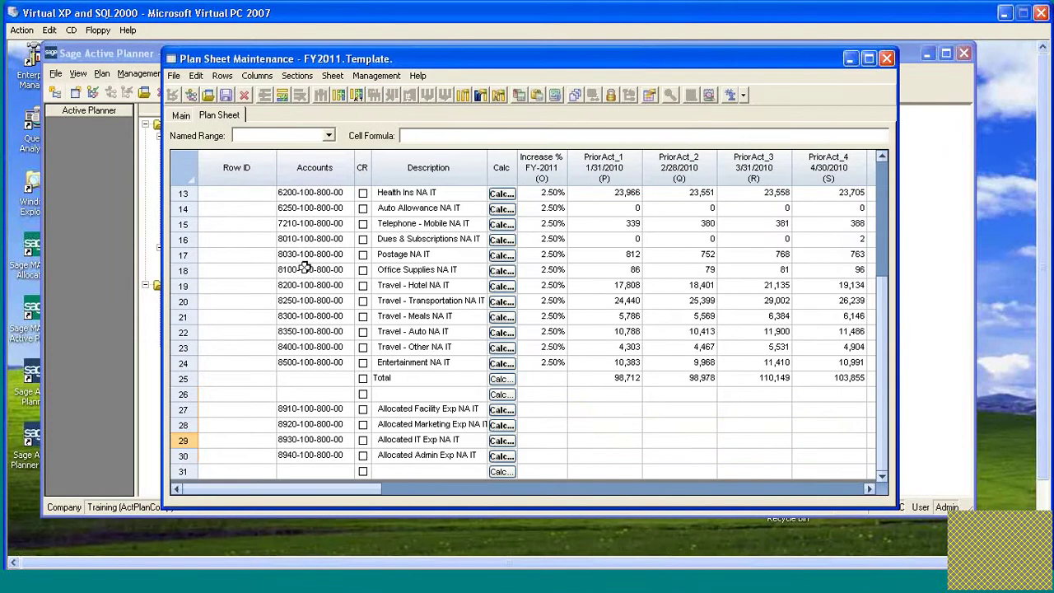
scroll(305, 265, up, 4)
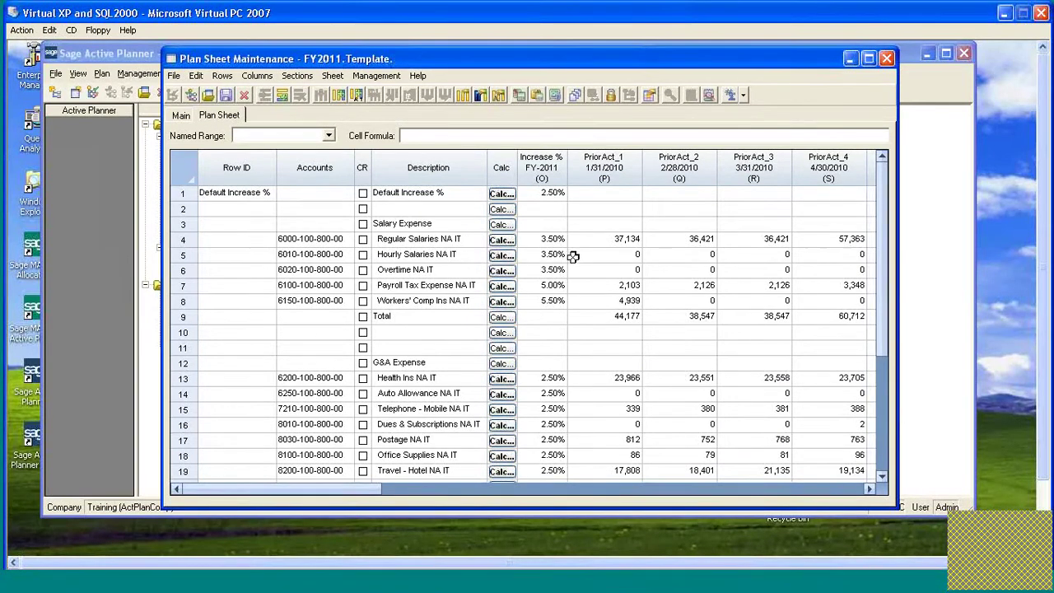
scroll(572, 257, down, 4)
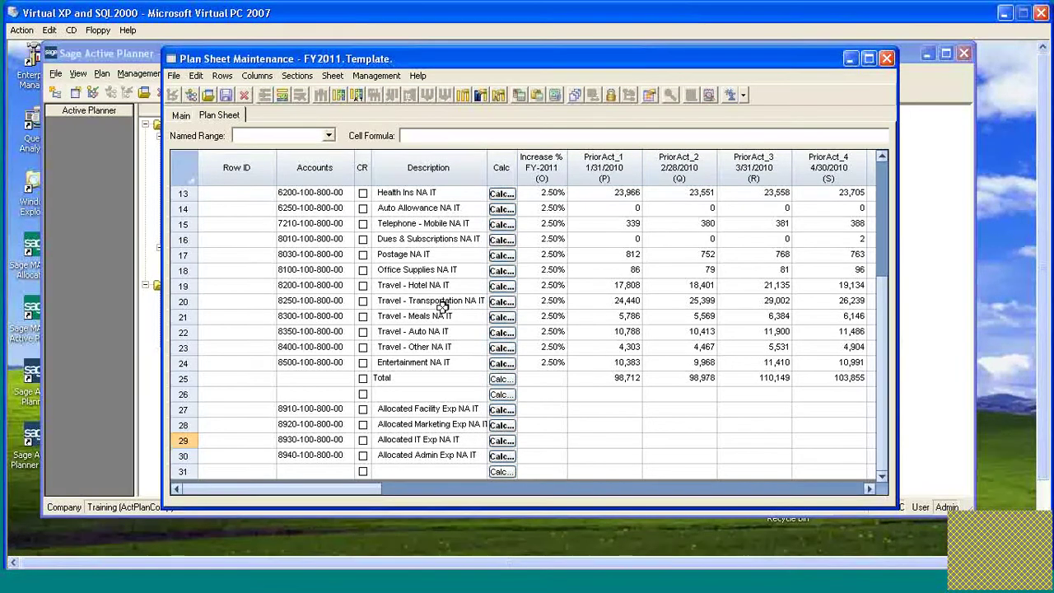
scroll(354, 317, up, 4)
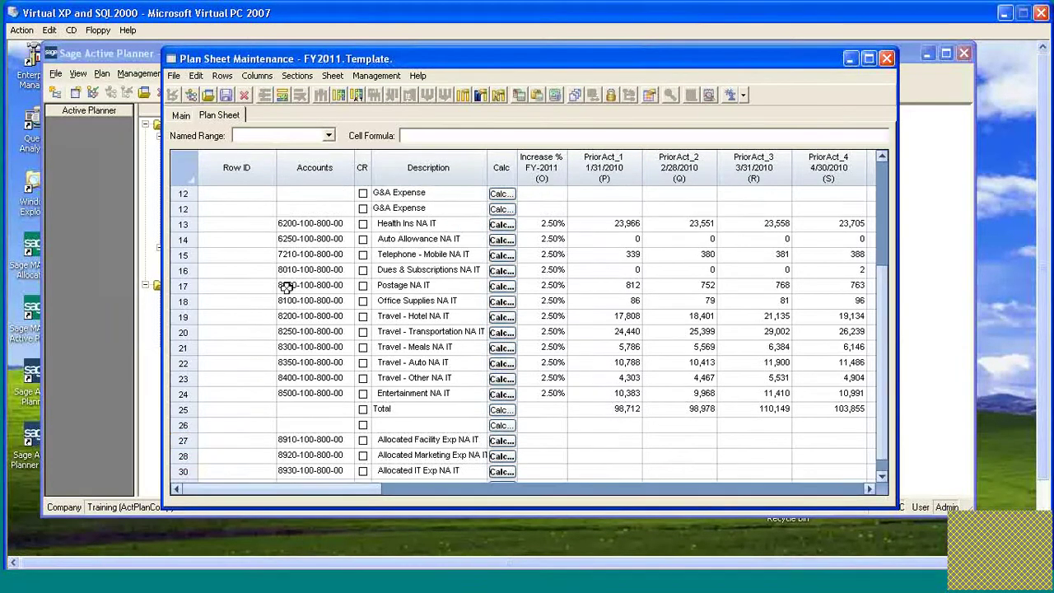
scroll(313, 285, down, 3)
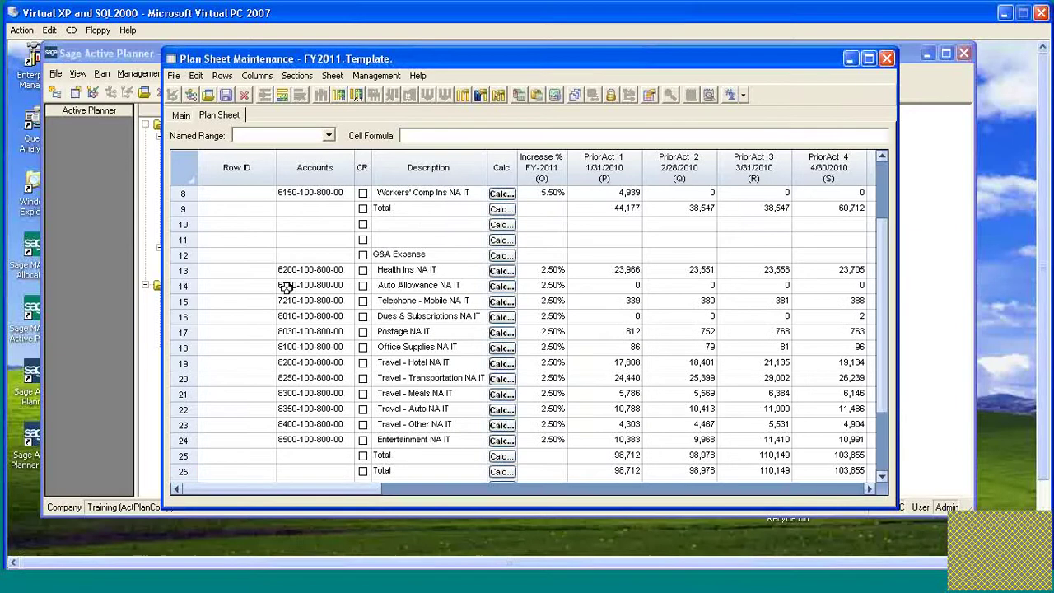
click(230, 95)
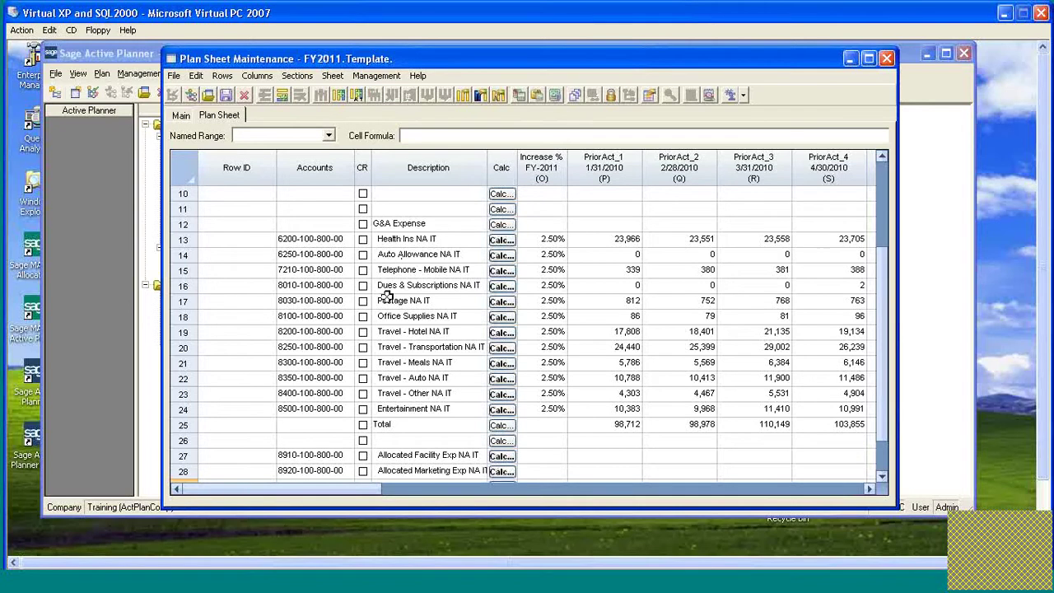
Designate the plan sheet as a Sheet Template in its sheet options.
click(333, 75)
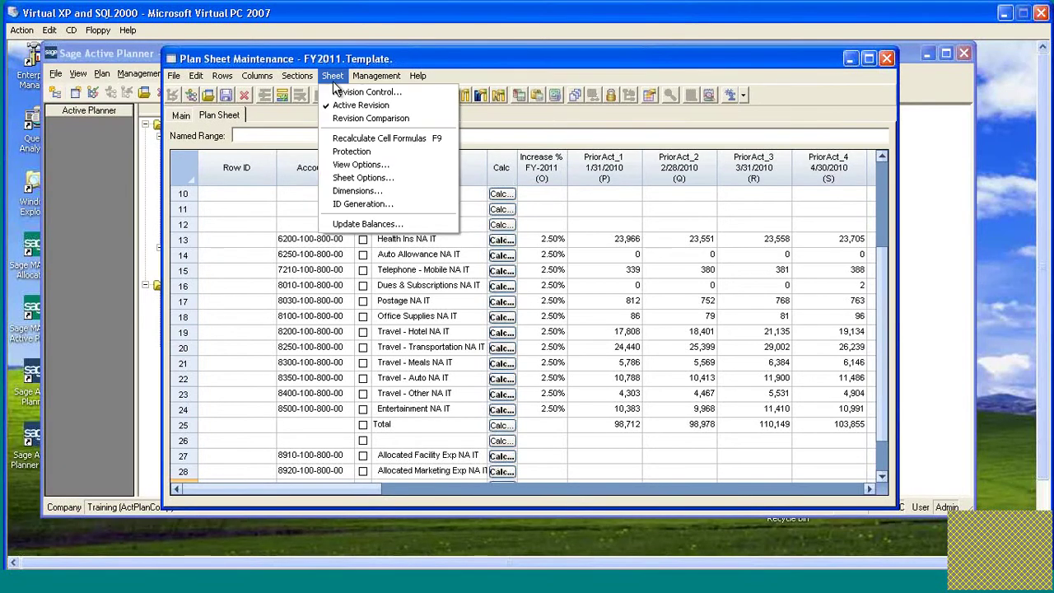
click(382, 181)
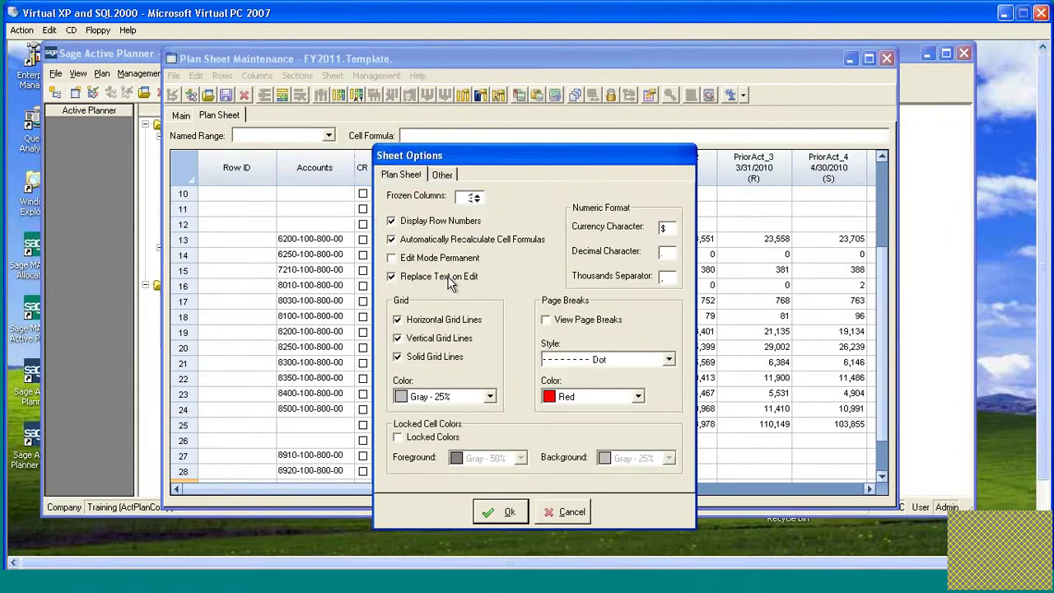
drag(570, 151, 572, 139)
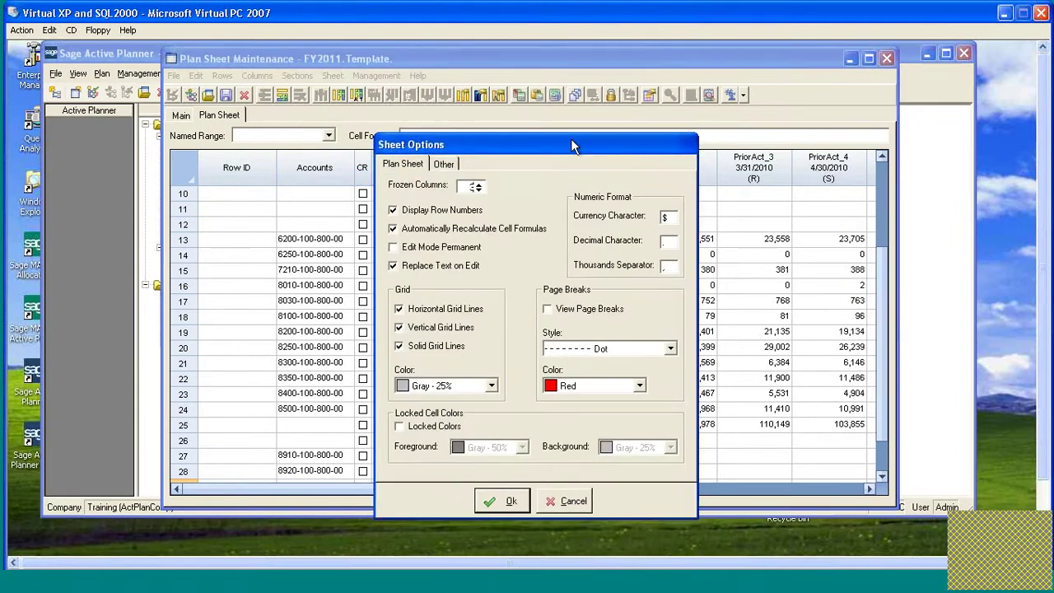
click(445, 165)
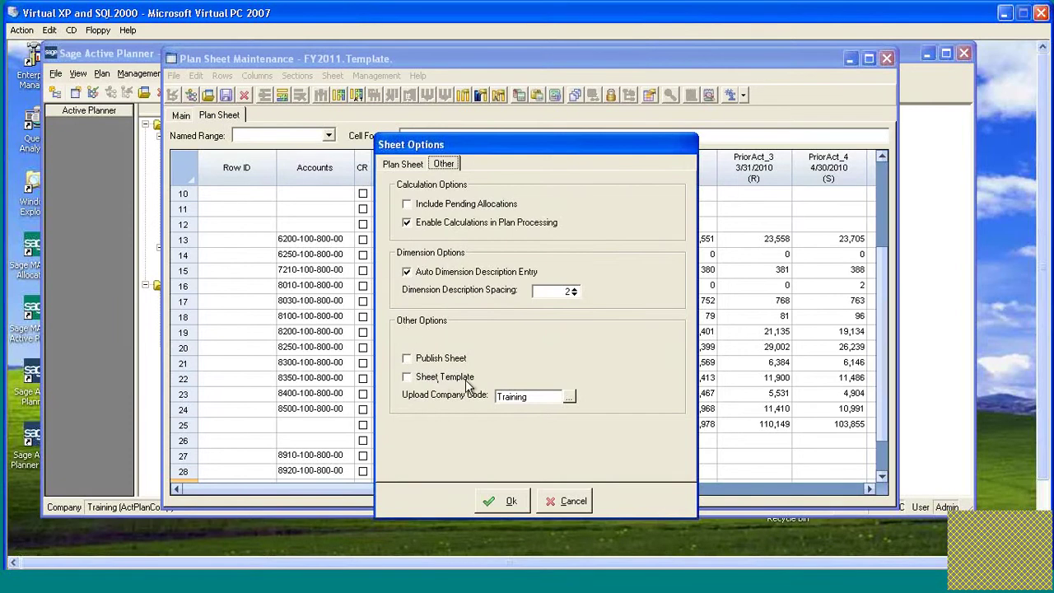
click(408, 379)
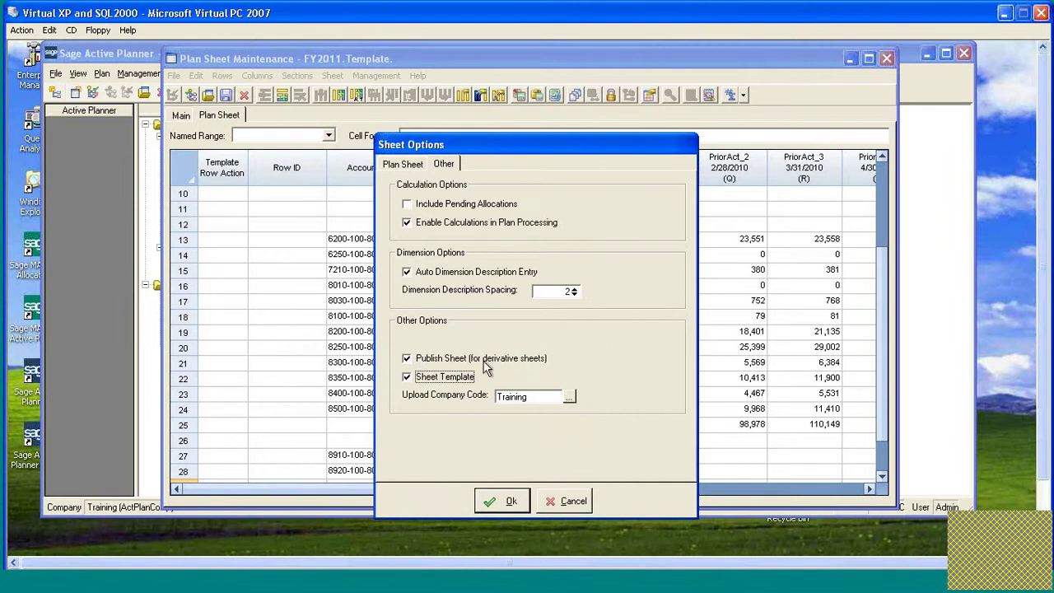
drag(518, 144, 527, 128)
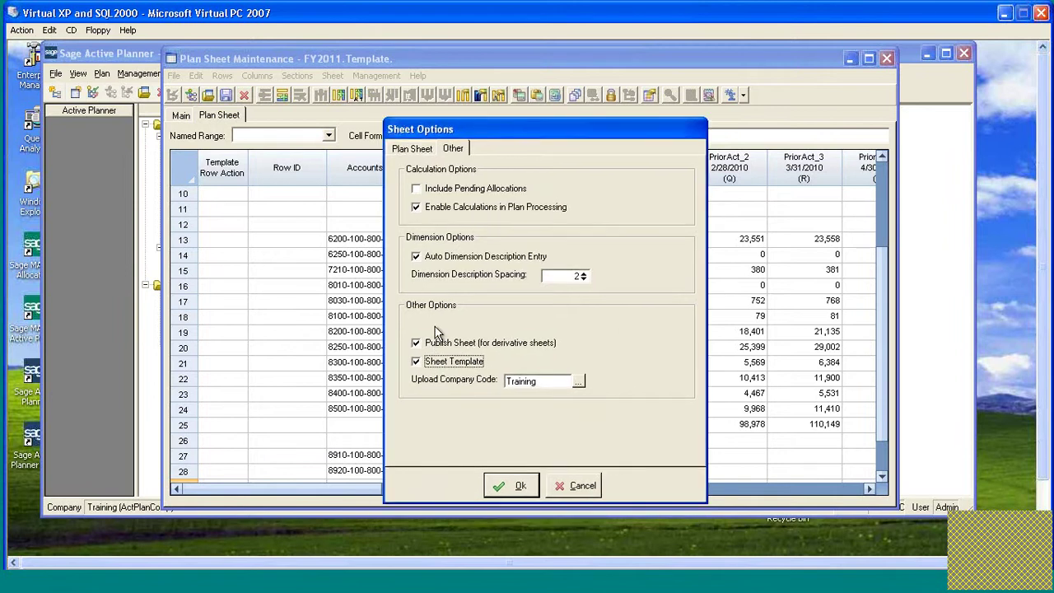
click(504, 484)
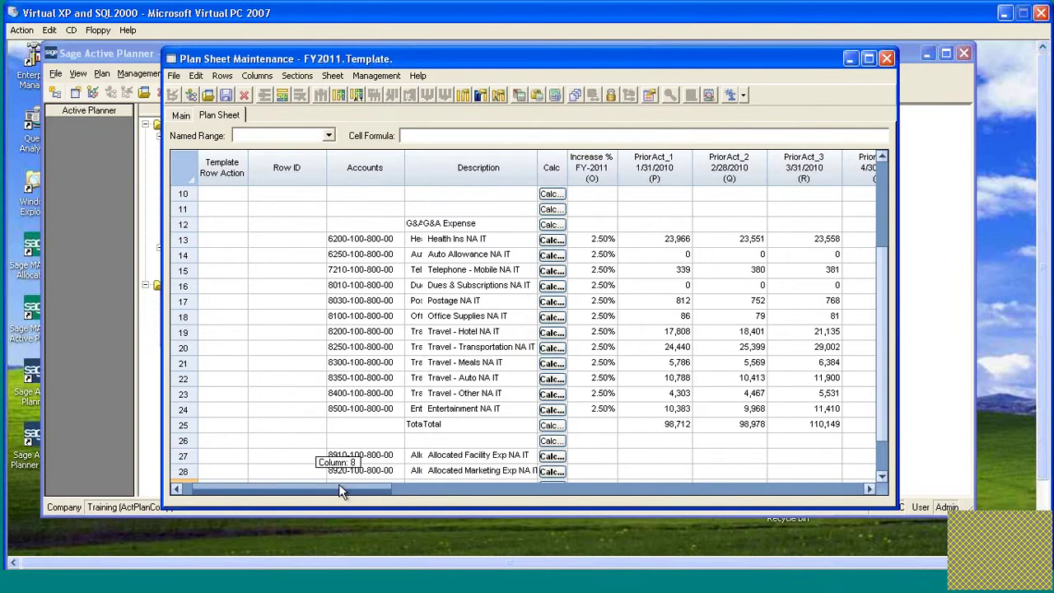
Hide the Template Row Action column and show the Parent Row ID and Type reserved columns in the sheet view.
click(332, 75)
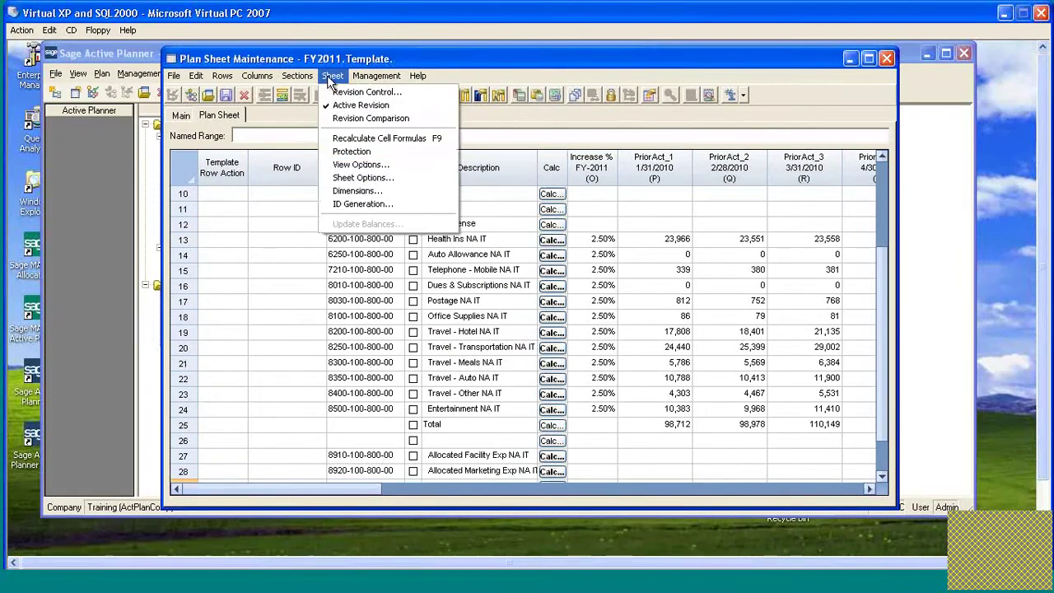
click(404, 164)
drag(507, 168, 542, 129)
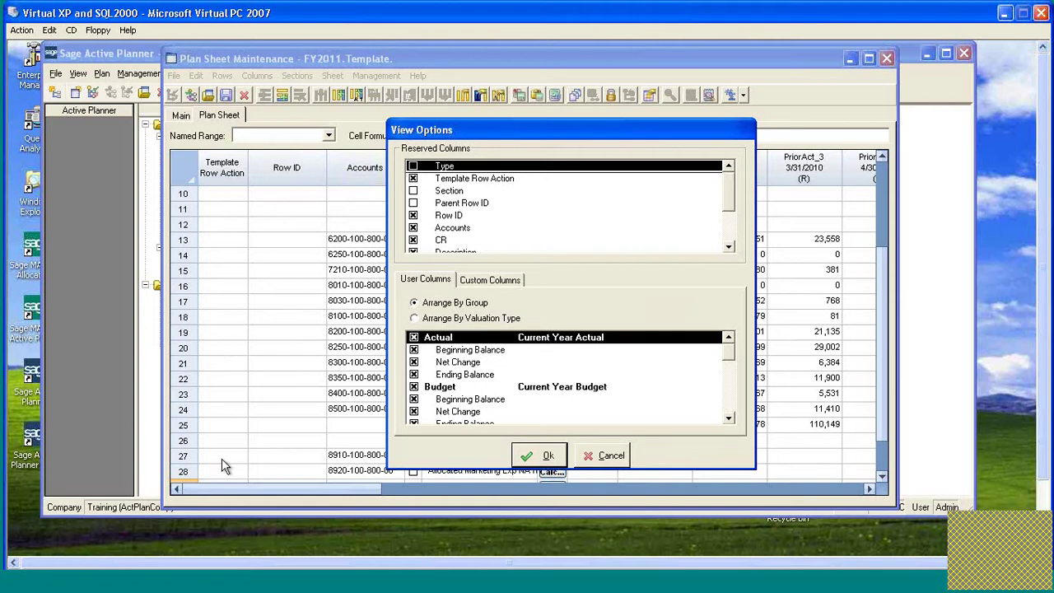
click(413, 178)
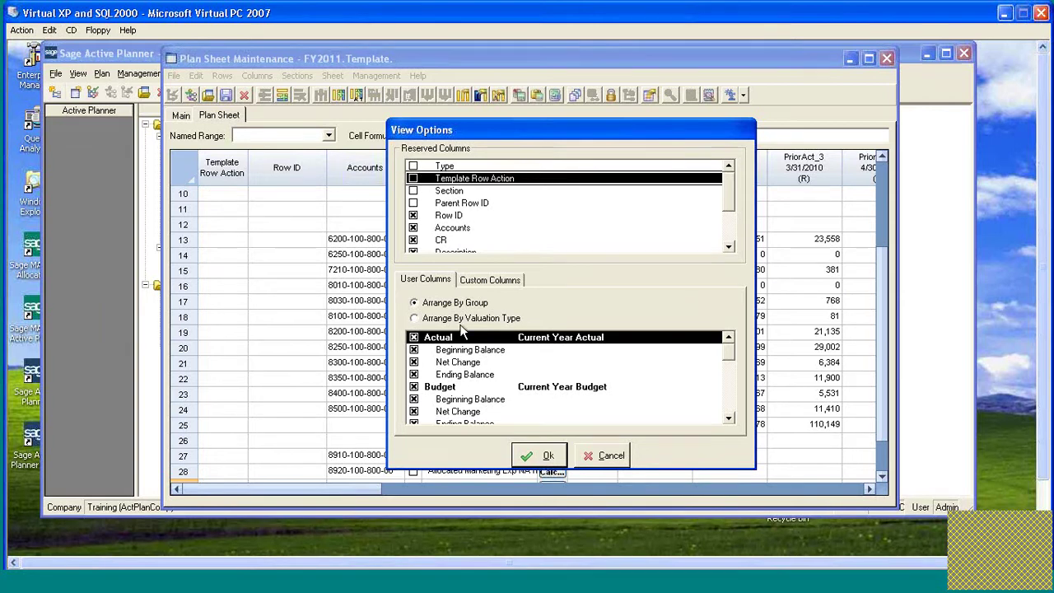
drag(726, 206, 726, 219)
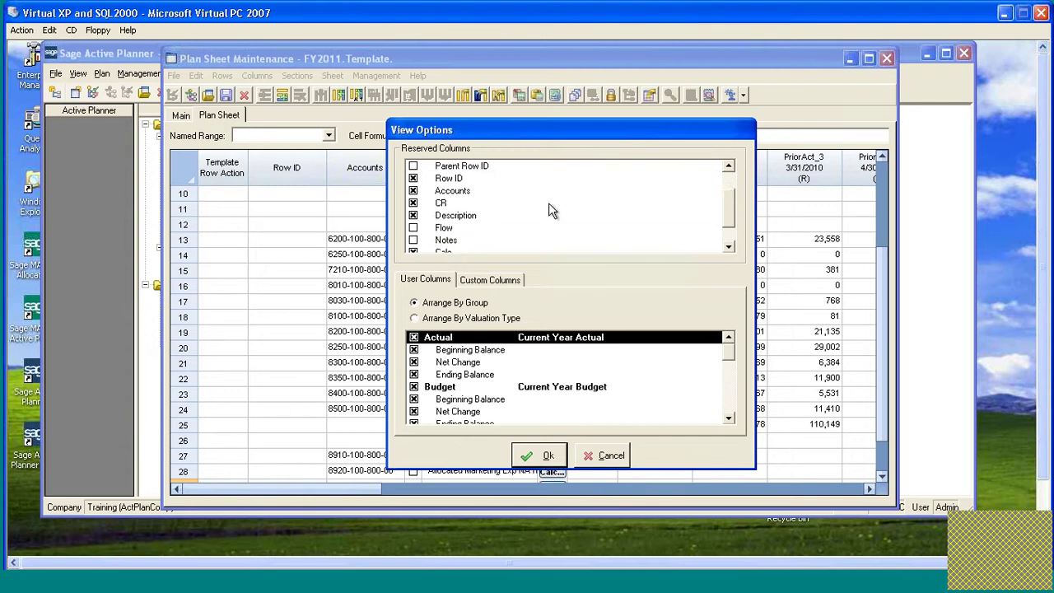
click(413, 166)
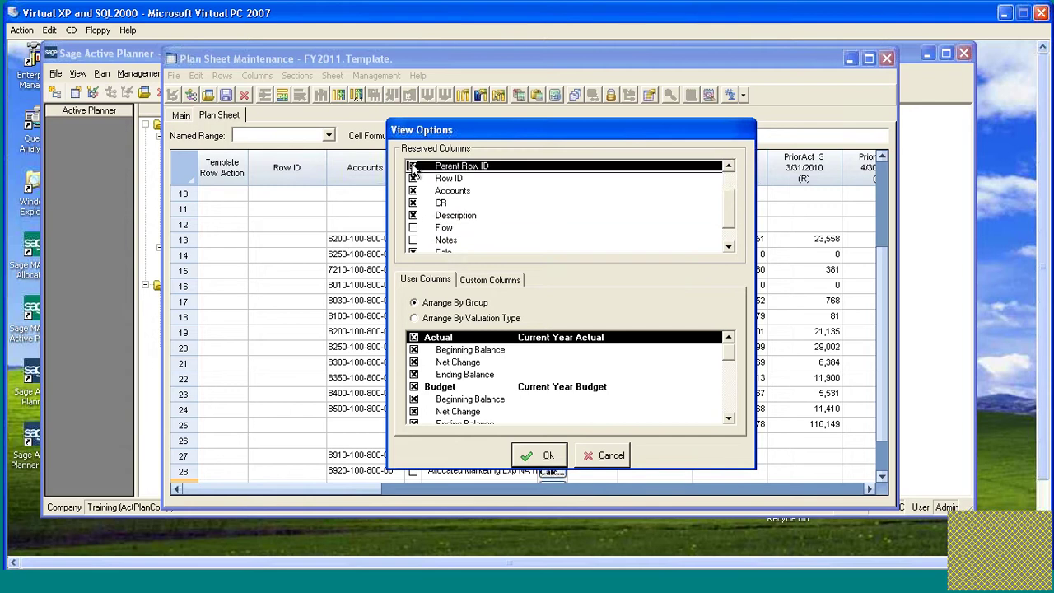
drag(730, 211, 728, 188)
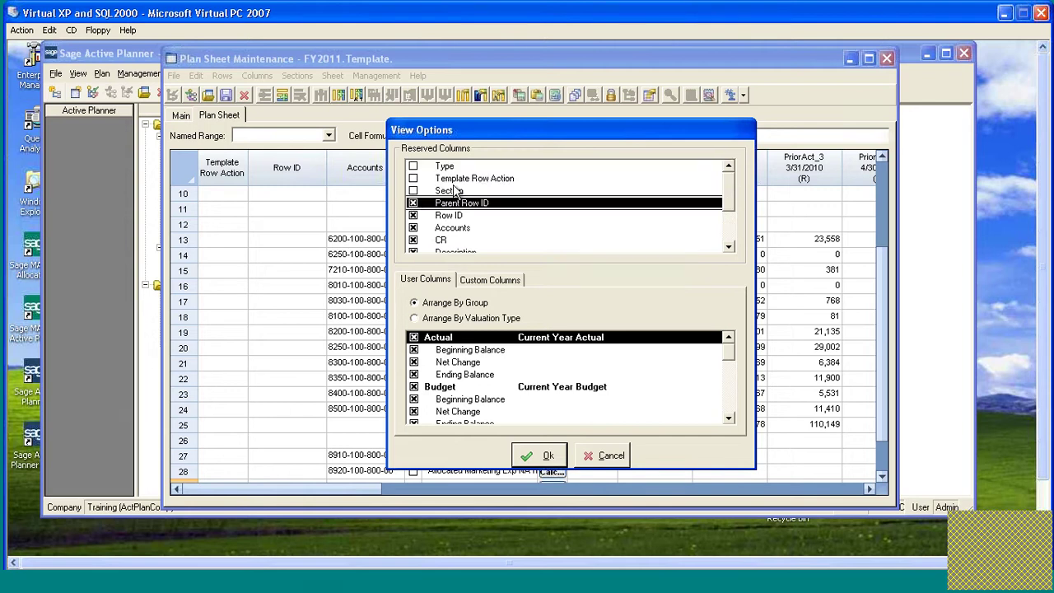
click(415, 167)
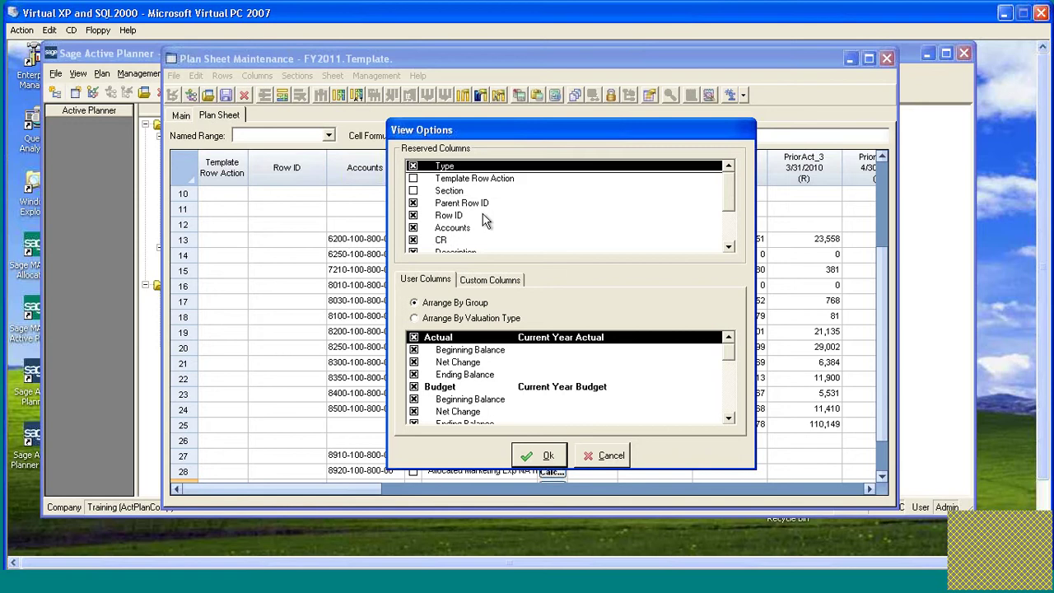
scroll(486, 221, down, 2)
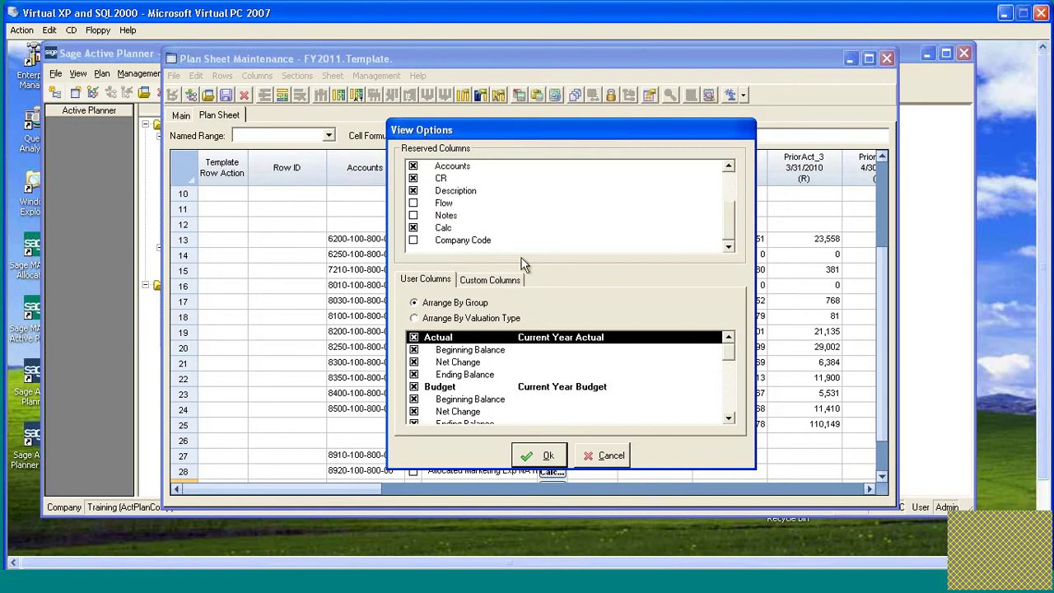
click(542, 455)
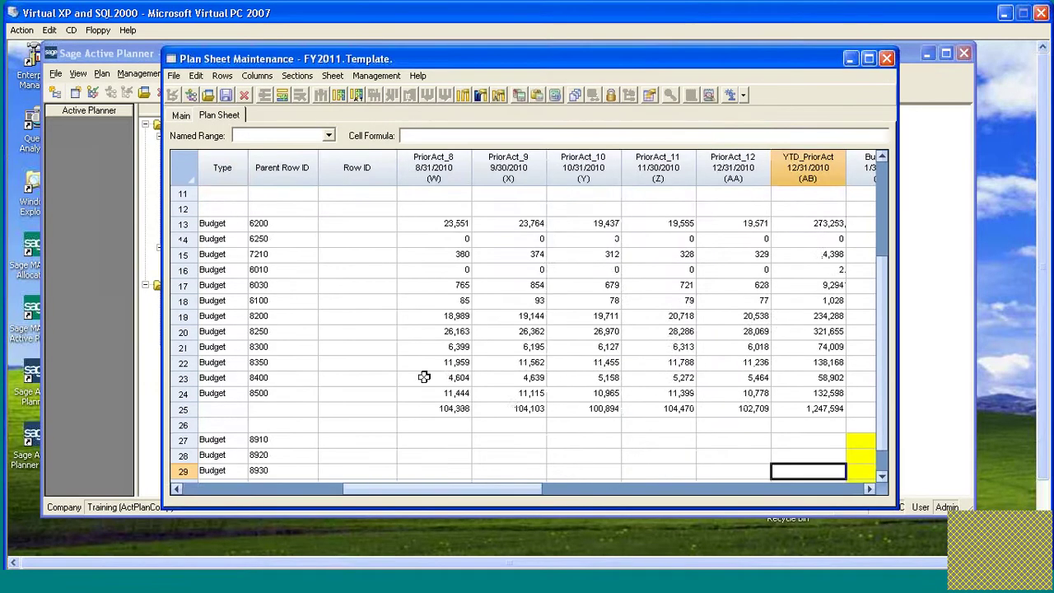
Review the Parent Row ID and Accounts entries across the salary, G&A and allocated expense rows.
scroll(421, 377, down, 1)
drag(526, 488, 354, 490)
click(283, 269)
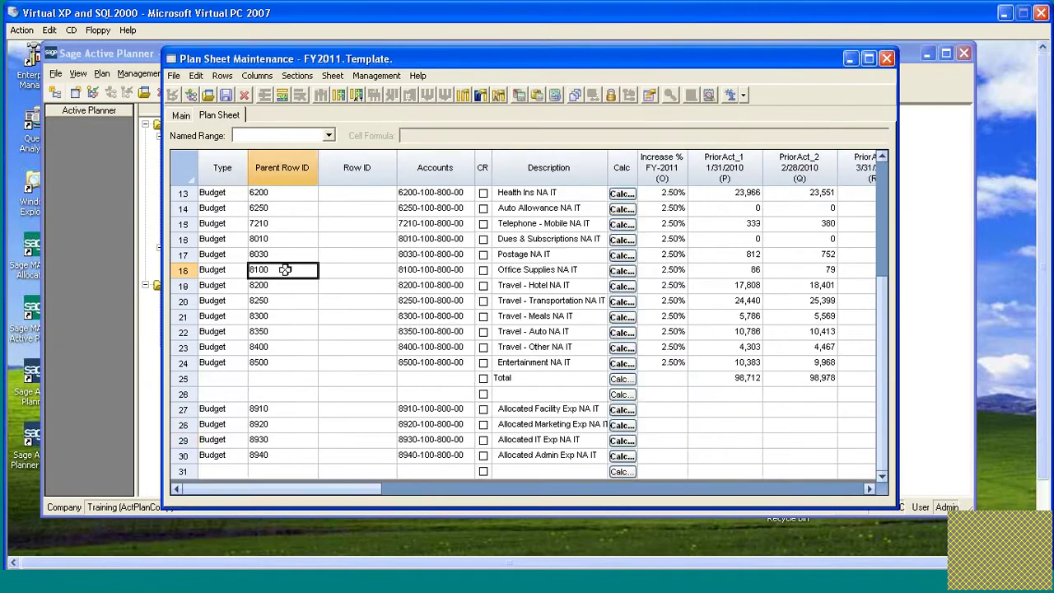
scroll(394, 232, up, 4)
scroll(334, 224, down, 2)
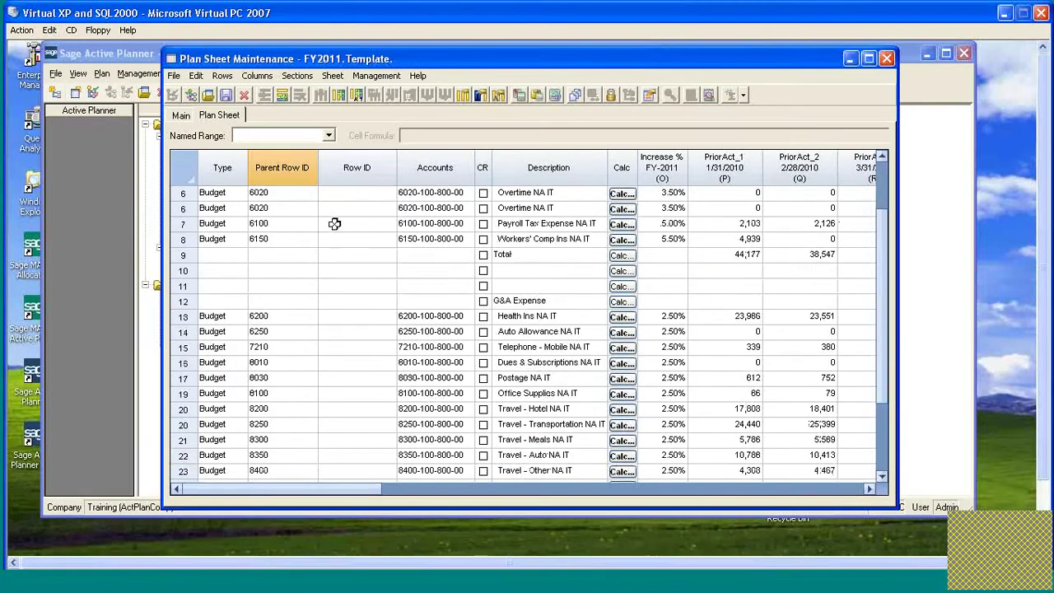
scroll(334, 224, up, 1)
scroll(334, 224, down, 4)
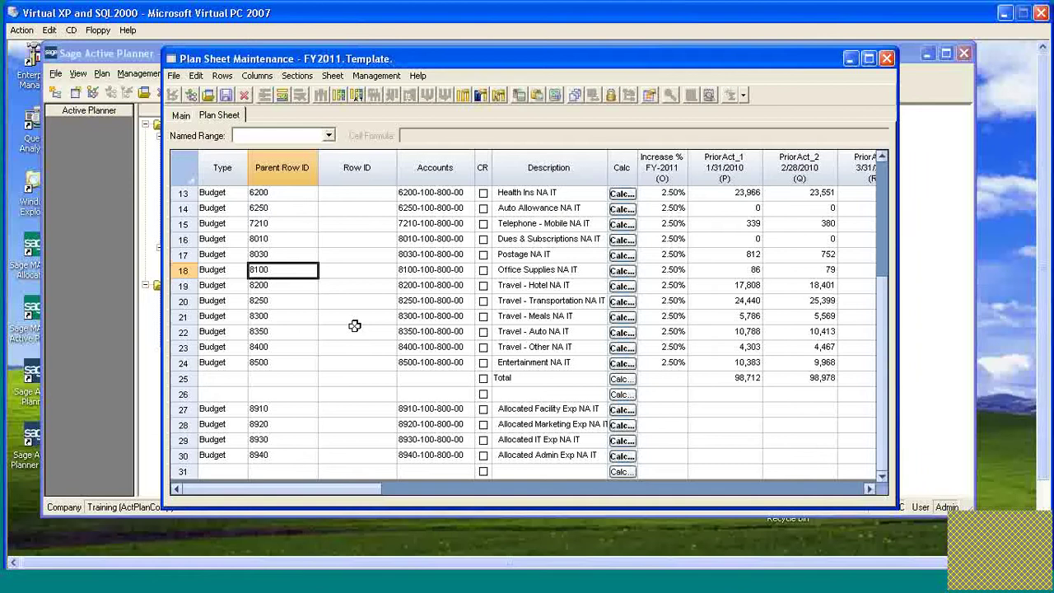
scroll(354, 326, up, 4)
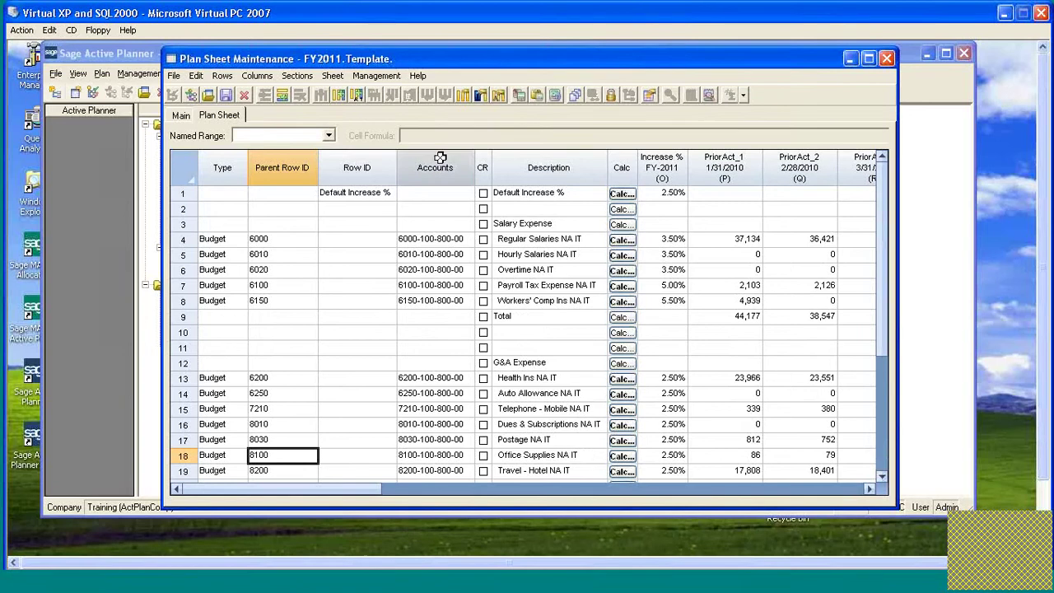
click(416, 239)
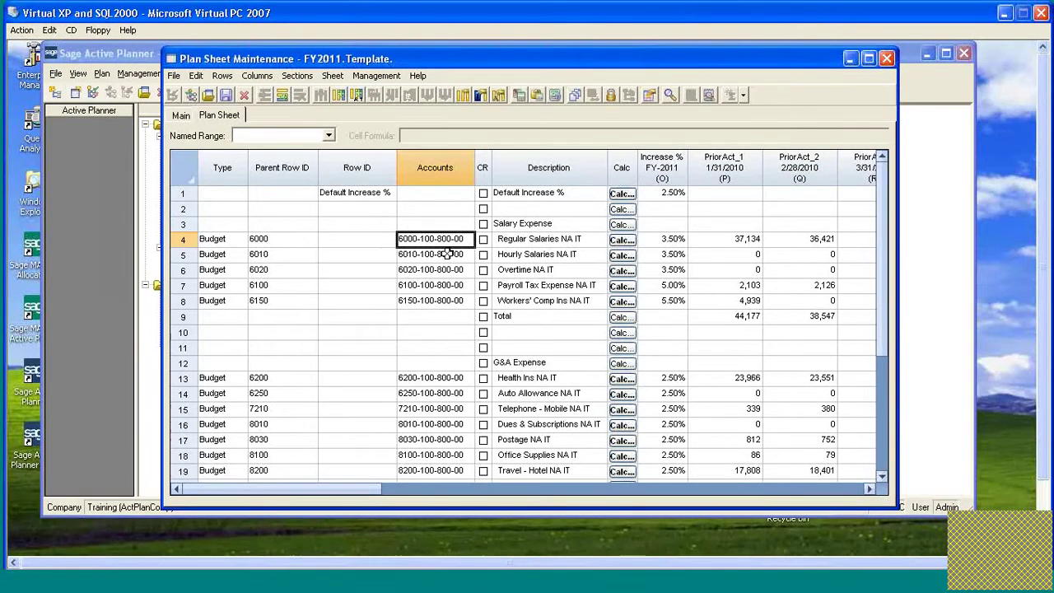
Change the Allocated Facility Expense account in row 27 to the wildcard mask 8910-???-???-00.
scroll(464, 249, down, 4)
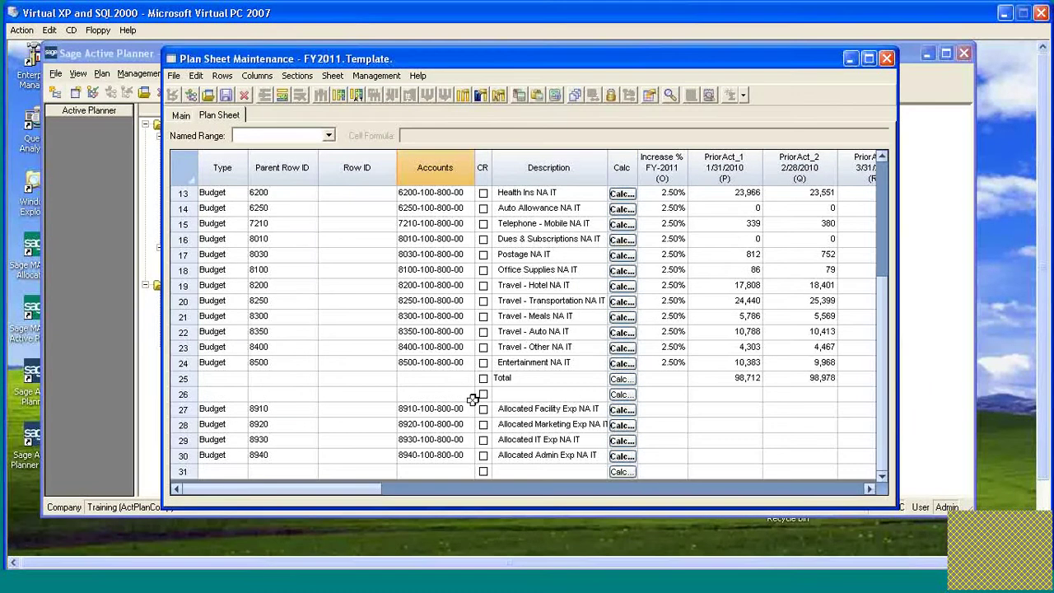
click(412, 410)
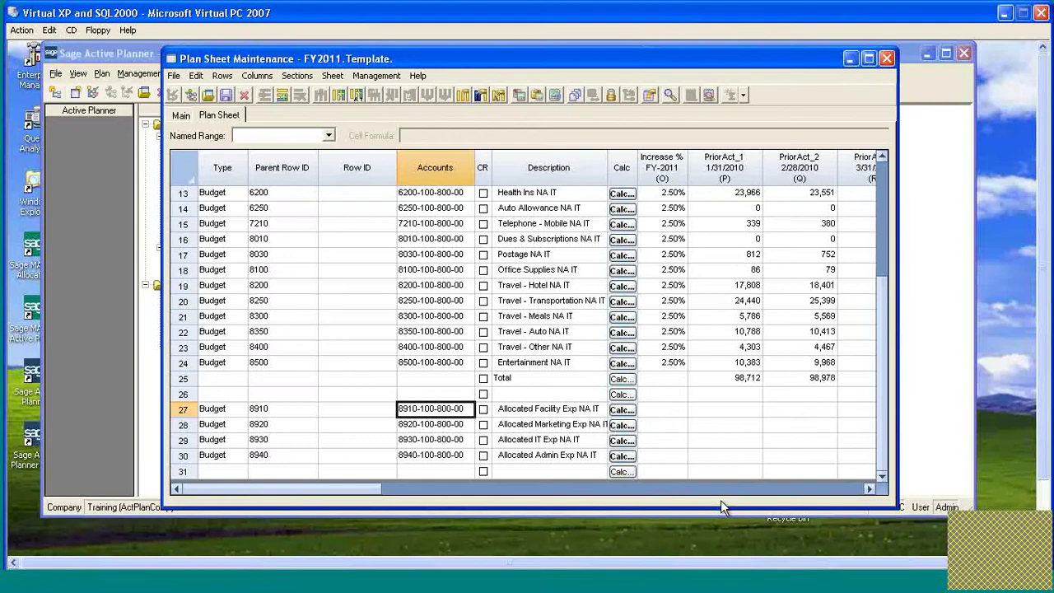
key(F2)
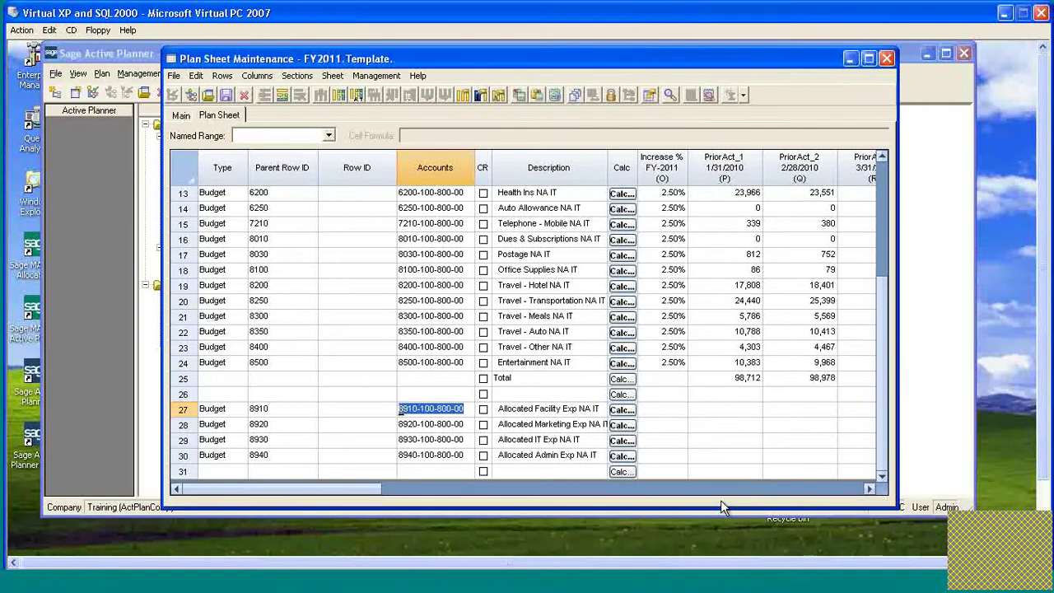
key(Home)
key(Right)
key(Right)
key(Right)
key(Right)
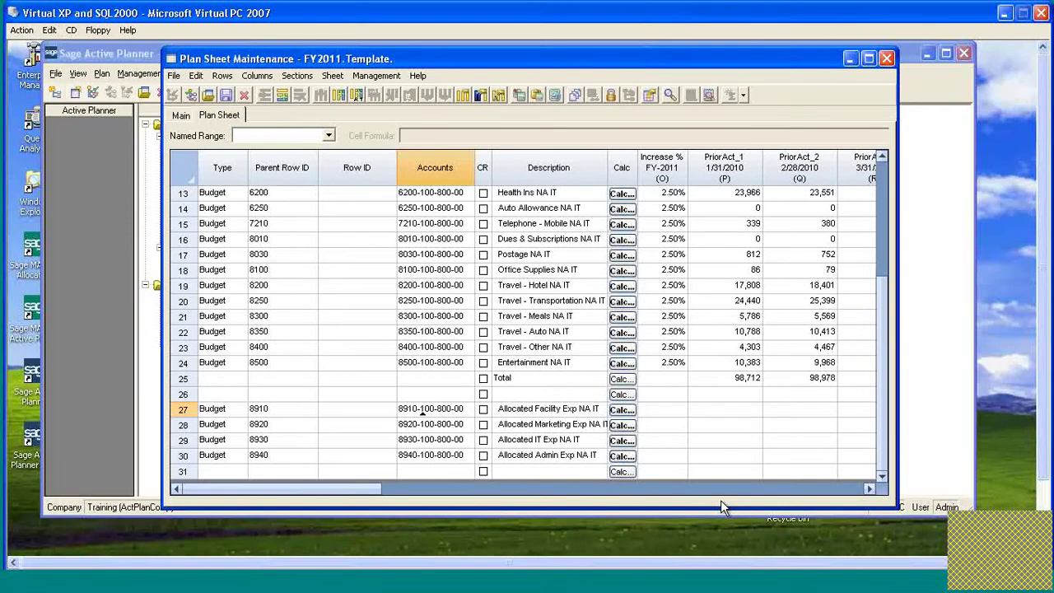
key(shift+Right)
key(shift+Right)
key(shift+Right)
key(shift+Right)
text(-???)
key(shift+Right)
key(shift+Right)
key(shift+Right)
key(shift+Right)
text(-???)
key(Return)
Change the Allocated Marketing Expense account in row 28 to the wildcard mask 8920-???-???-00.
key(F2)
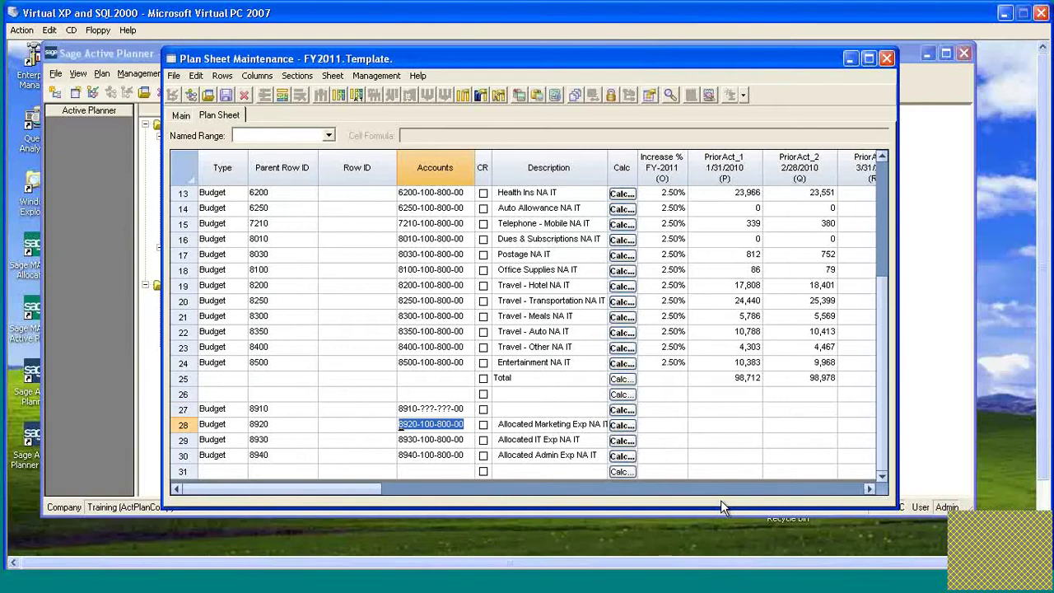
key(Home)
key(Right)
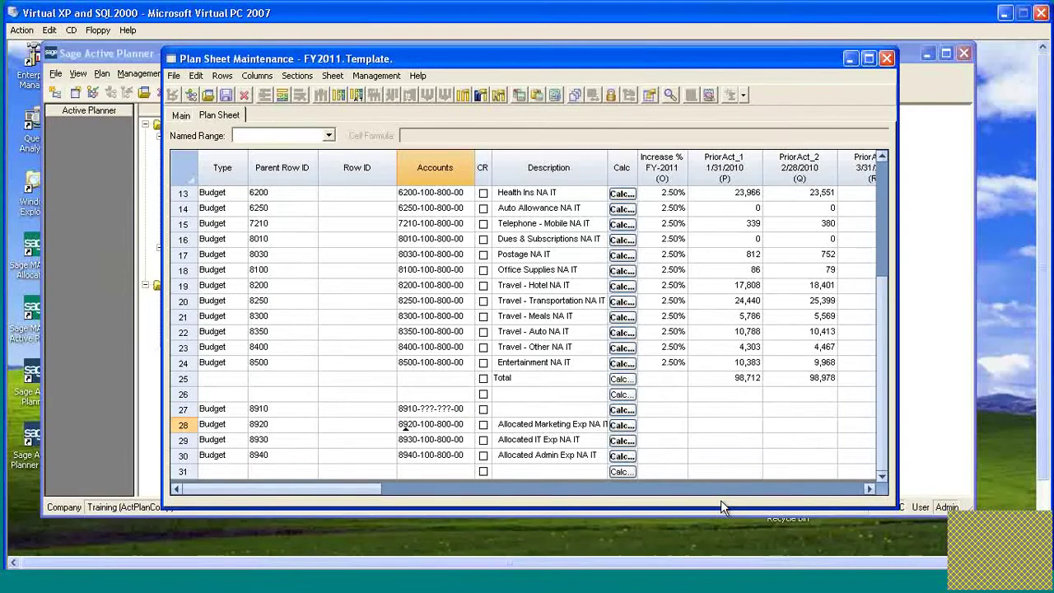
key(Right)
key(Right)
key(Right)
key(Right)
text(???-???)
key(Down)
Change the Allocated IT Expense account in row 29 to the wildcard mask 8930-???-???-00.
key(Home)
key(Right)
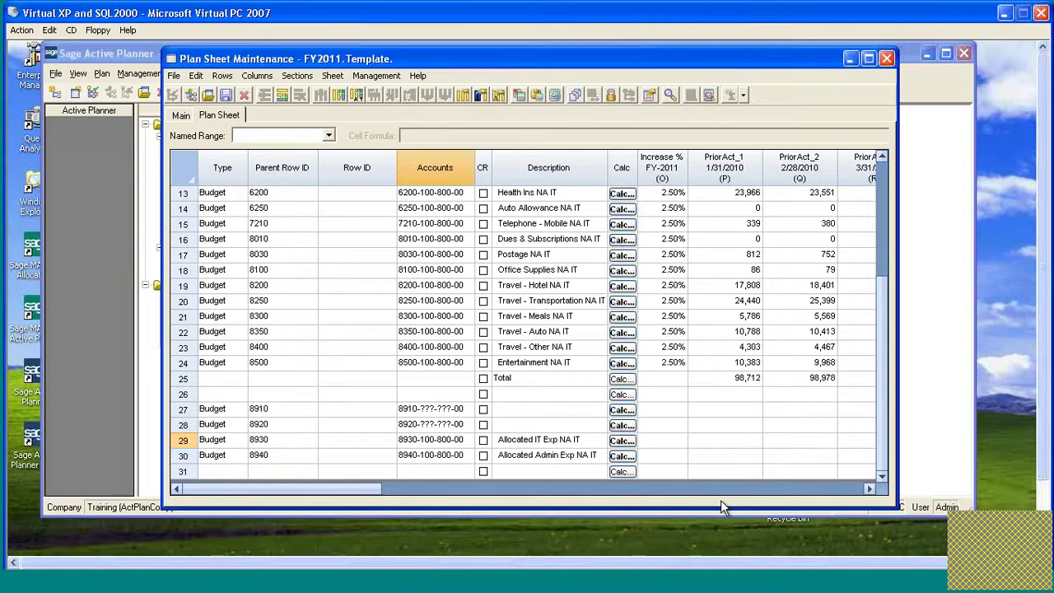
text(???-???)
key(Down)
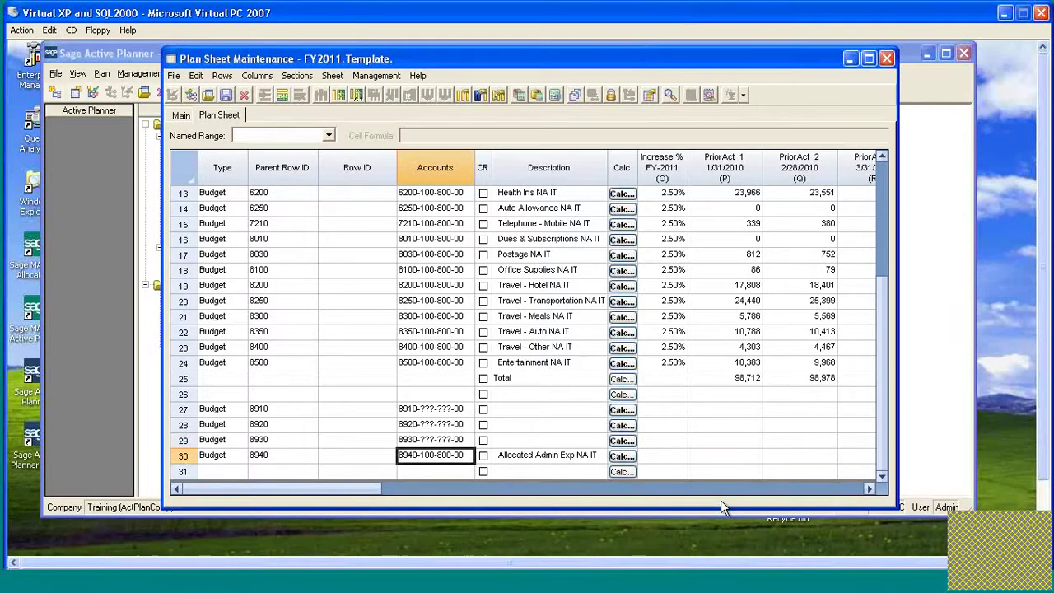
Change the Allocated Admin Expense account in row 30 to the wildcard mask 8940-???-???-00.
key(Right)
key(Right)
key(Right)
key(Right)
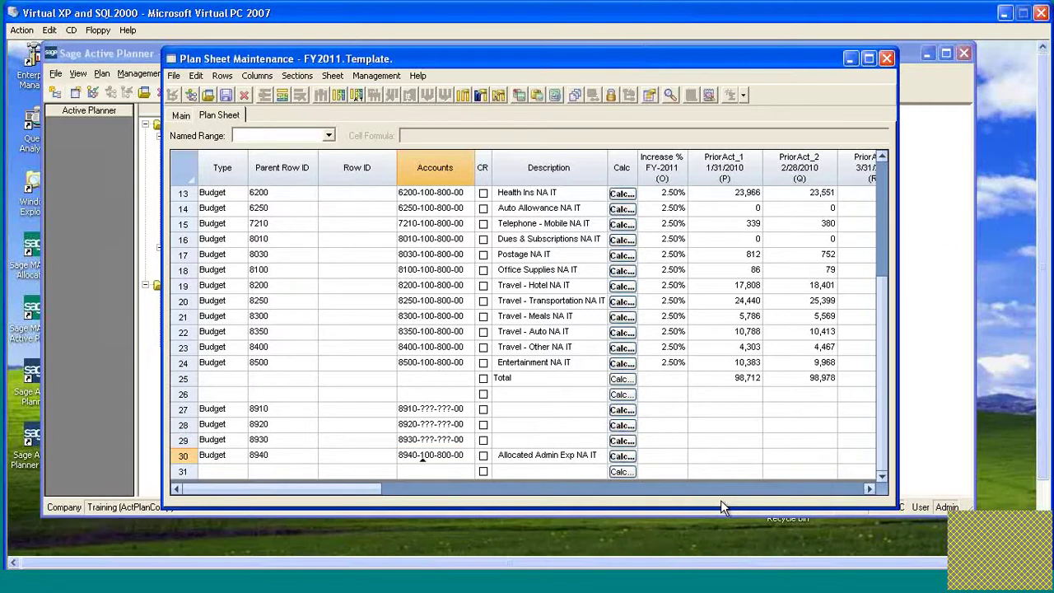
text(???????)
Check the wildcard account masks and descriptions of the allocated expense rows against the rows above.
scroll(589, 393, up, 2)
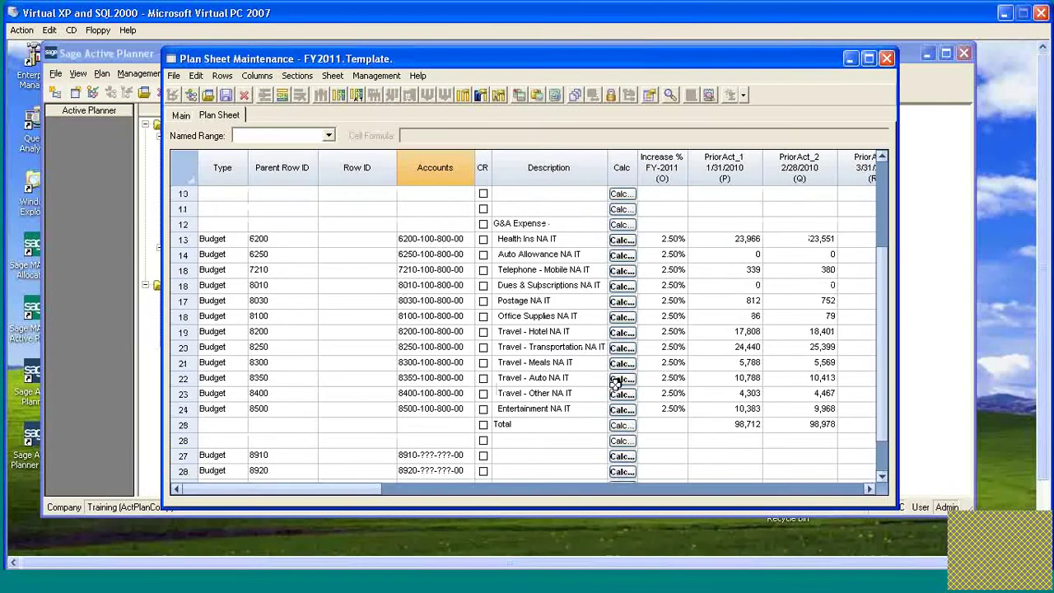
scroll(589, 393, down, 2)
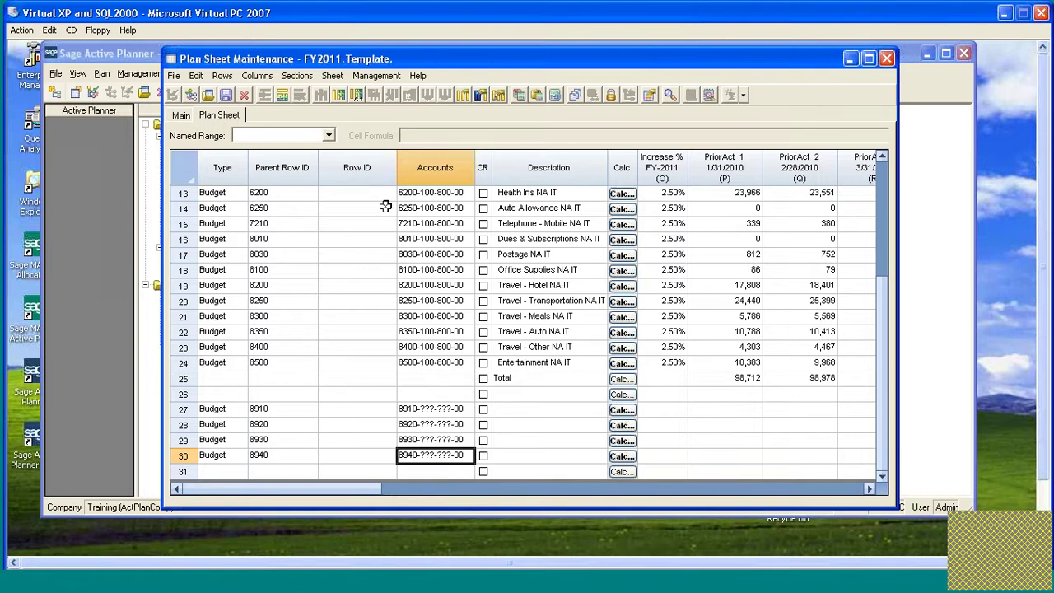
click(429, 405)
click(445, 422)
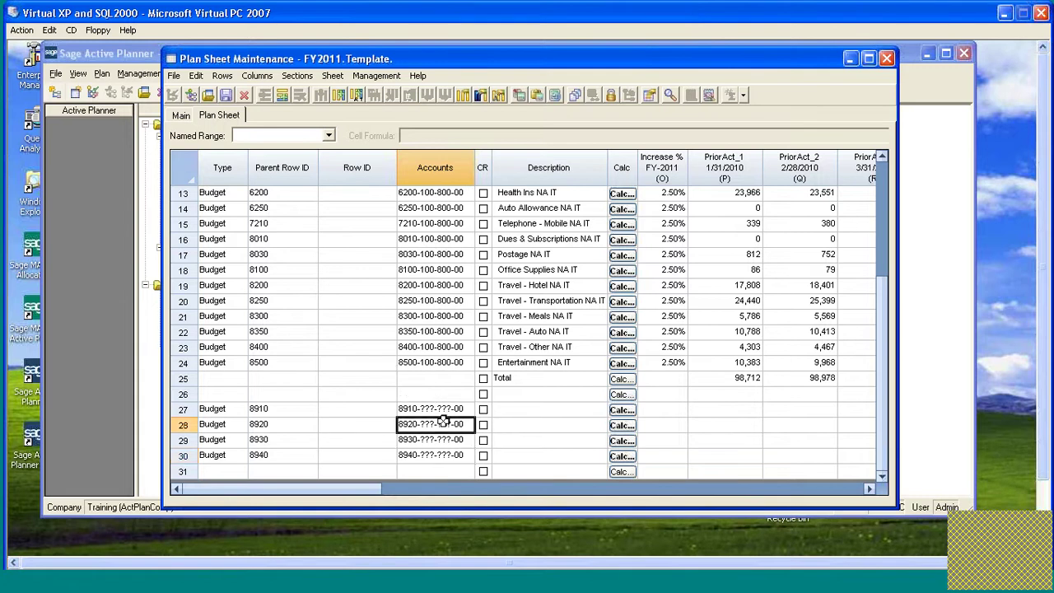
click(435, 441)
click(433, 455)
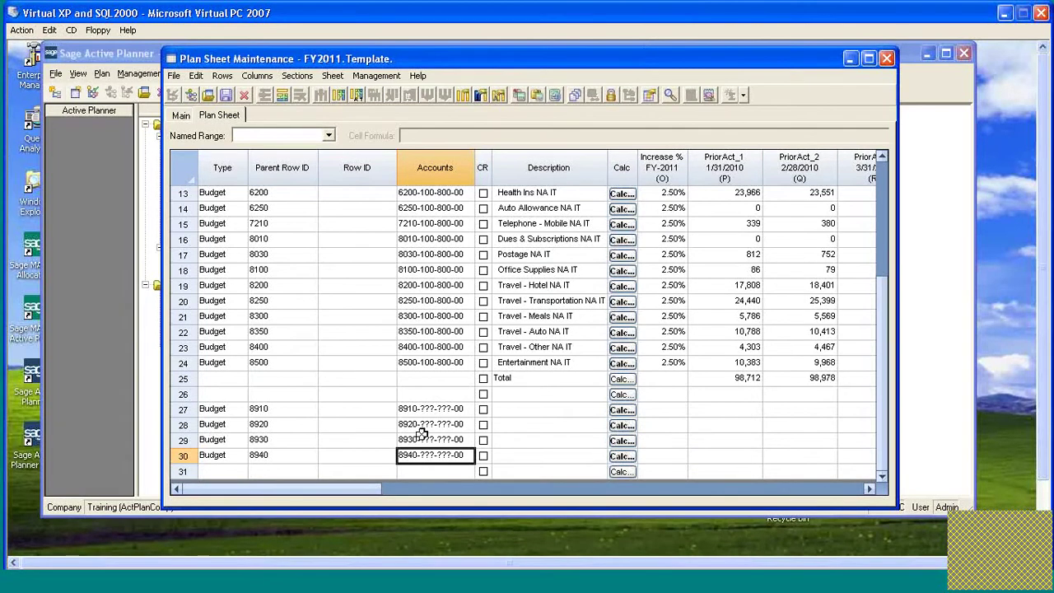
click(537, 412)
scroll(536, 413, up, 4)
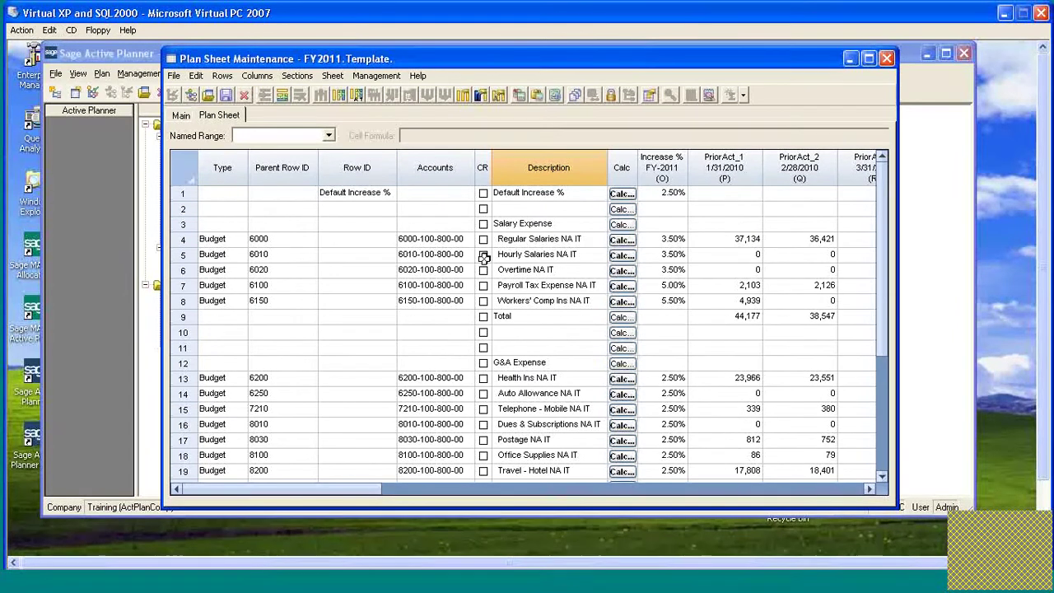
In the Section Manager, set the SalaryExpense account range to 6000-???-???-00 through 6199-???-???-00 and regenerate all of its rows.
click(297, 75)
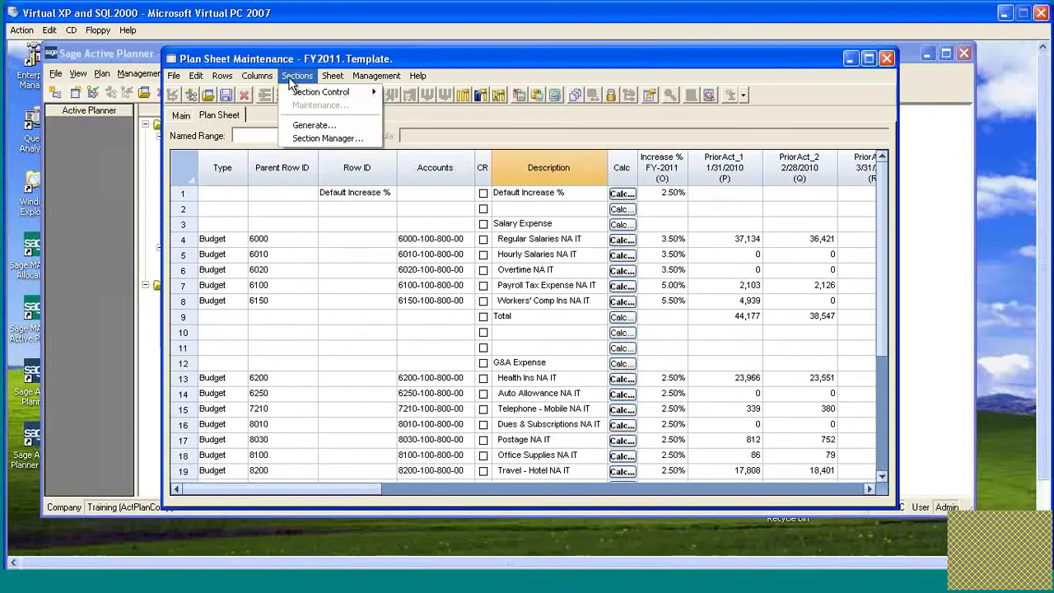
click(326, 138)
drag(556, 234, 637, 180)
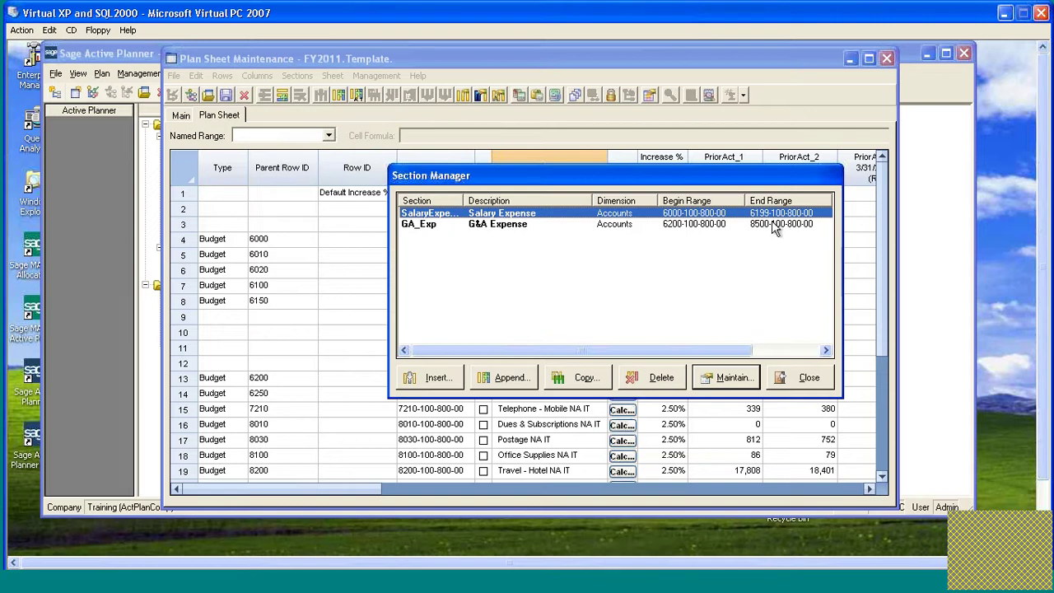
click(707, 375)
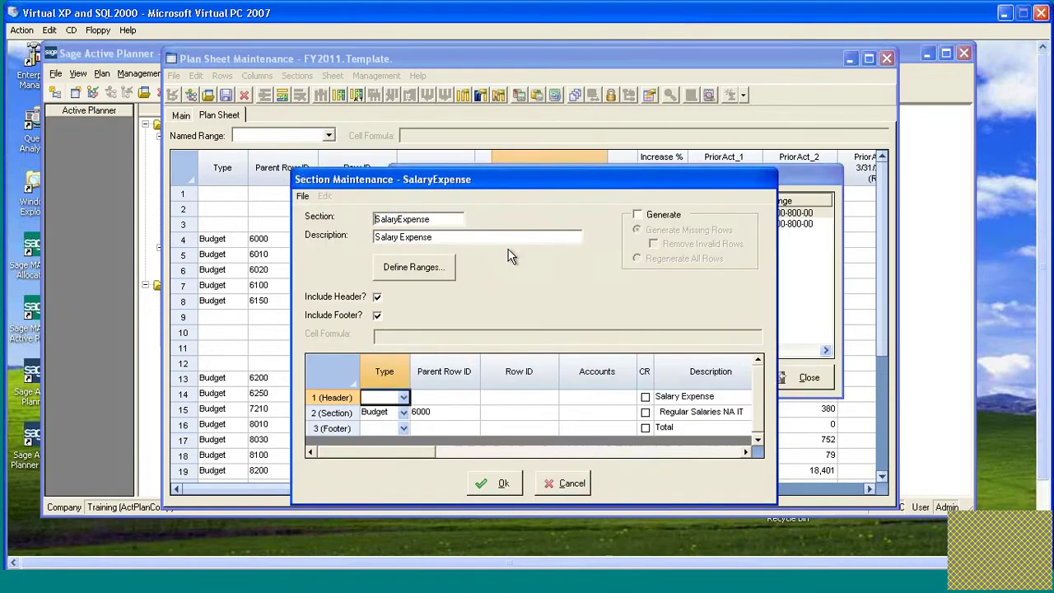
click(421, 267)
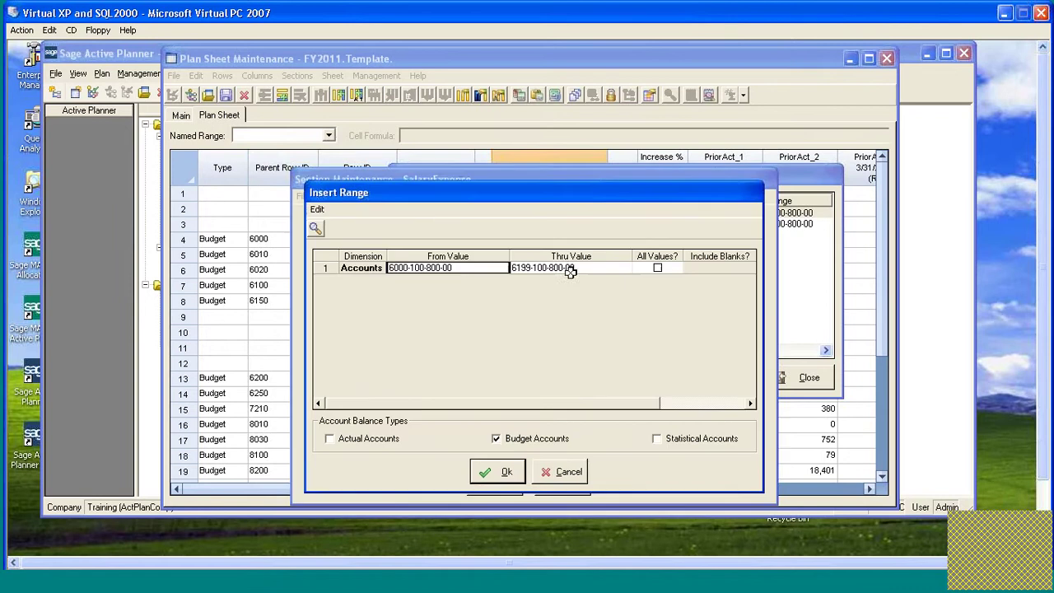
click(479, 268)
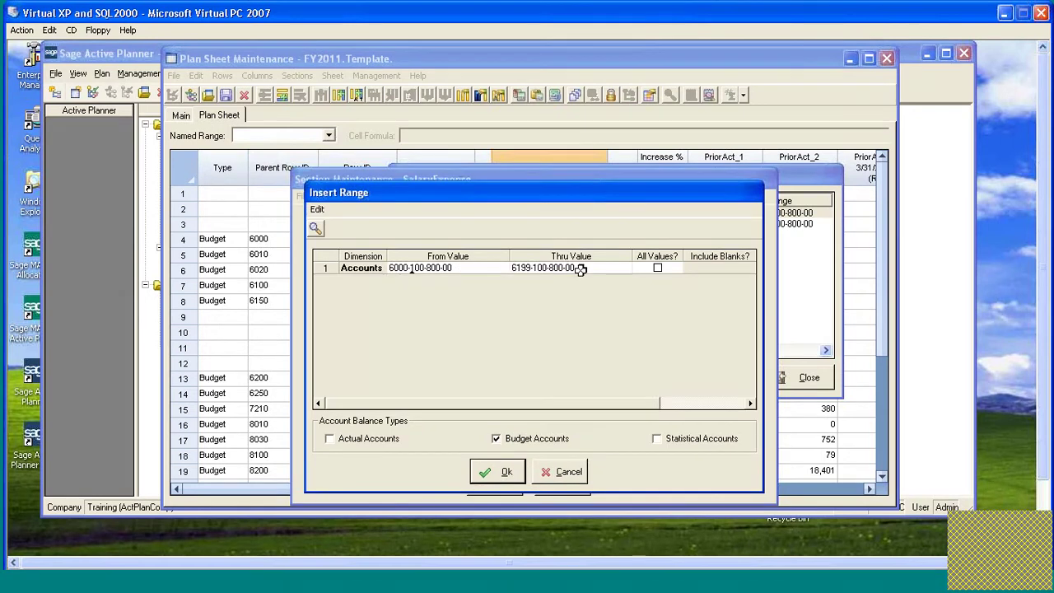
text(???-???)
click(581, 269)
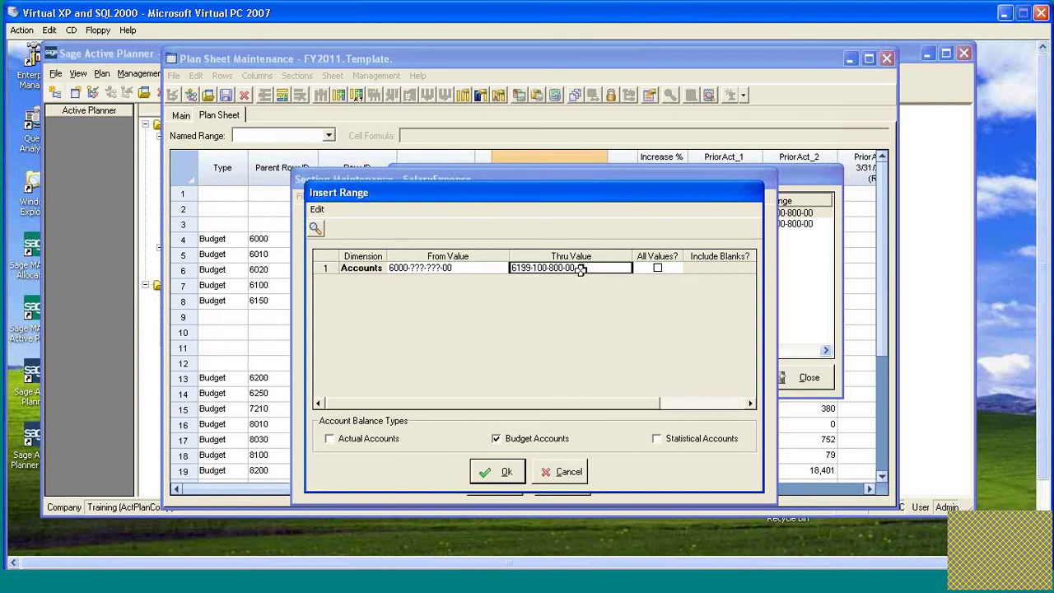
text(???-???)
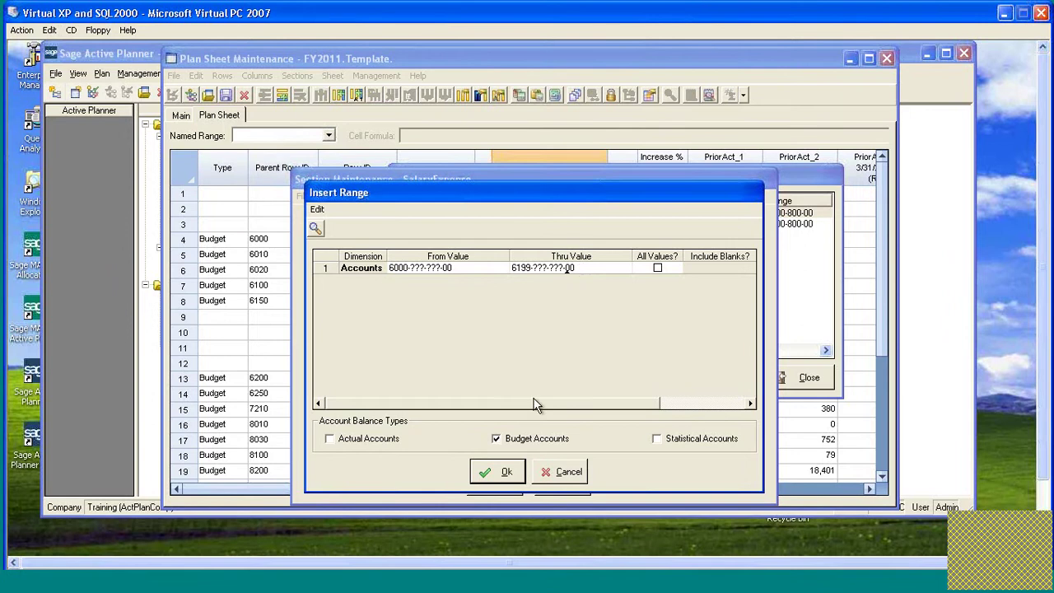
click(508, 476)
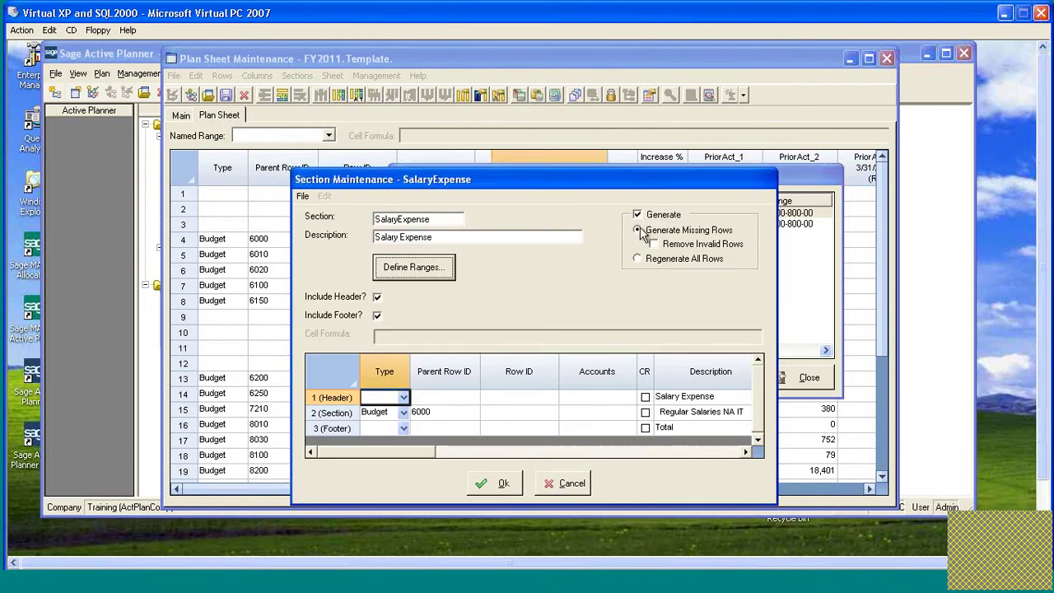
click(639, 259)
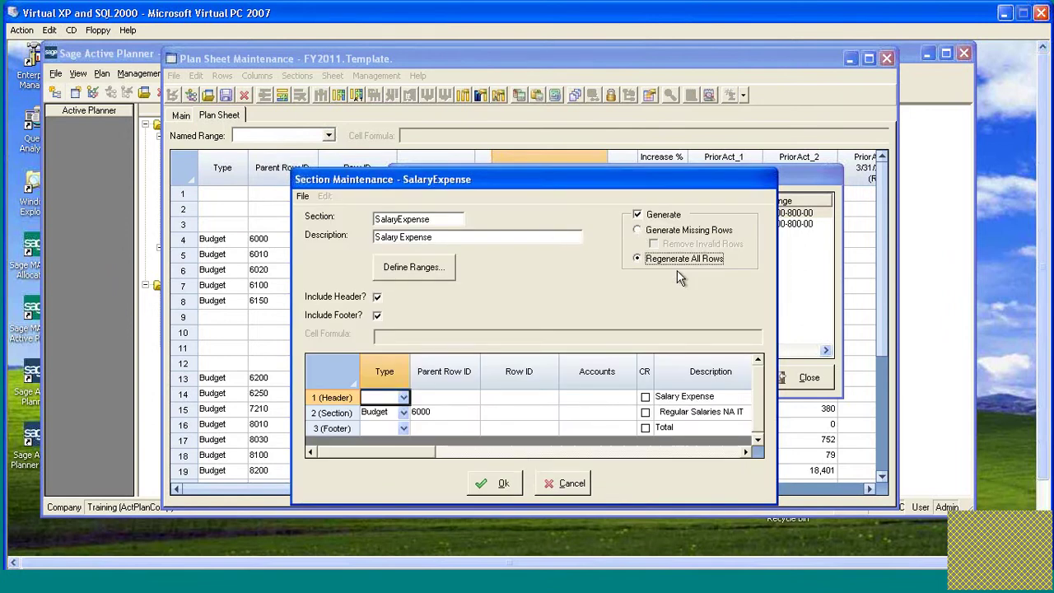
click(502, 483)
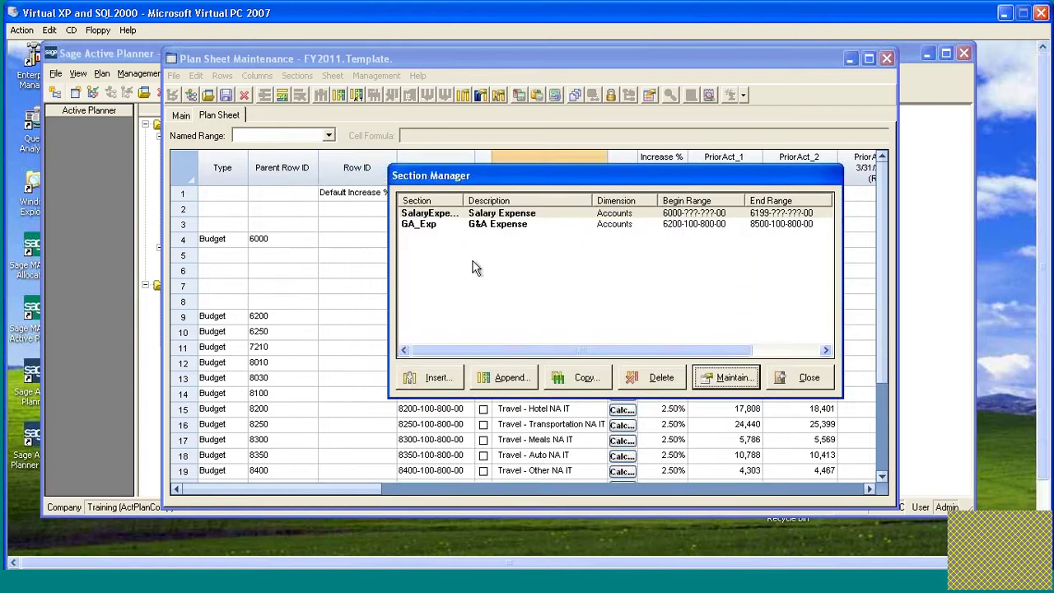
Set the GA_Exp section's account range to 6200-???-???-00 through 8500-???-???-00, regenerate all of its rows, and return to the plan sheet.
click(463, 225)
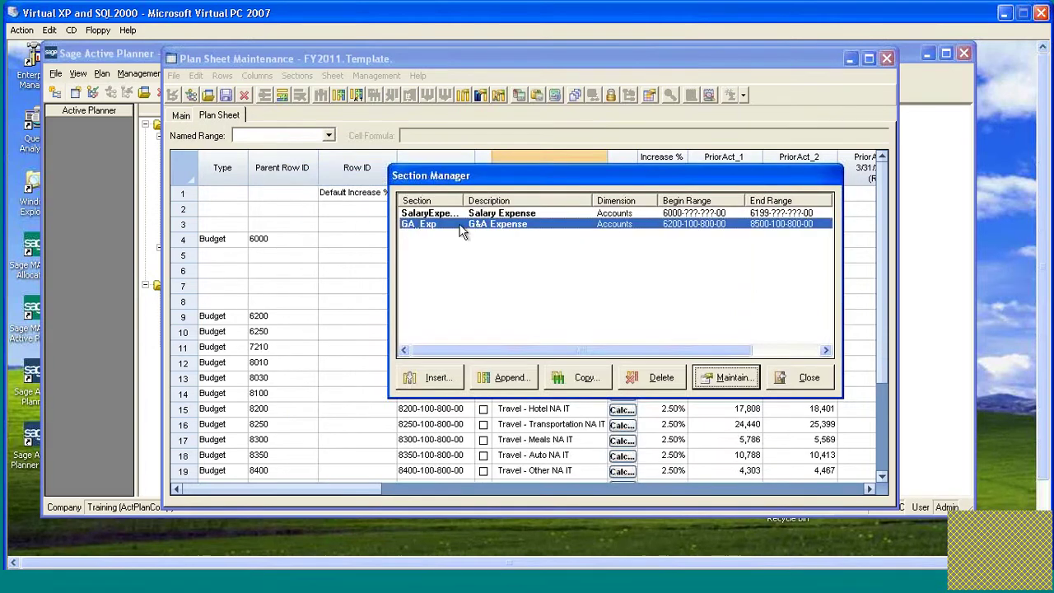
click(708, 376)
click(430, 274)
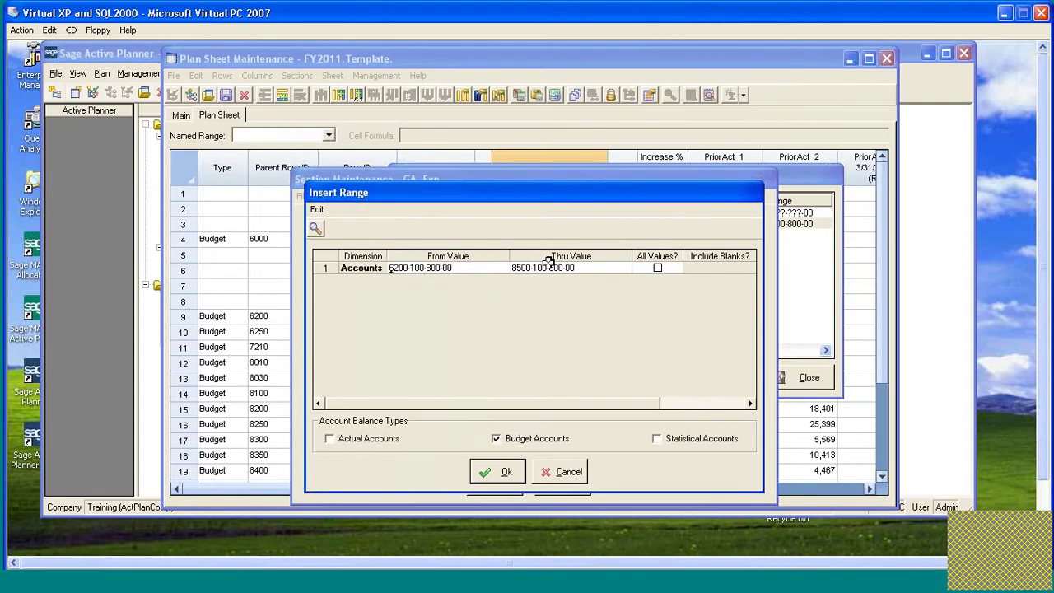
text(???-???)
key(Tab)
key(Home)
key(Right)
key(Right)
key(Right)
key(Right)
key(Right)
text(???-???)
click(504, 472)
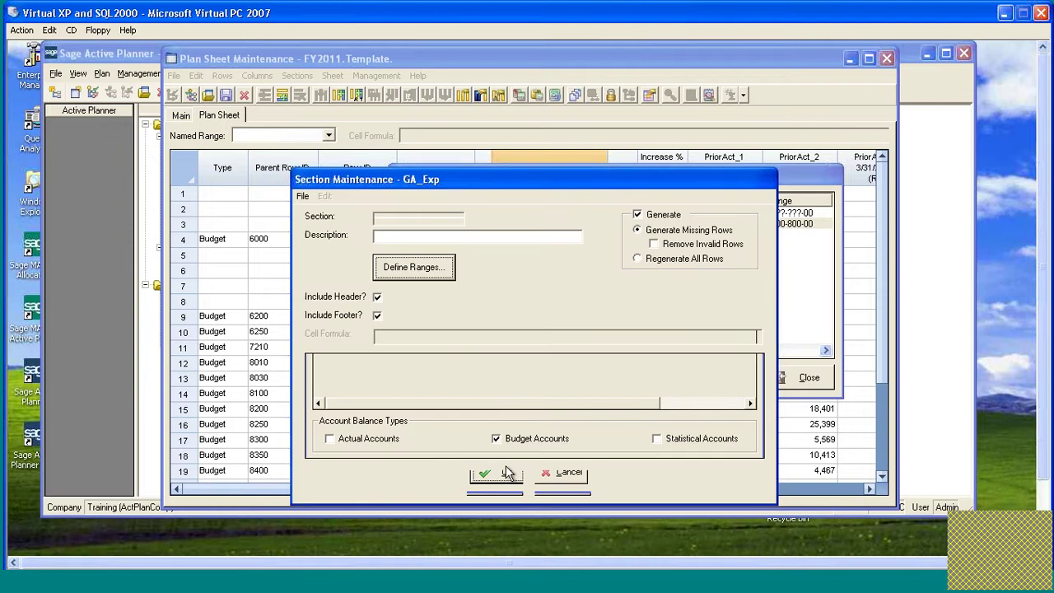
click(647, 259)
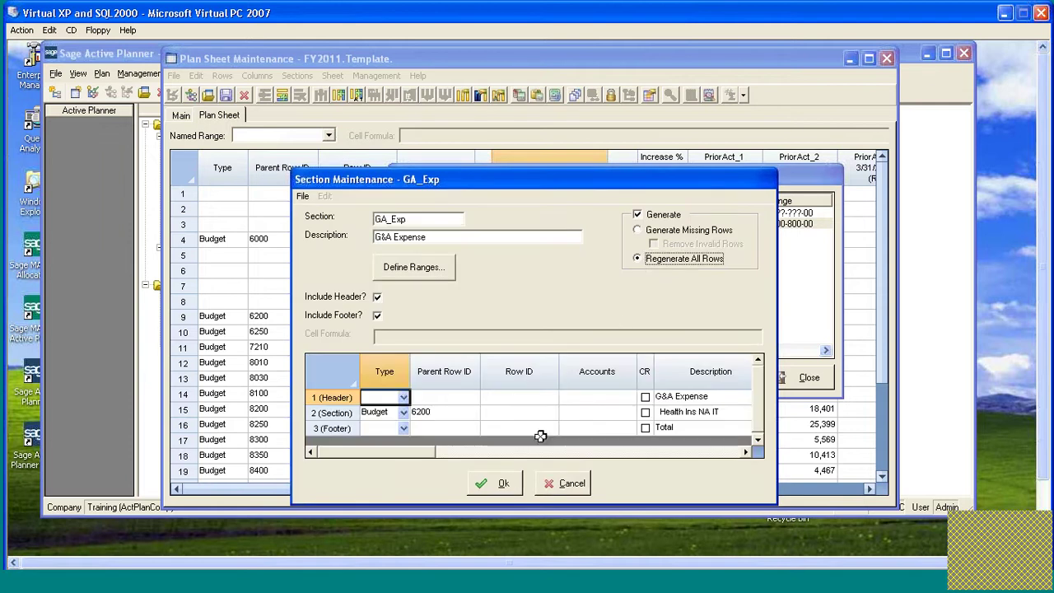
click(495, 485)
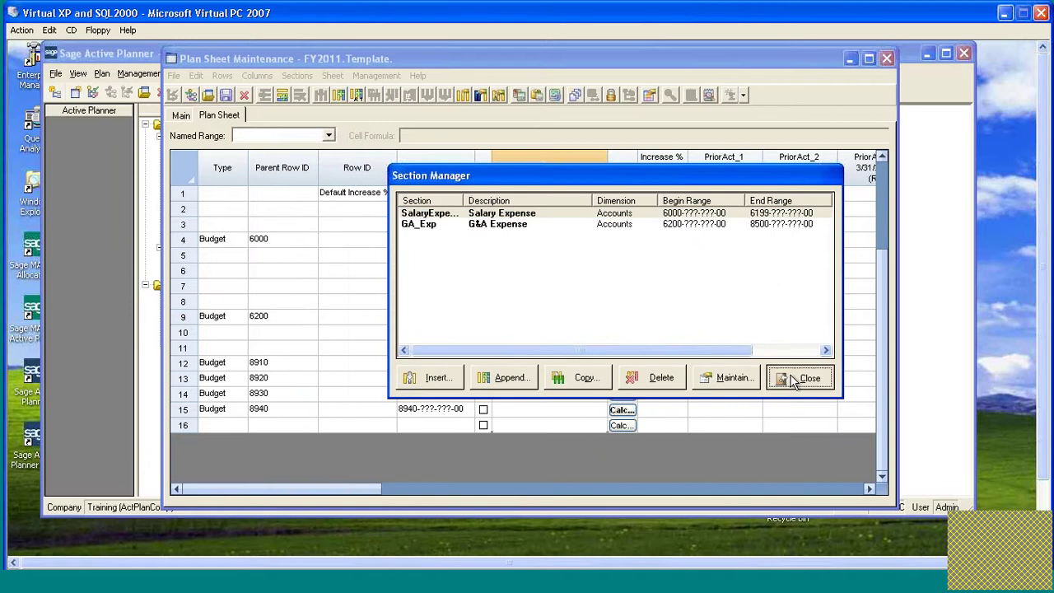
click(799, 378)
click(309, 261)
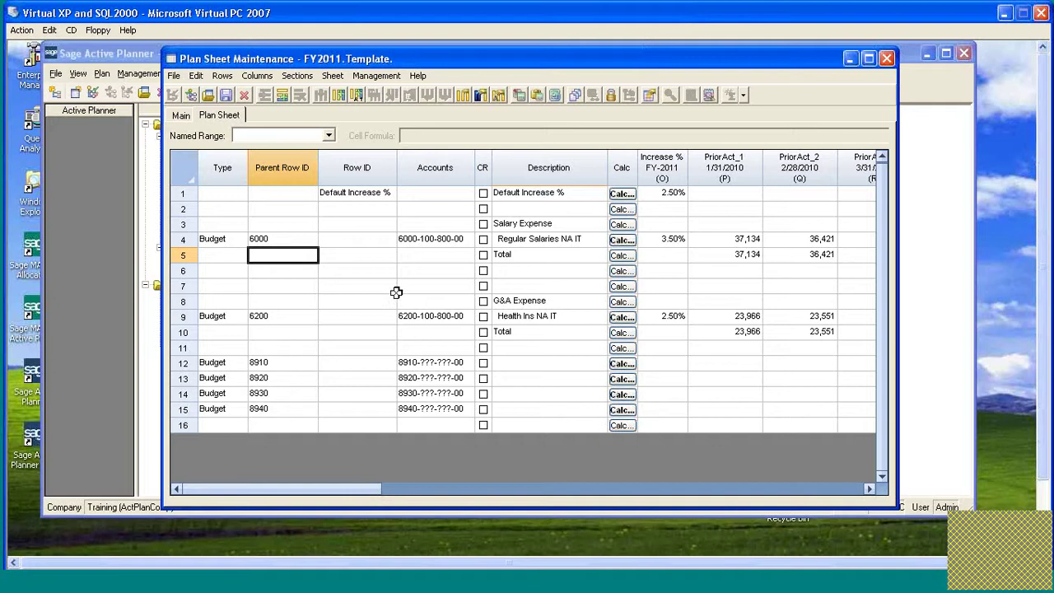
Review the Salary Expense and G&A Expense headings and the wildcard account masks in rows 12 to 15.
click(512, 222)
click(544, 302)
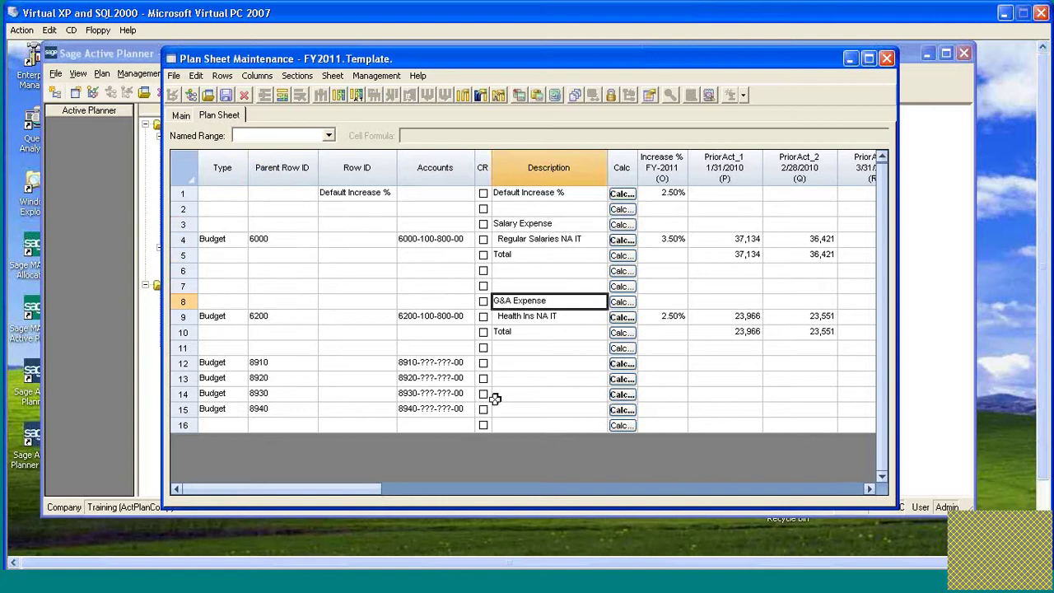
click(429, 363)
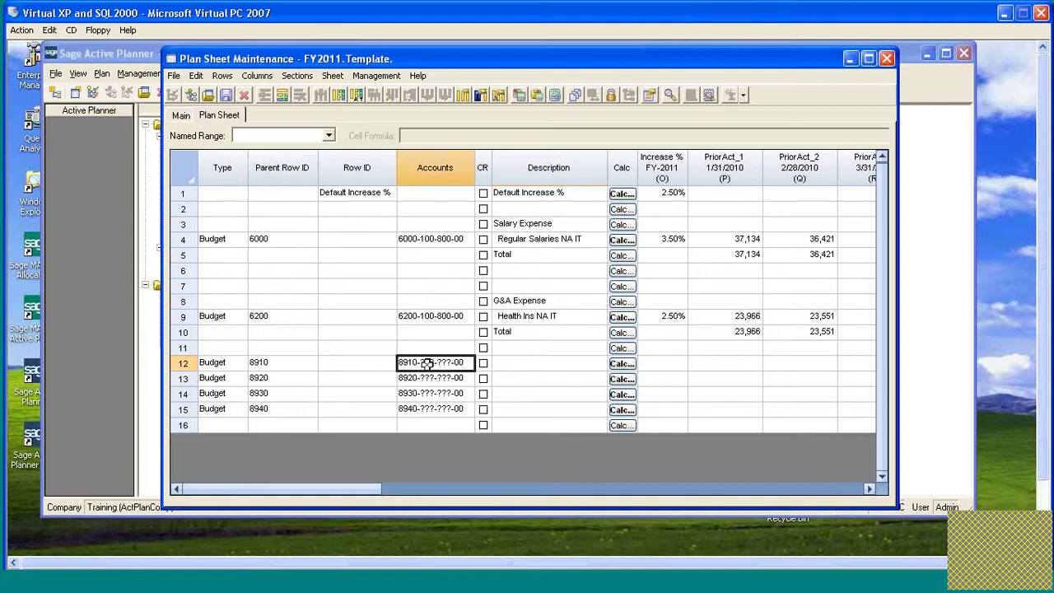
click(424, 379)
click(426, 393)
click(422, 409)
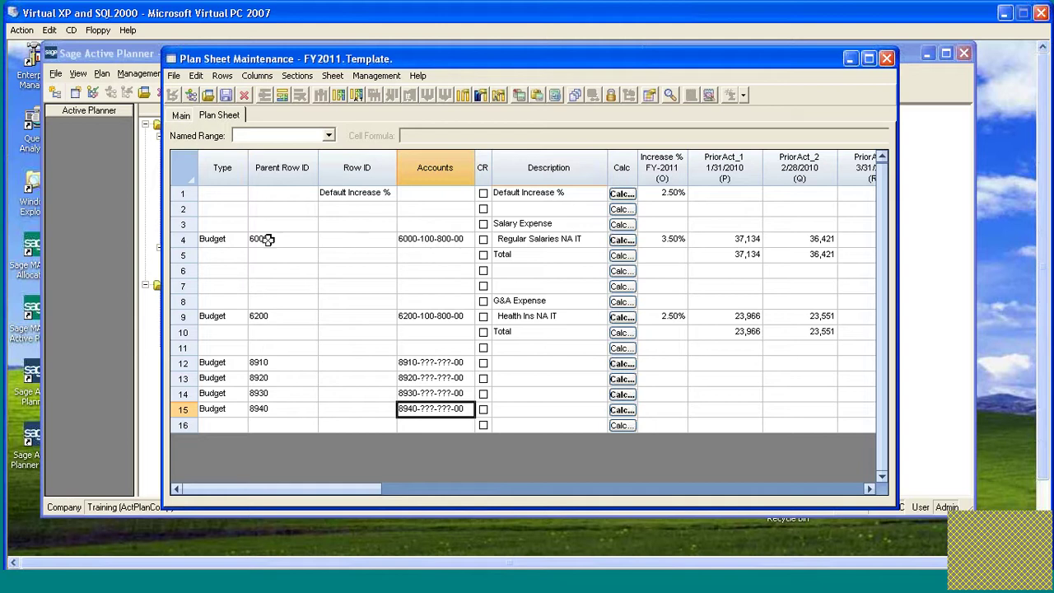
Clear only the values in row 4 under Salary Expense, from Parent Row ID through the last column.
drag(268, 239, 370, 238)
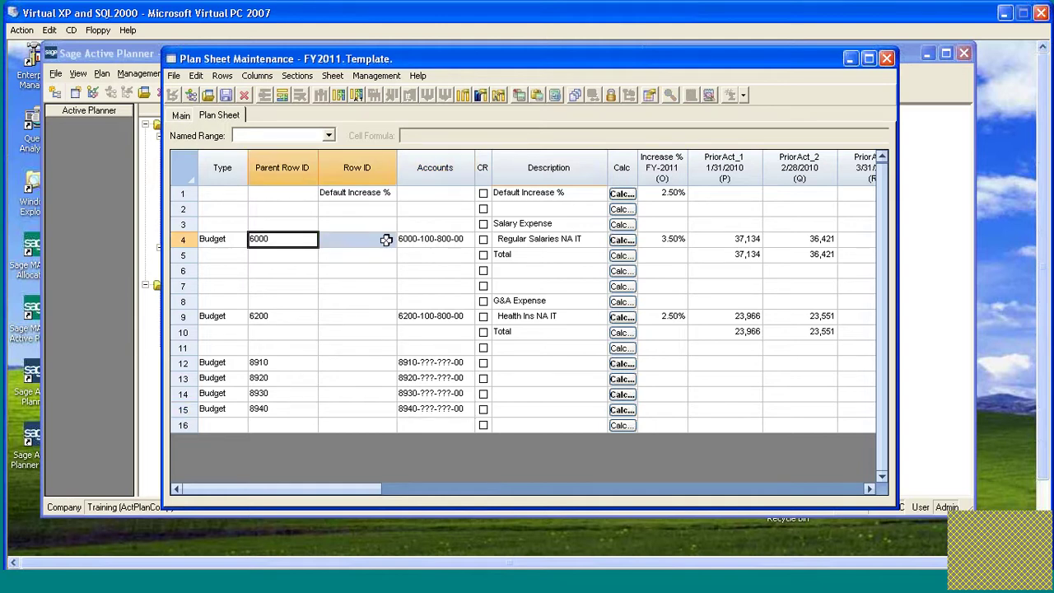
key(shift+End)
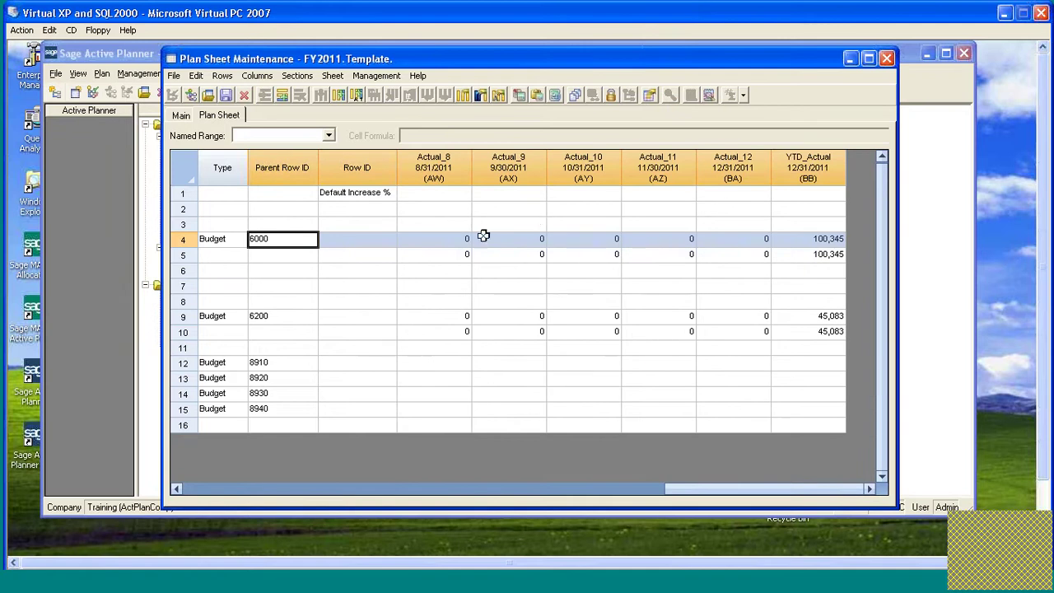
right_click(379, 240)
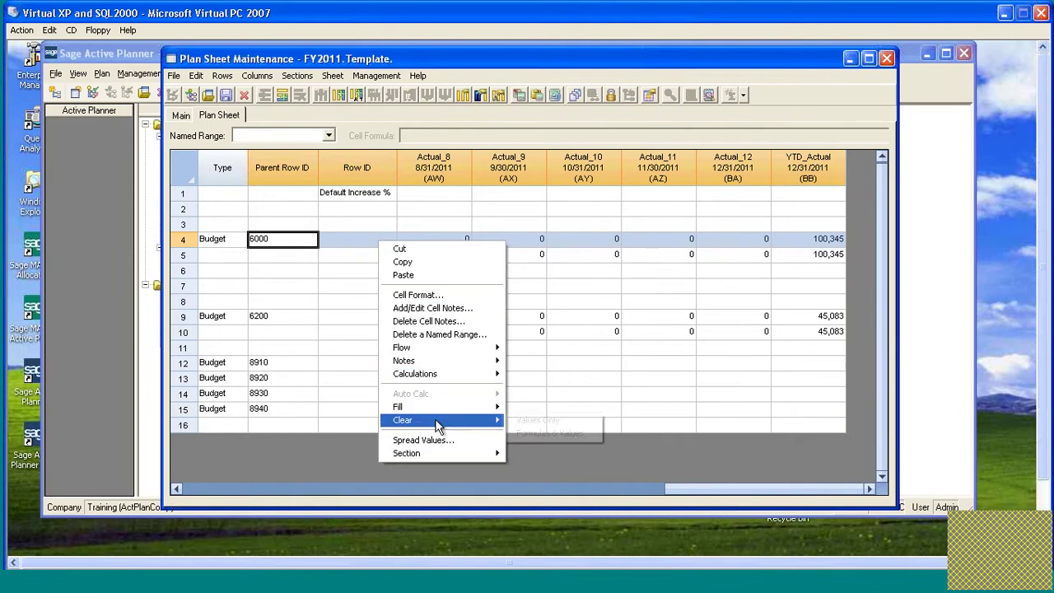
mouse_move(436, 421)
click(559, 422)
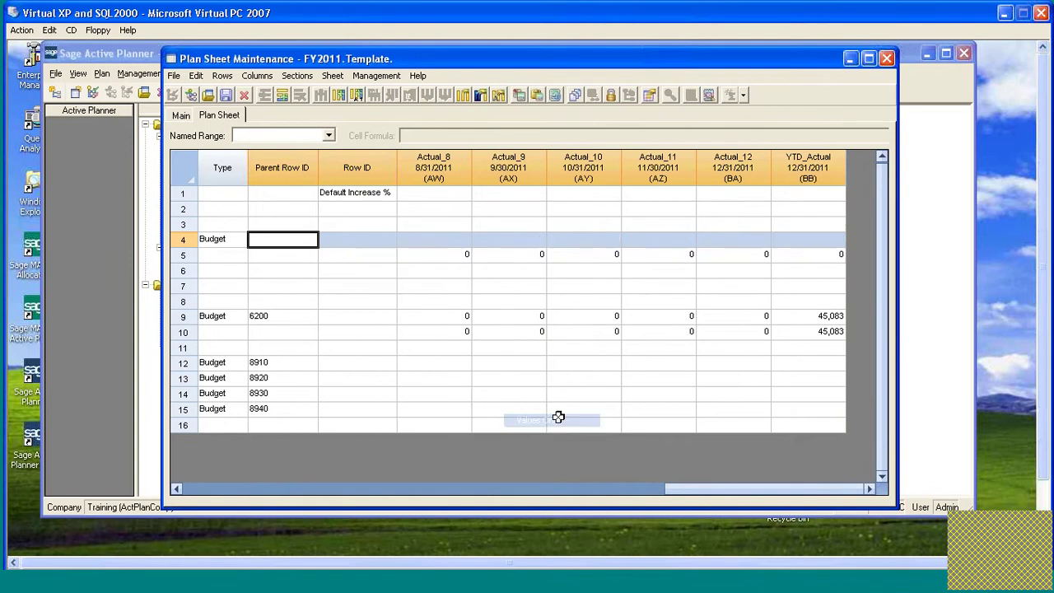
Clear the values in row 9 under G&A Expense, from Parent Row ID through the last column.
drag(710, 489, 228, 489)
click(327, 316)
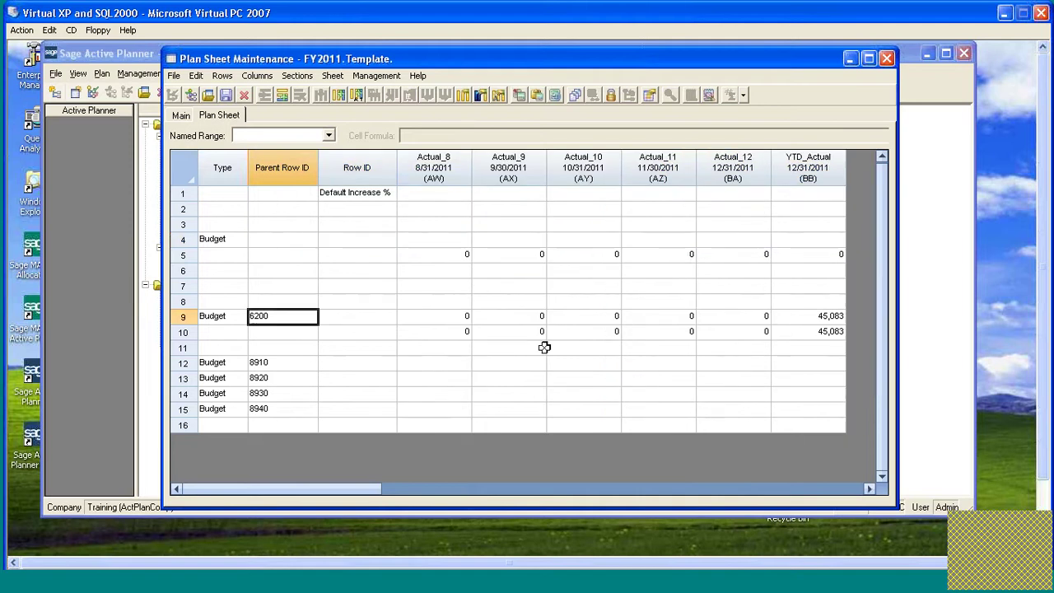
right_click(429, 323)
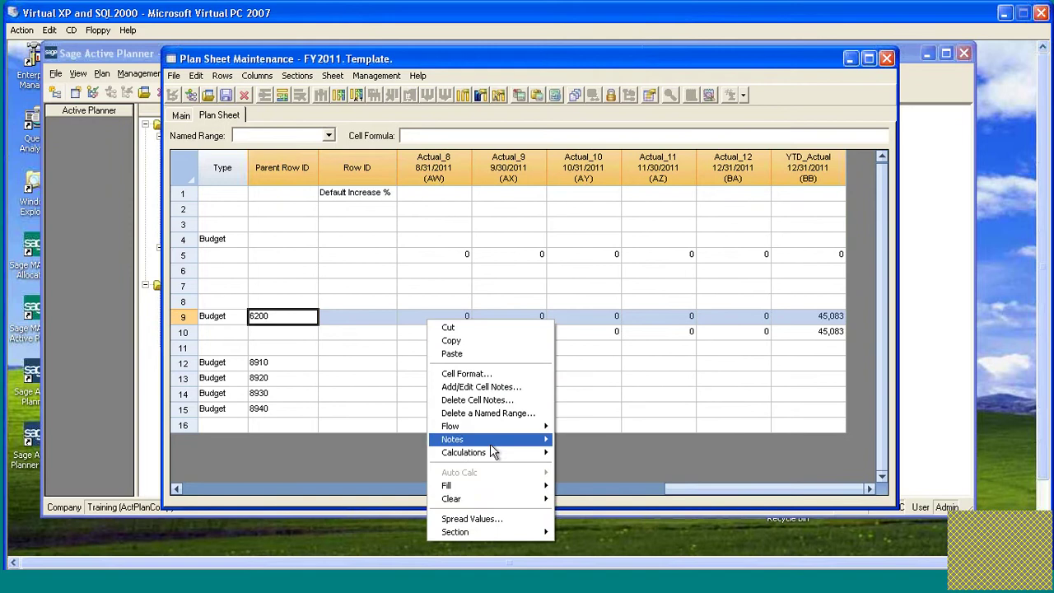
mouse_move(496, 498)
click(586, 499)
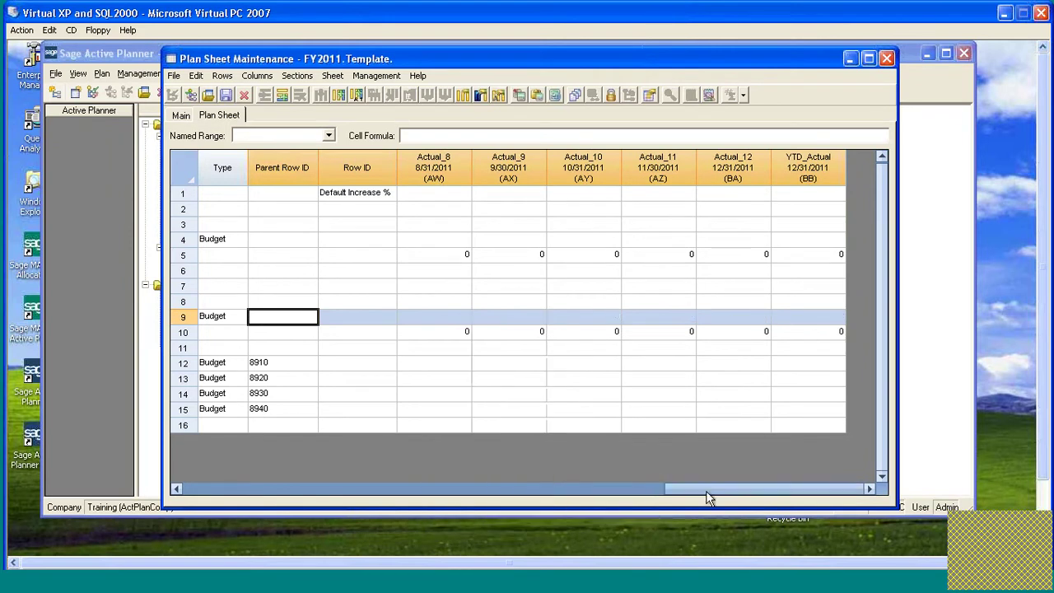
drag(696, 489, 216, 488)
Check the emptied section rows, save the Template plan sheet and close it.
click(354, 228)
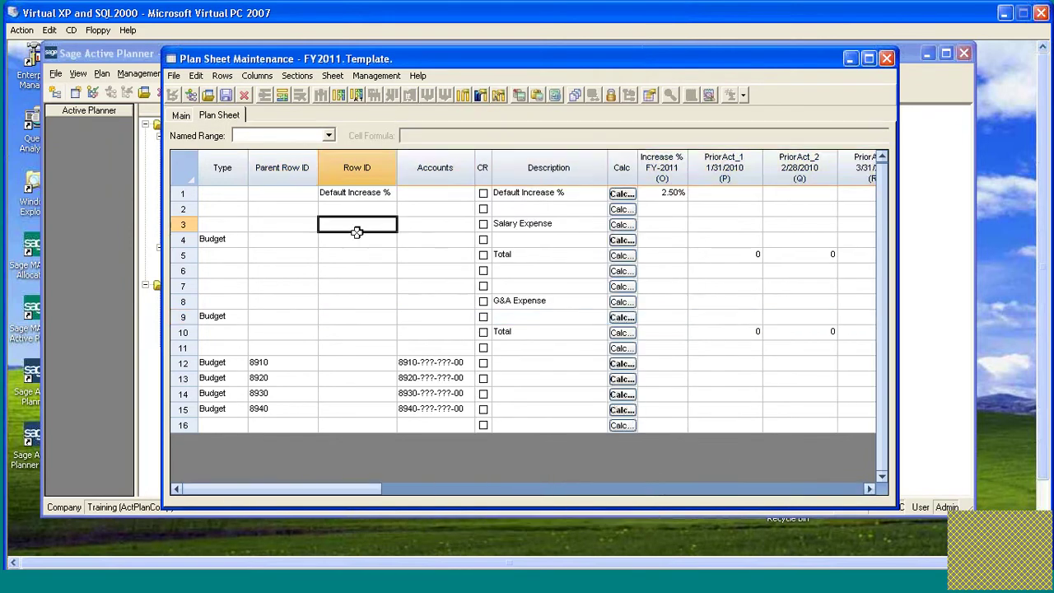
click(523, 237)
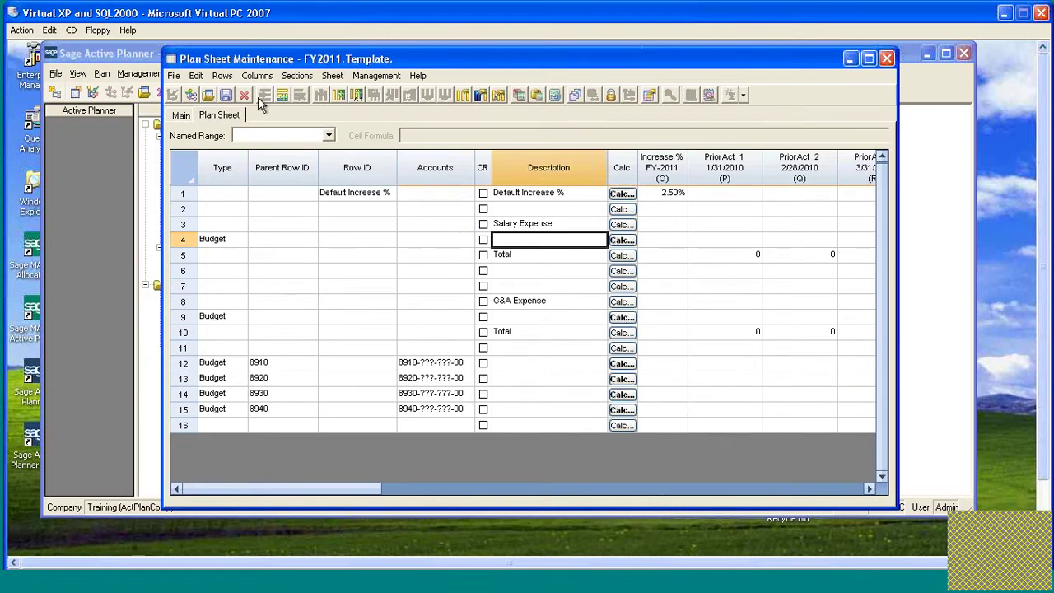
click(227, 96)
click(888, 59)
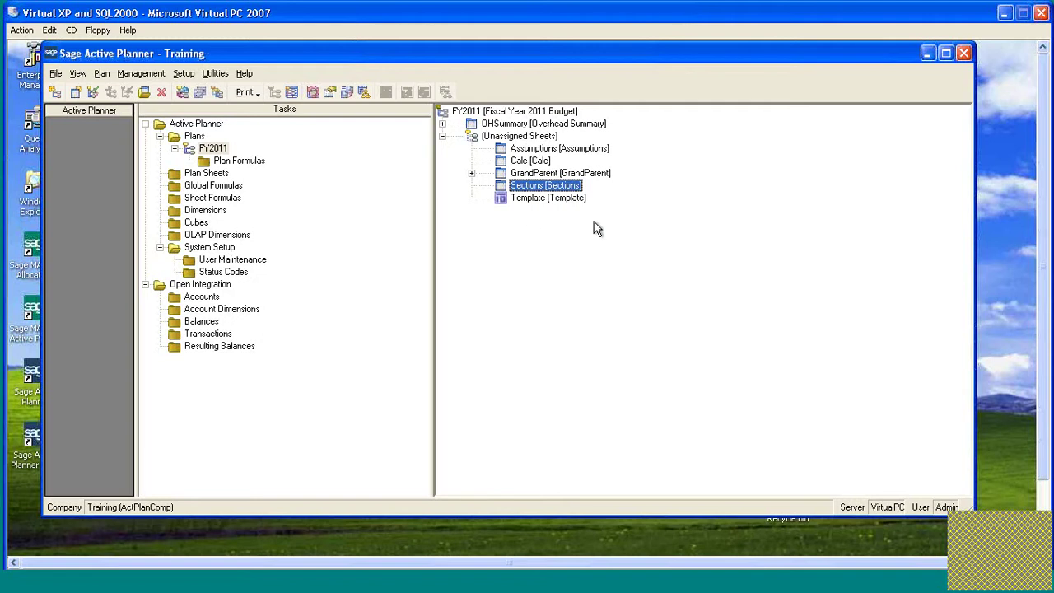
Open the derivative sheet definitions for the Template sheet in the FY2011 plan.
click(526, 199)
right_click(525, 198)
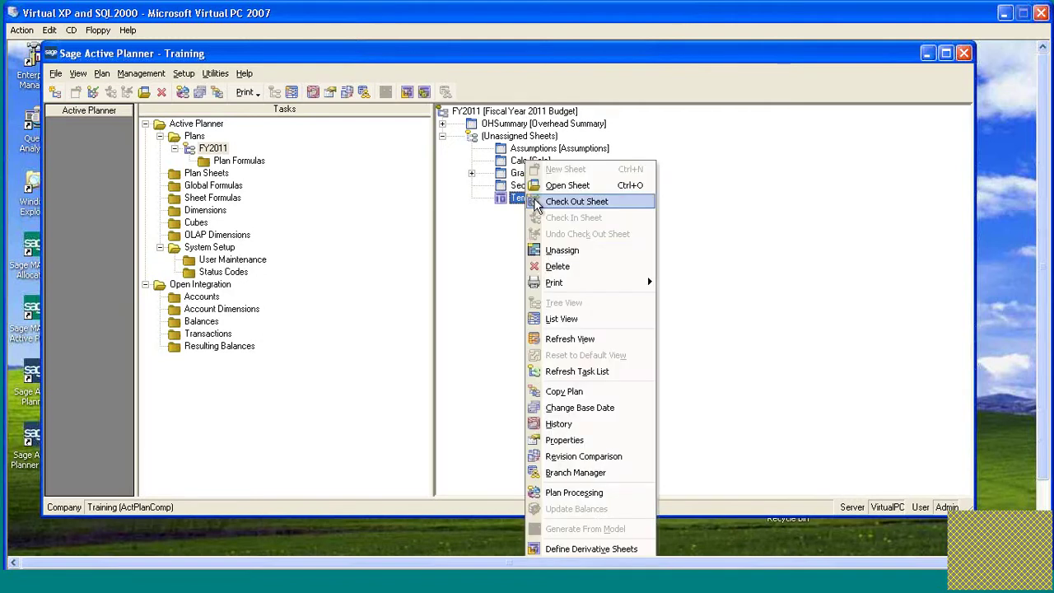
click(556, 550)
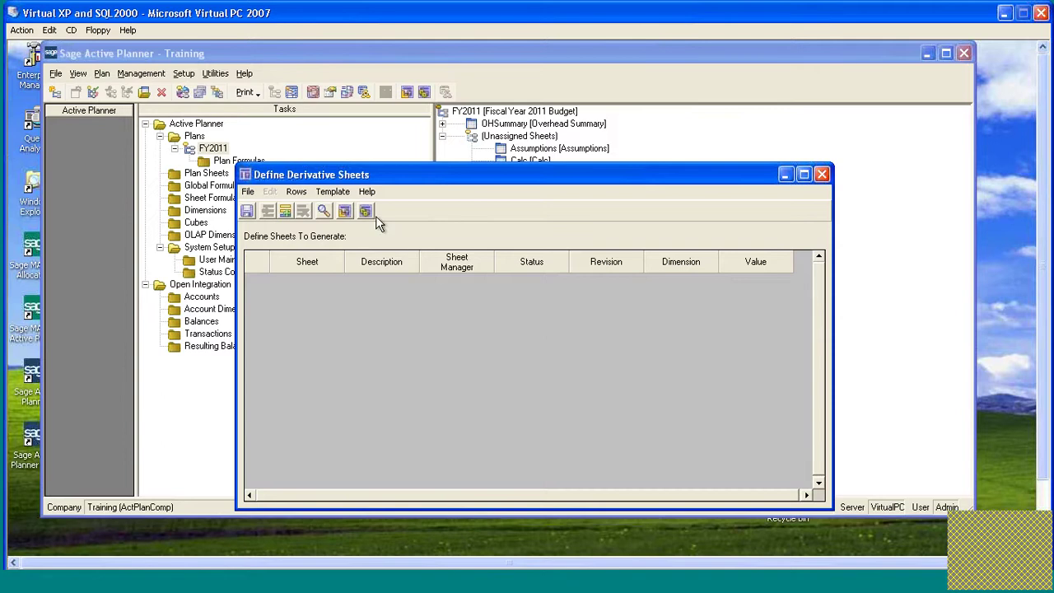
drag(424, 173, 431, 146)
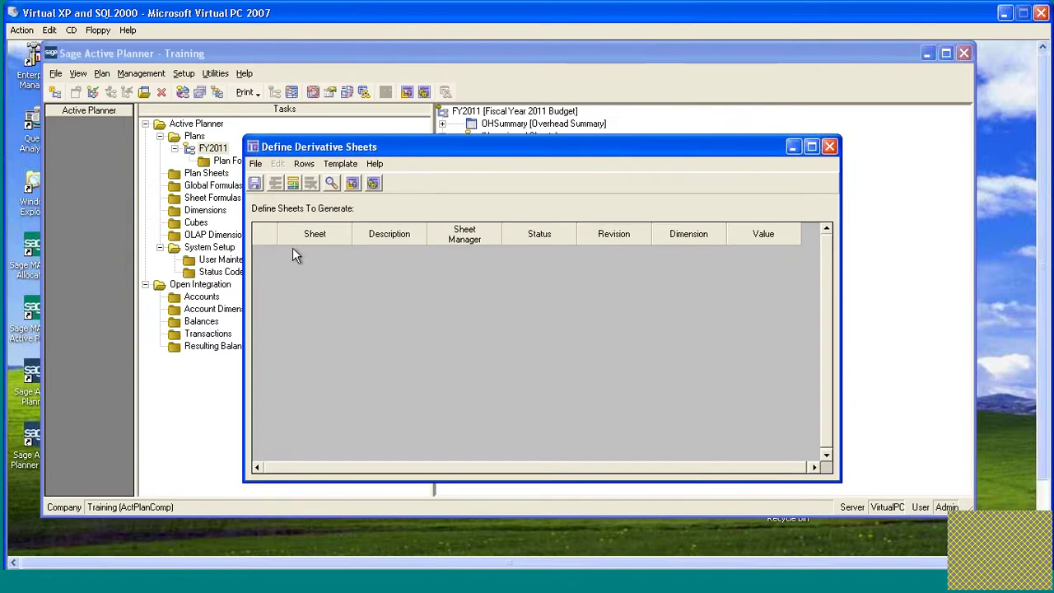
Add rows for the sheets to generate and delete rows 2 to 5, keeping a single row.
click(293, 184)
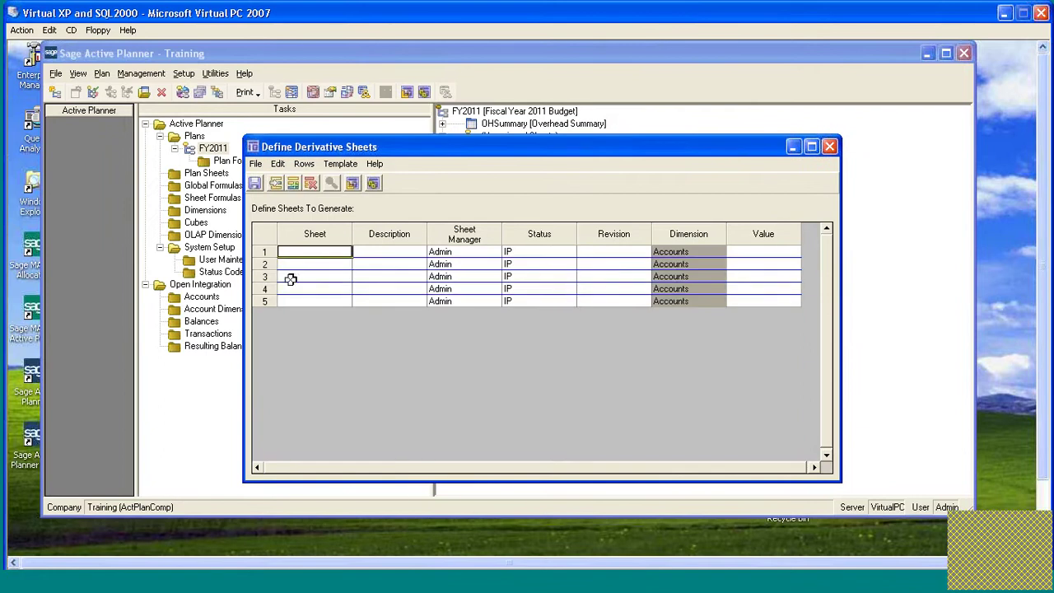
drag(267, 266, 268, 301)
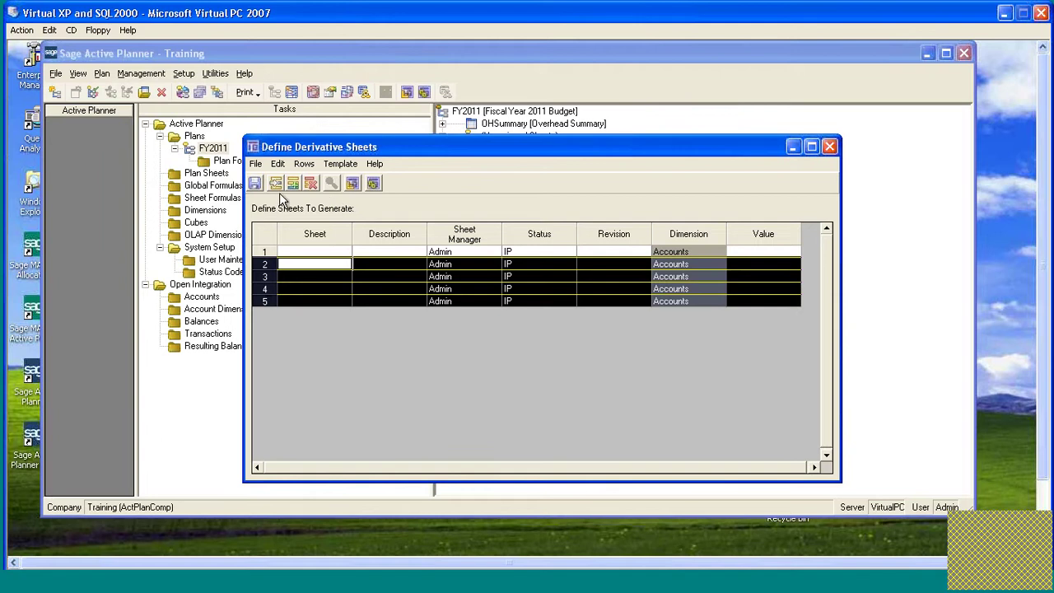
click(312, 185)
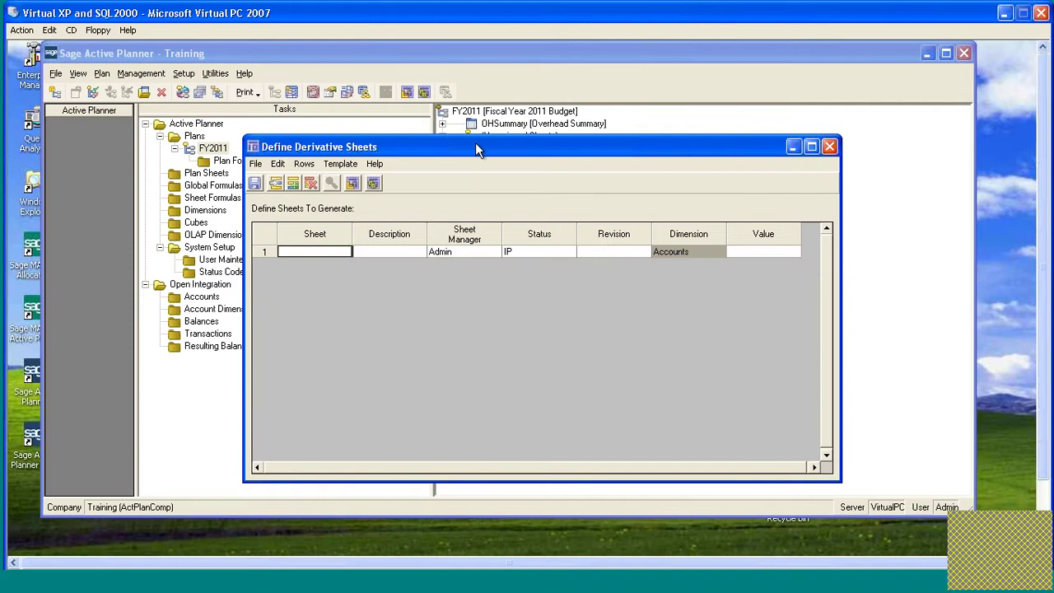
drag(476, 143, 489, 140)
Define the derivative sheet test with the description test and the Accounts dimension value -300-700-.
text(te)
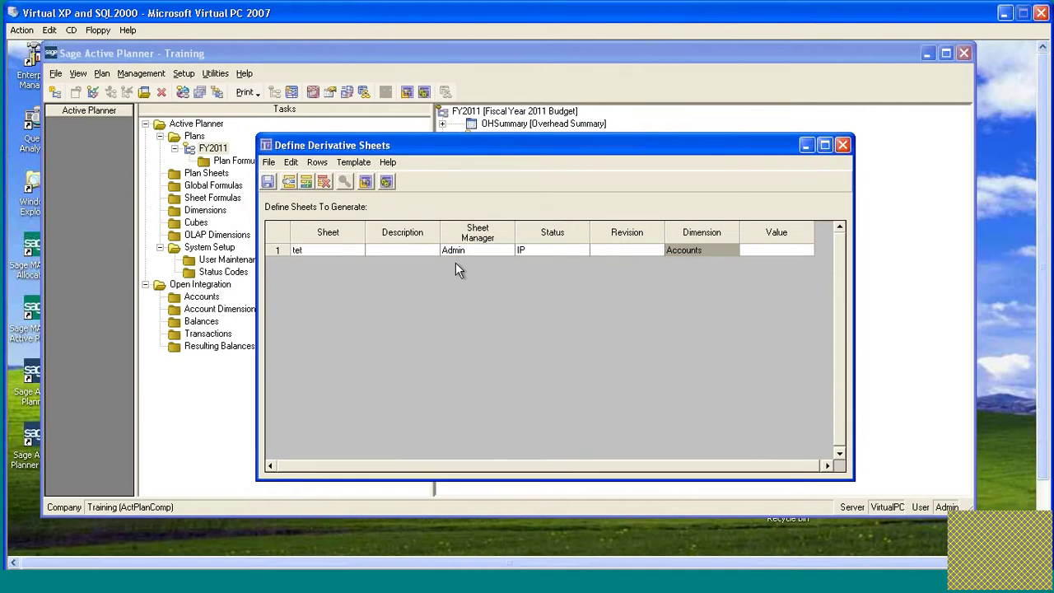
text(st)
key(Tab)
text(tes)
click(765, 250)
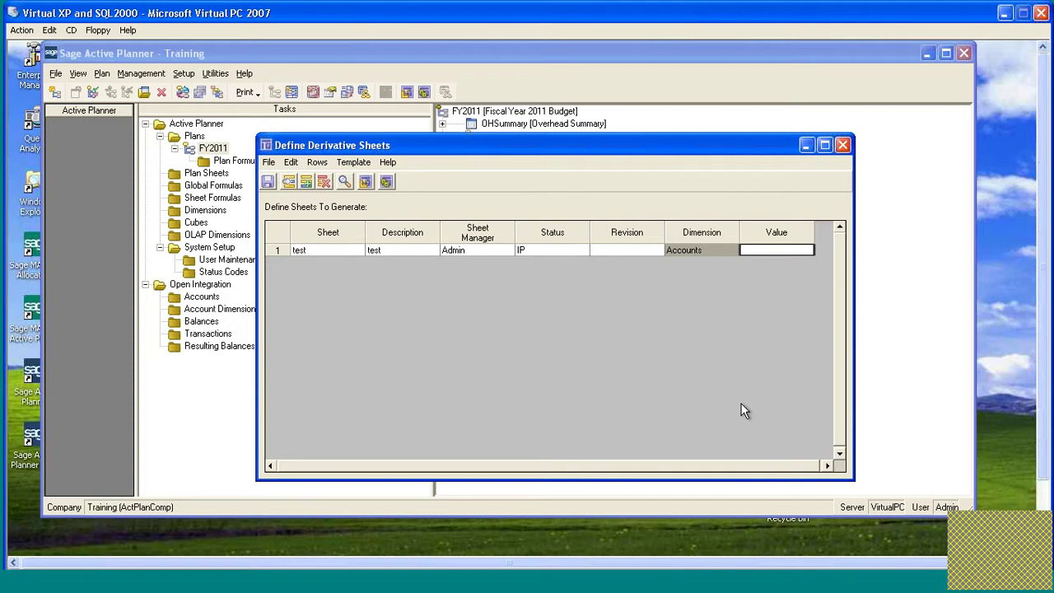
key(Return)
text(300-)
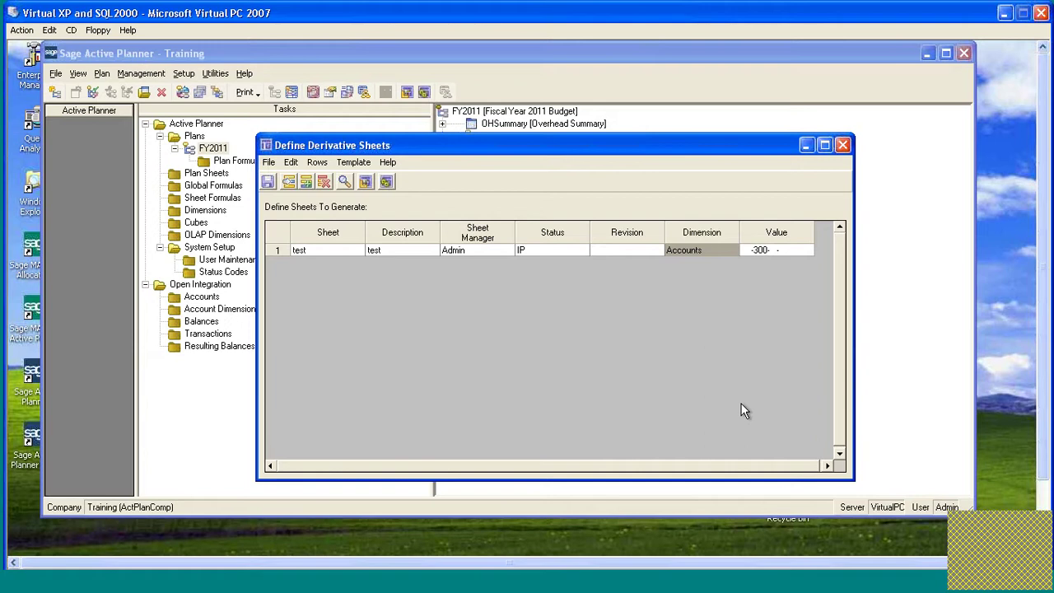
text(700)
mouse_move(516, 140)
mouse_down()
mouse_move(517, 121)
mouse_move(516, 142)
mouse_up()
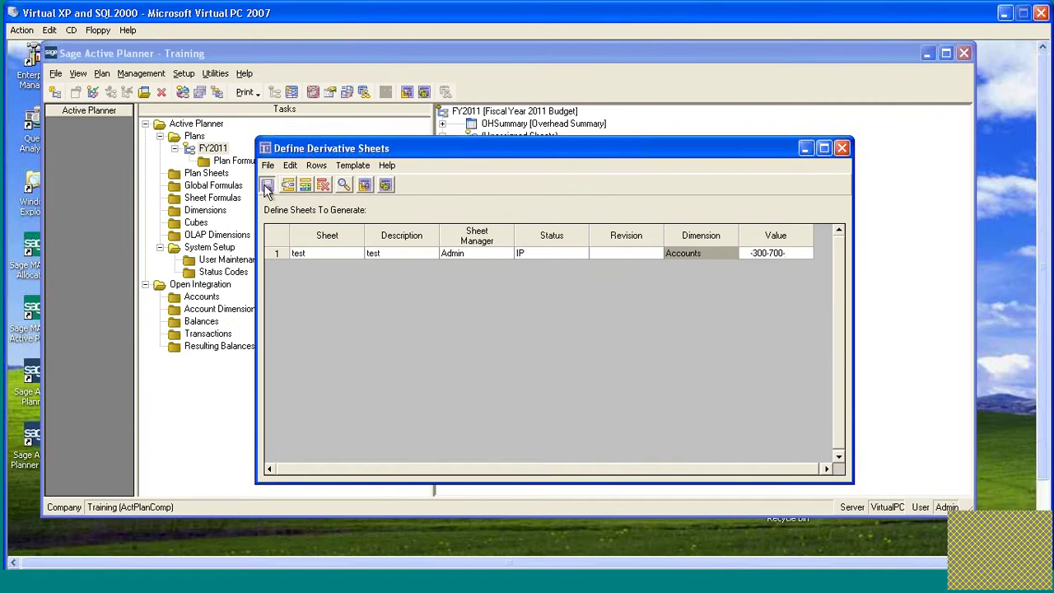
Generate and calculate the test sheet from the template with Replace Derivative selected, and close the generation report.
click(387, 187)
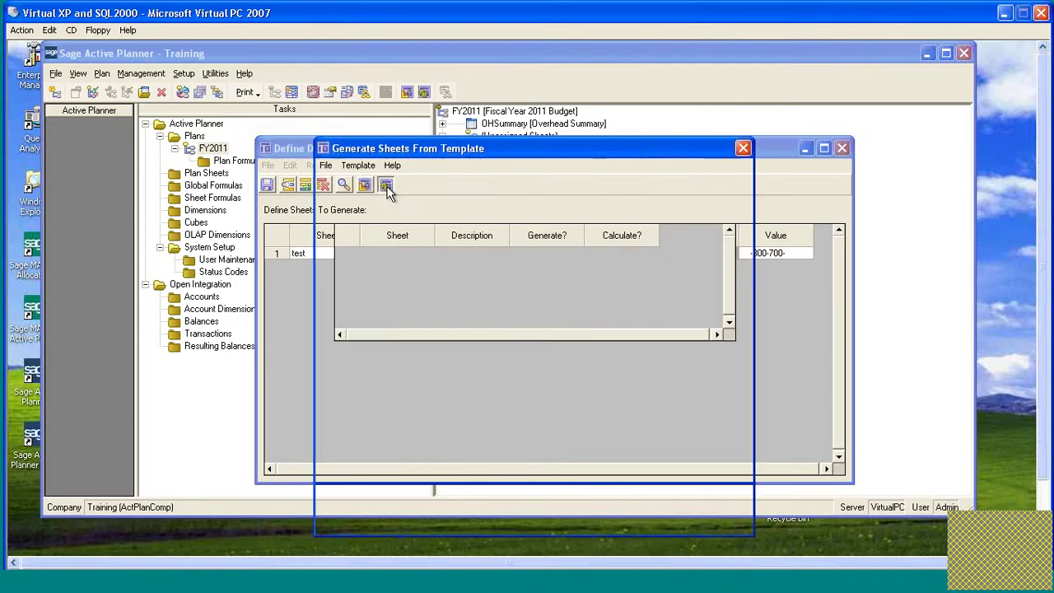
drag(528, 143, 540, 113)
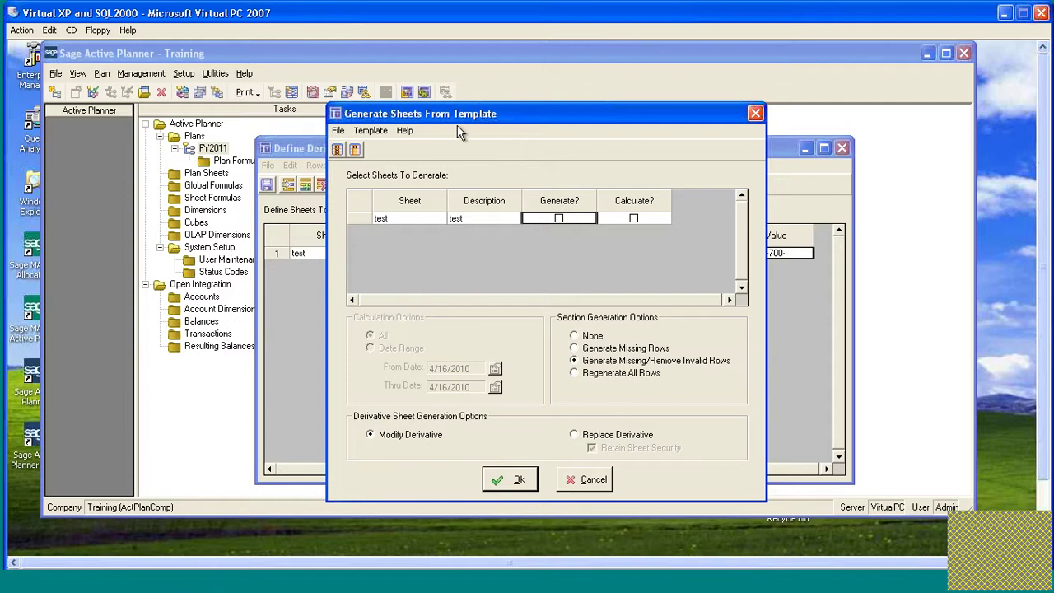
drag(529, 116, 529, 109)
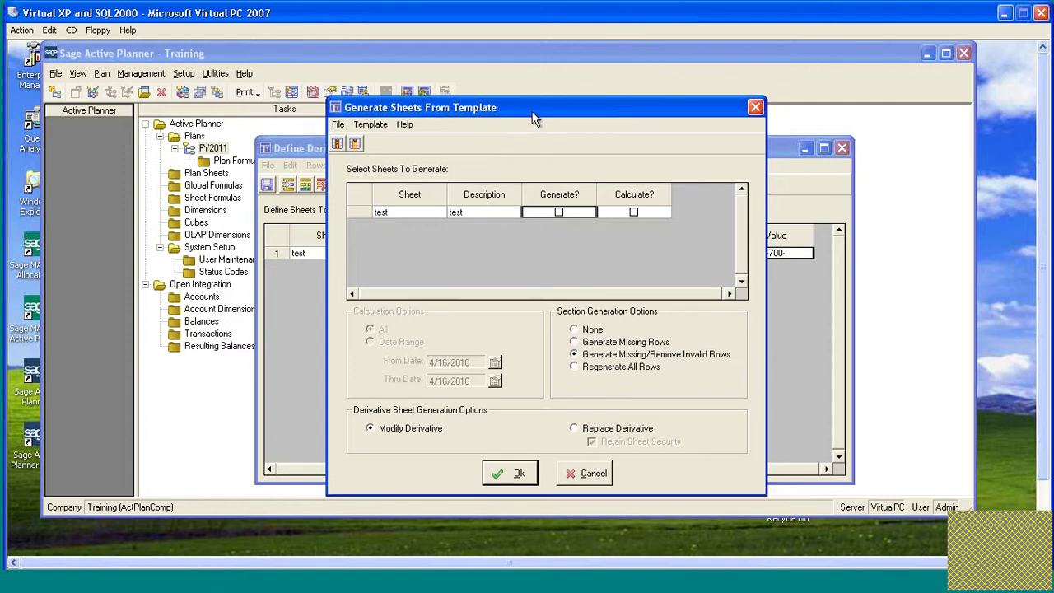
click(558, 212)
click(634, 212)
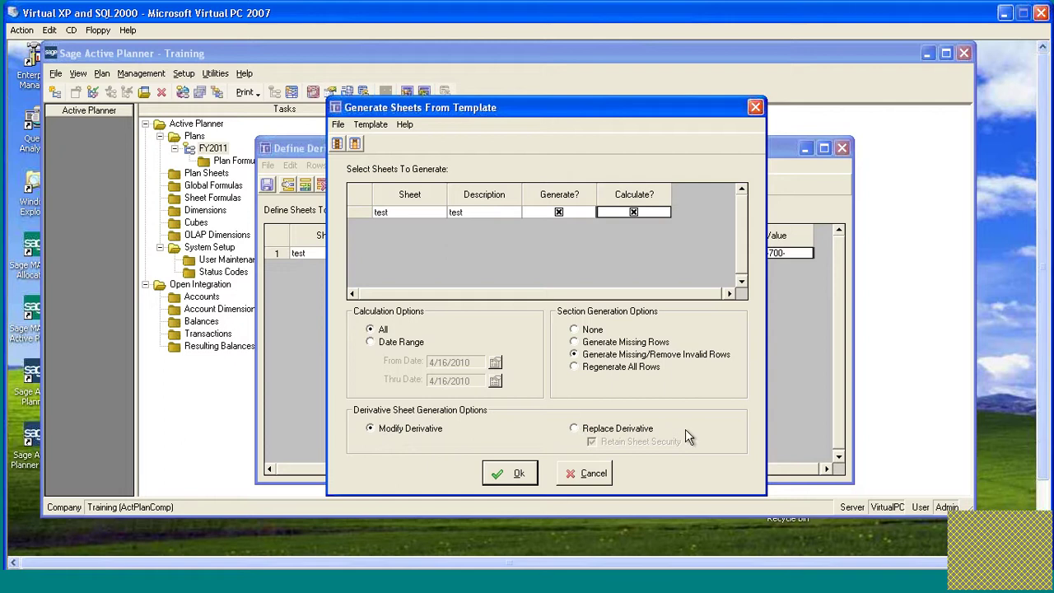
click(575, 428)
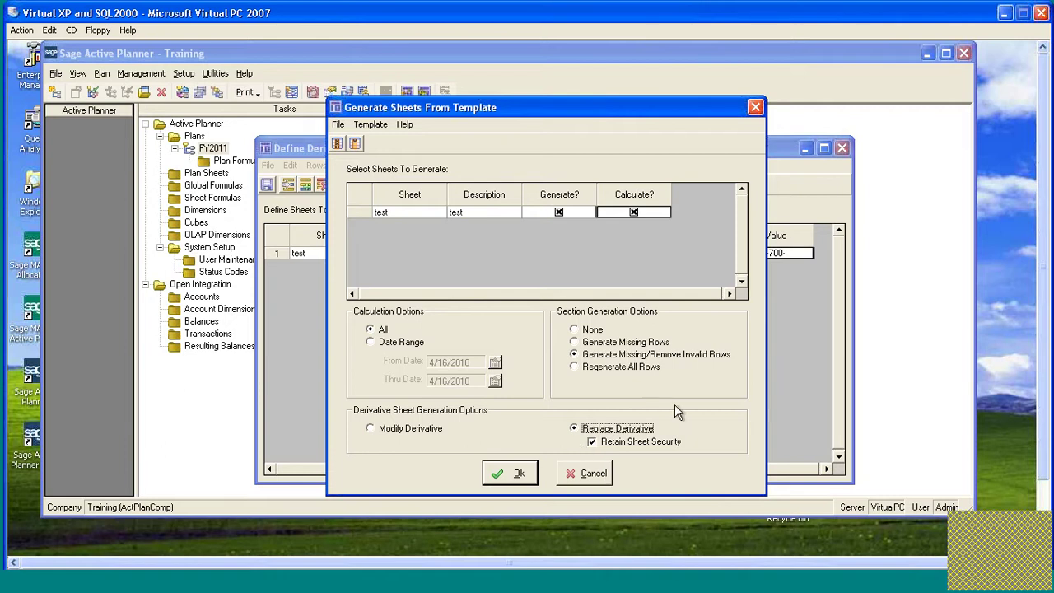
click(511, 474)
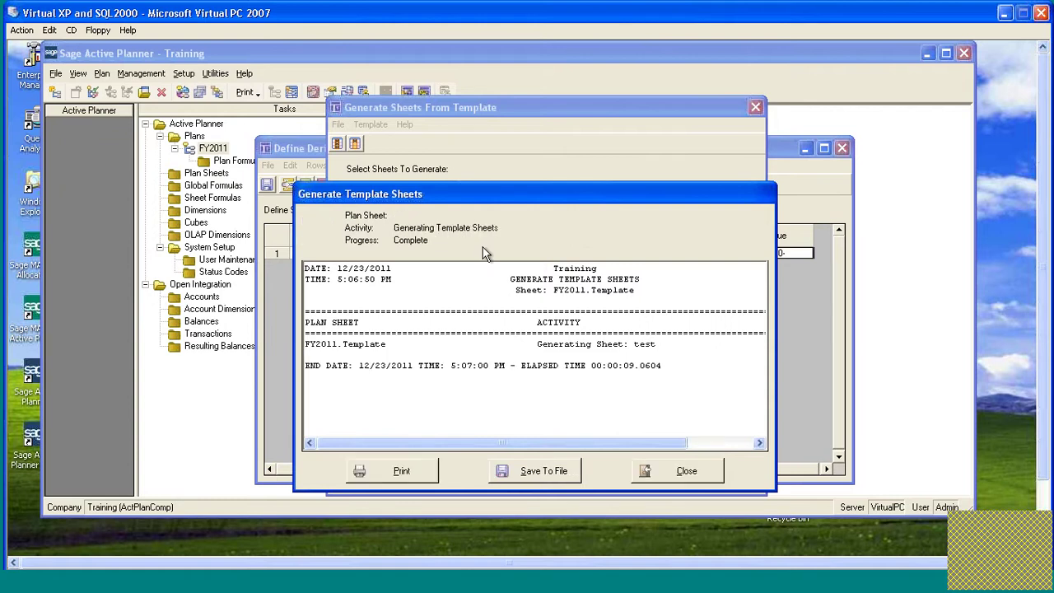
click(667, 471)
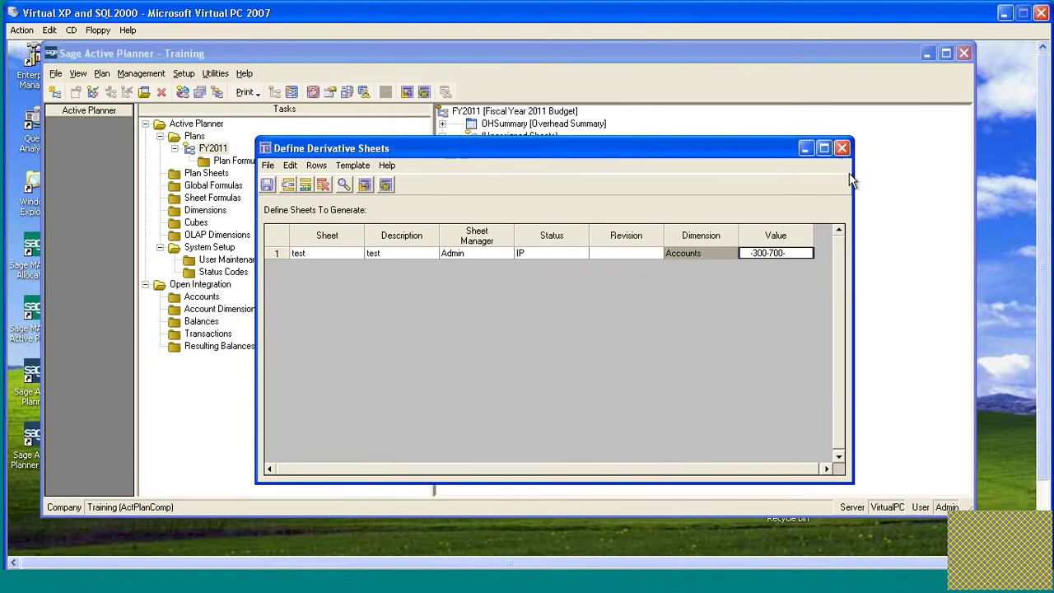
Close the derivative sheet definitions and save the changes.
click(842, 148)
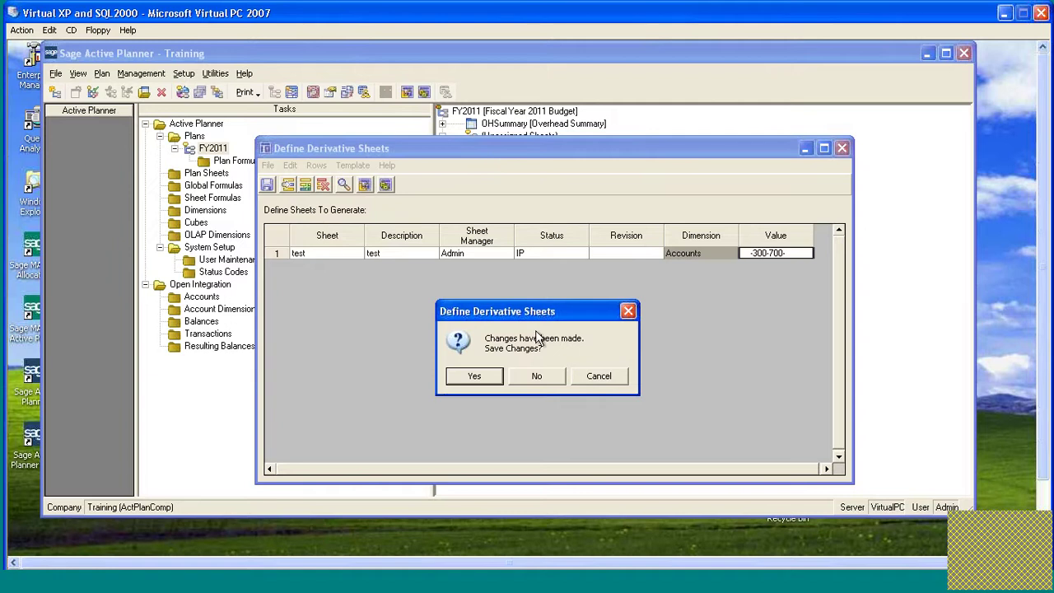
drag(563, 315, 563, 292)
click(484, 358)
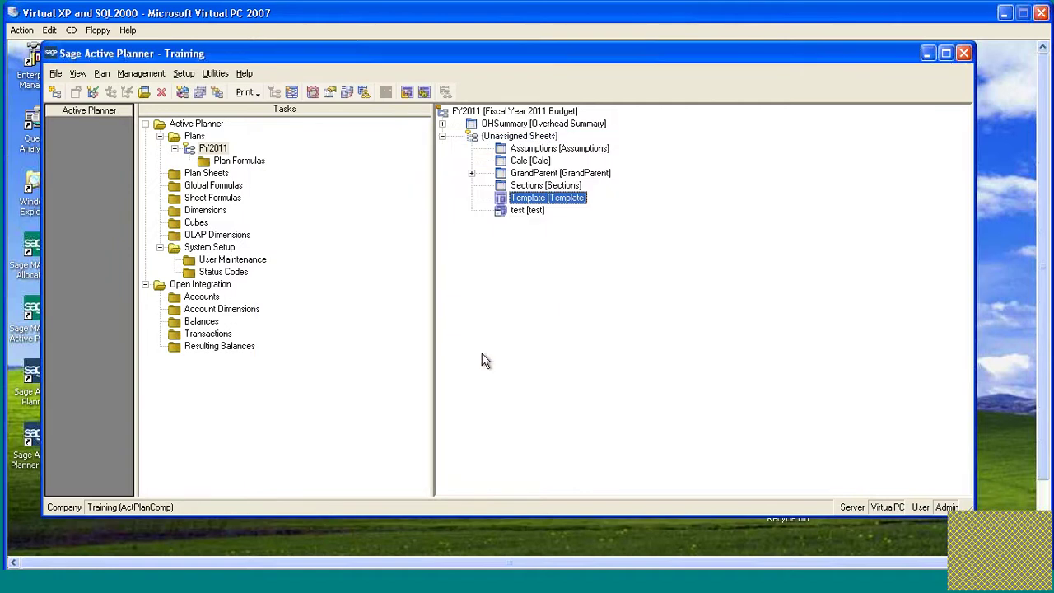
Open the generated test sheet in the FY2011 plan to examine its rows and accounts.
click(521, 211)
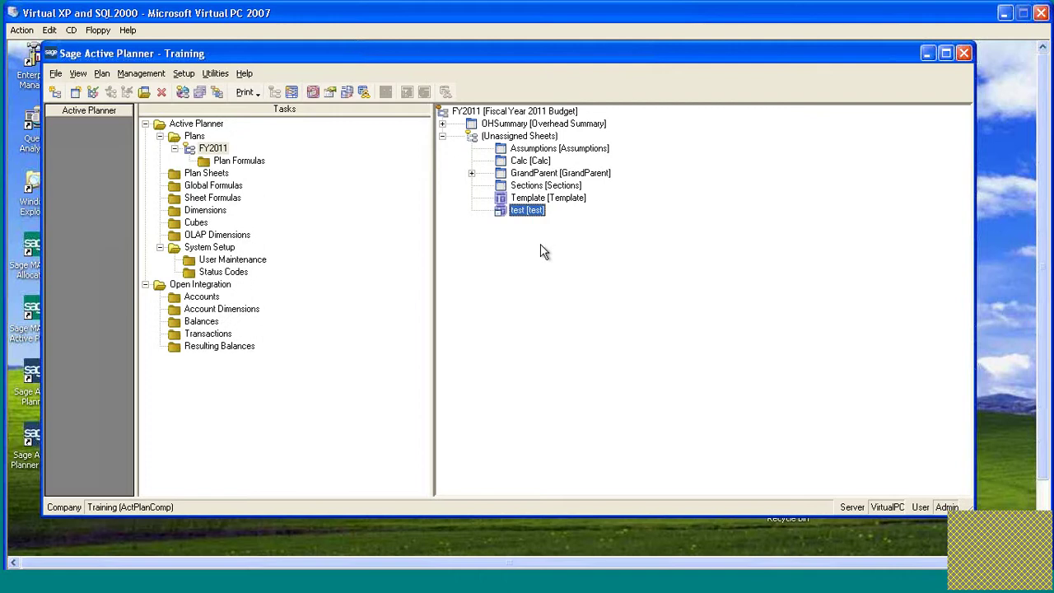
double_click(502, 209)
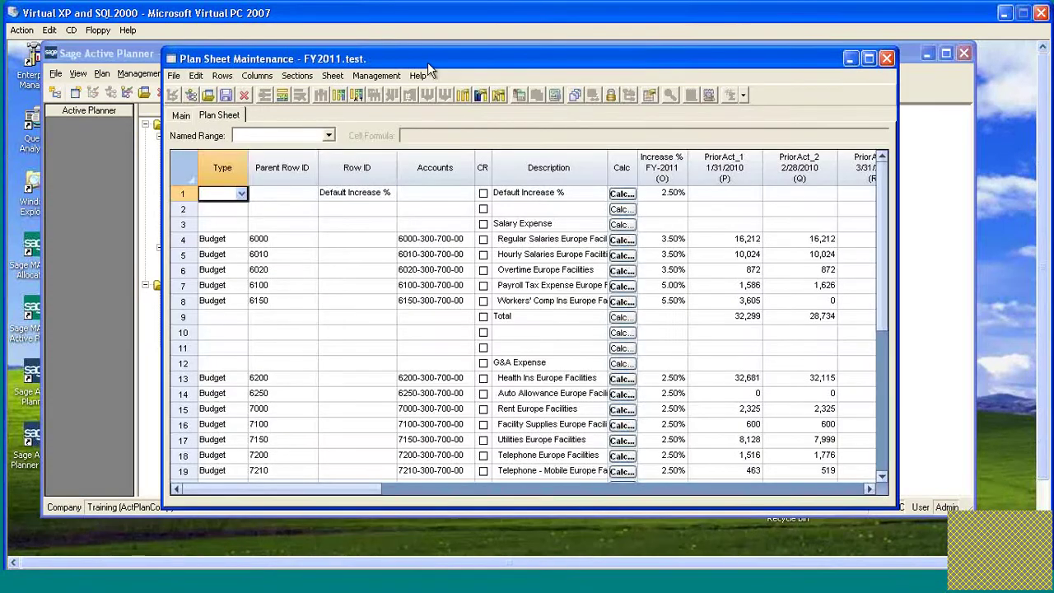
drag(427, 62, 417, 54)
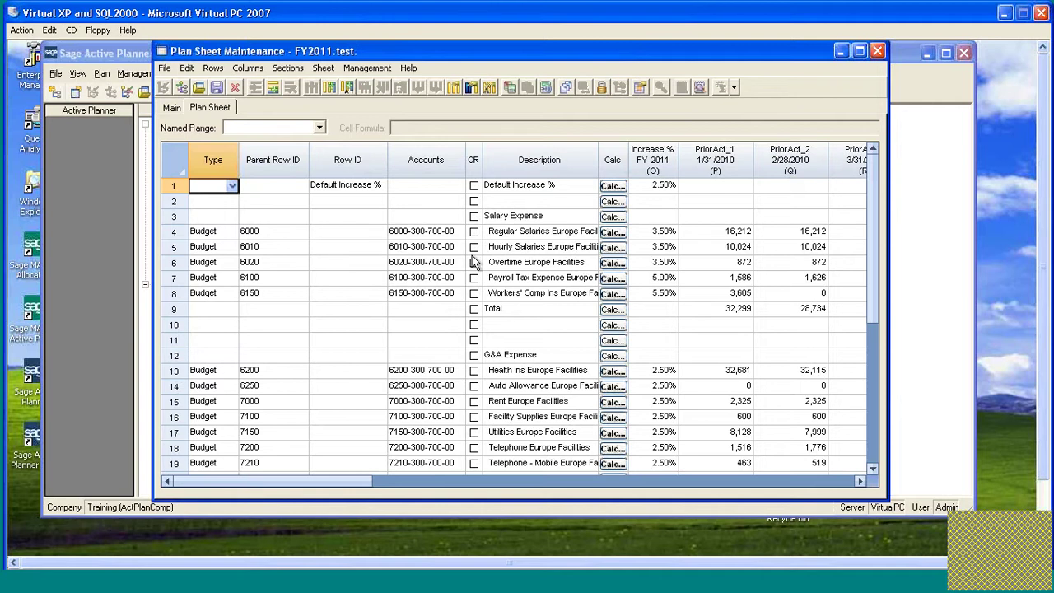
Examine the generated account numbers of the Salary Expense and G&A Expense rows in the test sheet.
click(412, 233)
click(435, 249)
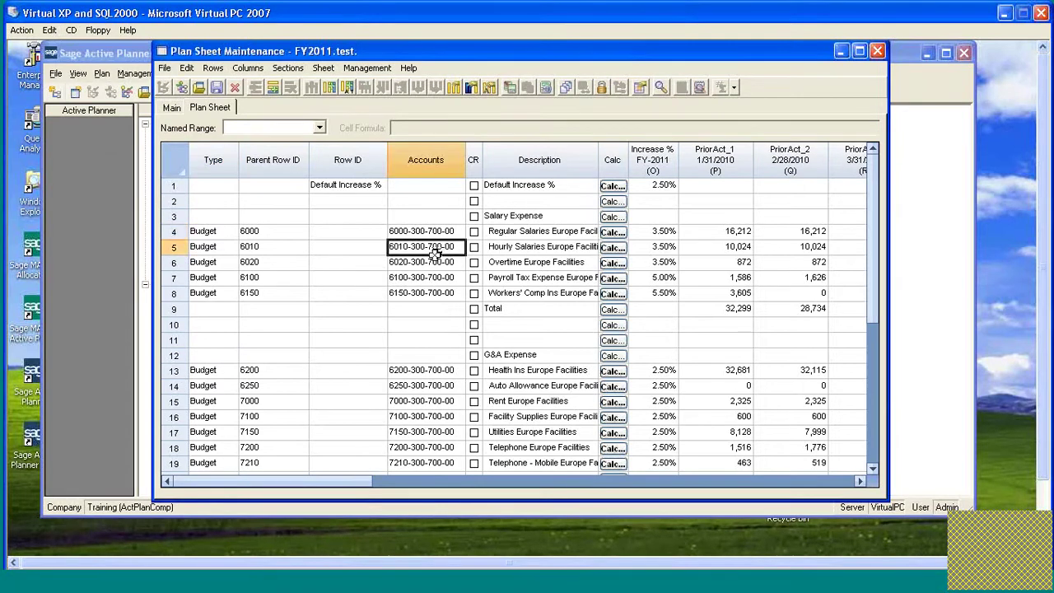
key(Down)
key(Down)
key(Down)
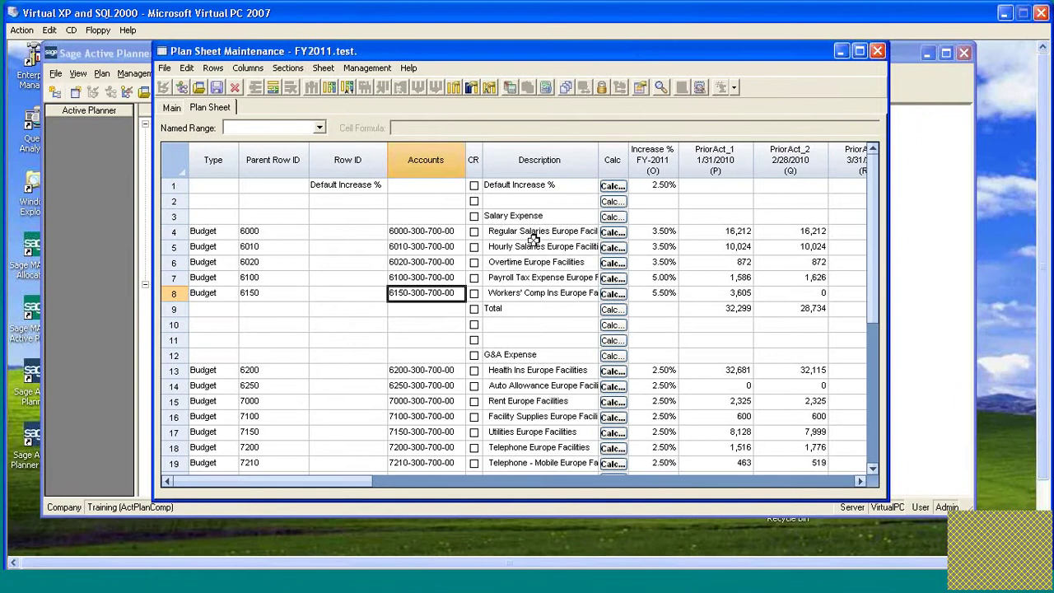
click(407, 233)
click(407, 293)
scroll(515, 261, down, 2)
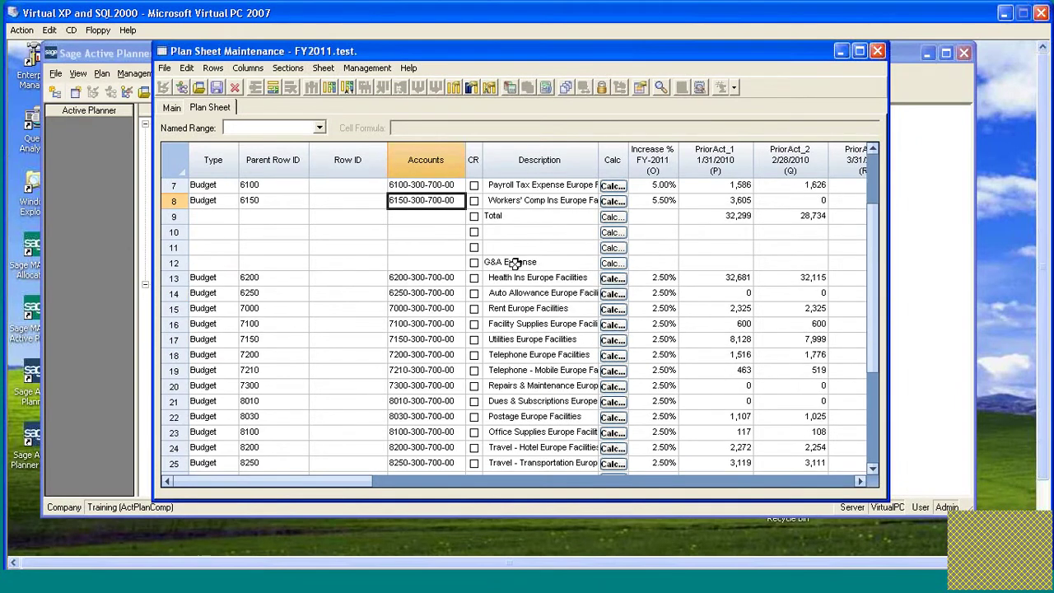
click(416, 278)
scroll(436, 254, down, 3)
scroll(504, 198, down, 1)
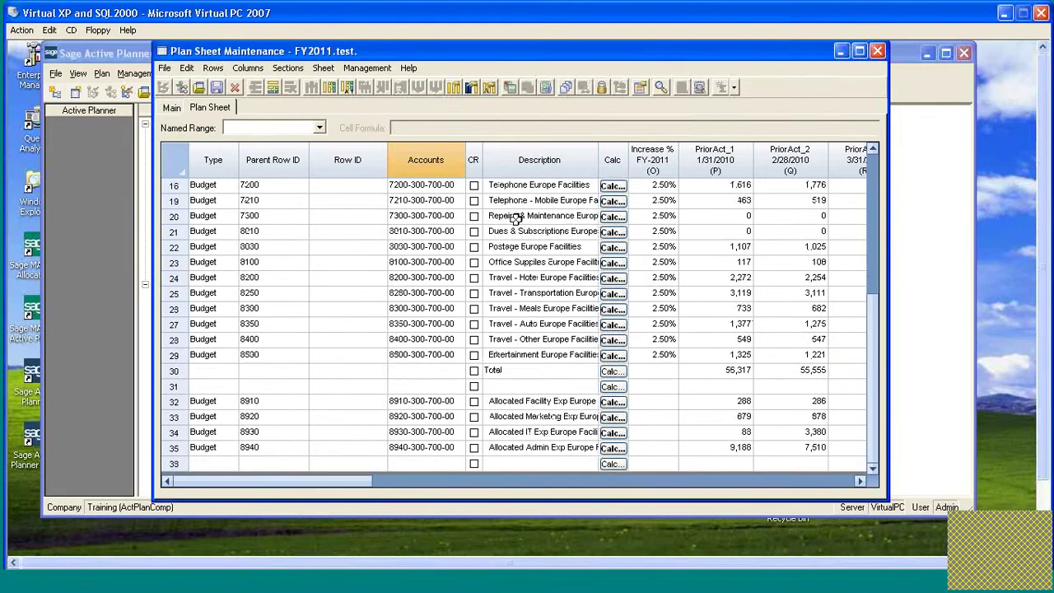
Examine the accounts of the allocated expense rows and the sheet's further columns, and close the test sheet.
click(424, 402)
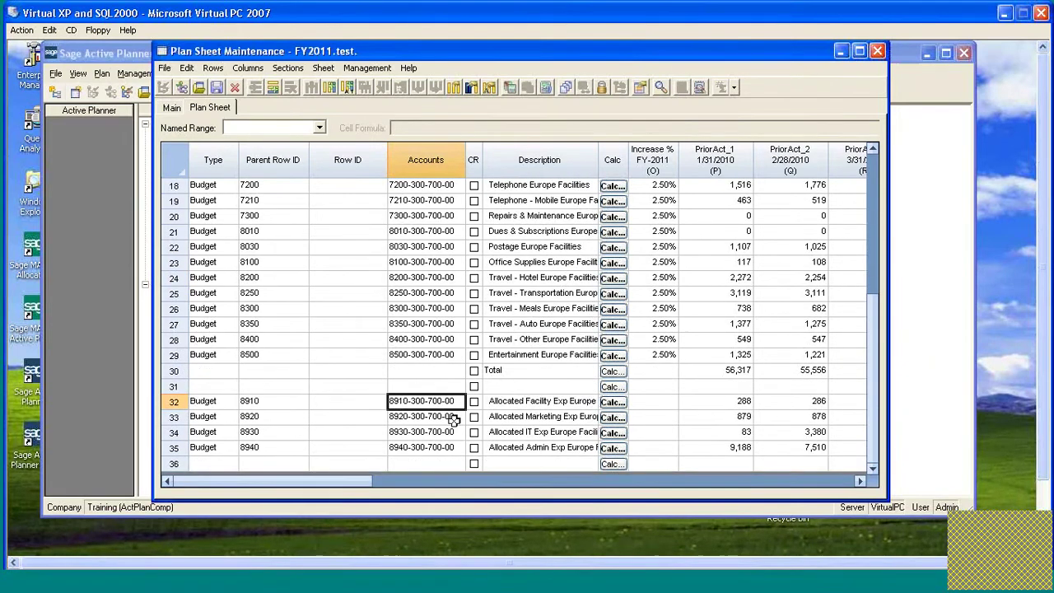
click(416, 417)
click(412, 431)
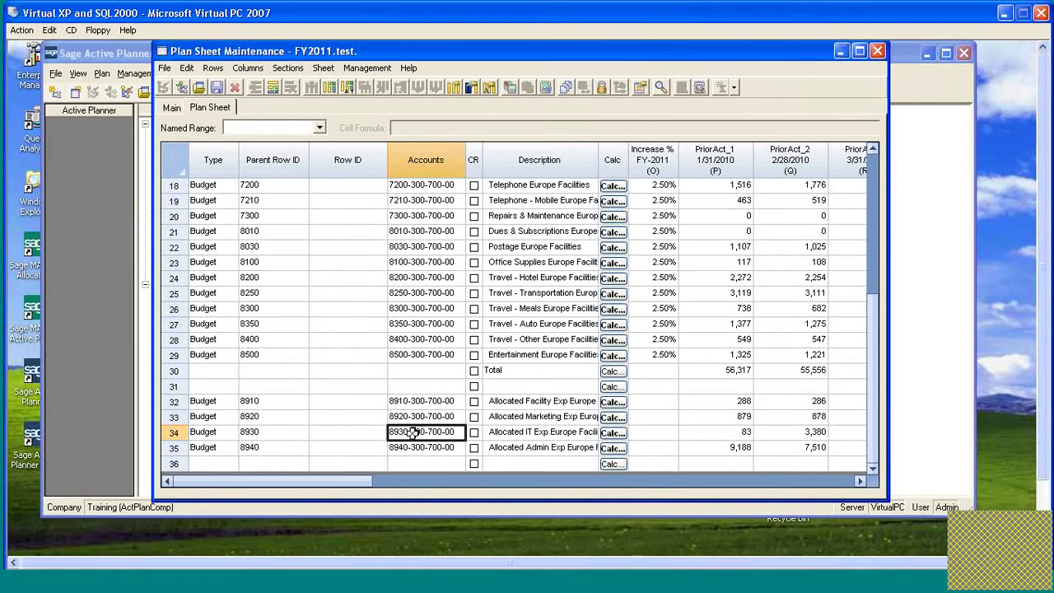
click(412, 448)
click(412, 433)
click(416, 401)
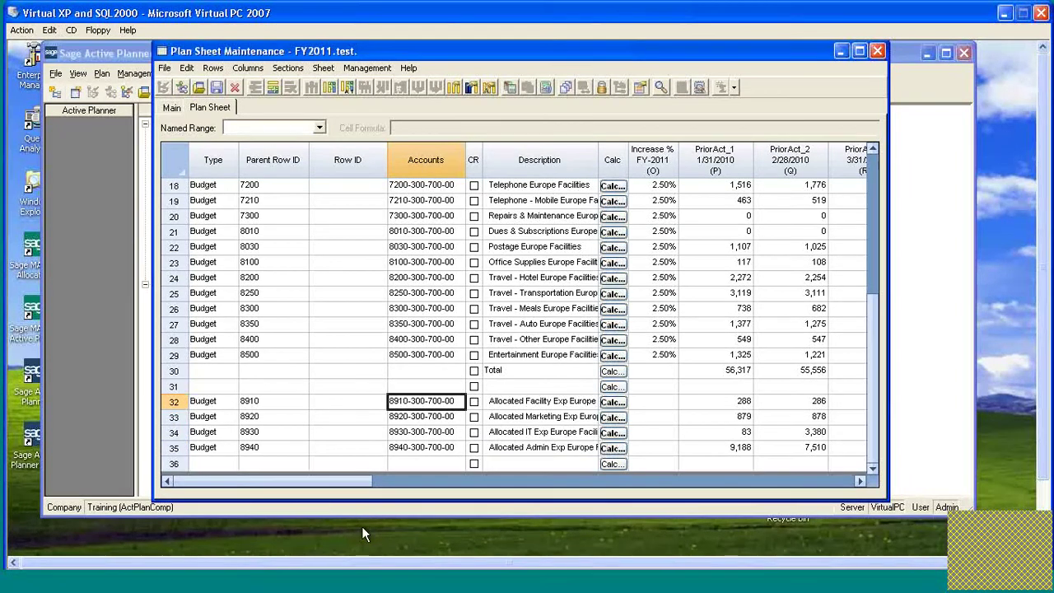
drag(315, 481, 638, 412)
drag(649, 480, 280, 480)
click(878, 50)
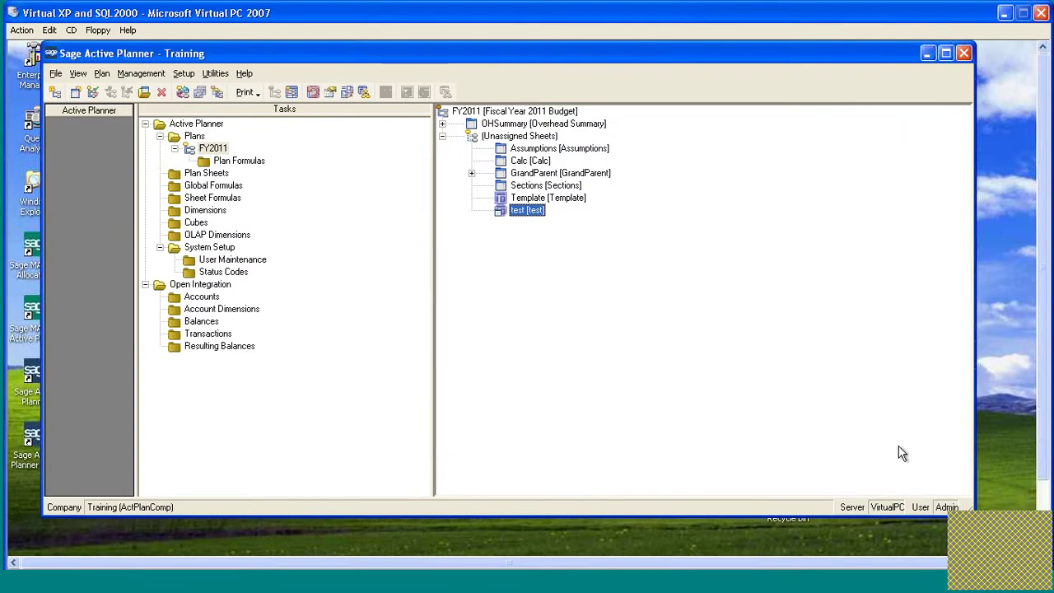
Reopen the test sheet and enter Budget_1 amounts of 500, 1,000, 500 and 750 for rows 8910, 8920, 8930 and 8940.
double_click(512, 216)
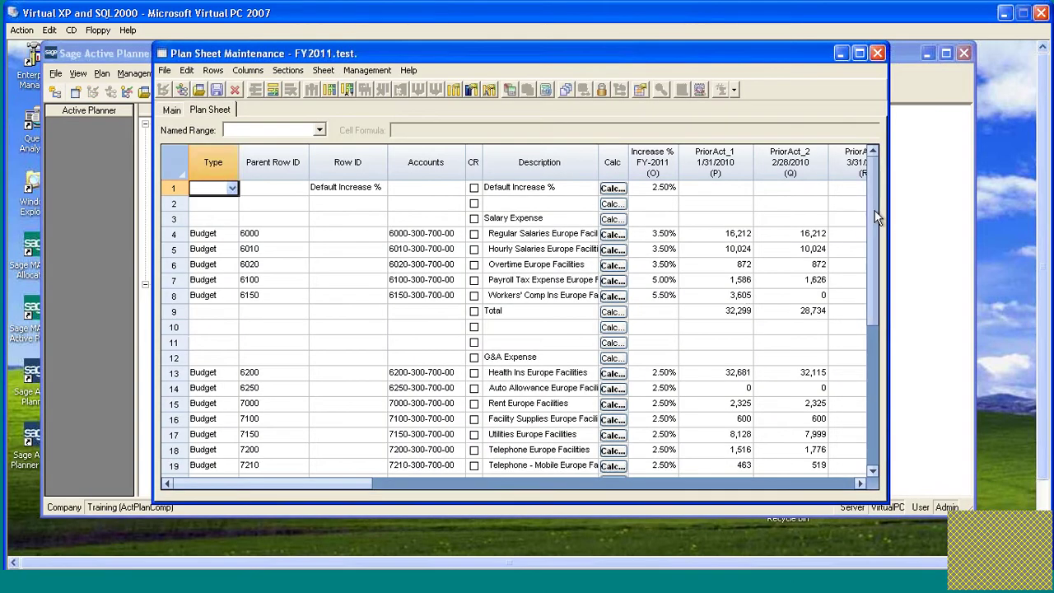
scroll(875, 216, down, 6)
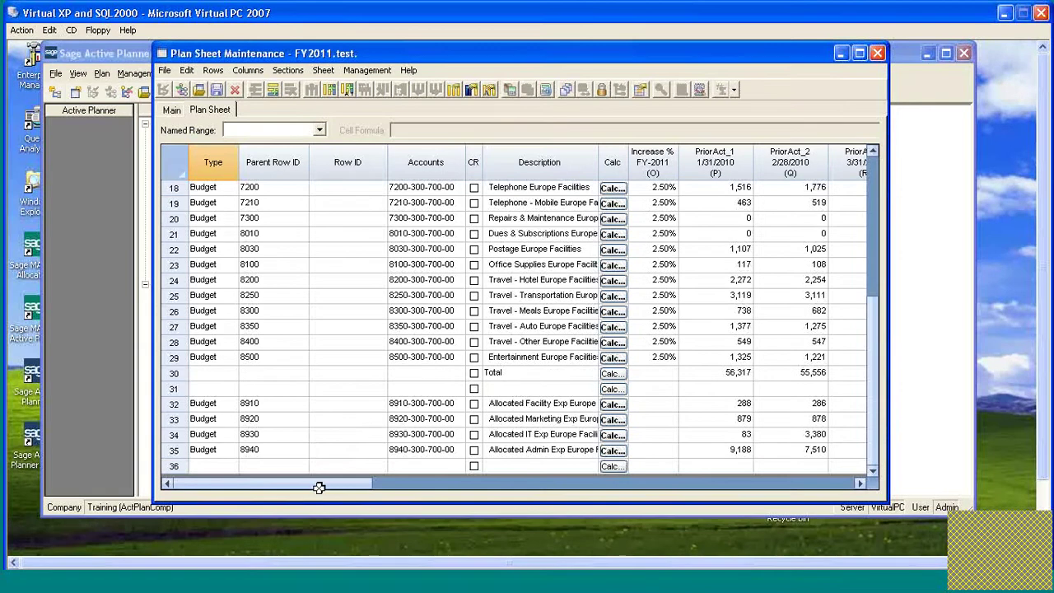
drag(320, 487, 587, 489)
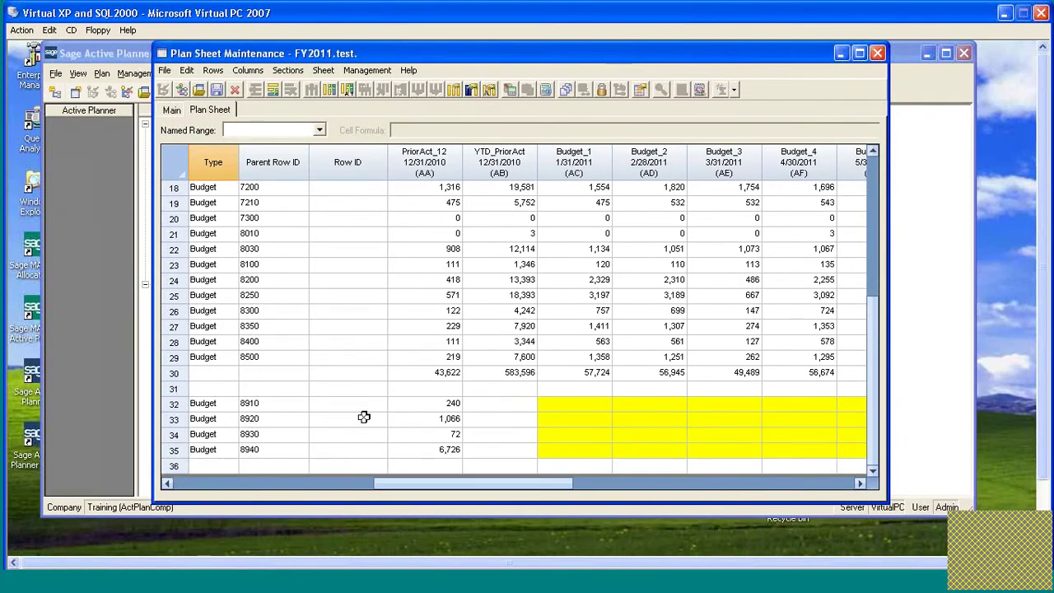
click(555, 409)
text(500)
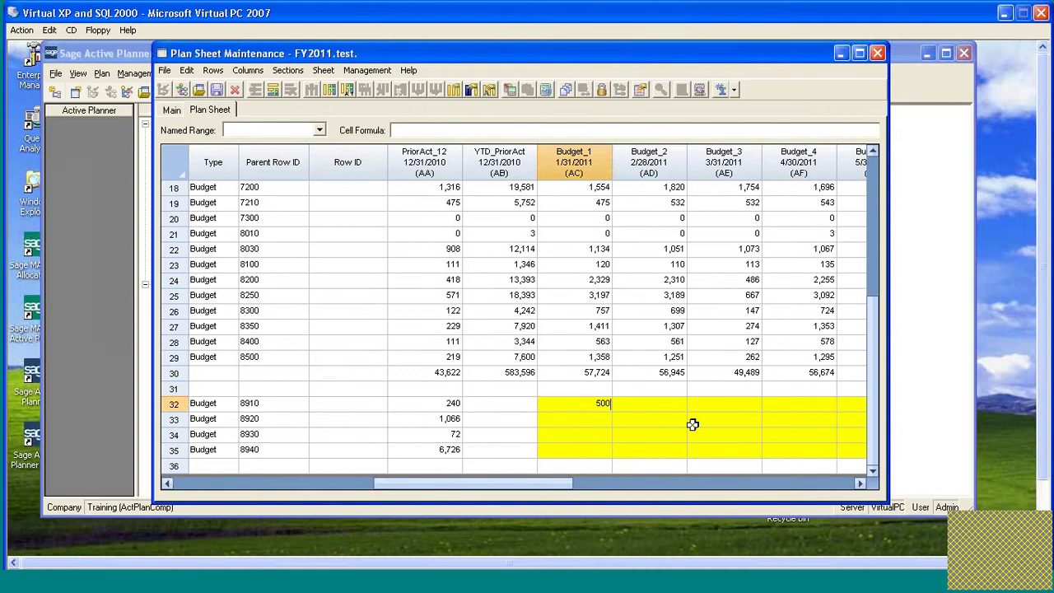
key(Return)
text(1,000)
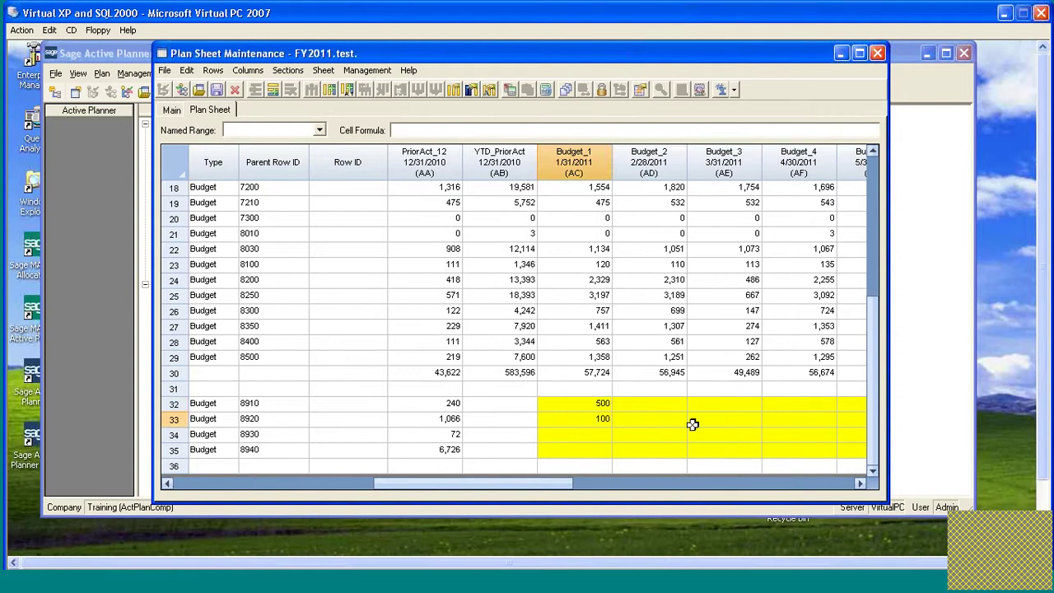
key(Return)
text(0)
text(500)
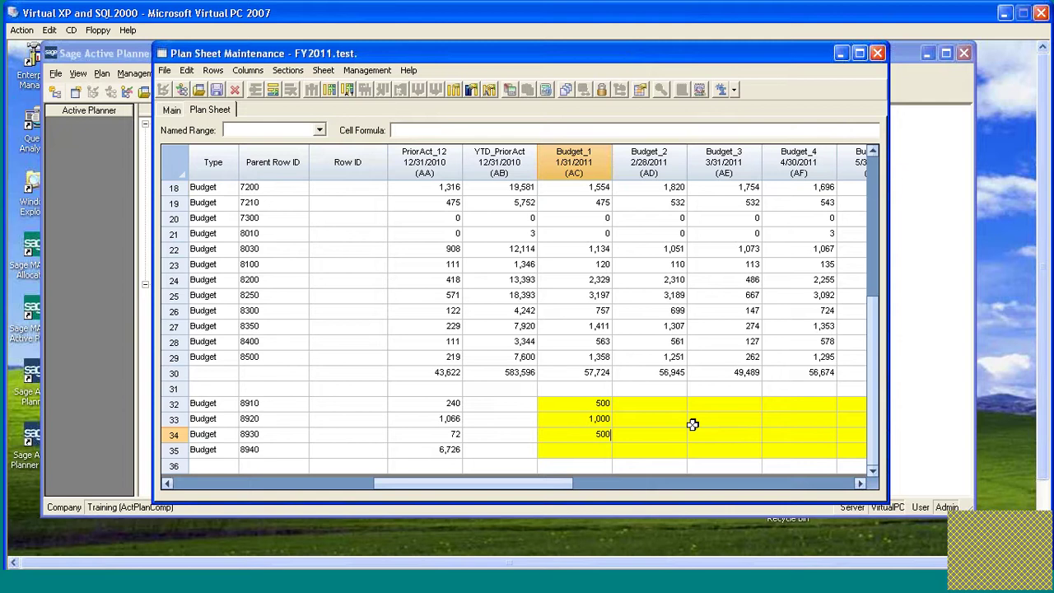
key(Return)
text(750)
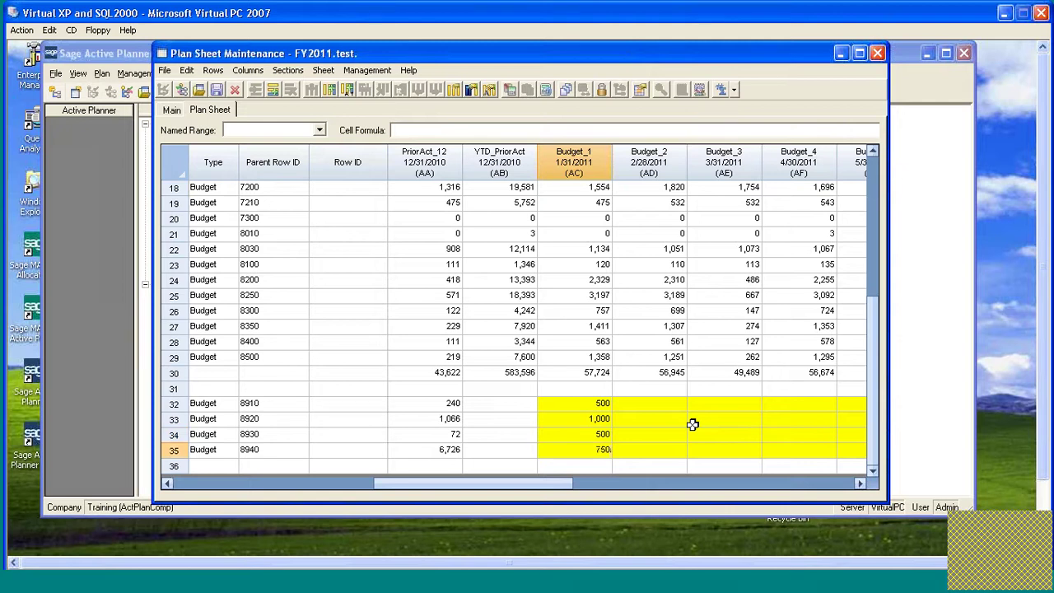
key(Return)
Fill the four Budget_1 amounts of the allocated expense rows across through Budget_6, and close the test sheet.
key(Up)
key(Up)
key(Up)
key(Up)
key(shift+Down)
key(shift+Down)
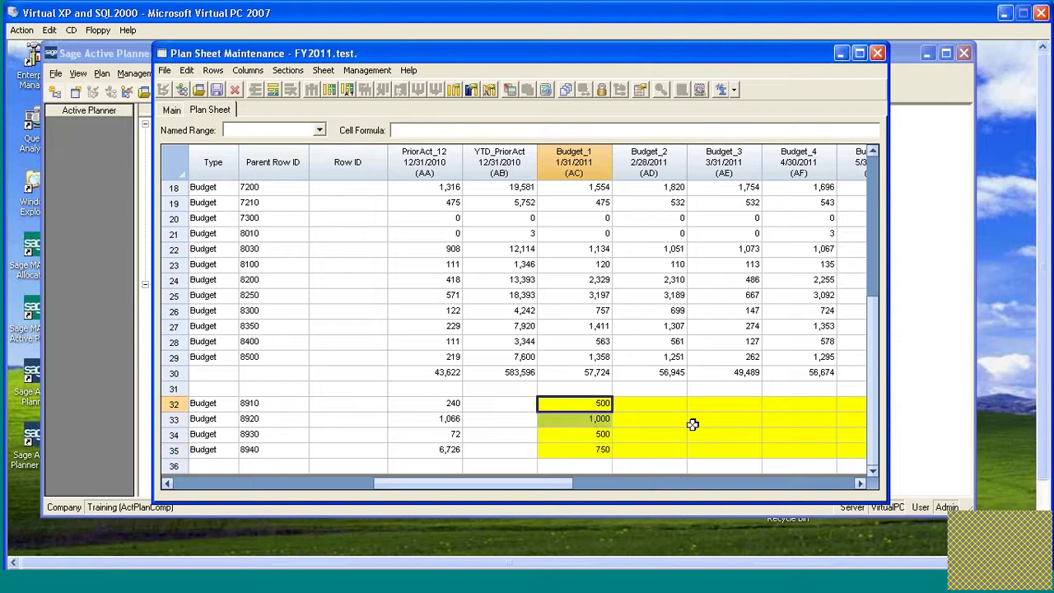
key(shift+Down)
key(shift+Right)
key(shift+Right)
key(shift+Right)
key(shift+Right)
key(shift+Right)
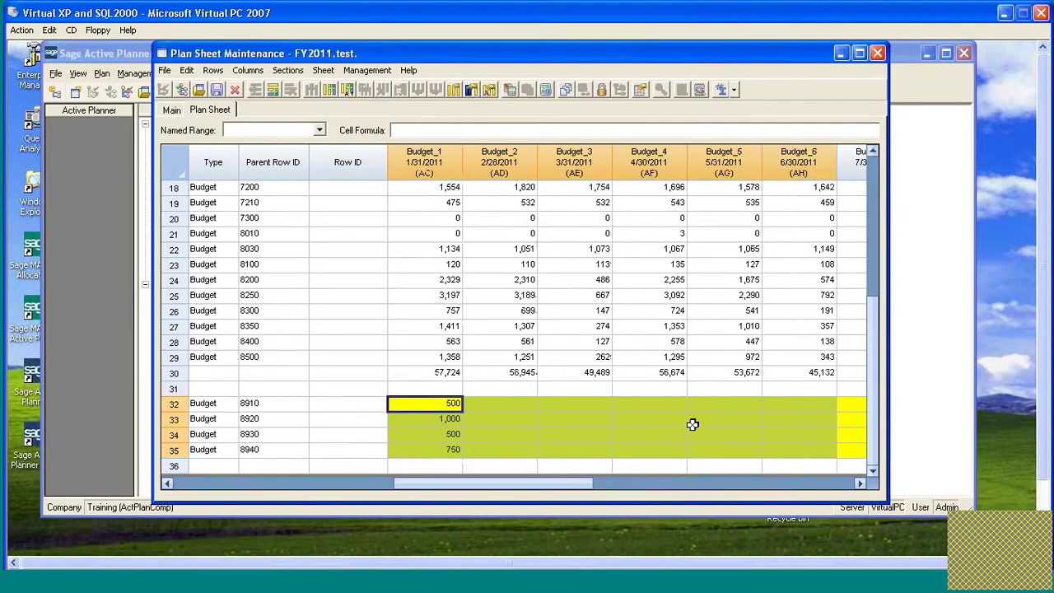
key(ctrl+r)
key(Left)
key(Left)
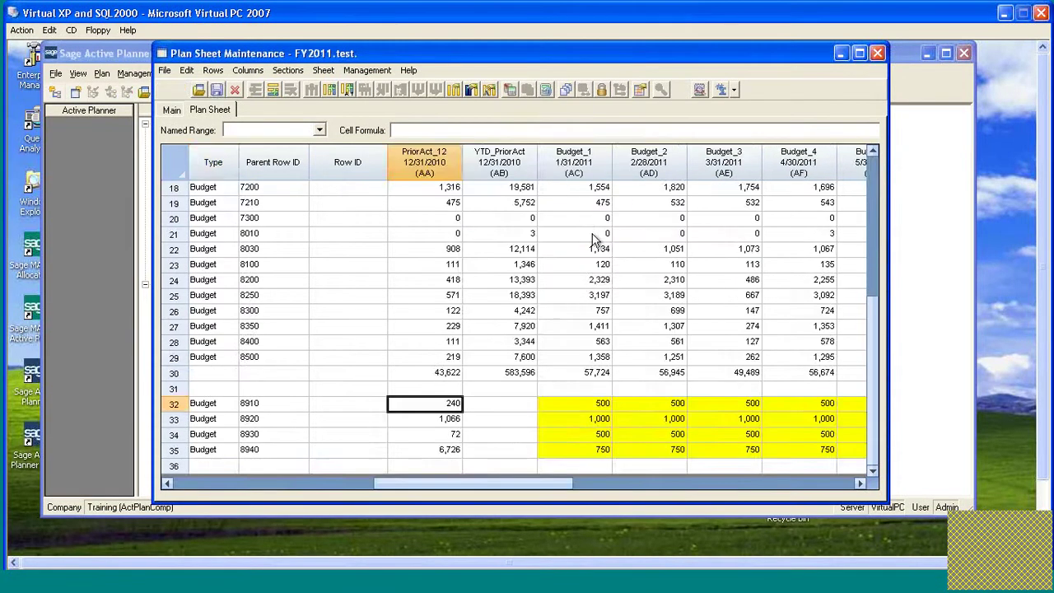
click(877, 53)
Start generating sheets from the Template sheet and mark the test sheet for generation and calculation.
click(502, 200)
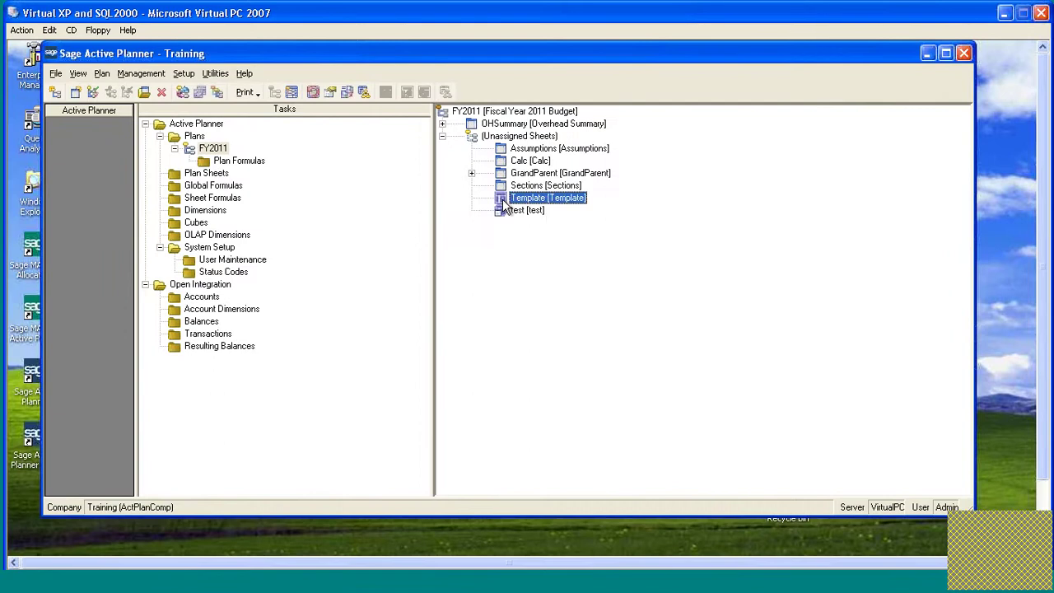
right_click(503, 201)
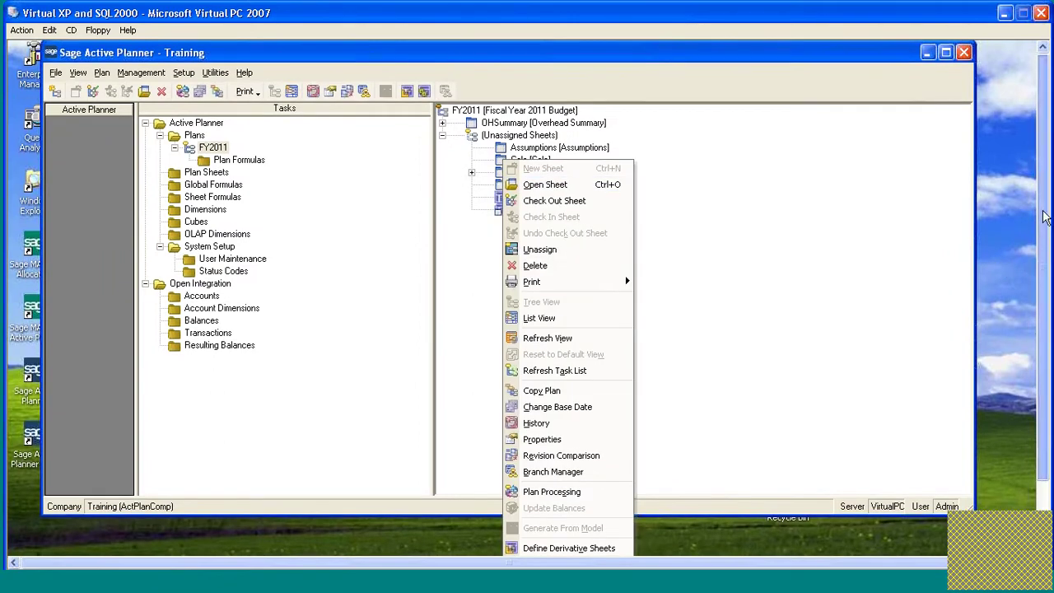
drag(1045, 217, 1044, 261)
click(570, 517)
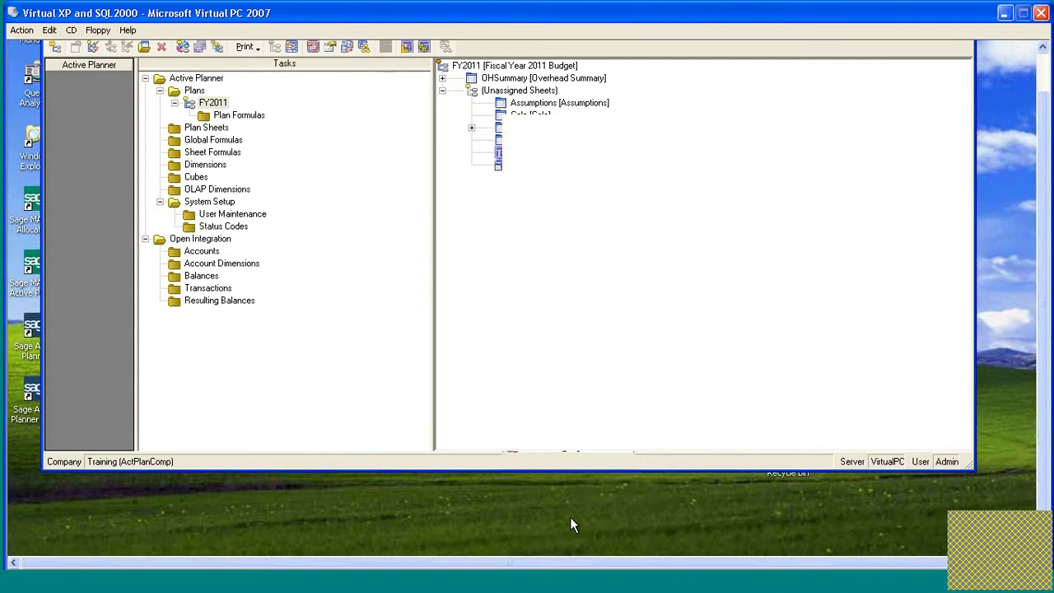
drag(580, 99, 592, 83)
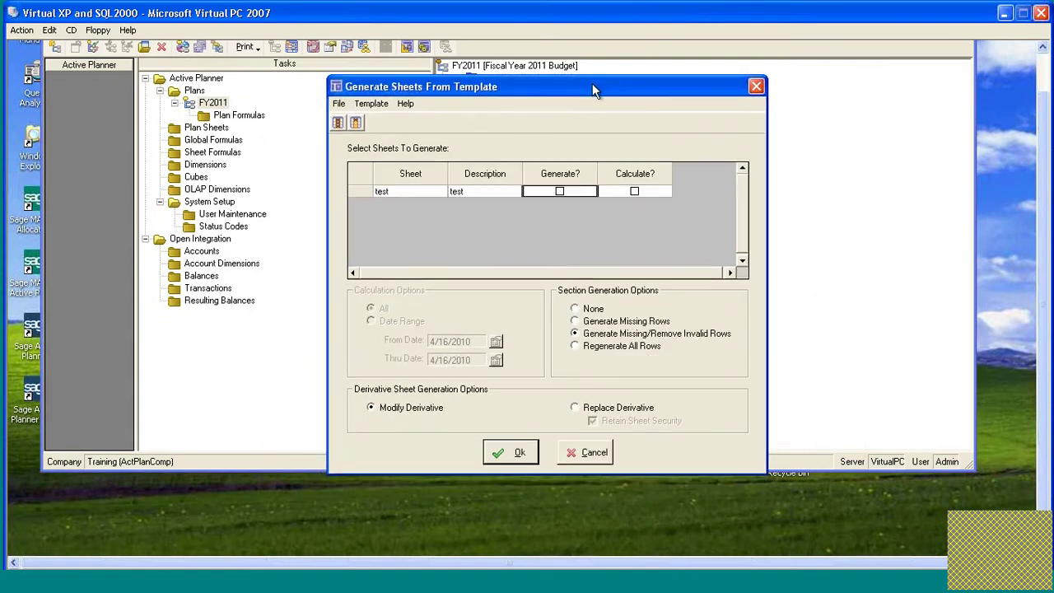
click(559, 192)
click(635, 192)
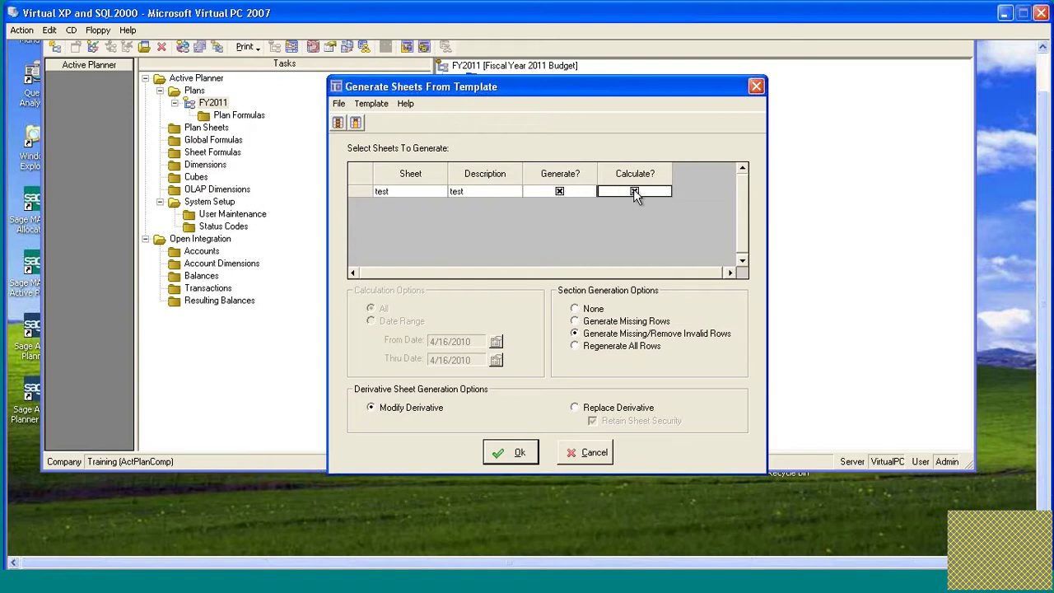
click(635, 192)
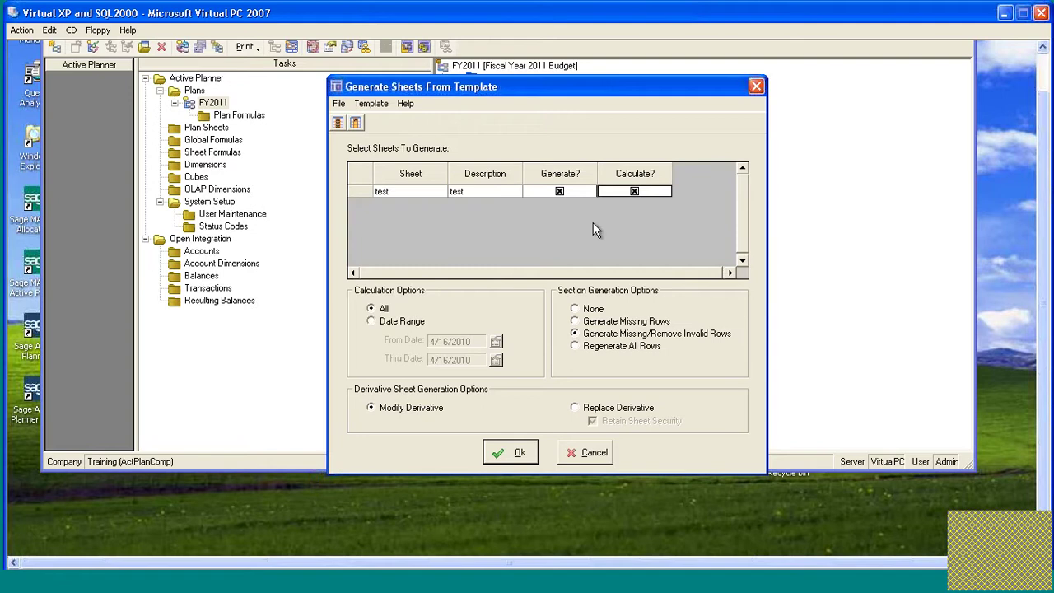
Switch between Replace Derivative and Modify Derivative to compare the derivative sheet generation options, and cancel the generation.
click(576, 411)
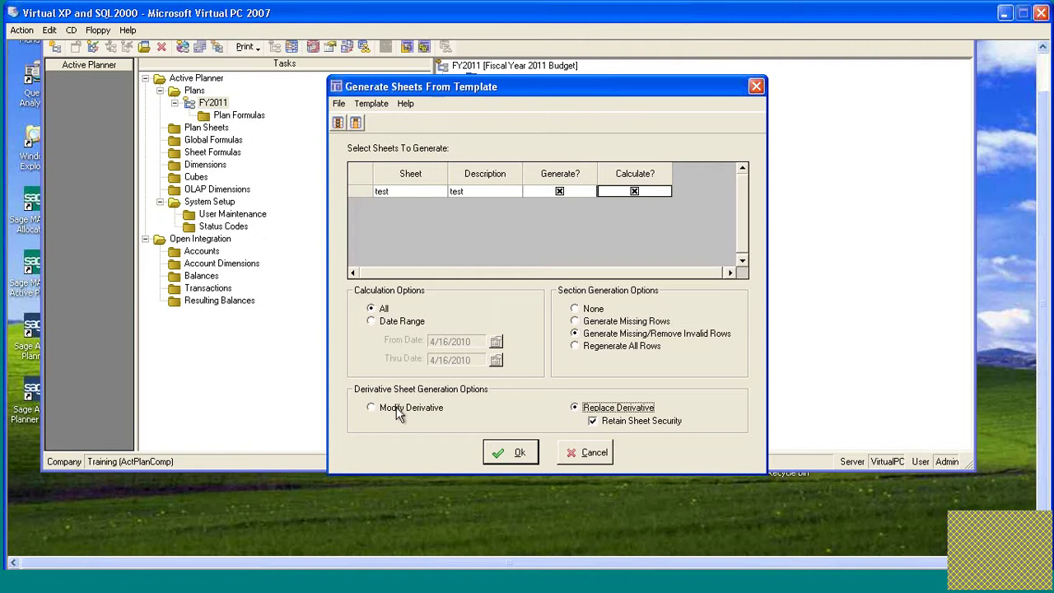
click(373, 409)
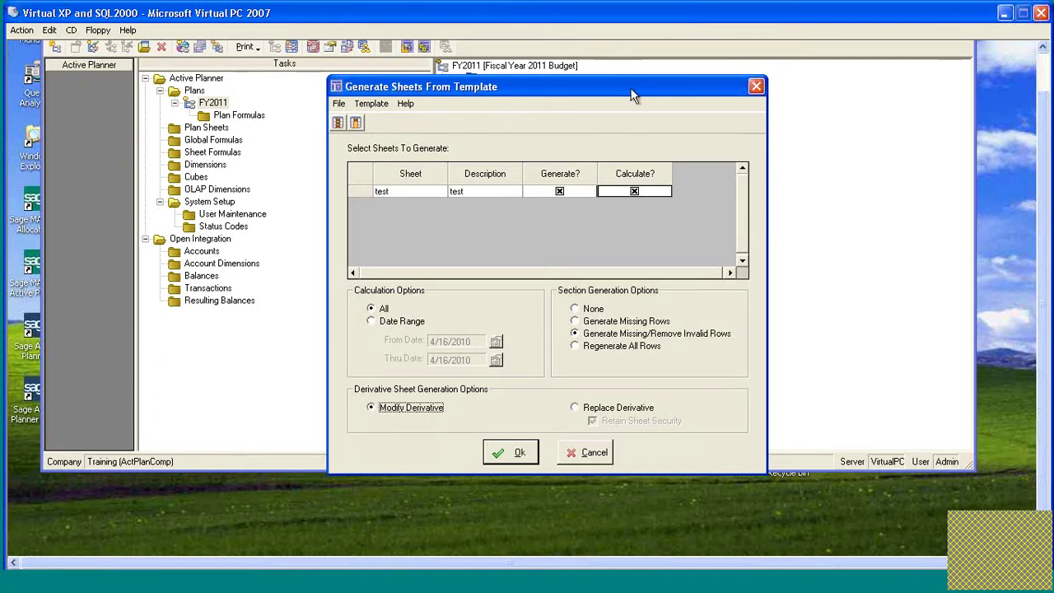
drag(631, 88, 633, 80)
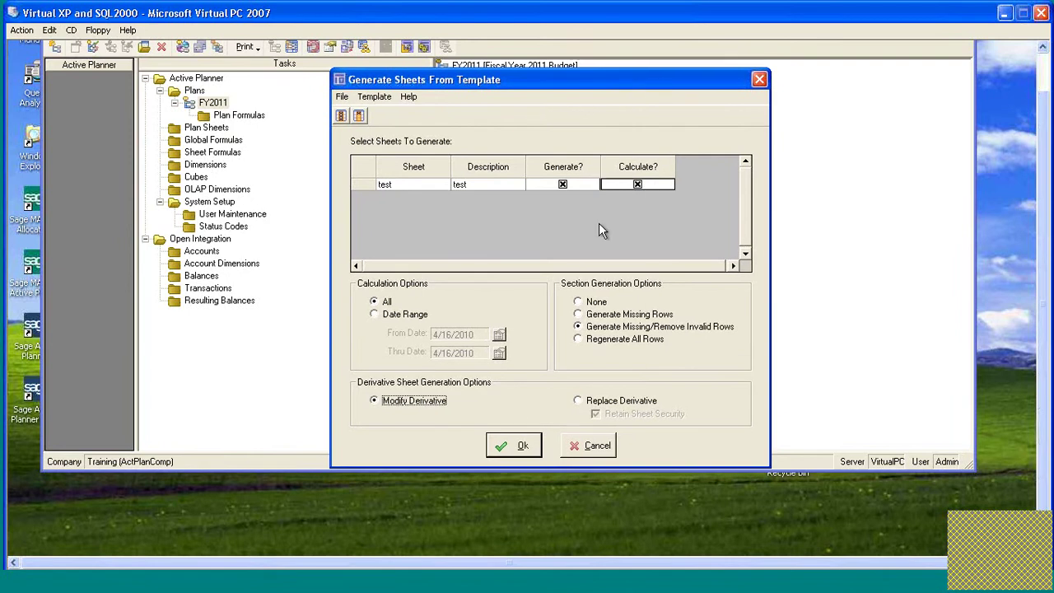
click(580, 399)
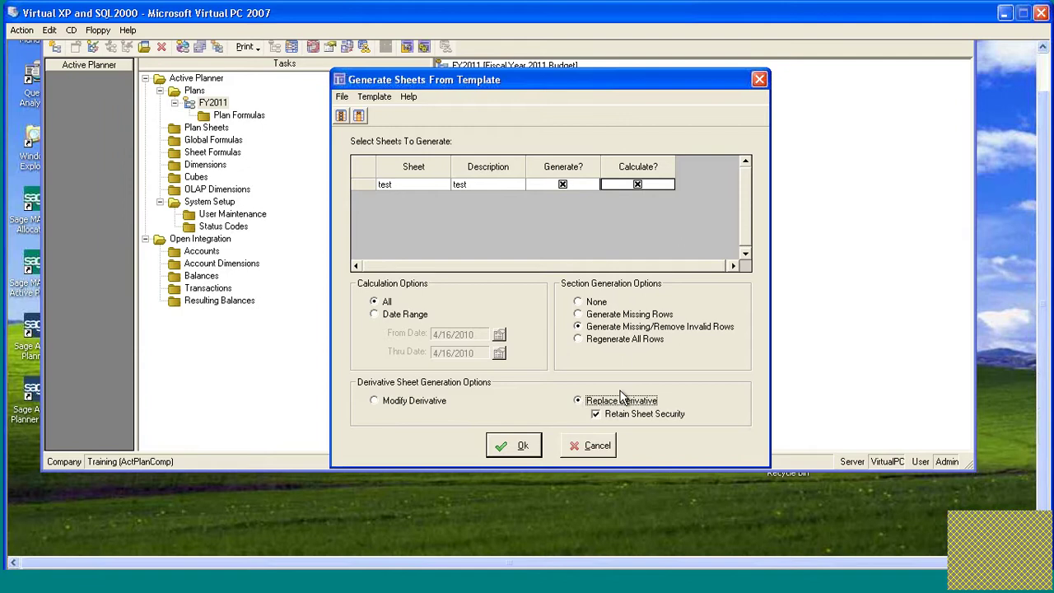
click(586, 445)
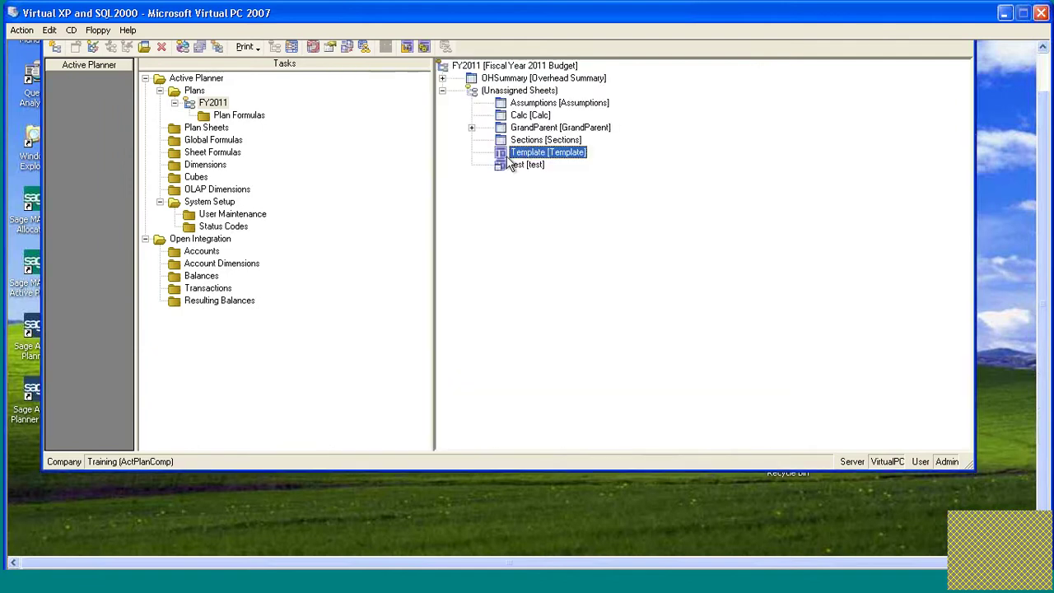
Open the Template sheet and examine its budget columns, wildcard account rows and the Increase % cells of rows 9 and 12.
double_click(512, 164)
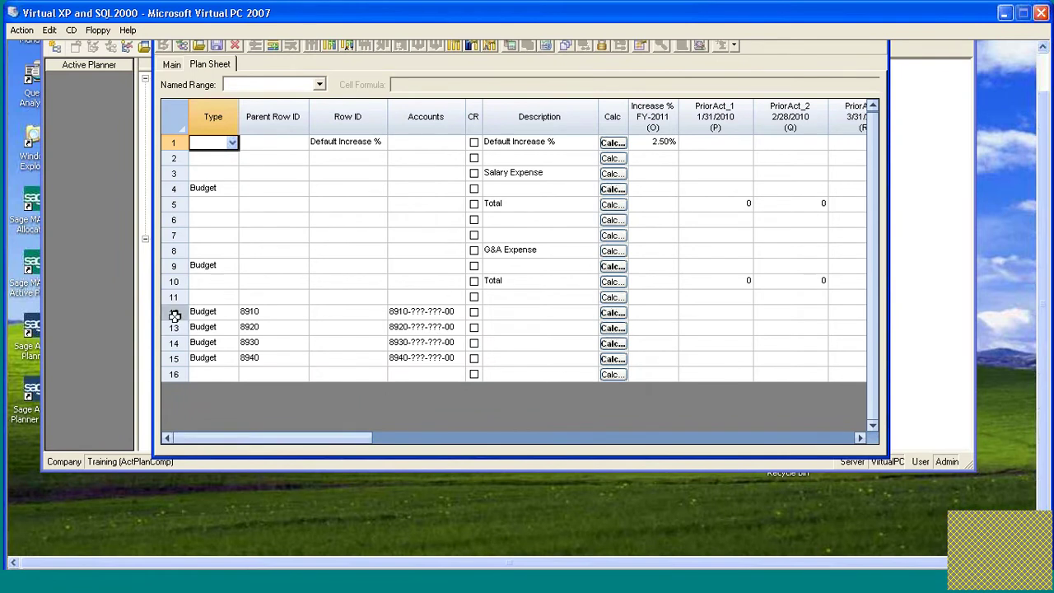
drag(289, 437, 565, 447)
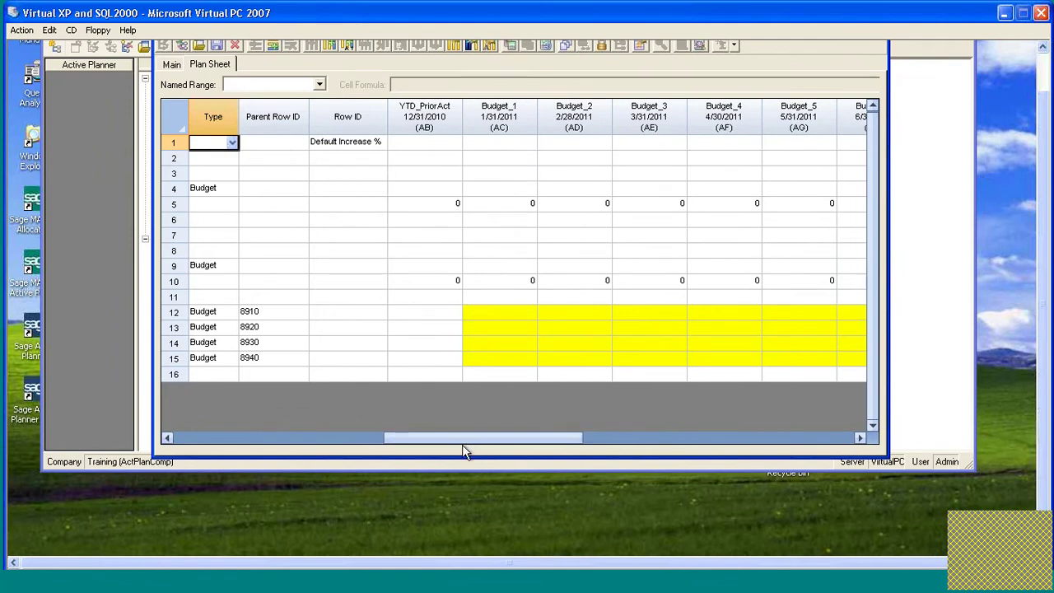
drag(467, 443, 271, 442)
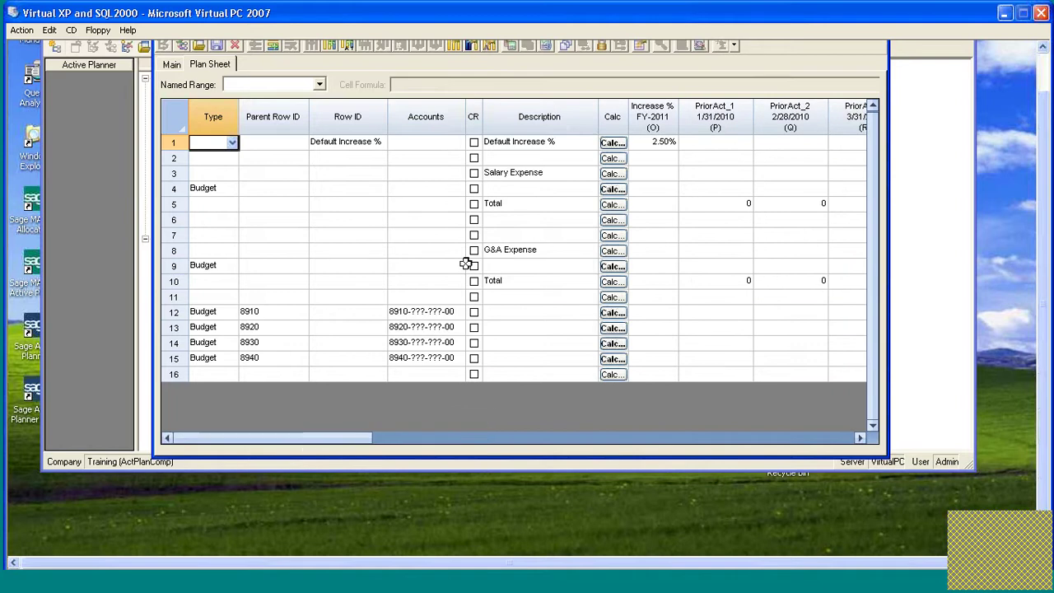
click(508, 266)
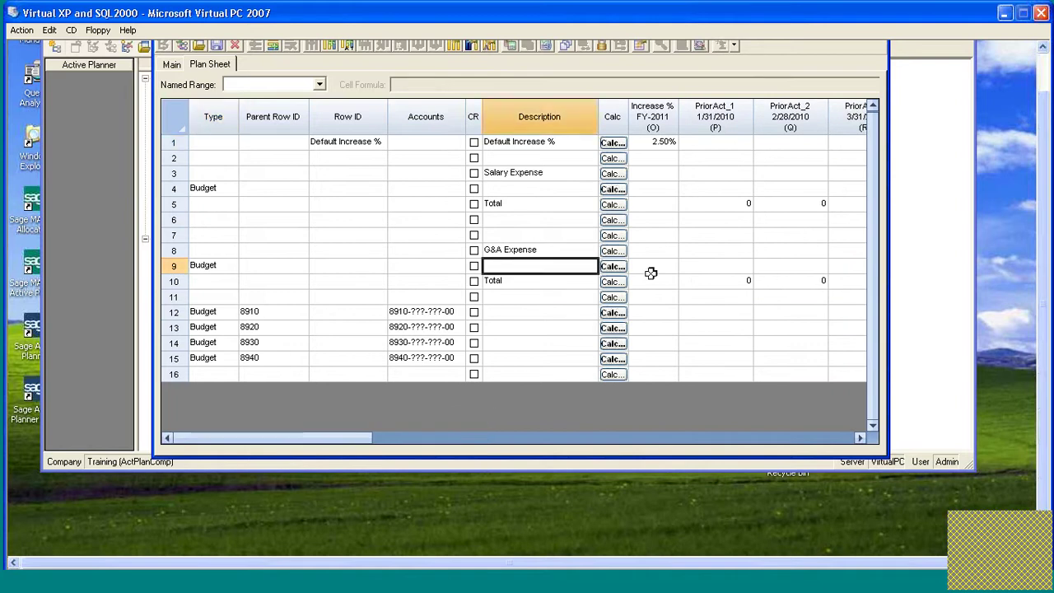
click(654, 265)
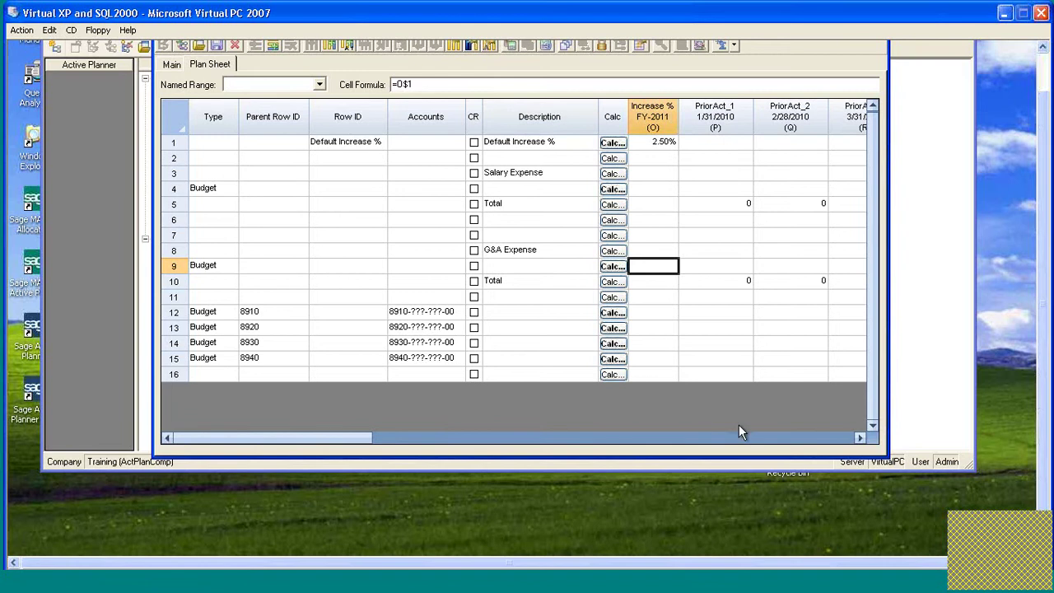
click(654, 312)
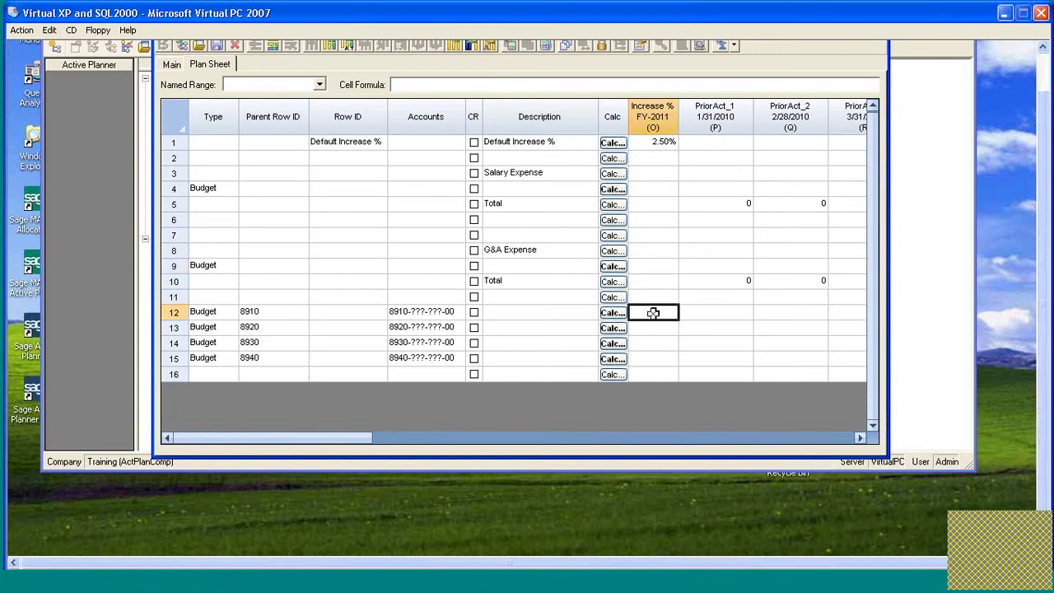
Paste the =O$1 increase formula into the Increase % cells of rows 12 to 15 in the Template sheet.
drag(653, 313, 662, 367)
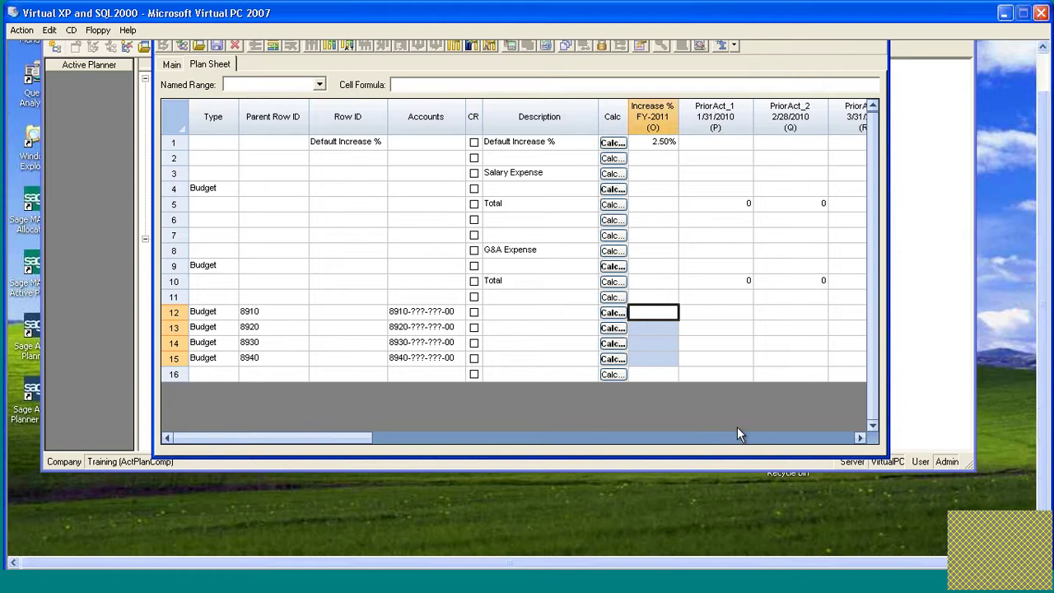
key(ctrl+v)
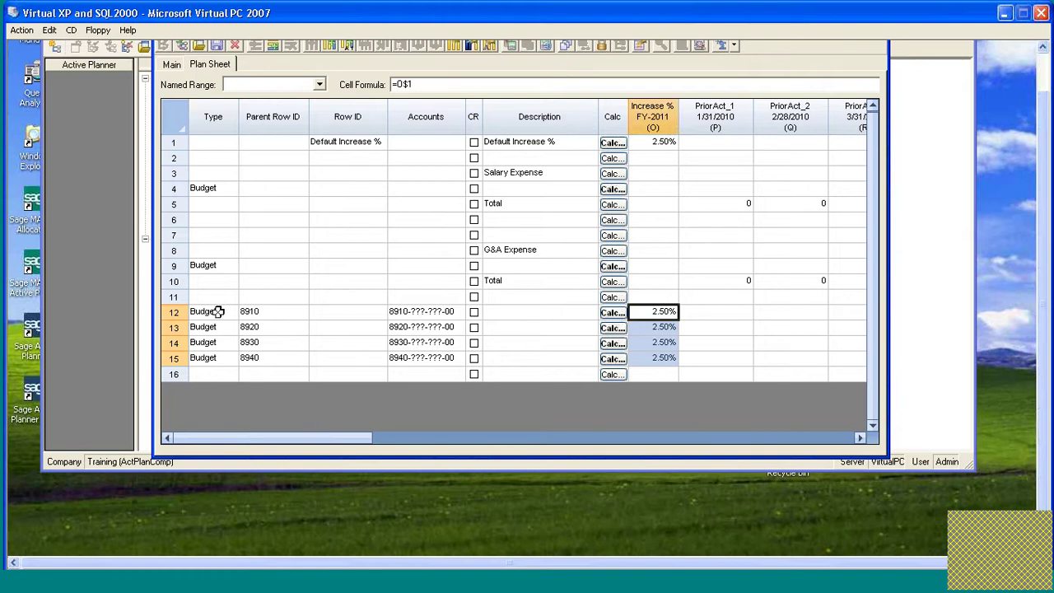
Format the Budget_1 cell of row 12 as locked with a white background.
drag(341, 436, 601, 438)
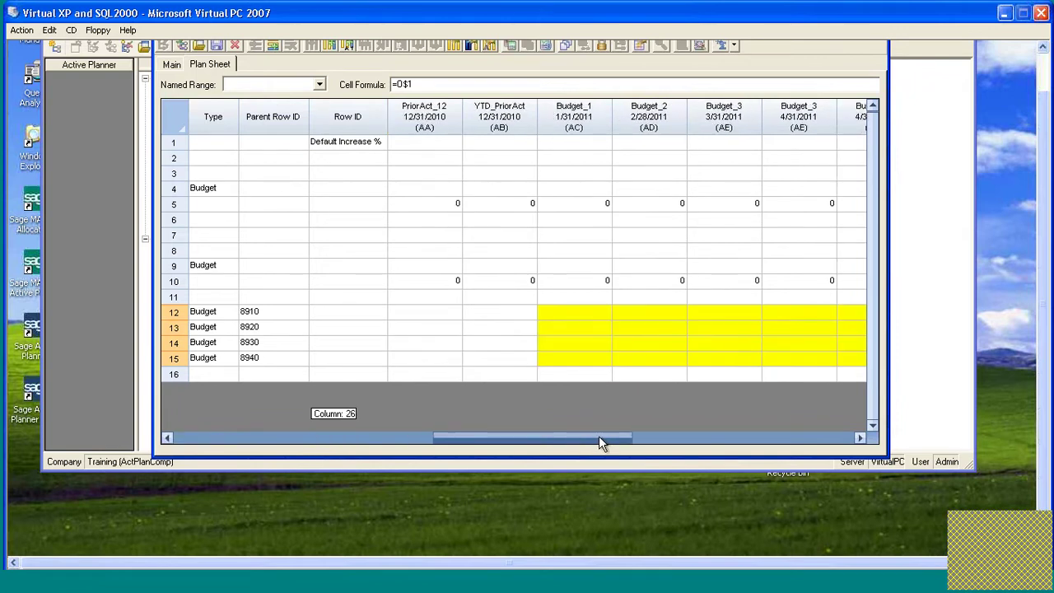
click(555, 314)
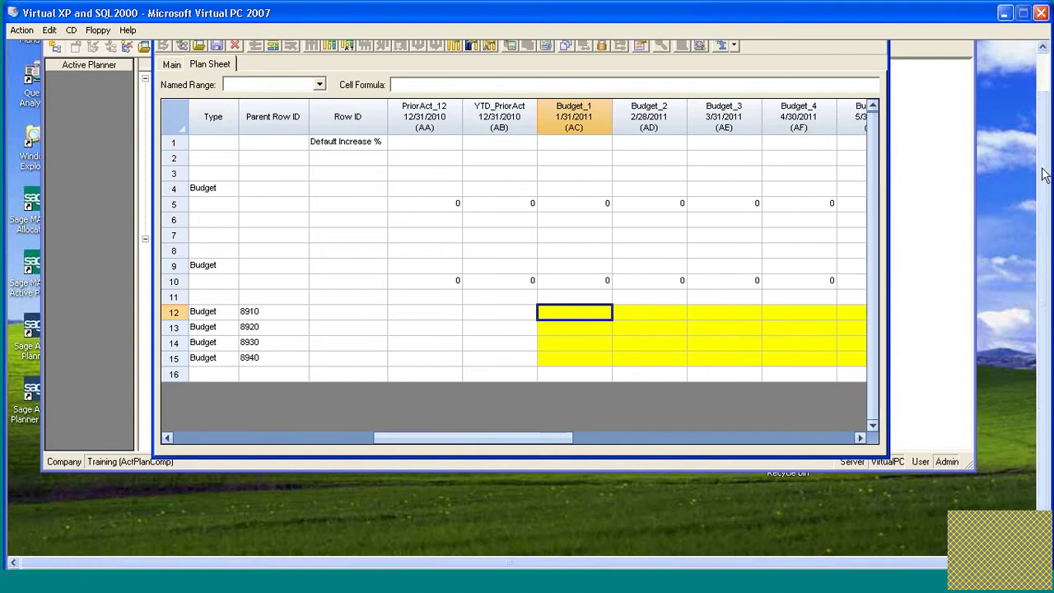
drag(1043, 168, 1043, 161)
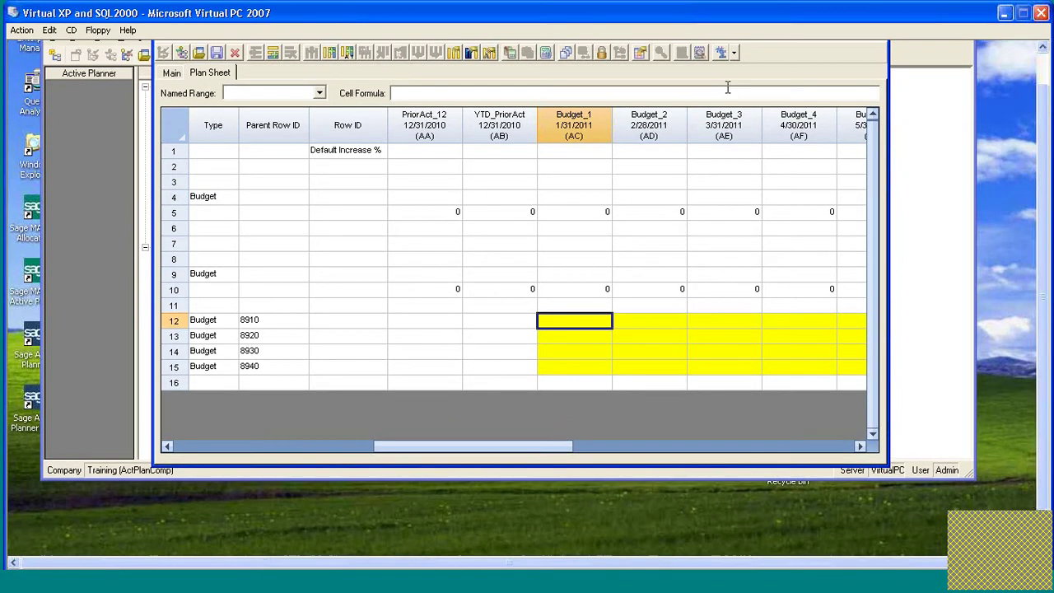
click(641, 53)
click(616, 167)
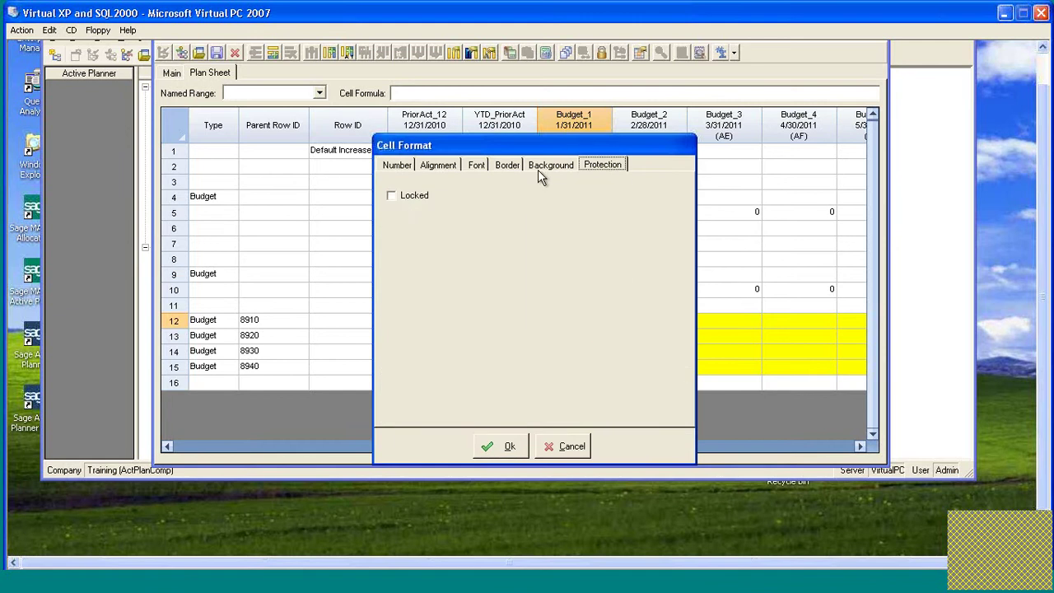
click(402, 200)
click(552, 165)
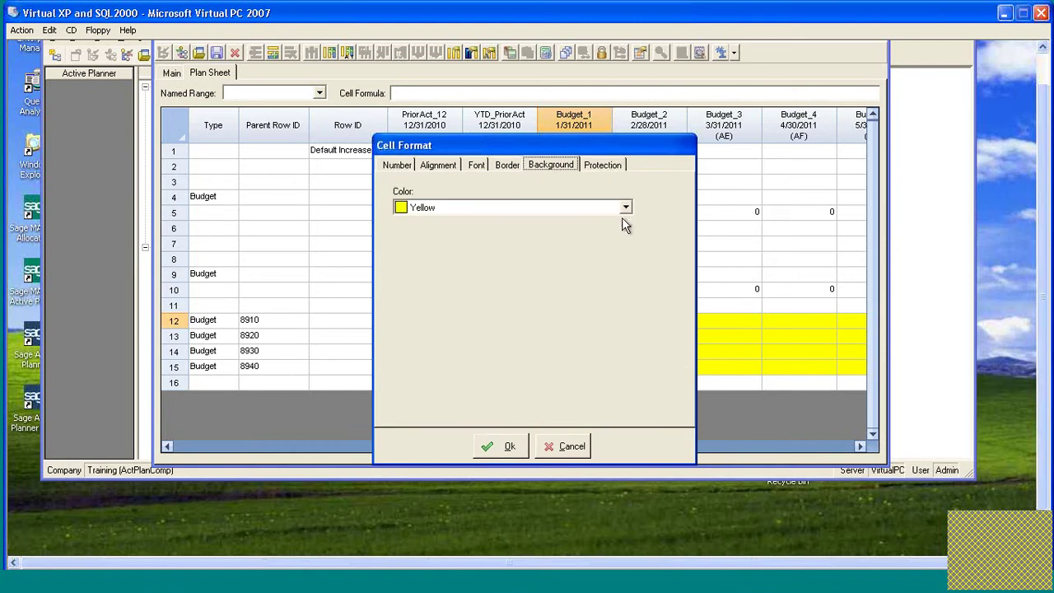
click(624, 209)
click(455, 247)
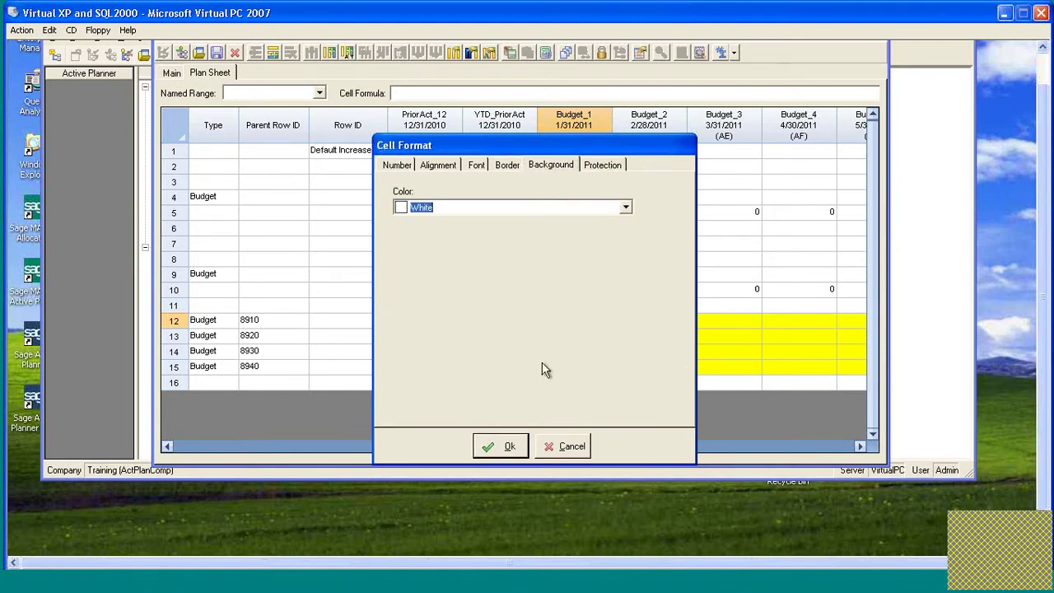
click(501, 447)
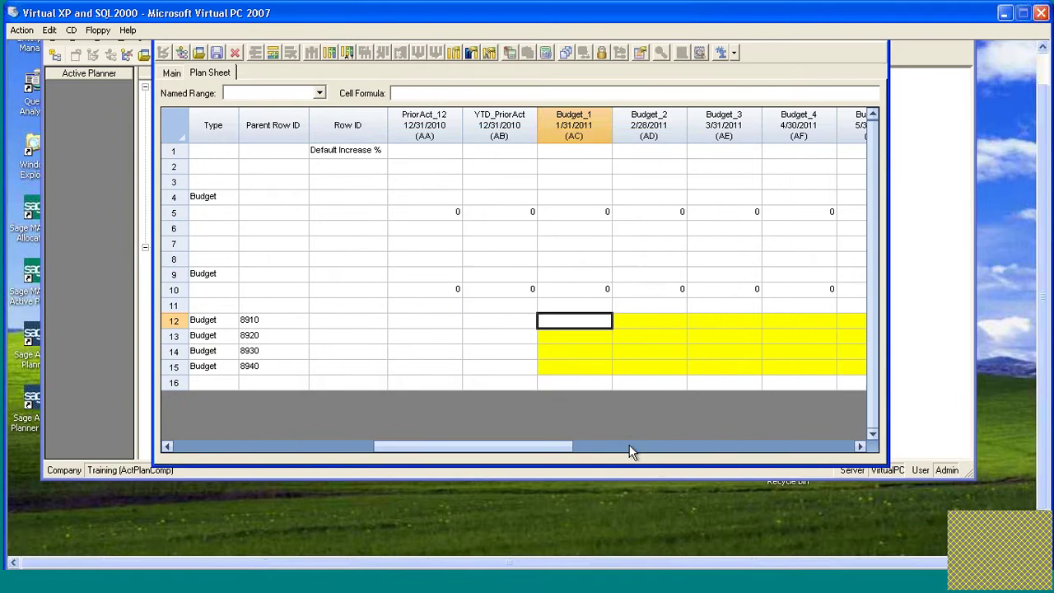
Paste the locked white cell over rows 12 to 15 from Budget_1 through Budget_12.
key(shift+Down)
key(shift+Down)
key(shift+Down)
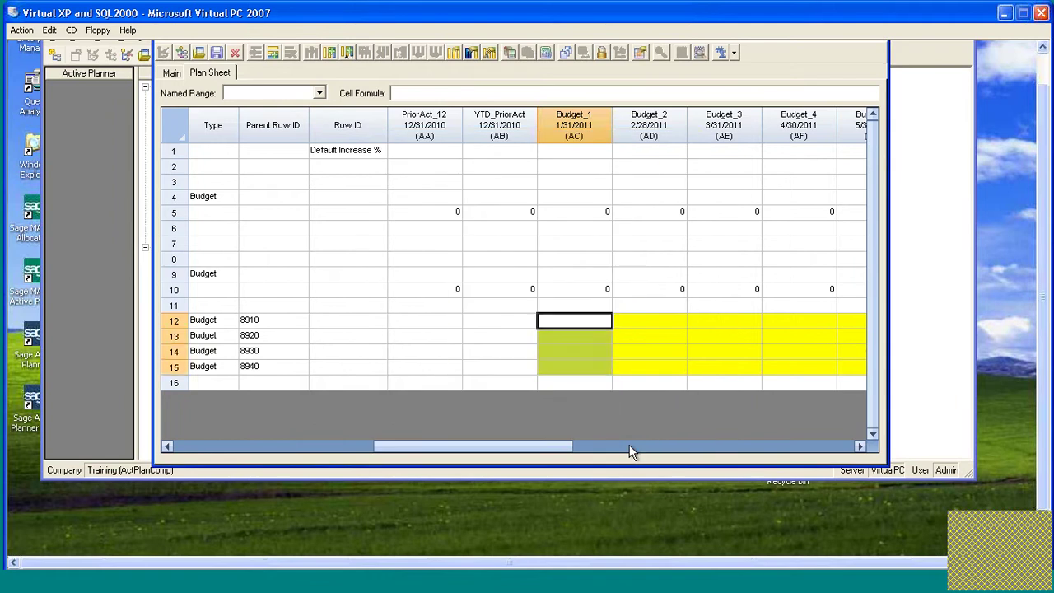
key(shift+Right)
key(shift+Right)
key(shift+Right)
key(shift+Right)
key(shift+Right)
key(shift+Right)
key(shift+Right)
key(shift+Right)
key(shift+Right)
key(shift+Right)
key(shift+Right)
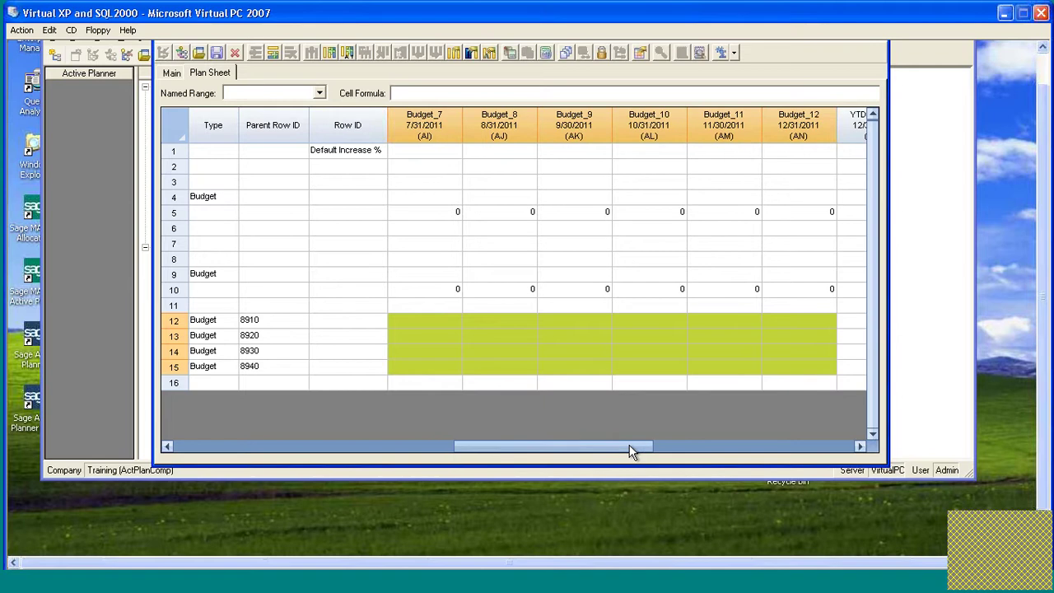
key(ctrl+v)
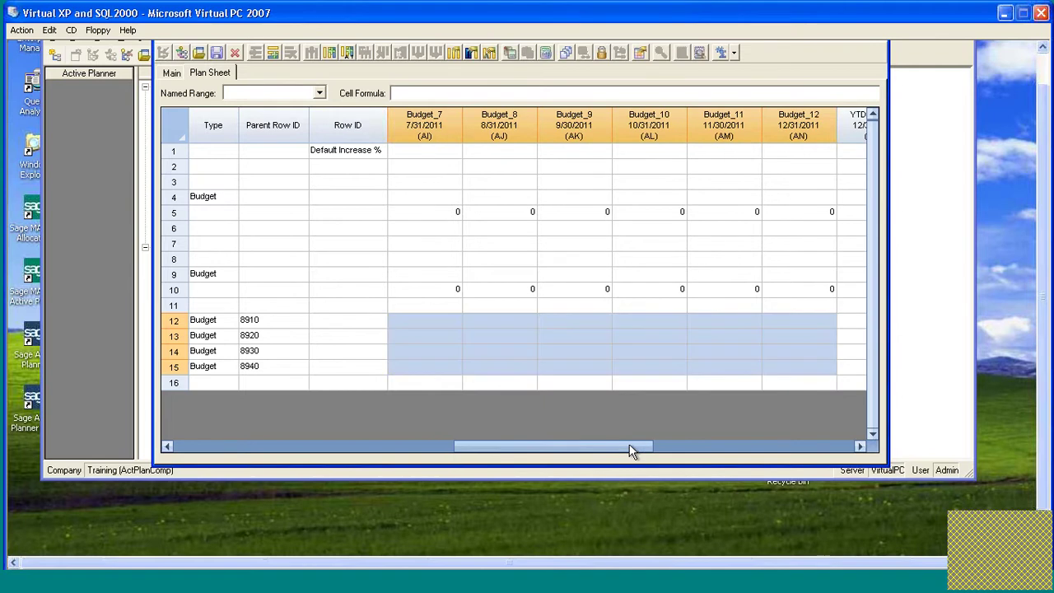
click(362, 338)
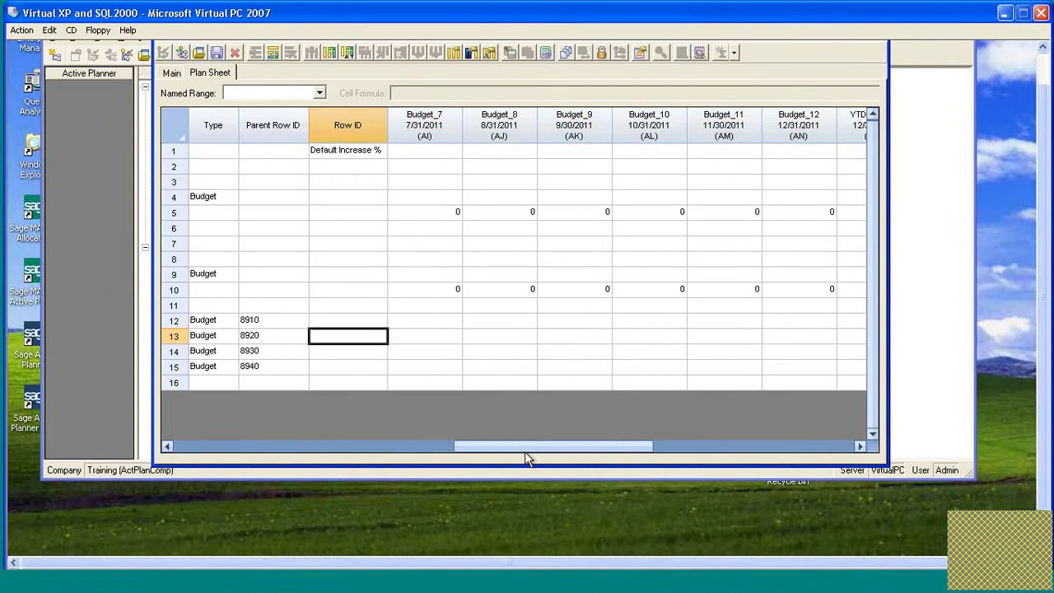
Close the Template sheet, keeping its changes.
drag(525, 451, 221, 432)
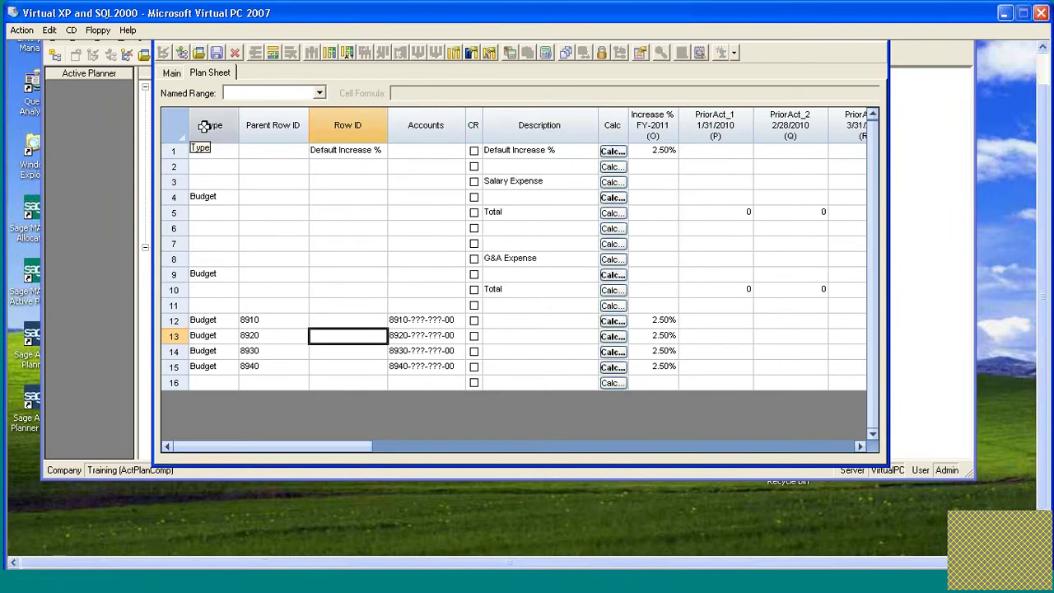
drag(1049, 168, 1045, 142)
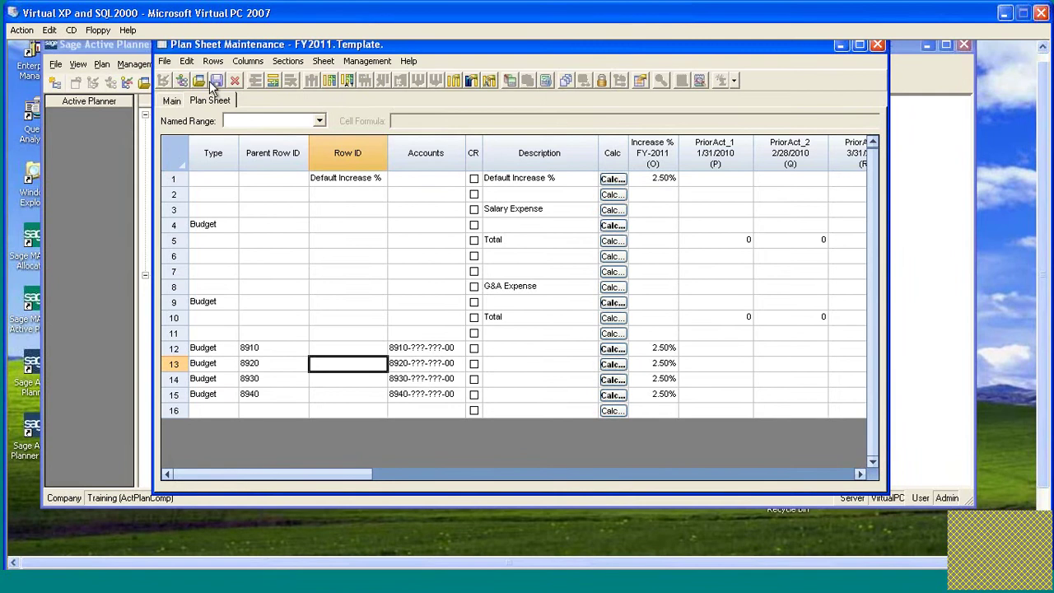
click(877, 45)
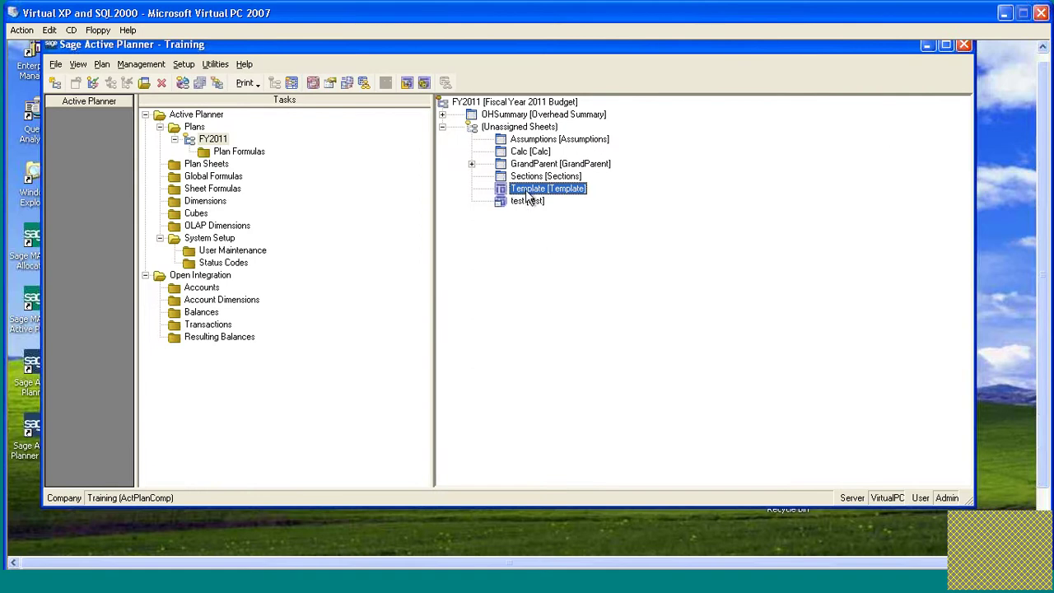
Generate and calculate the test sheet from the Template sheet using Replace Derivative, and close the processing report.
right_click(527, 190)
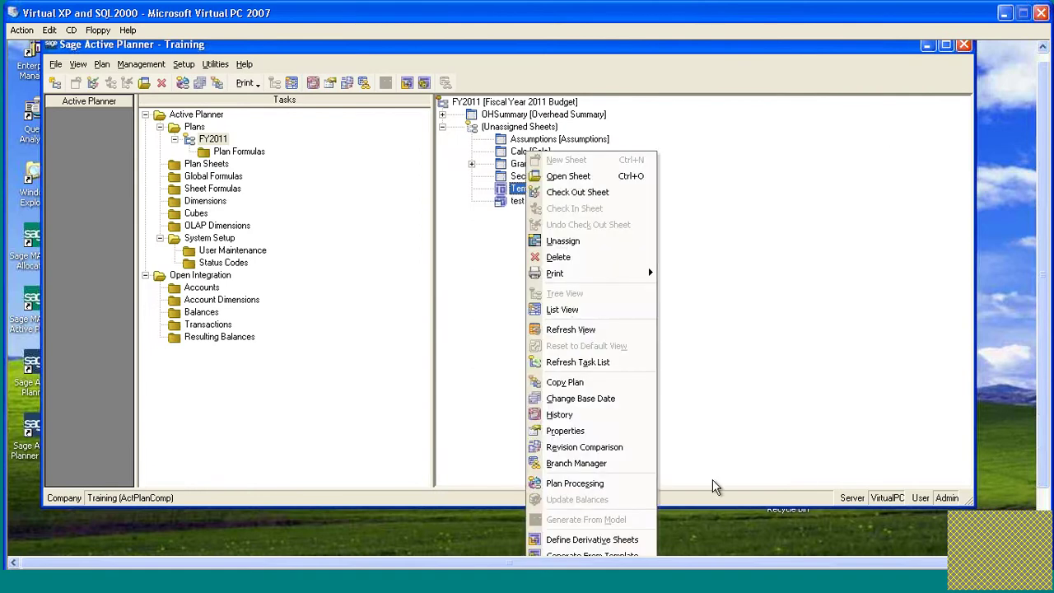
scroll(1044, 274, down, 1)
scroll(1045, 275, down, 1)
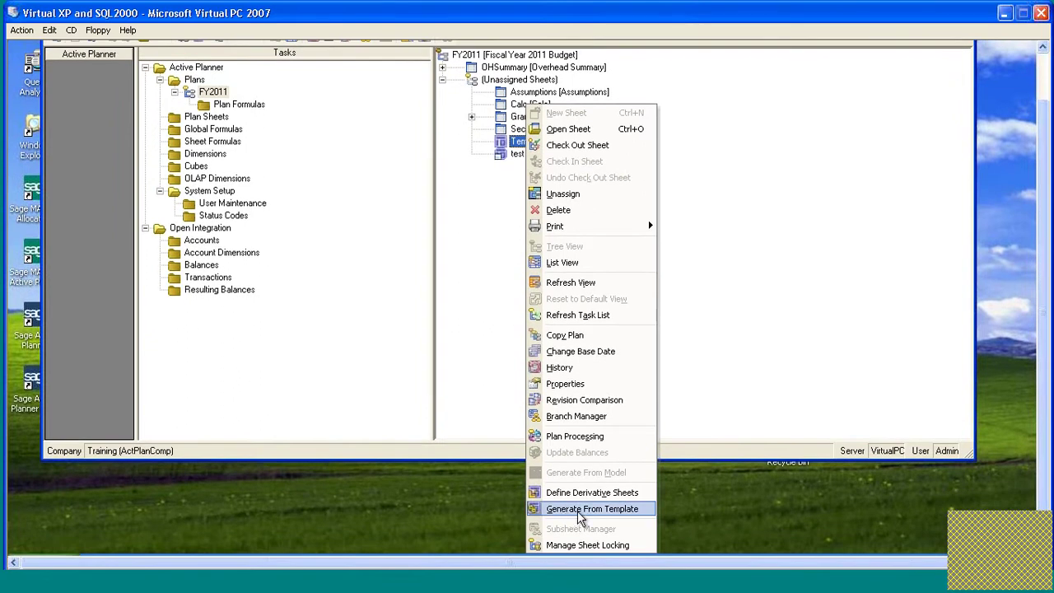
click(565, 510)
drag(1044, 336, 1043, 328)
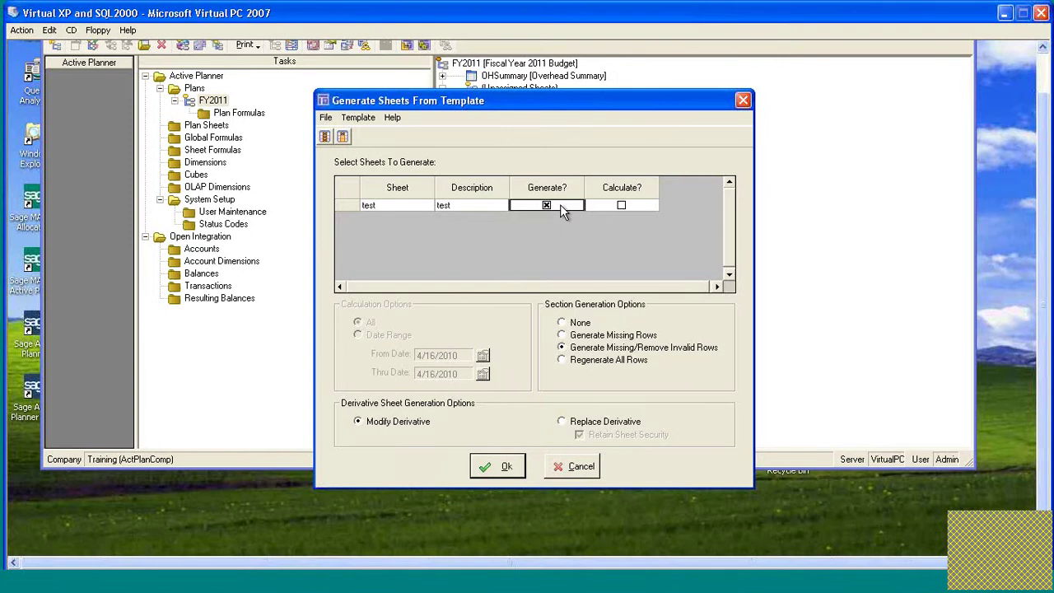
click(621, 206)
click(572, 425)
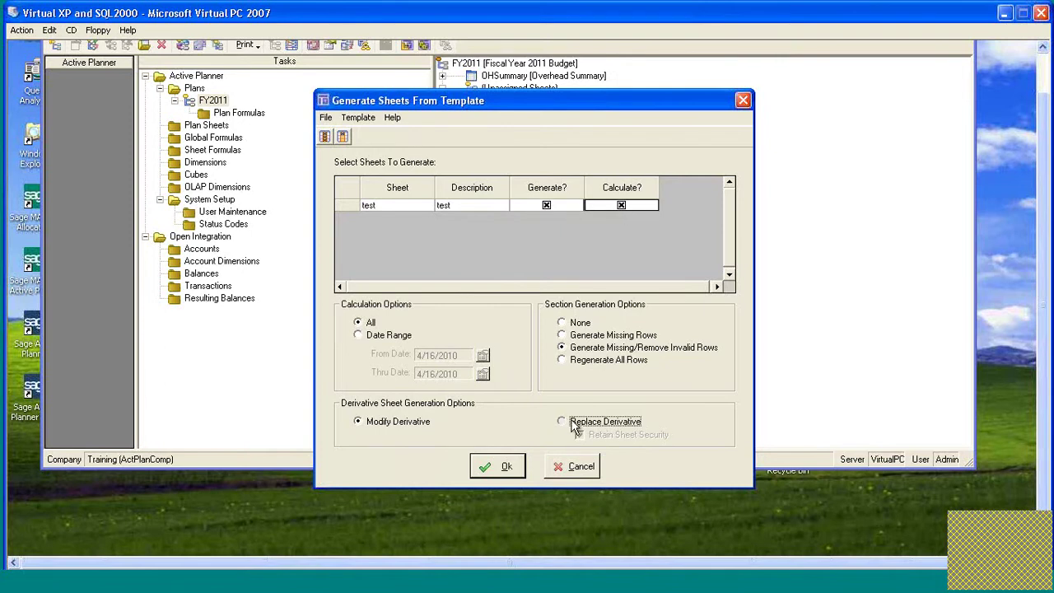
key(Return)
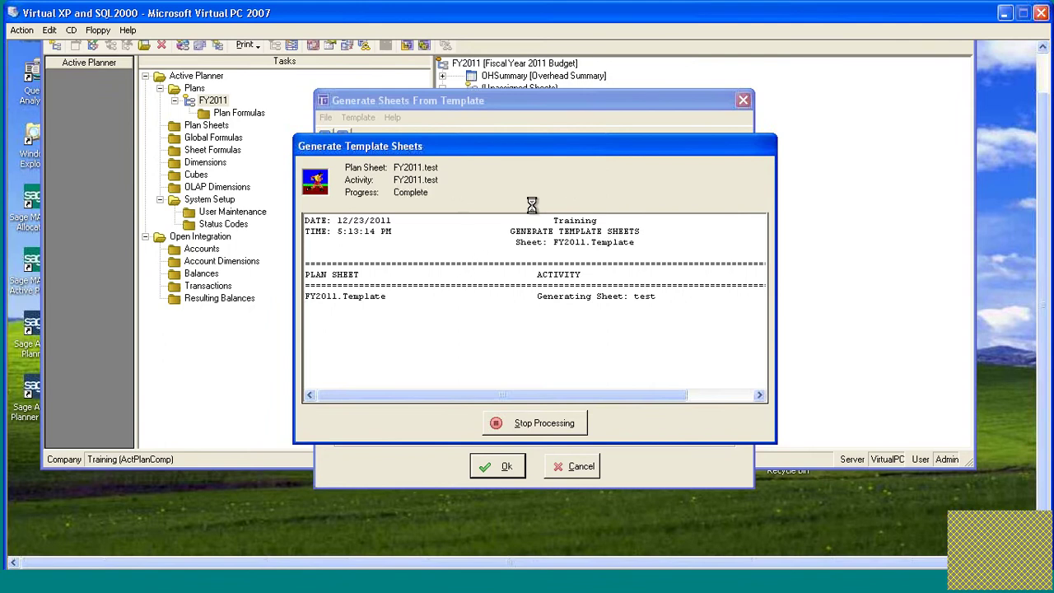
click(667, 424)
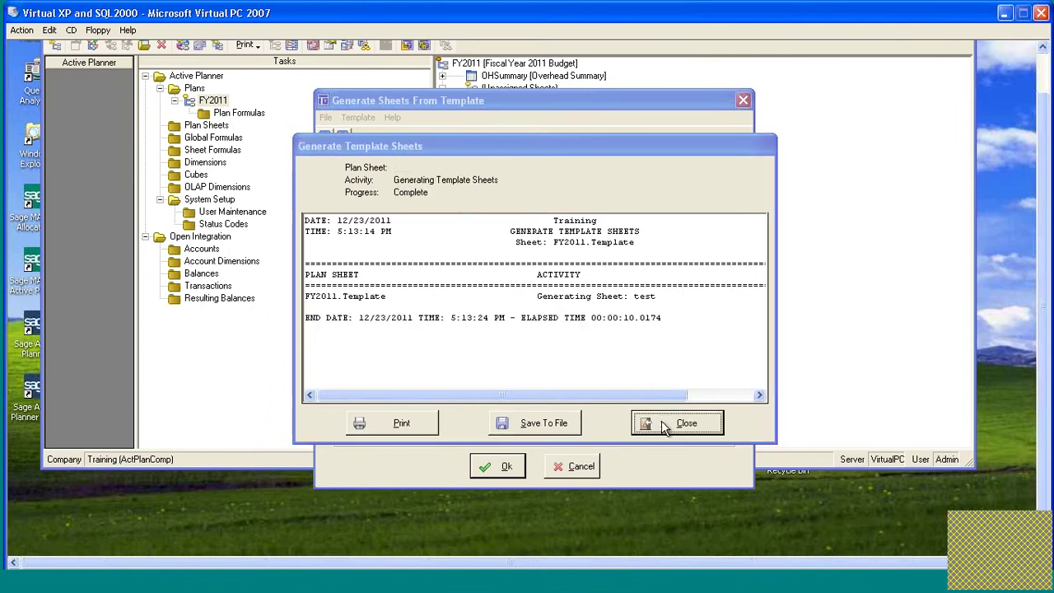
Open the test sheet, examine the Increase %, YTD_PriorAct and budget cells of its allocated expense rows, and close it.
double_click(500, 162)
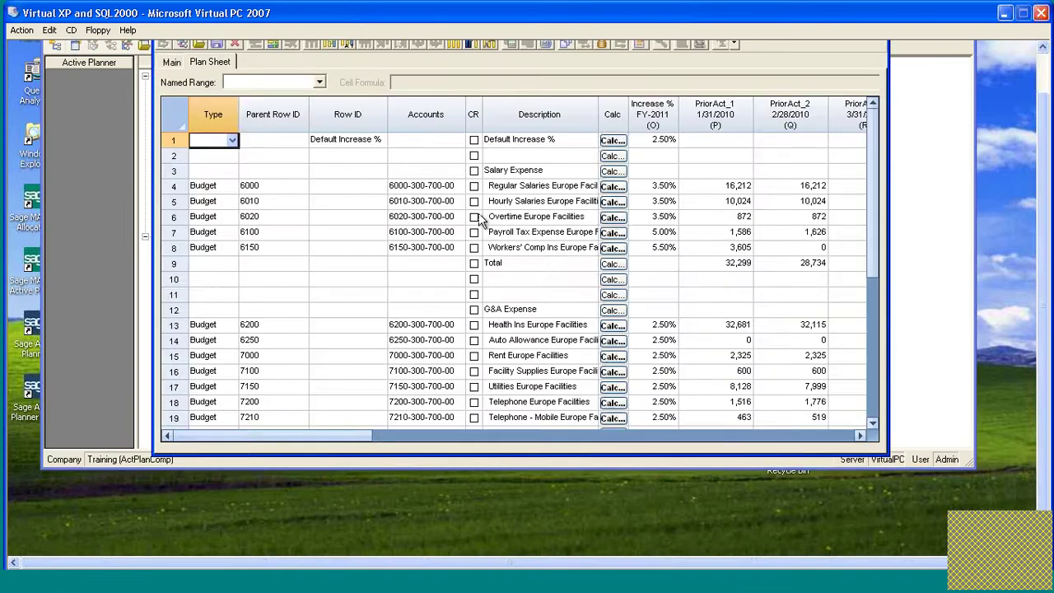
scroll(571, 200, down, 6)
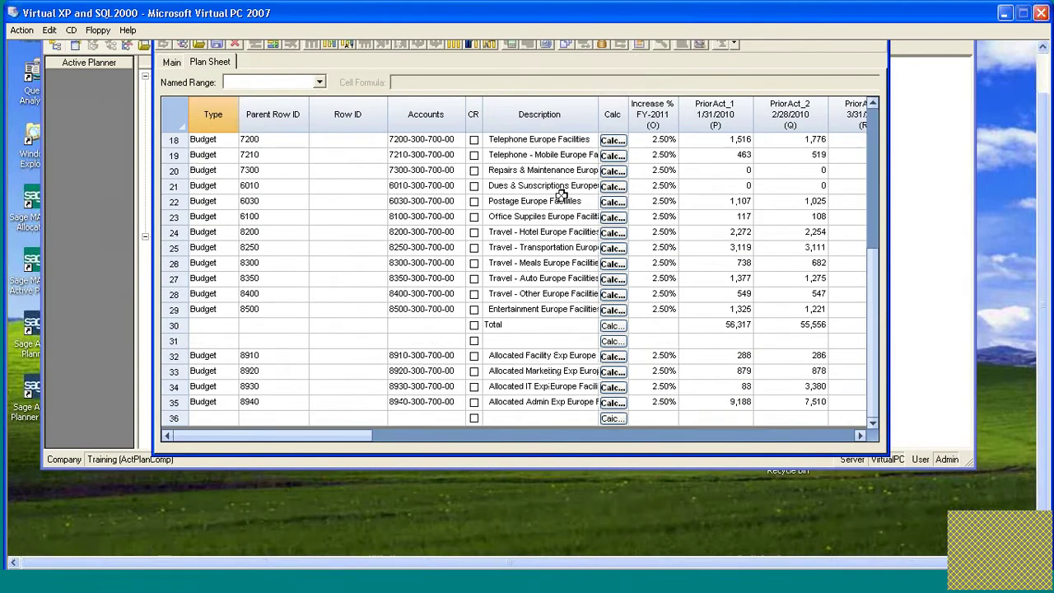
click(666, 370)
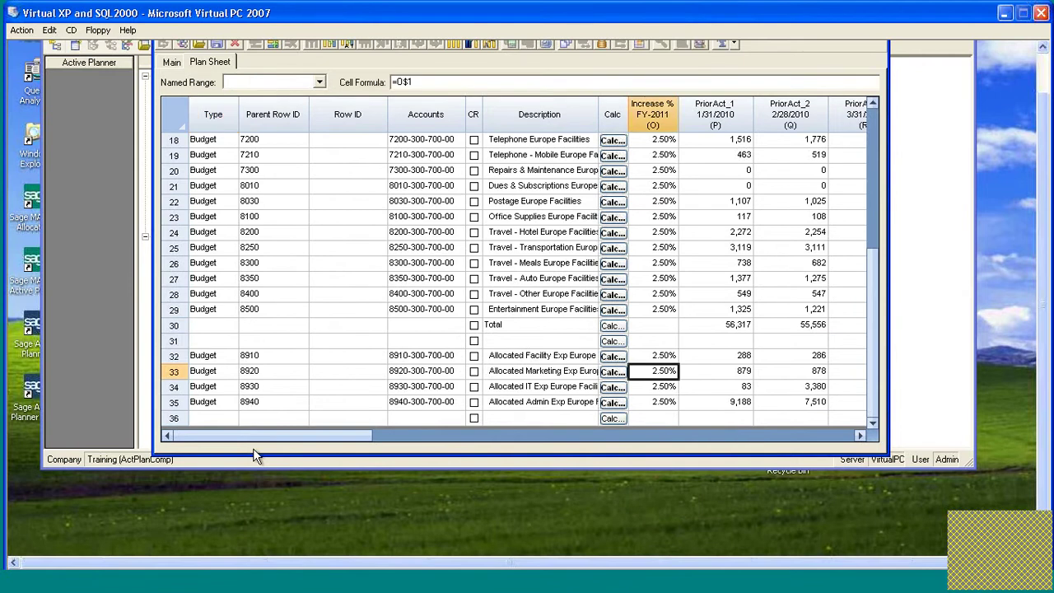
drag(257, 434, 501, 439)
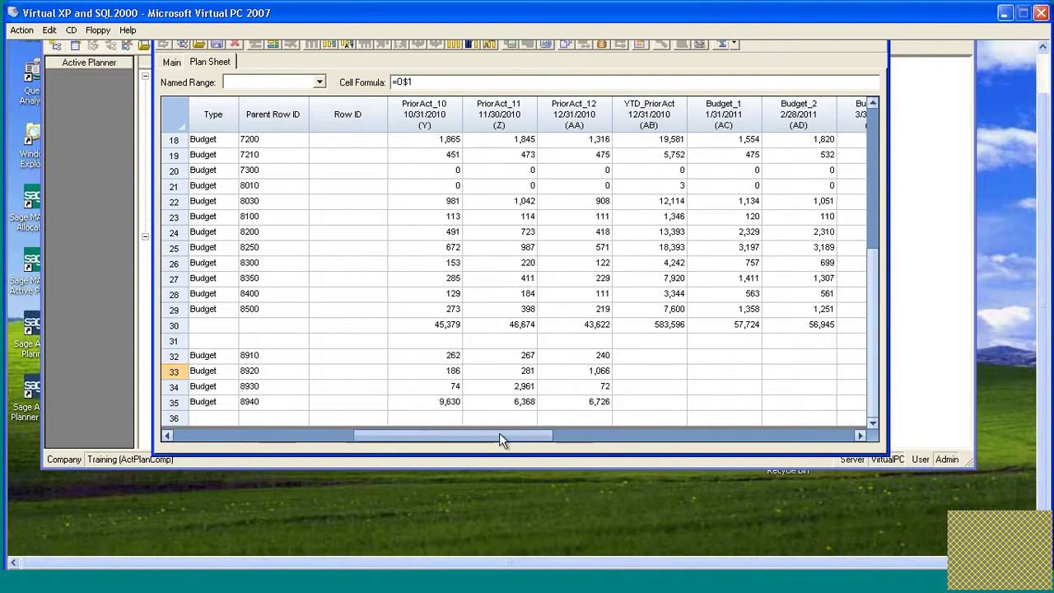
click(653, 356)
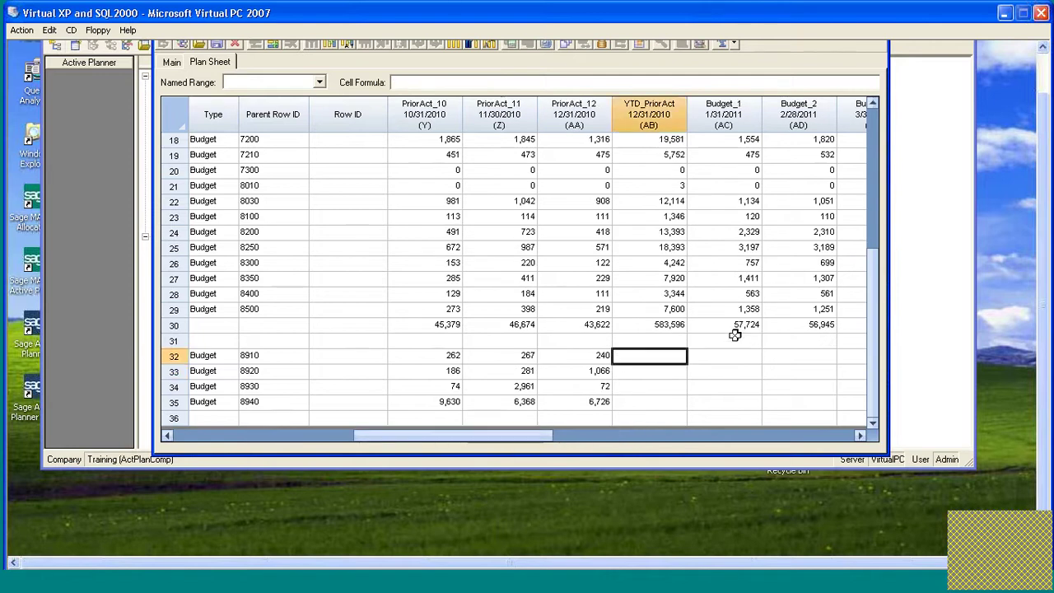
click(677, 202)
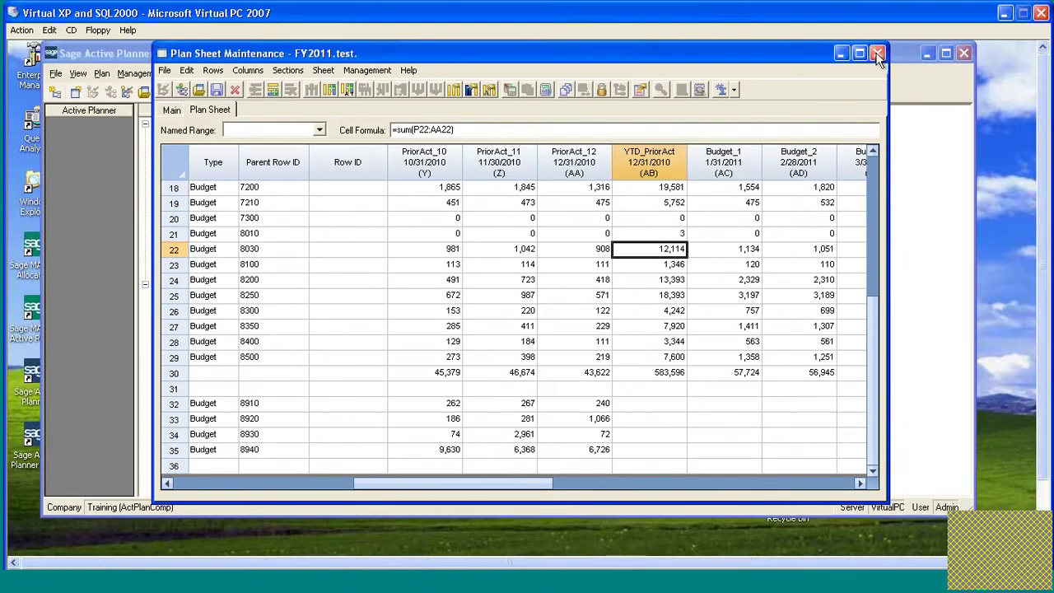
click(878, 54)
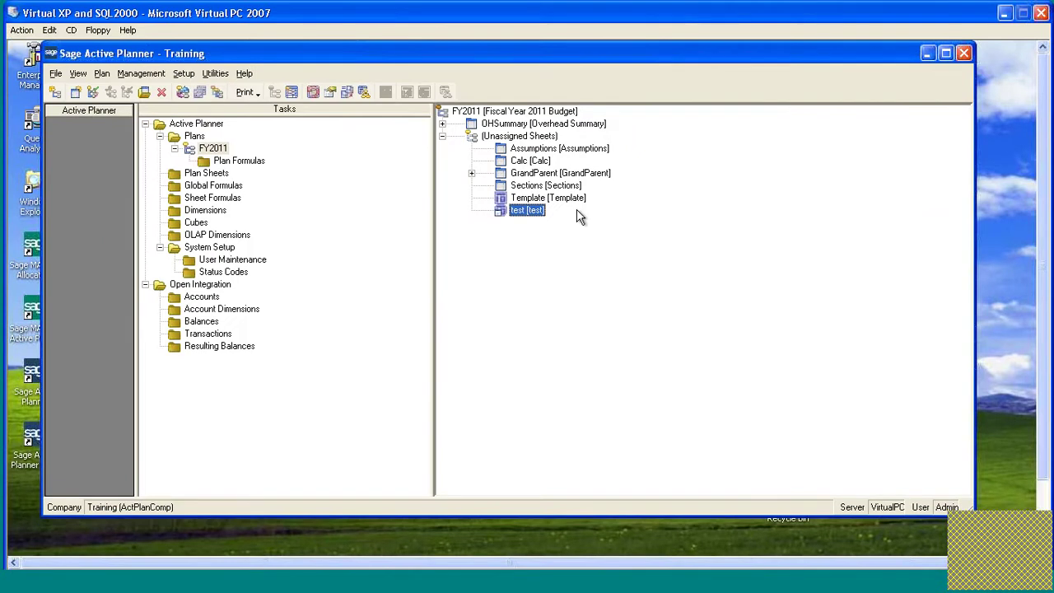
Expand OHSummary, FacilitySummary and ITSummary in the plan tree to review their department sheets.
click(443, 125)
click(471, 136)
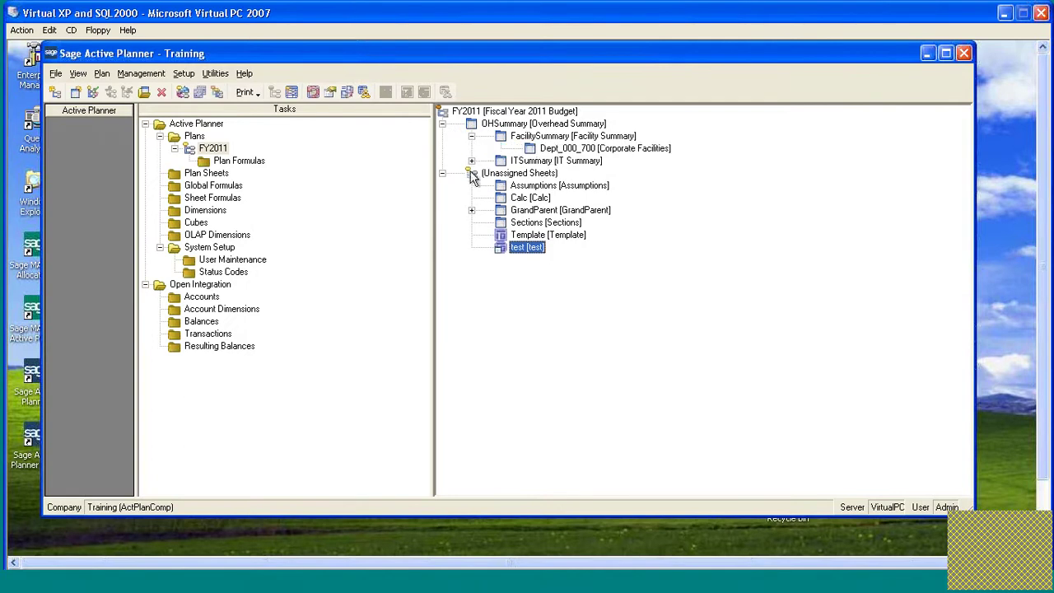
click(471, 160)
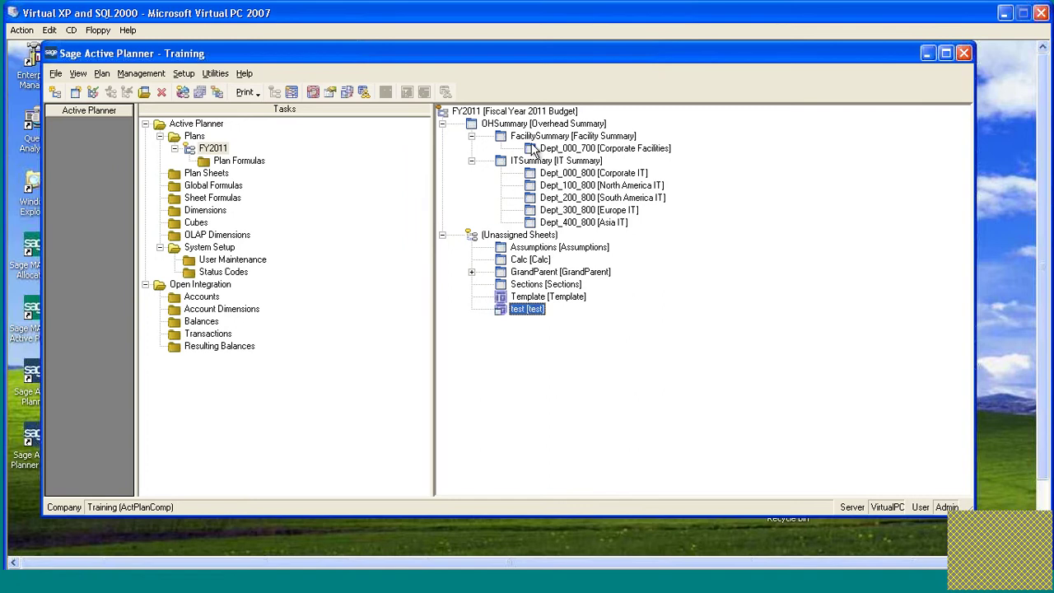
In the Template sheet's derivative definitions, rename the test sheet Dept_000_700 and describe it as Corporate Facilities.
right_click(530, 301)
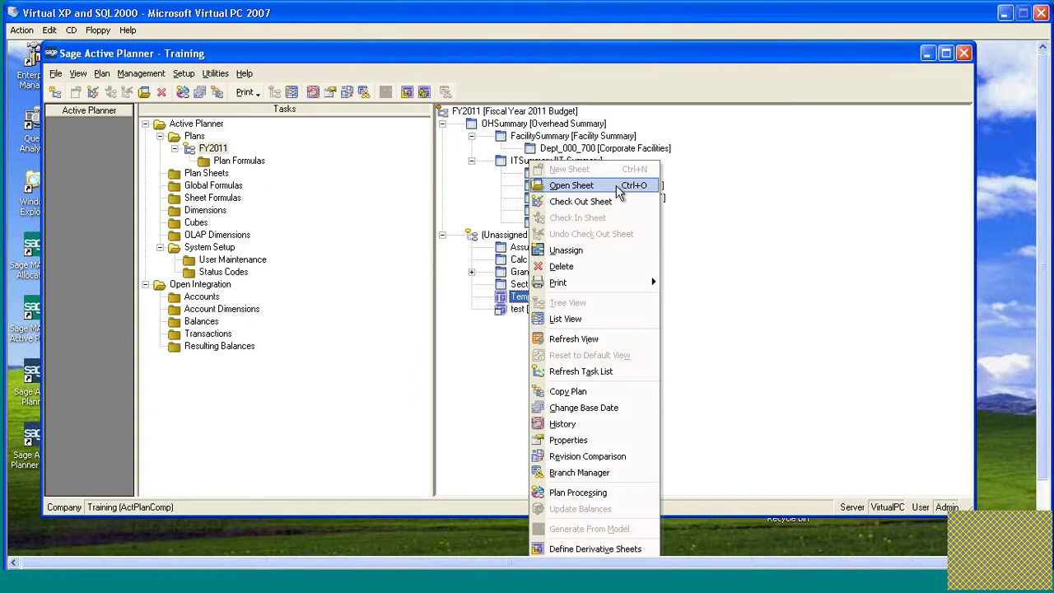
click(595, 548)
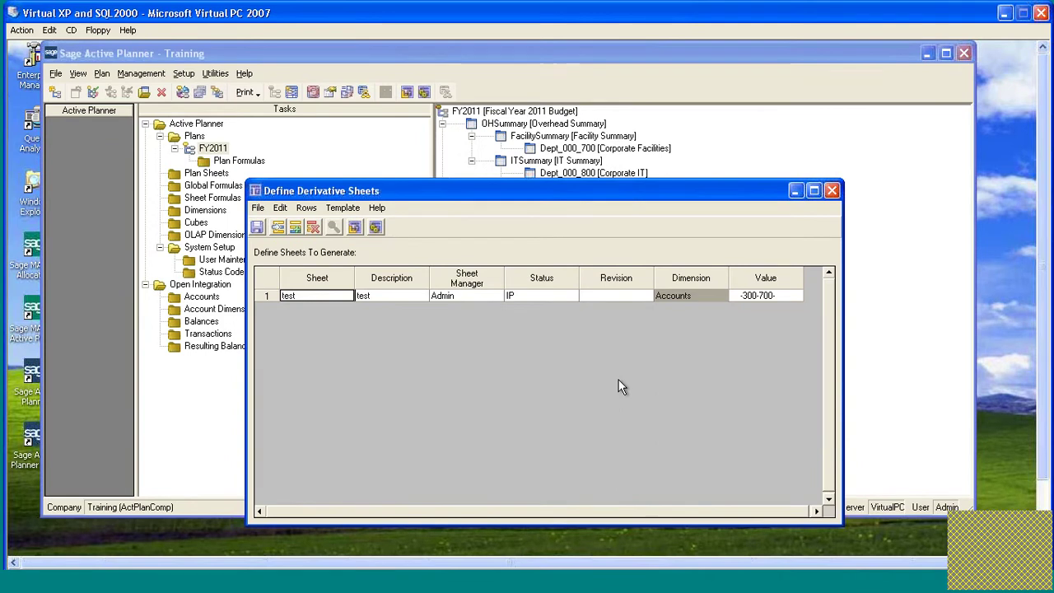
text(Dep)
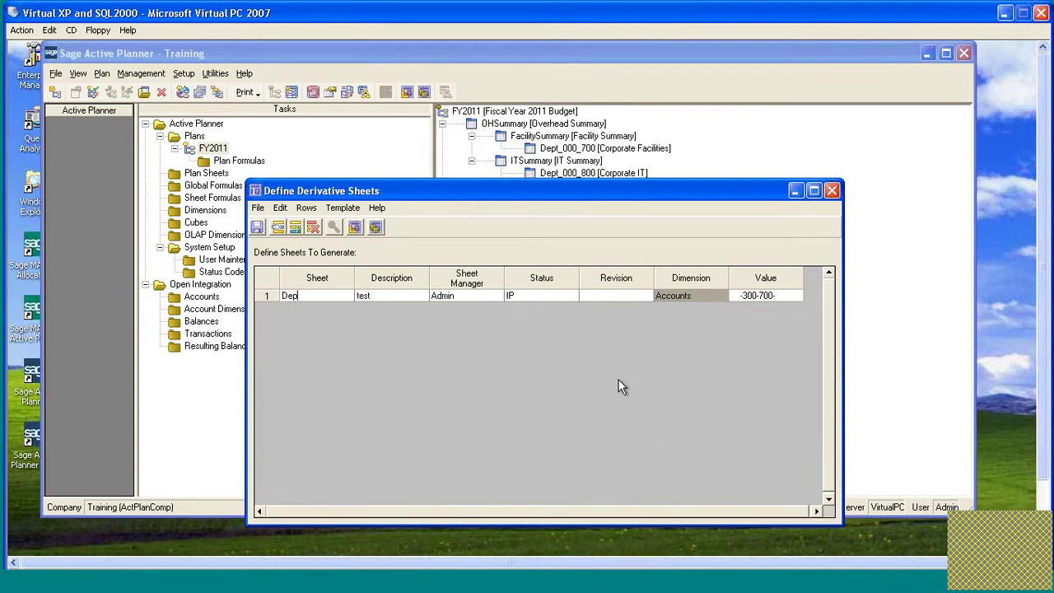
text(t_000_700)
key(Tab)
text(Corporate Facilities)
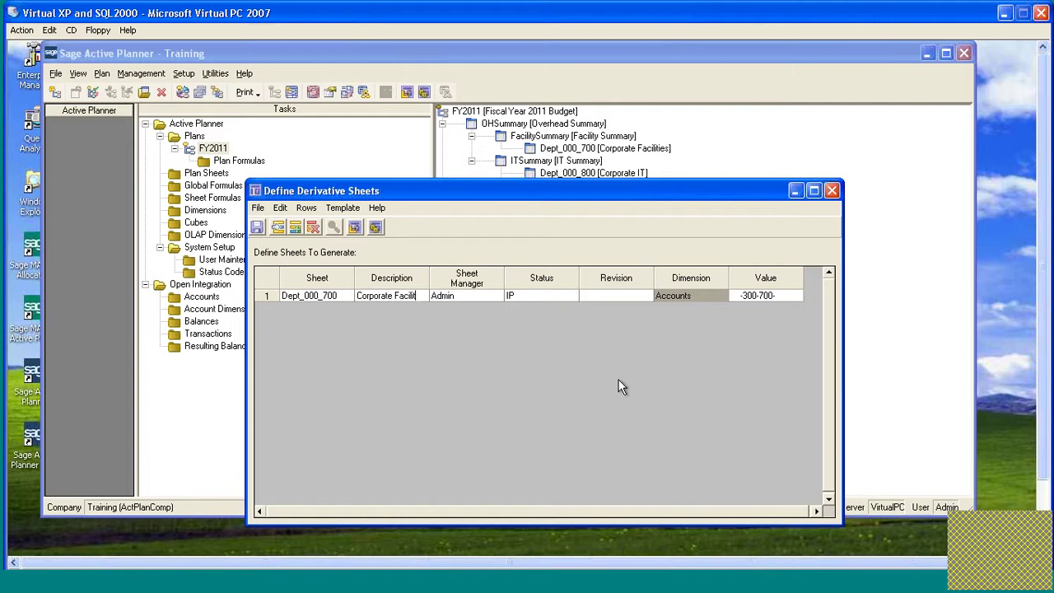
Set the Accounts dimension value of the Dept_000_700 derivative sheet to -000-700-.
click(756, 296)
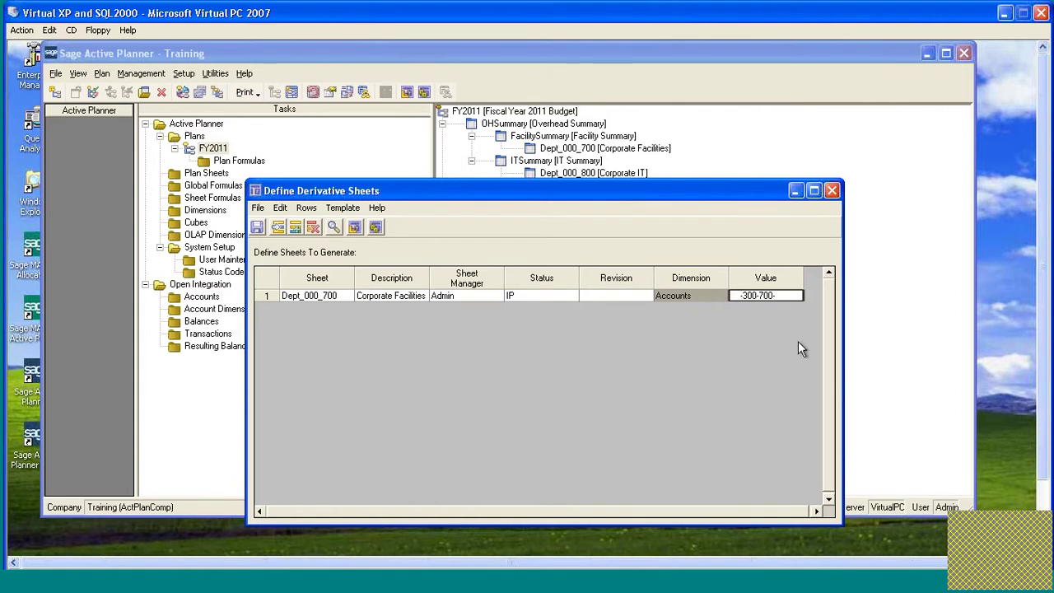
text(00-)
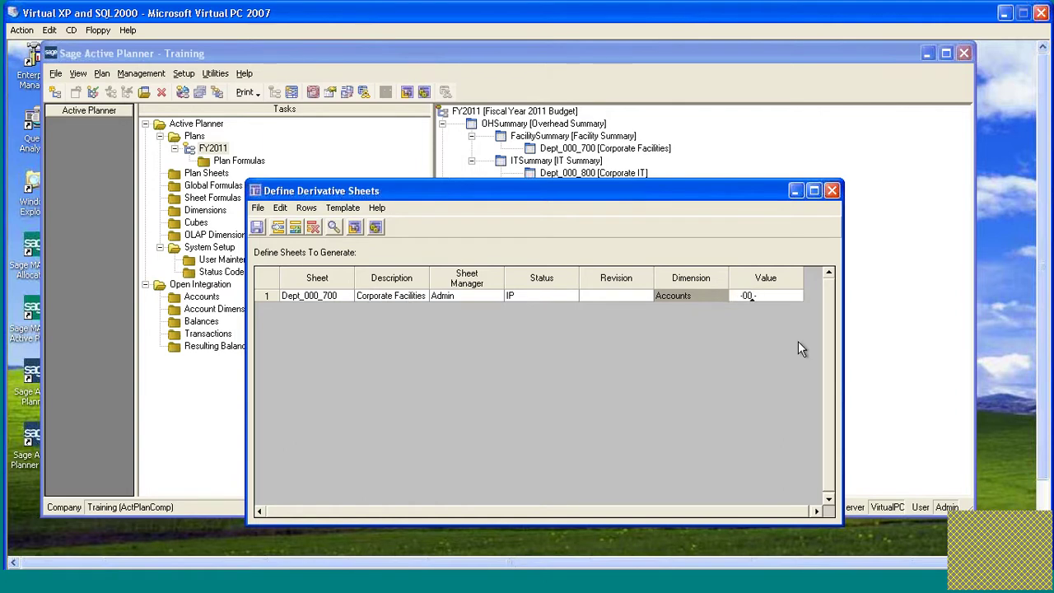
text(0)
text(00-)
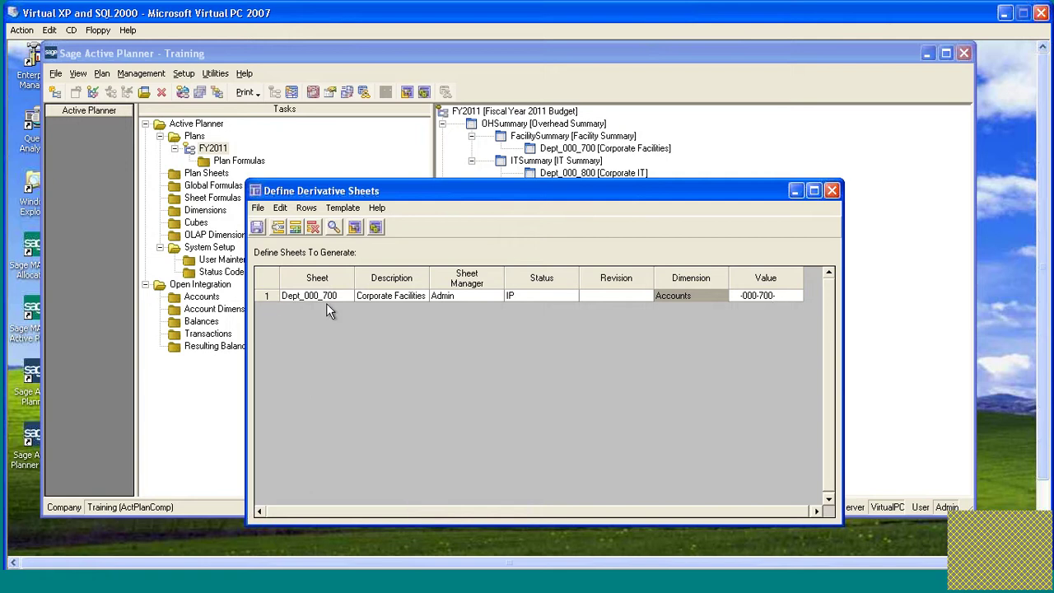
click(301, 295)
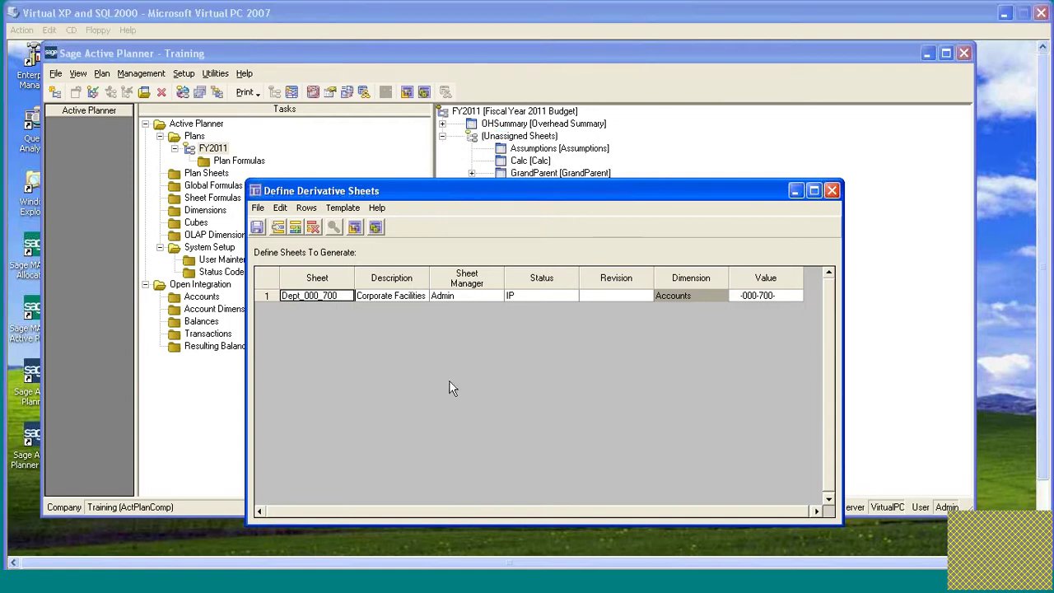
Try to generate Dept_000_700 from the template with Replace Derivative, read the processing report, and close the derivative definitions.
click(380, 231)
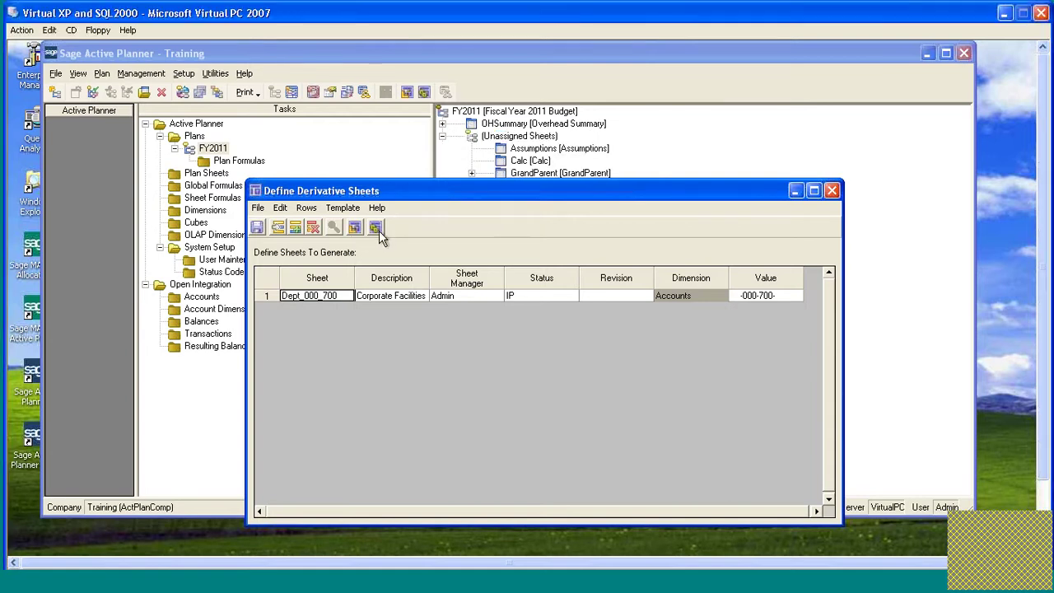
click(378, 231)
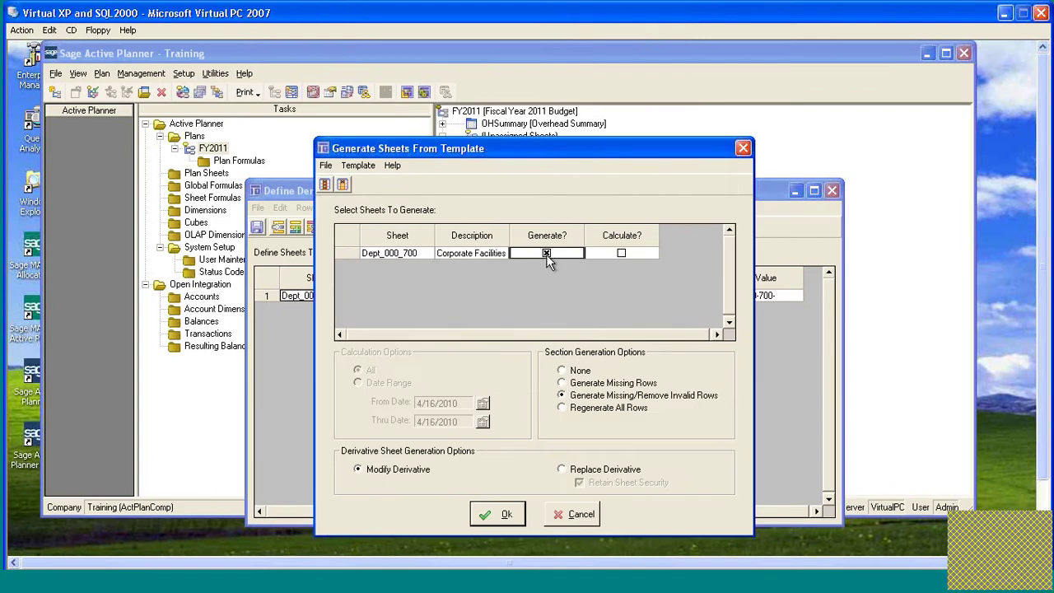
click(562, 469)
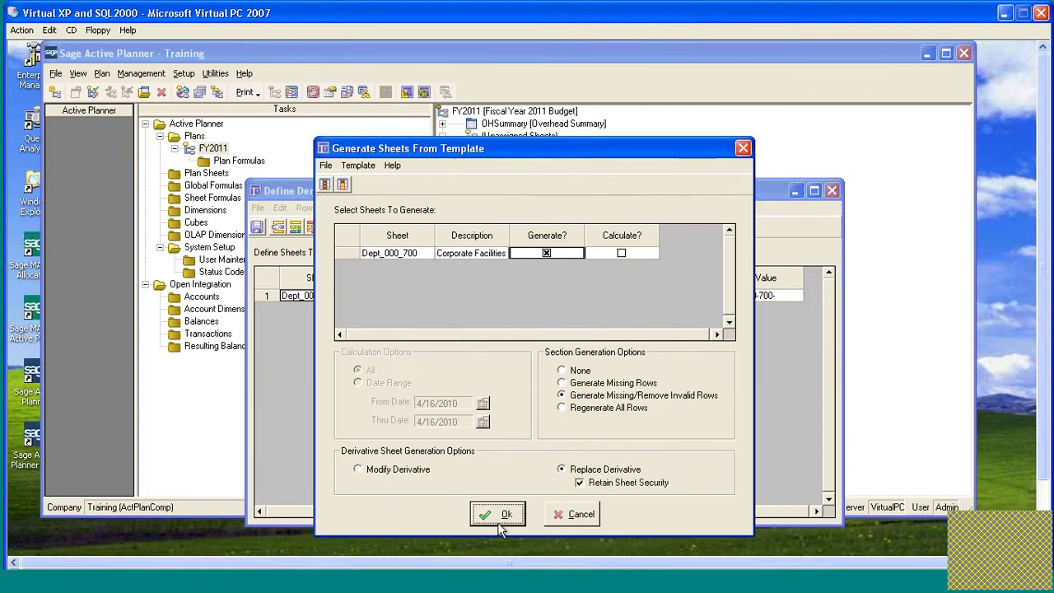
click(497, 522)
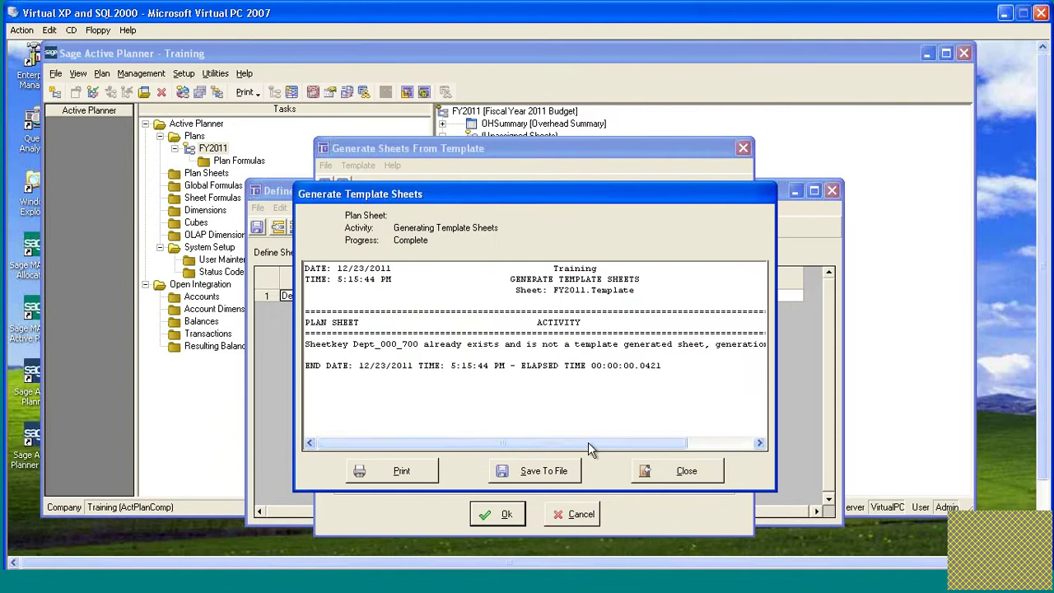
drag(588, 442, 723, 444)
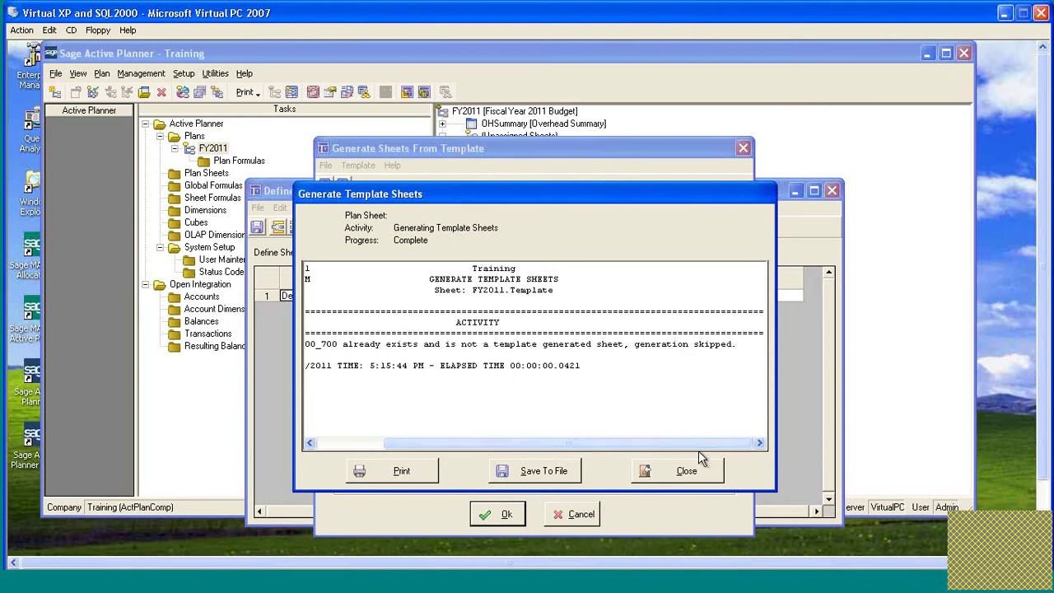
click(688, 478)
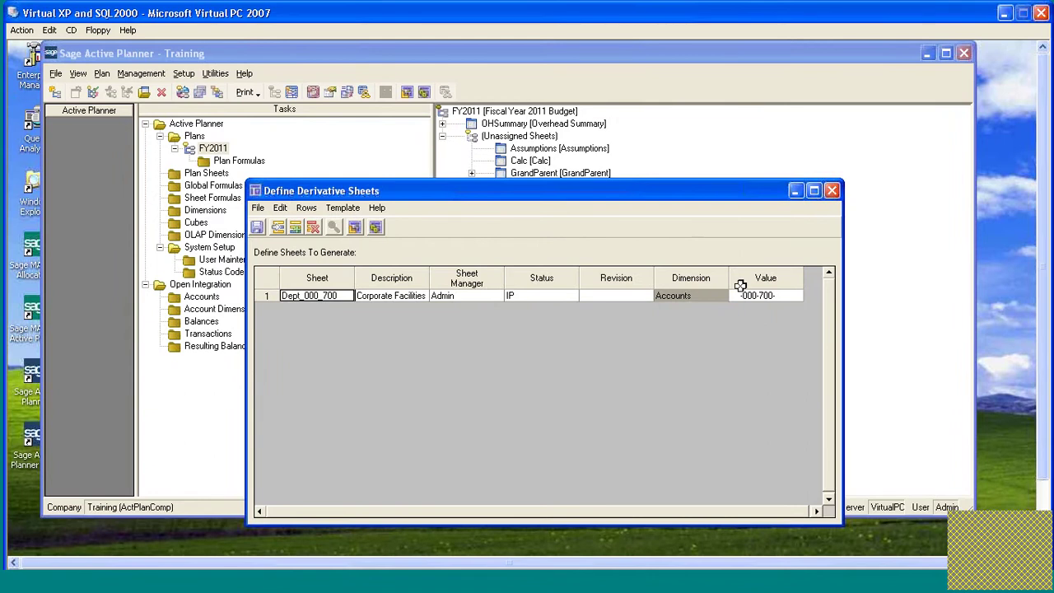
click(833, 191)
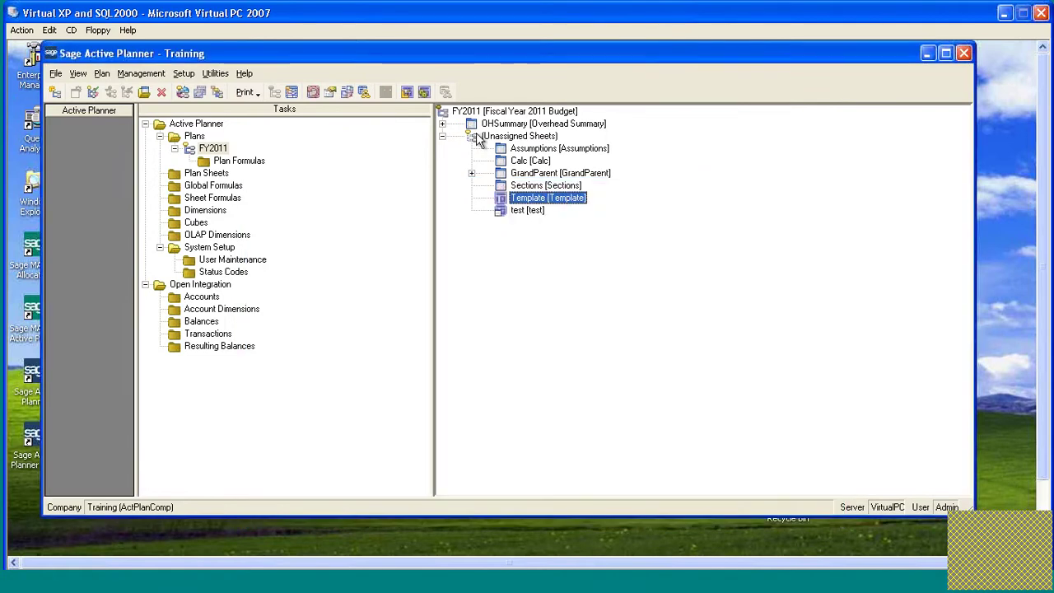
Delete the existing Dept_000_700 sheet and all its revisions from under FacilitySummary.
click(443, 124)
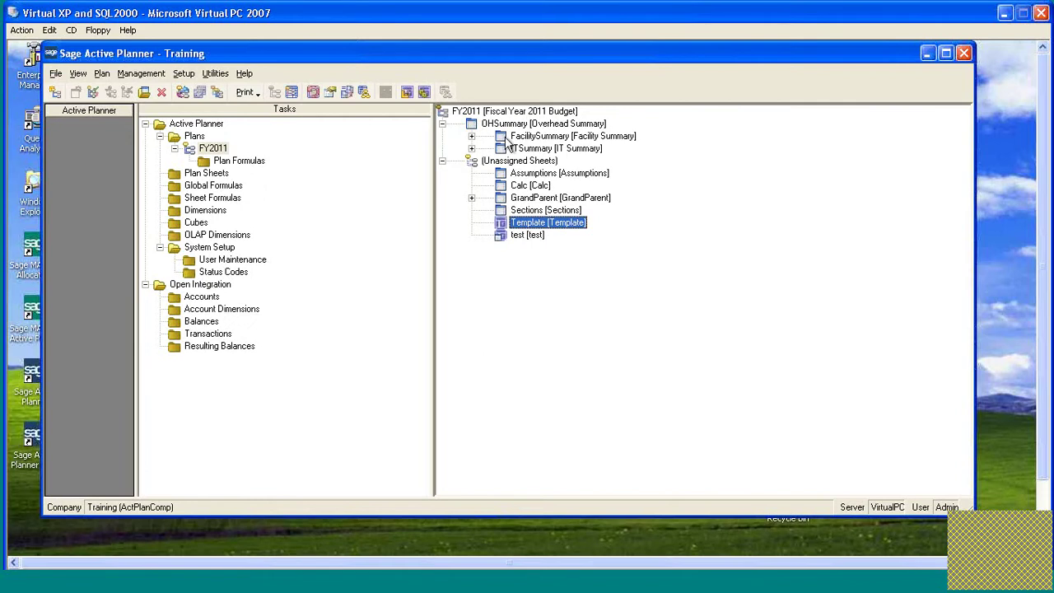
click(471, 136)
right_click(543, 149)
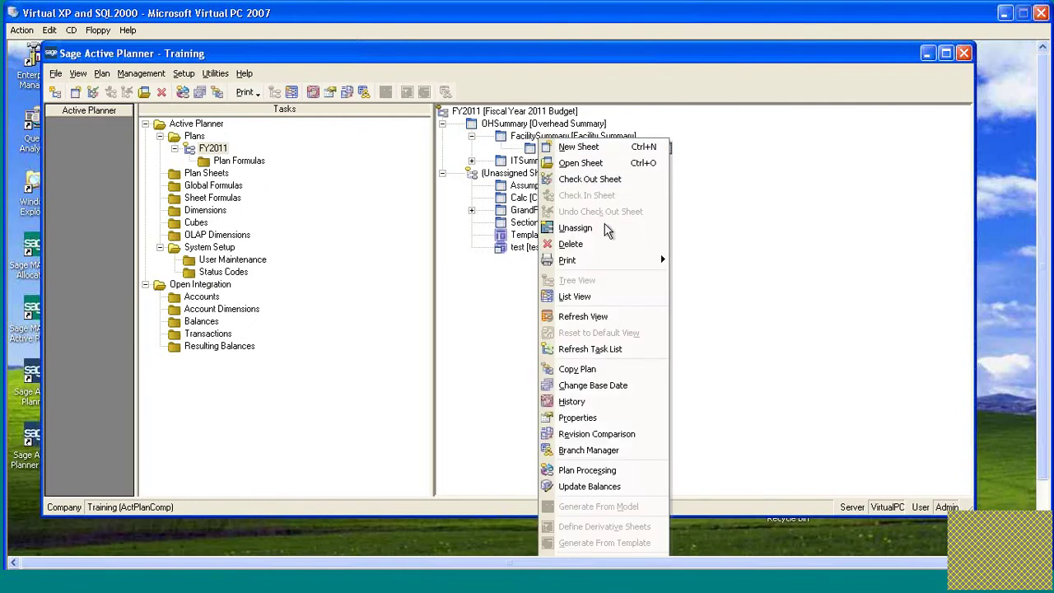
click(594, 245)
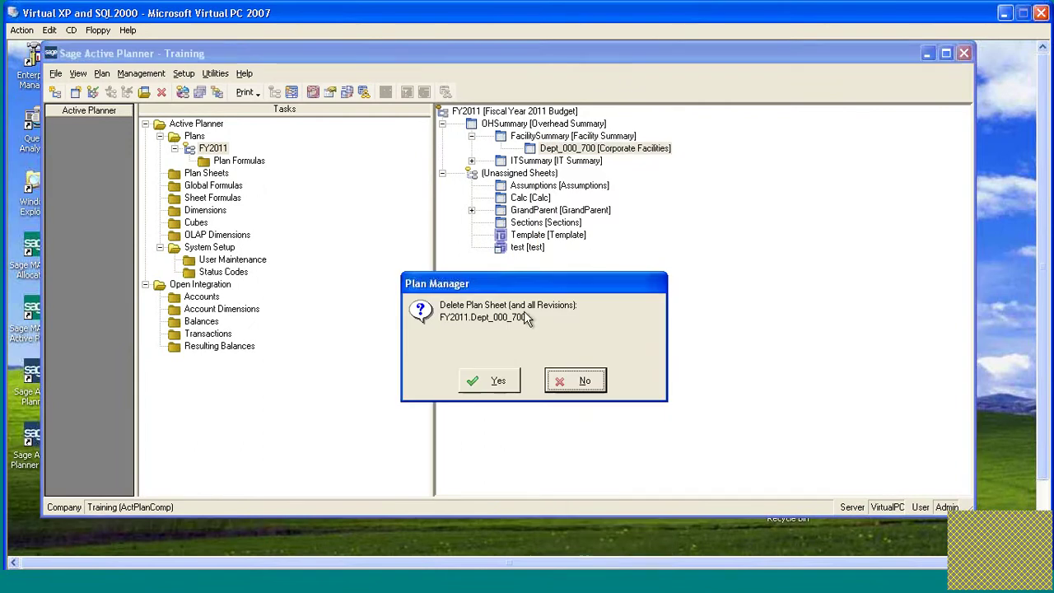
click(494, 380)
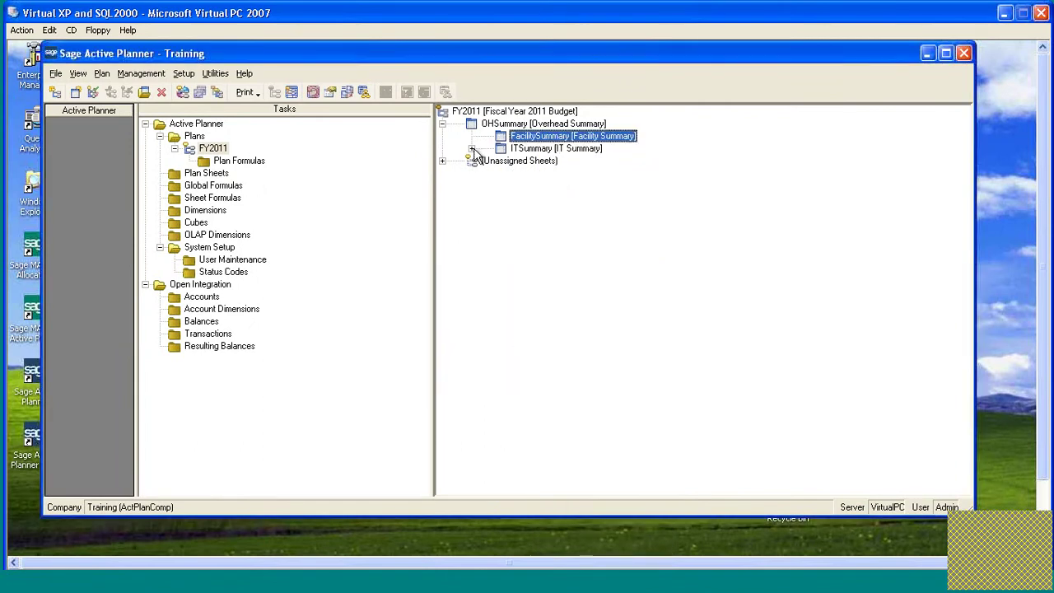
Attach the Dept_100_800, Dept_200_800, Dept_300_800 and Dept_400_800 sheets beneath Dept_000_800 in ITSummary.
click(471, 149)
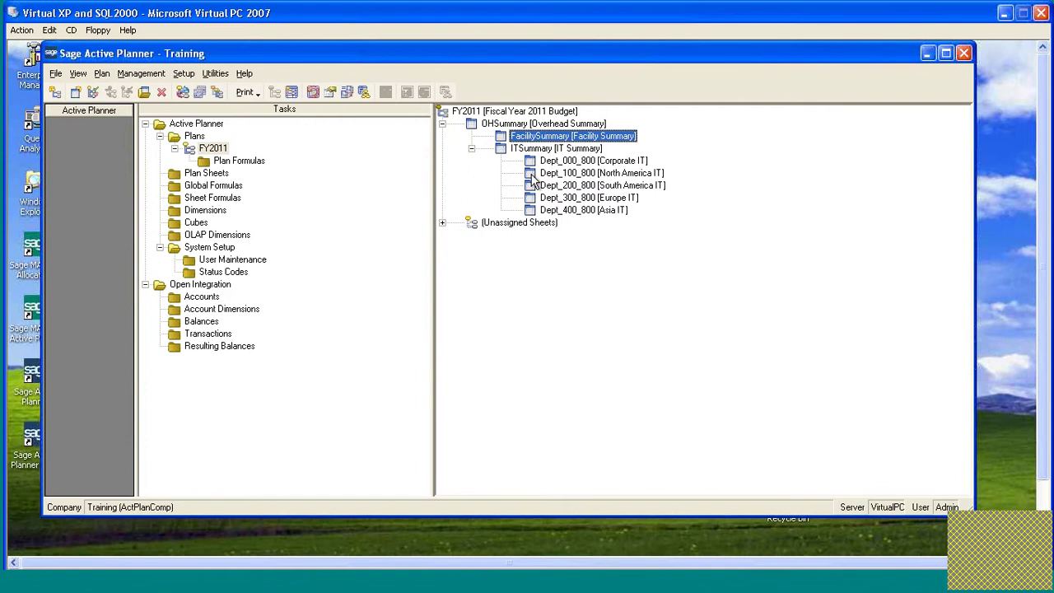
click(533, 175)
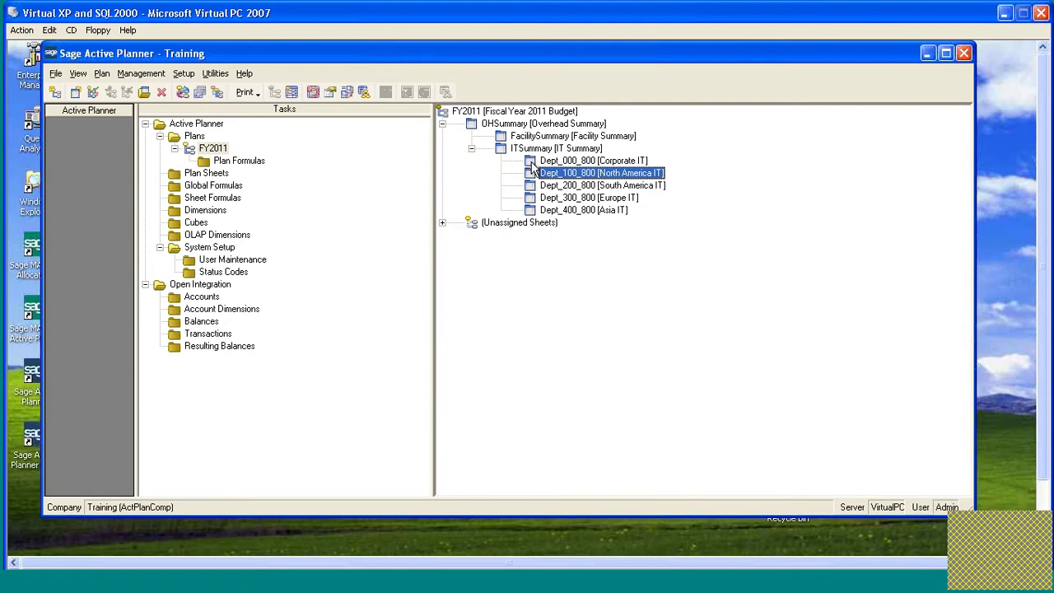
drag(533, 172, 531, 162)
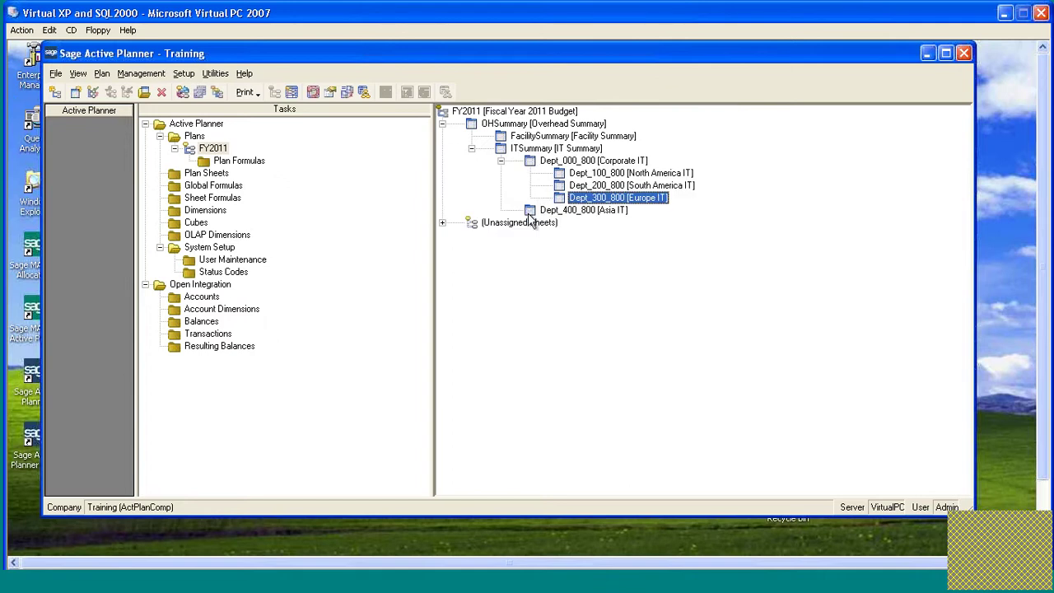
drag(530, 211, 532, 162)
Delete Dept_000_800 together with all its attached sheets, and expand the unassigned sheets in the plan tree.
right_click(533, 160)
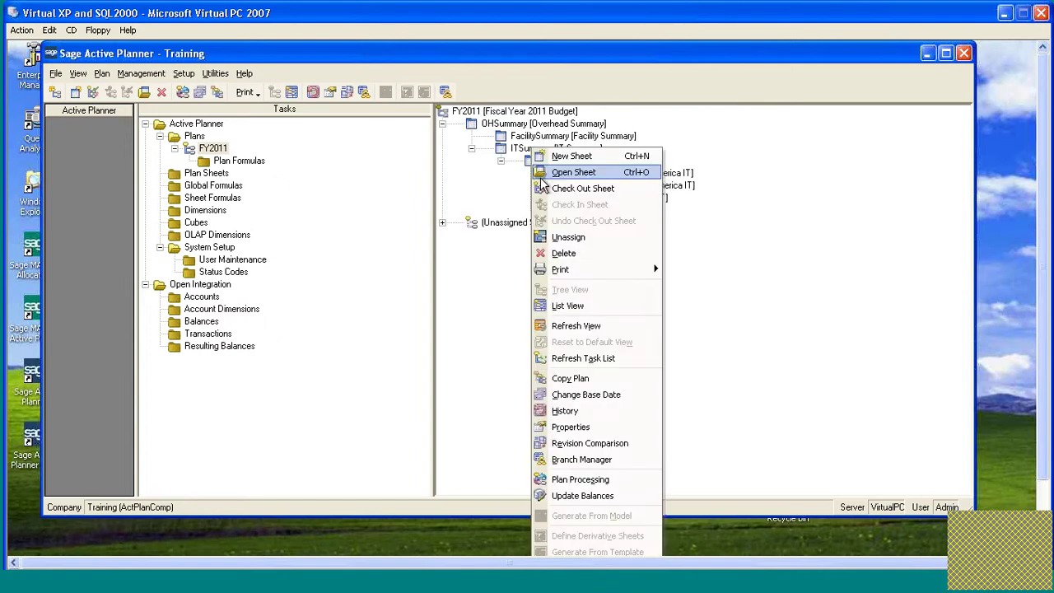
click(563, 253)
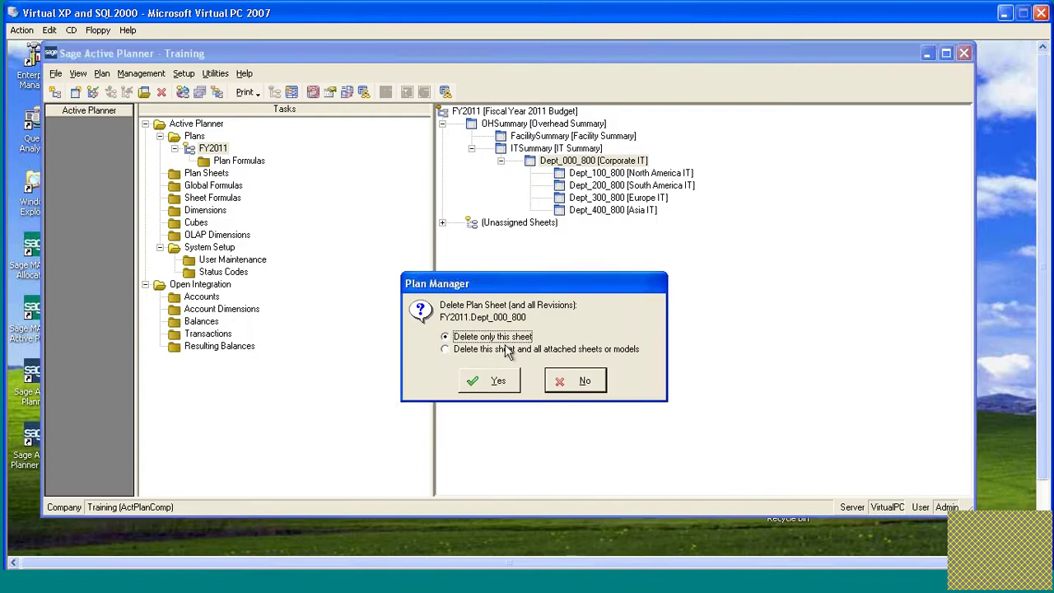
click(474, 349)
click(492, 380)
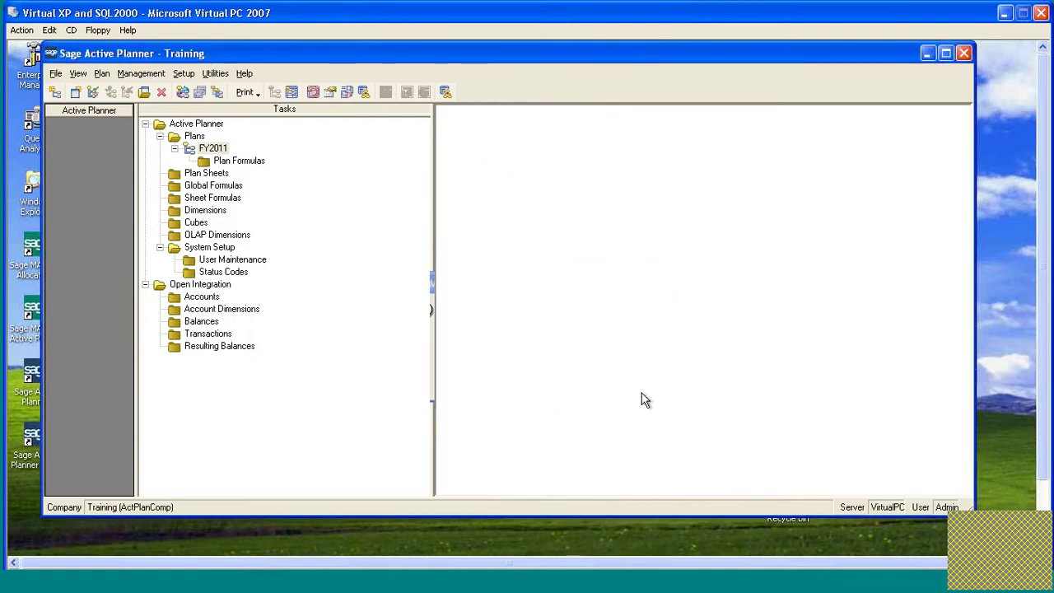
click(442, 162)
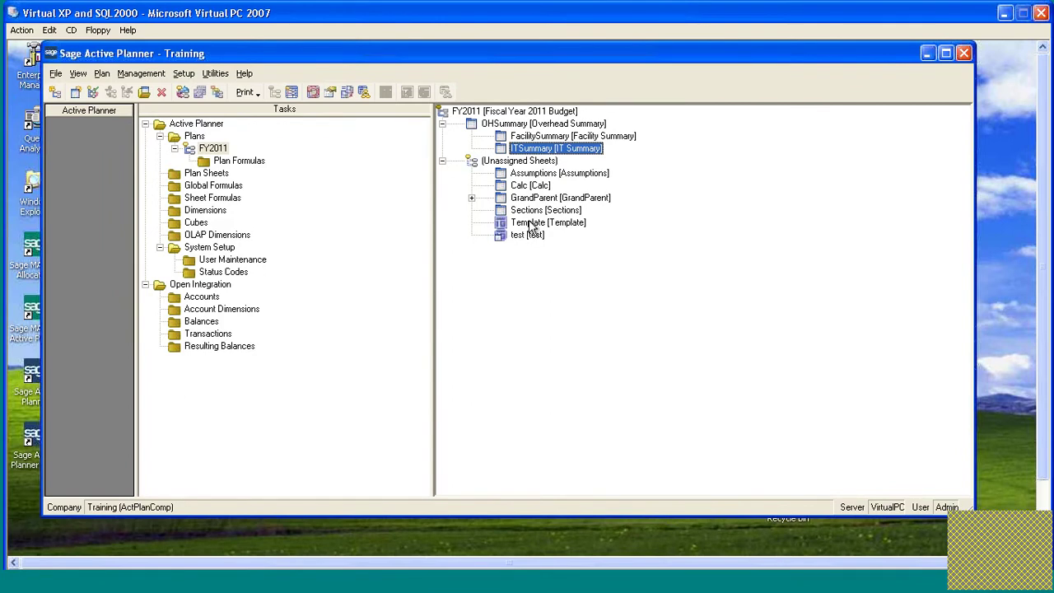
Open the Template plan sheet's main properties and change its sheet name to DeptExpTMP.
double_click(531, 225)
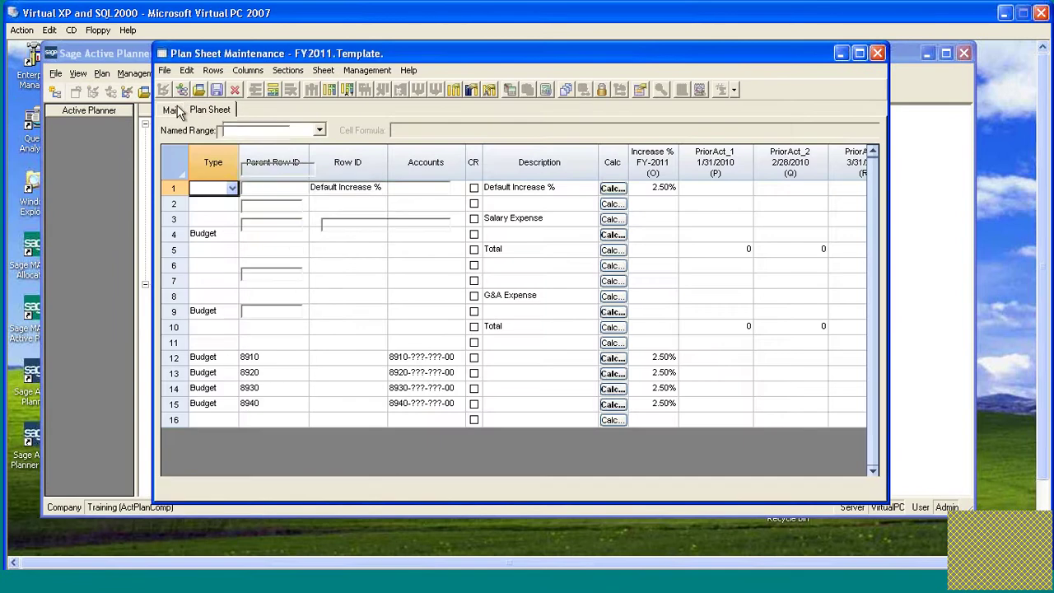
click(173, 111)
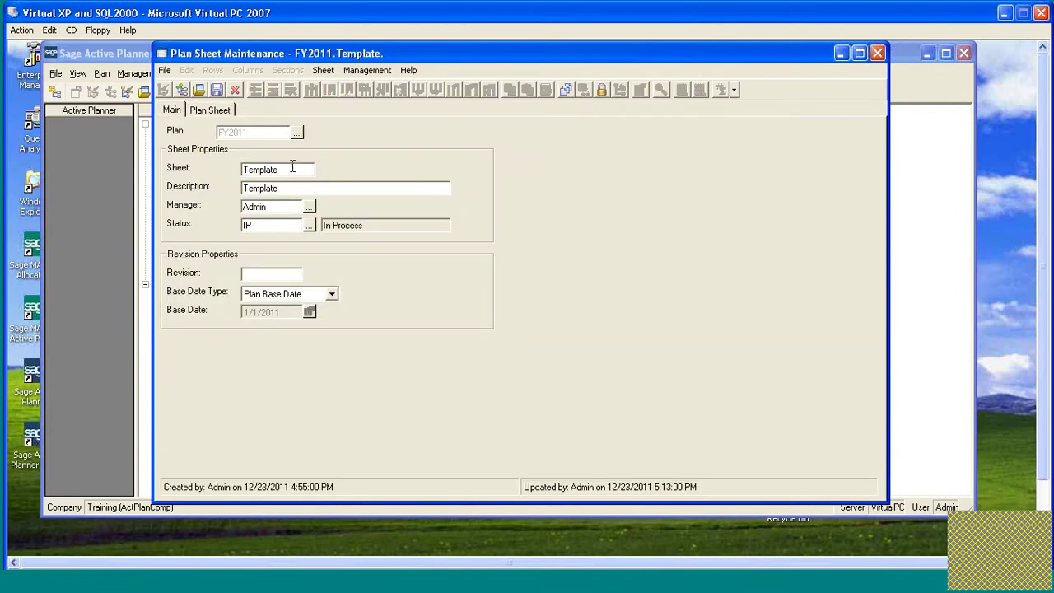
drag(297, 169, 212, 166)
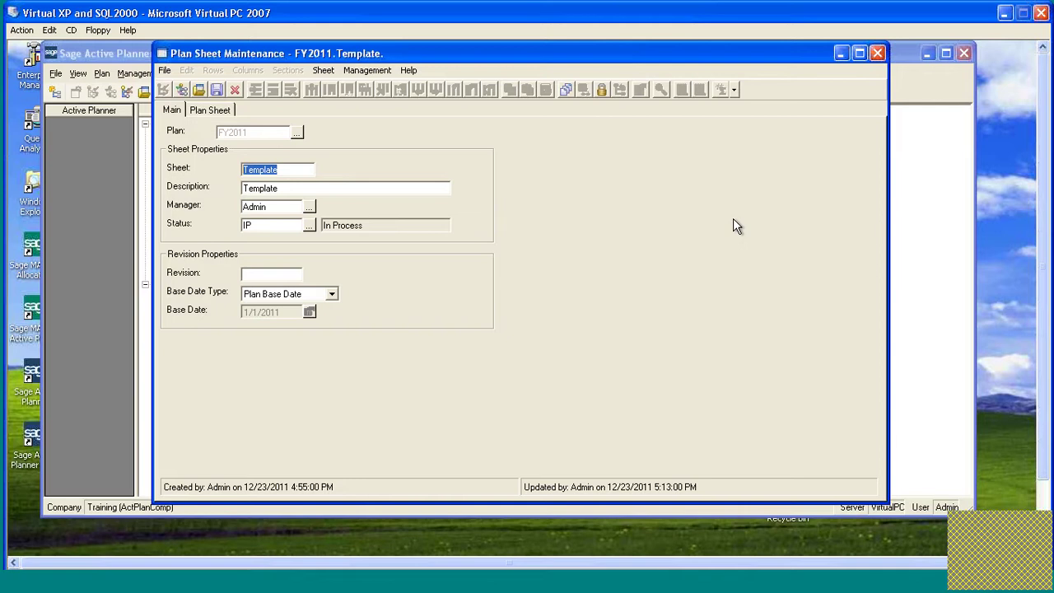
text(DeptExpTMP)
Set the sheet description to "Dept Expense Template" and save the sheet as a new record.
click(244, 188)
text(Dept )
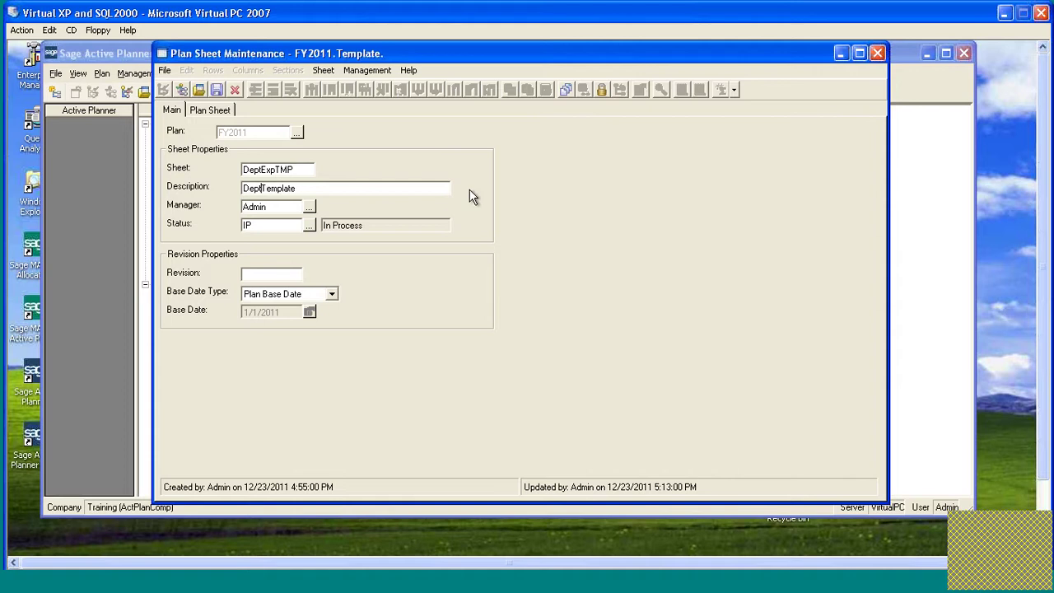
text(Expense)
click(217, 89)
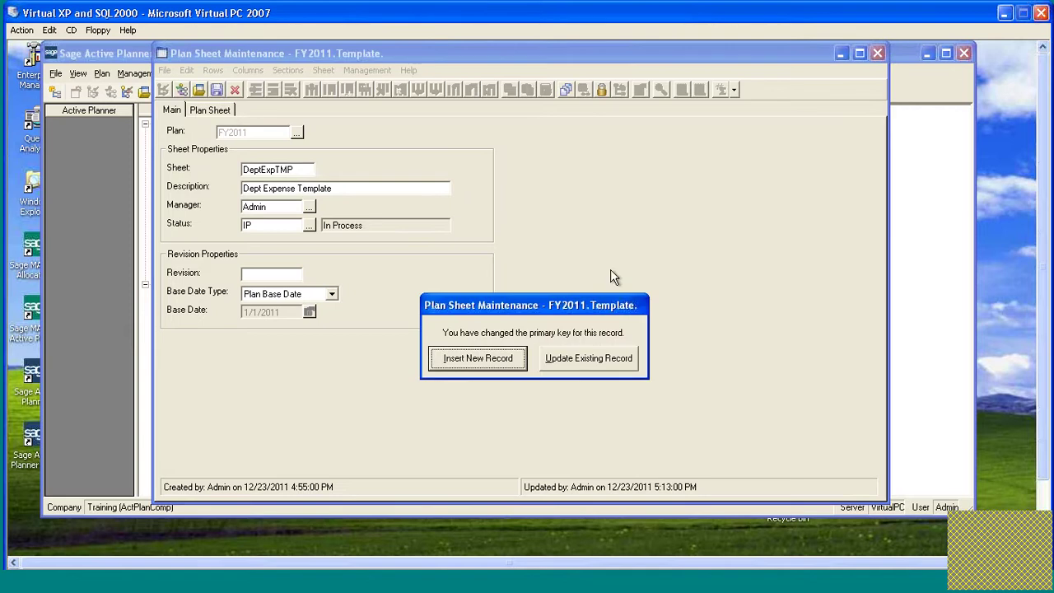
click(492, 360)
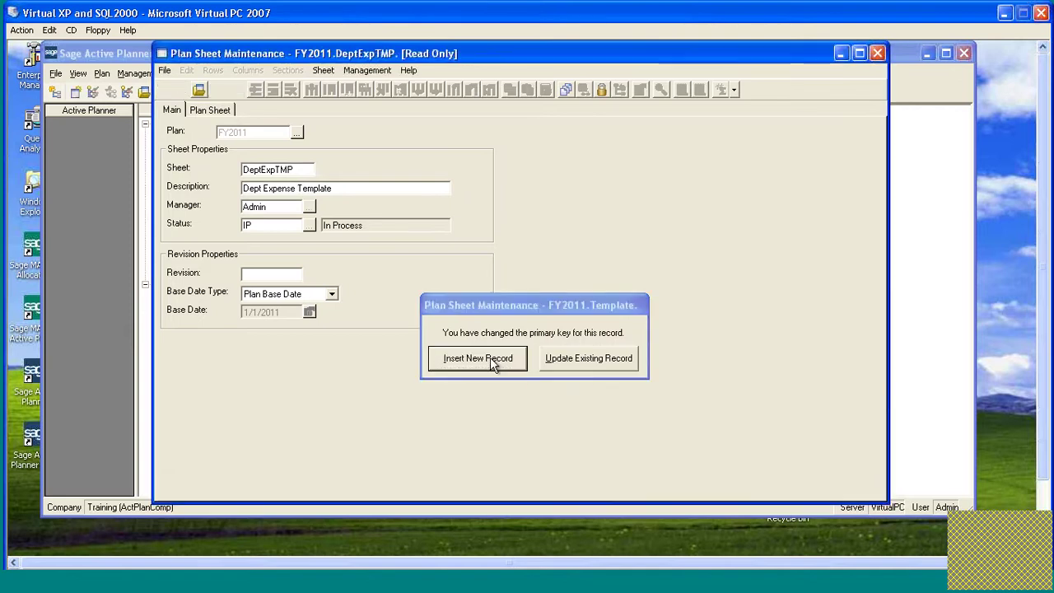
Delete rows 12 through 16 from the DeptExpTMP sheet's grid and close the sheet.
click(216, 111)
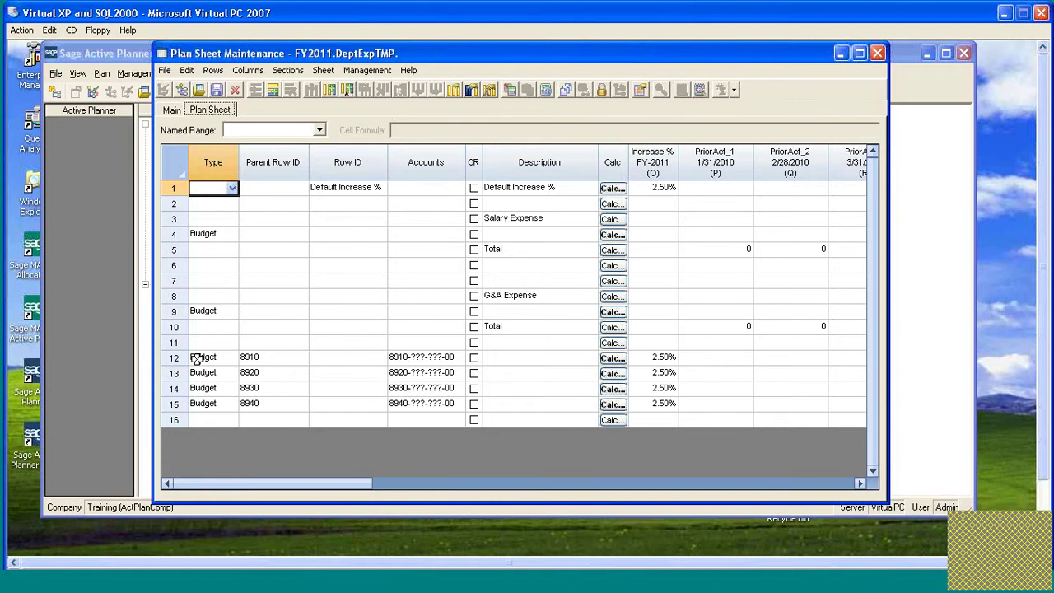
drag(174, 358, 175, 438)
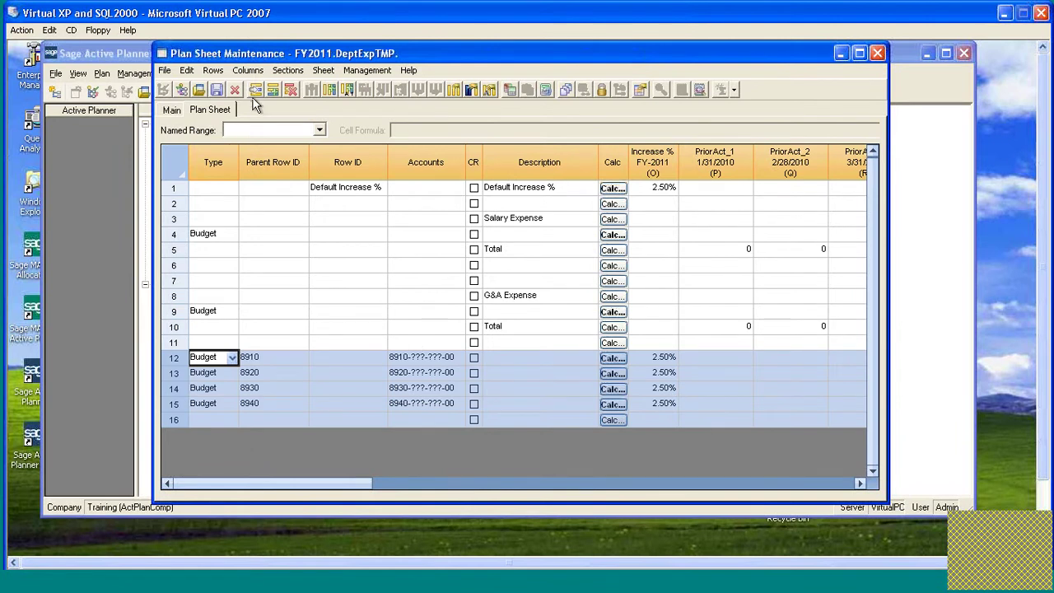
click(289, 88)
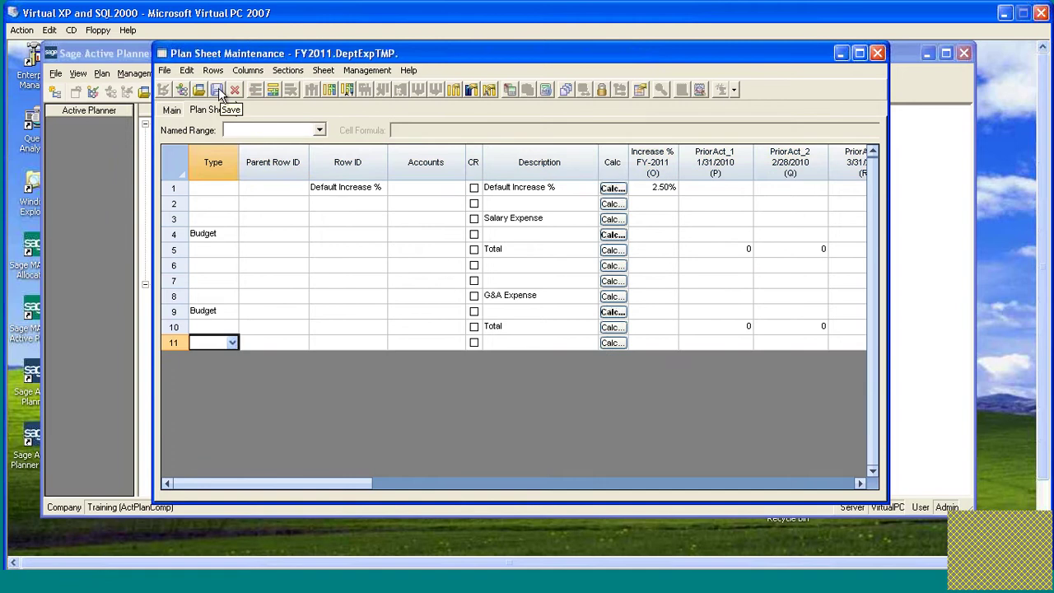
click(878, 53)
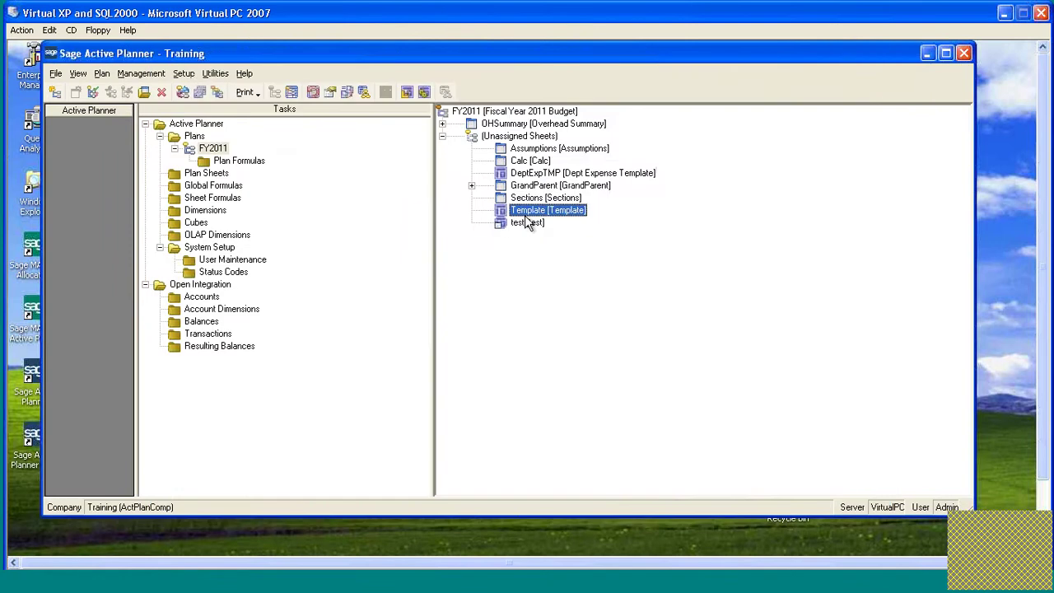
Open the derivative sheet definitions for the Template sheet and add five rows below Dept_000_700.
right_click(523, 217)
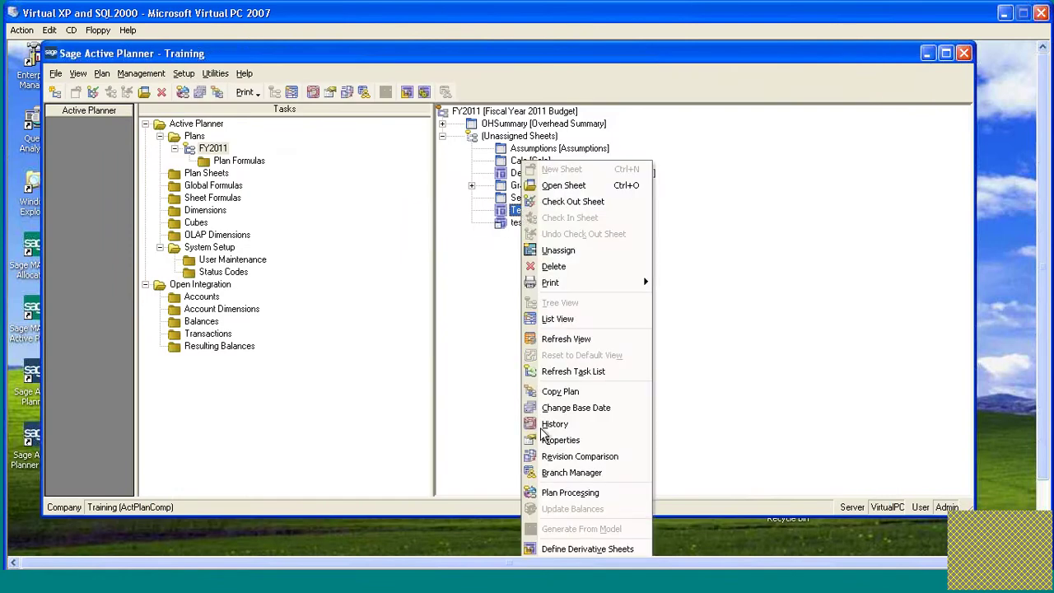
click(579, 550)
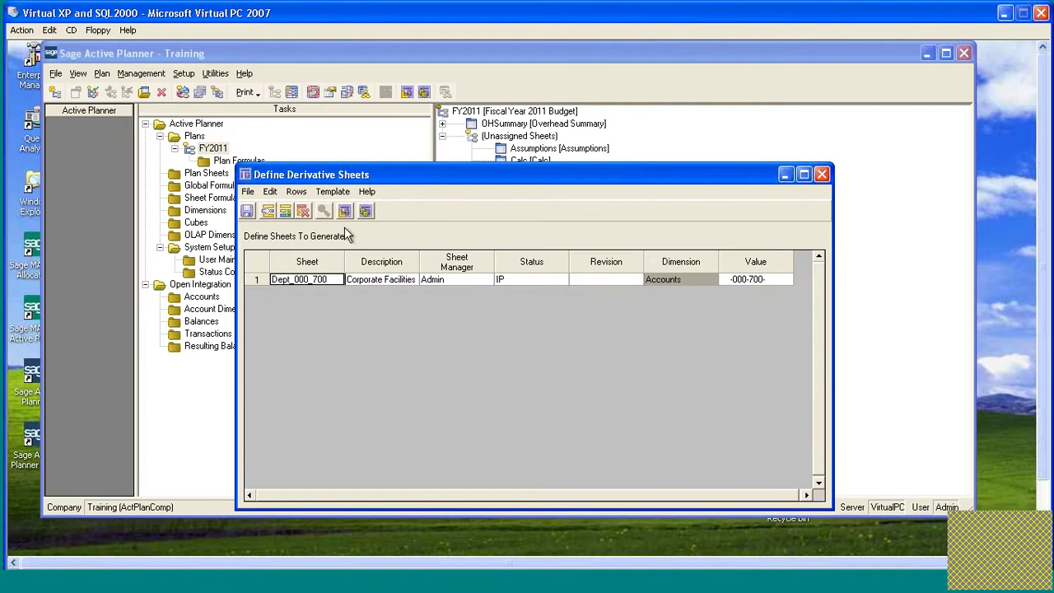
click(286, 213)
click(286, 212)
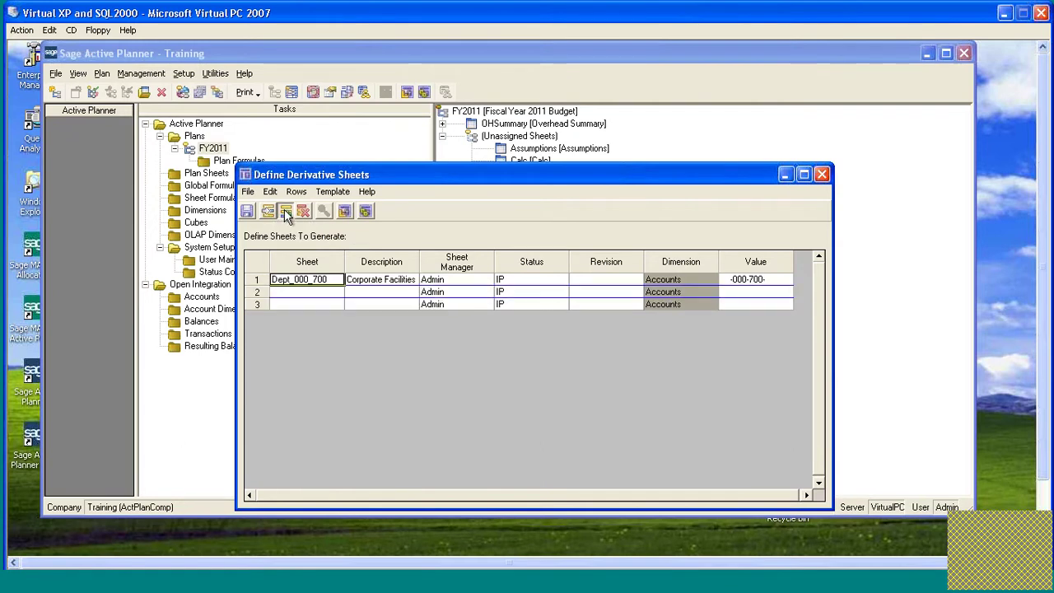
click(286, 212)
click(286, 213)
click(286, 212)
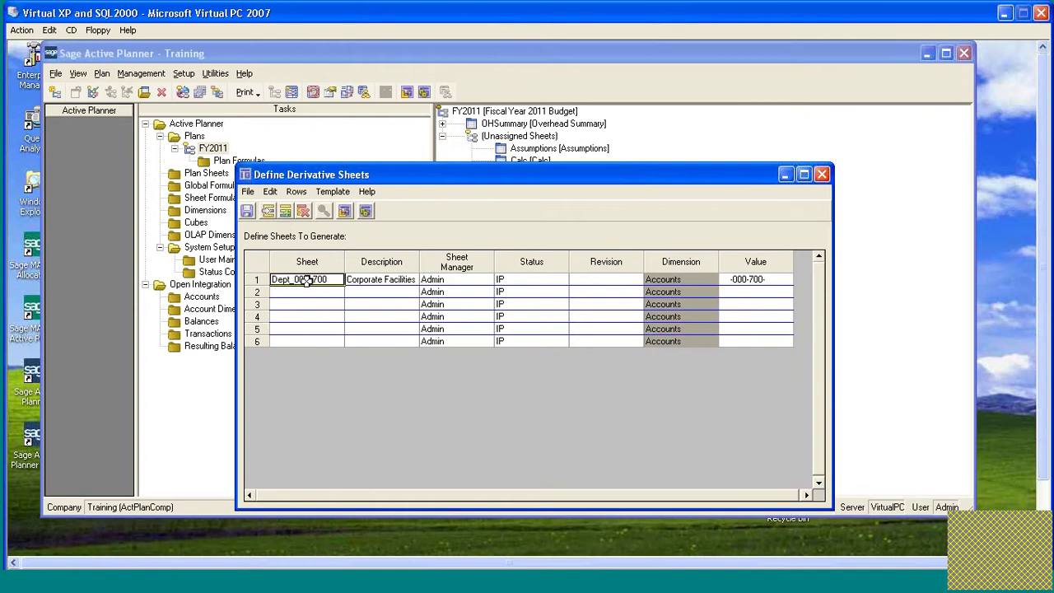
Fill the sheet names of rows 2 to 6 with Dept_000_700.
click(307, 291)
text(Dept_000_700)
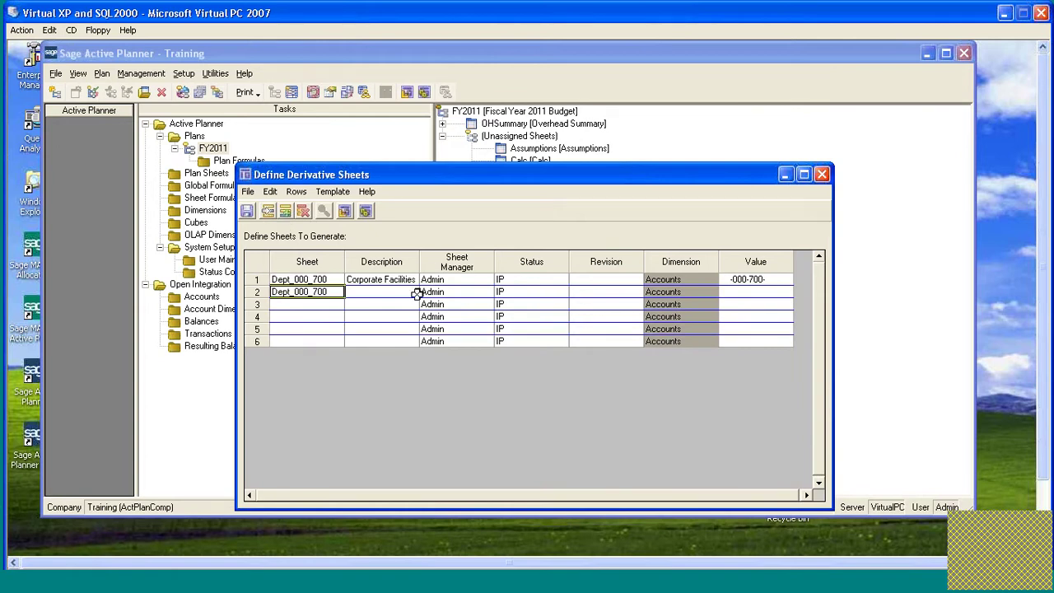
key(Down)
text(Dept_000_700)
key(Down)
text(Dept_000_700)
key(Down)
key(ctrl+v)
key(Down)
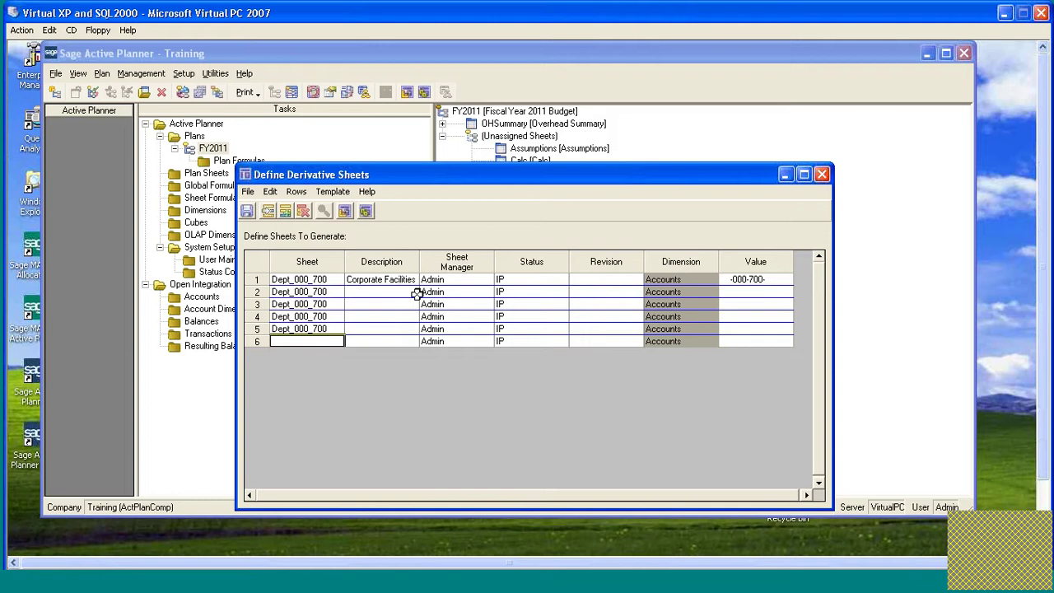
key(ctrl+v)
Change the sheet names in rows 2 and 3 to Dept_000_800 and Dept_100_800.
key(Up)
key(Up)
key(Up)
key(Up)
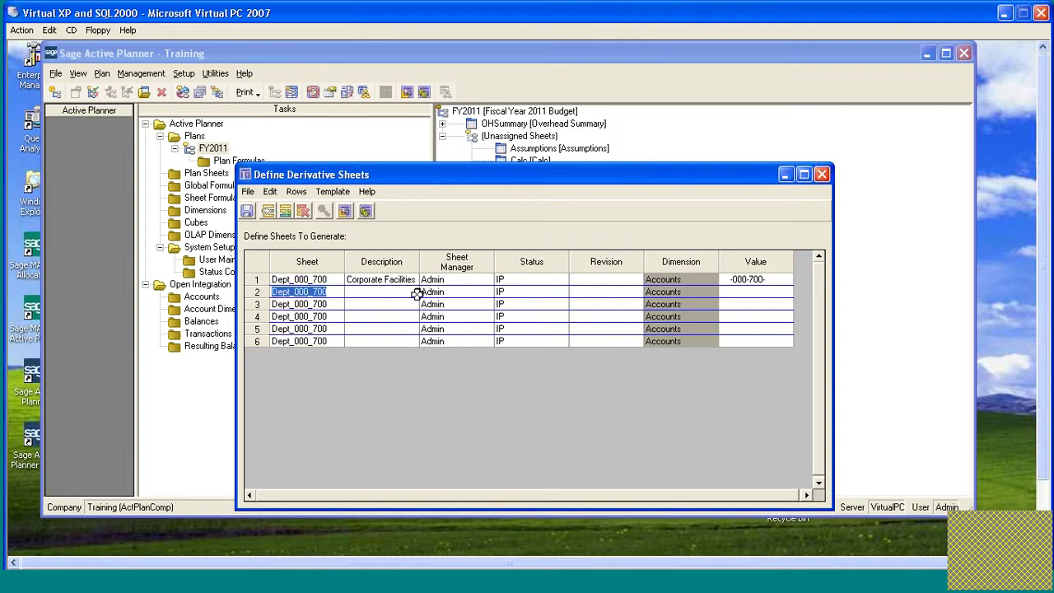
key(End)
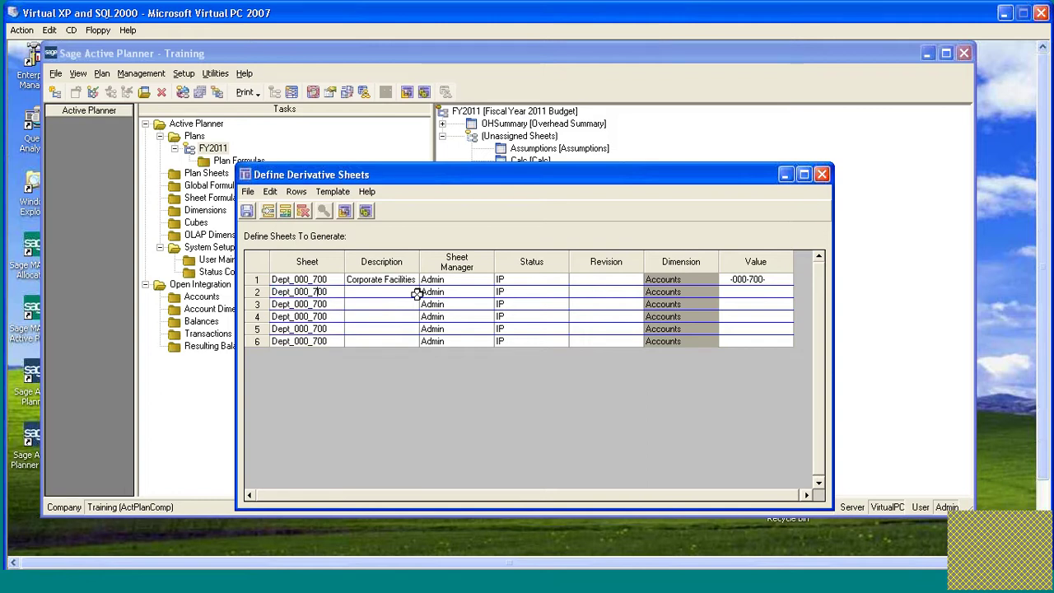
key(Left)
key(Left)
key(BackSpace)
text(8)
key(Down)
key(BackSpace)
text(1)
Change the sheet name in row 4 to Dept_200_800.
key(Down)
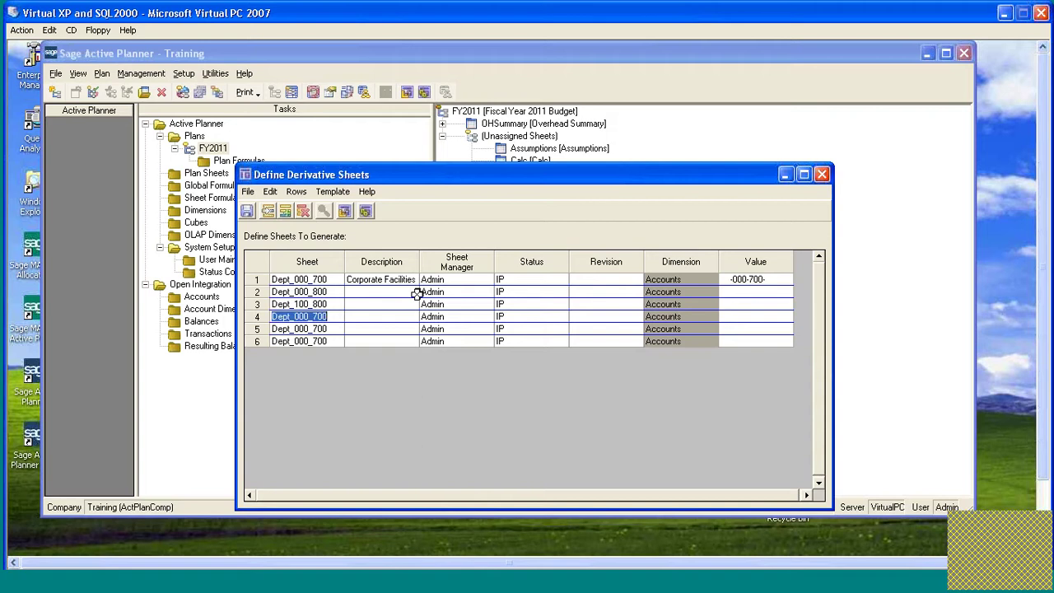
key(Left)
key(Left)
key(BackSpace)
text(8)
key(Left)
key(Left)
key(BackSpace)
text(2)
Change the sheet name in row 5 to Dept_300_800.
key(Down)
key(Left)
key(Left)
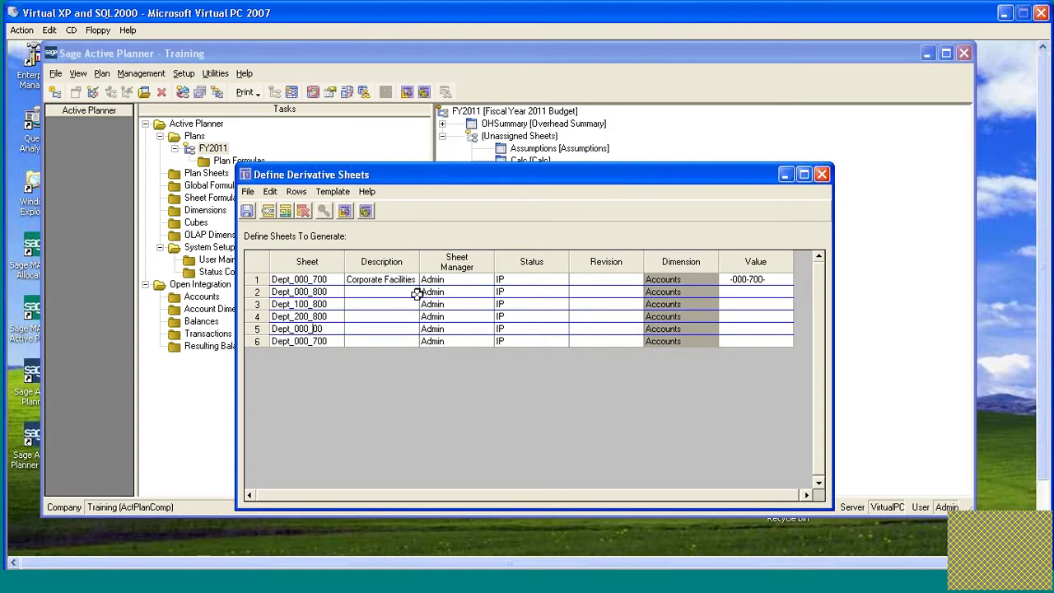
key(BackSpace)
text(8)
key(Return)
key(Return)
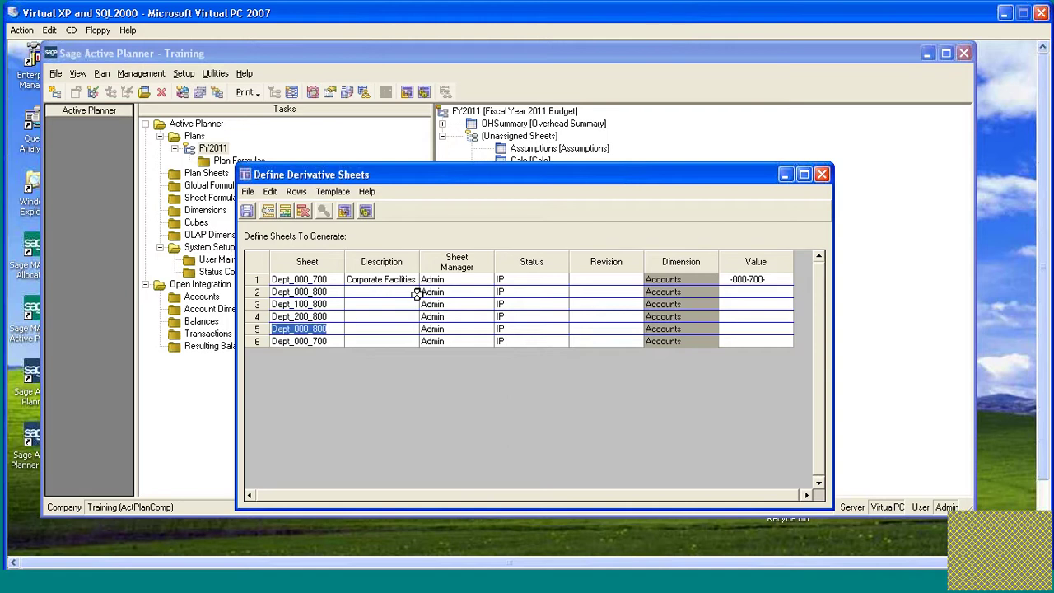
key(Left)
key(Left)
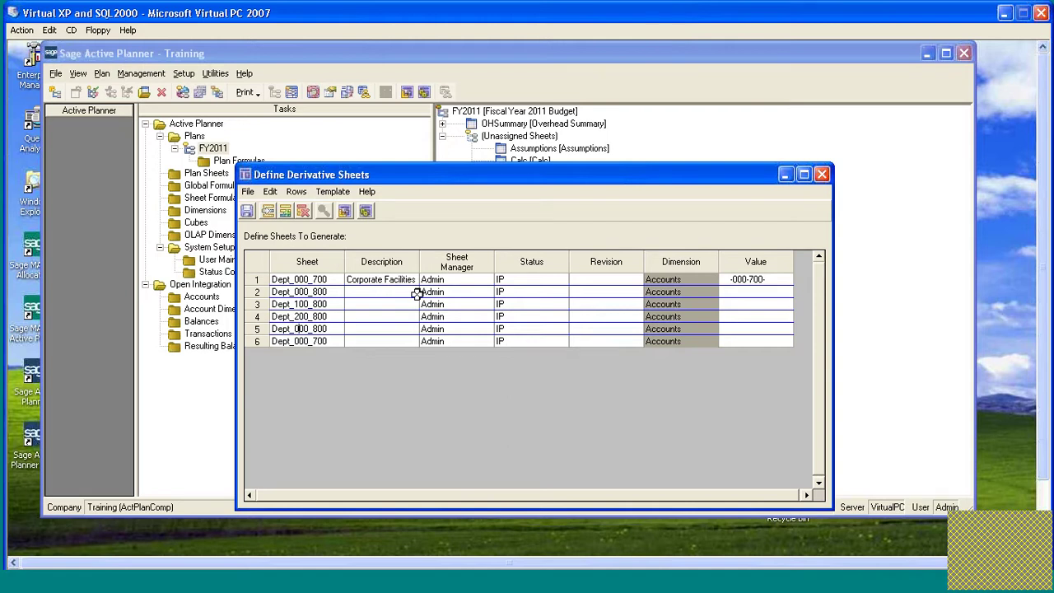
key(BackSpace)
text(3)
key(Right)
key(Right)
key(Right)
key(Left)
key(Left)
key(Left)
key(BackSpace)
key(Left)
text(3)
Change the sheet name in row 6 to Dept_400_800.
key(Down)
key(End)
key(Left)
key(Left)
key(BackSpace)
text(8)
key(Left)
key(Left)
key(Left)
key(Left)
key(BackSpace)
text(4)
Enter the descriptions "Corporate IT" for Dept_000_800 and "North America IT" for Dept_100_800.
click(386, 294)
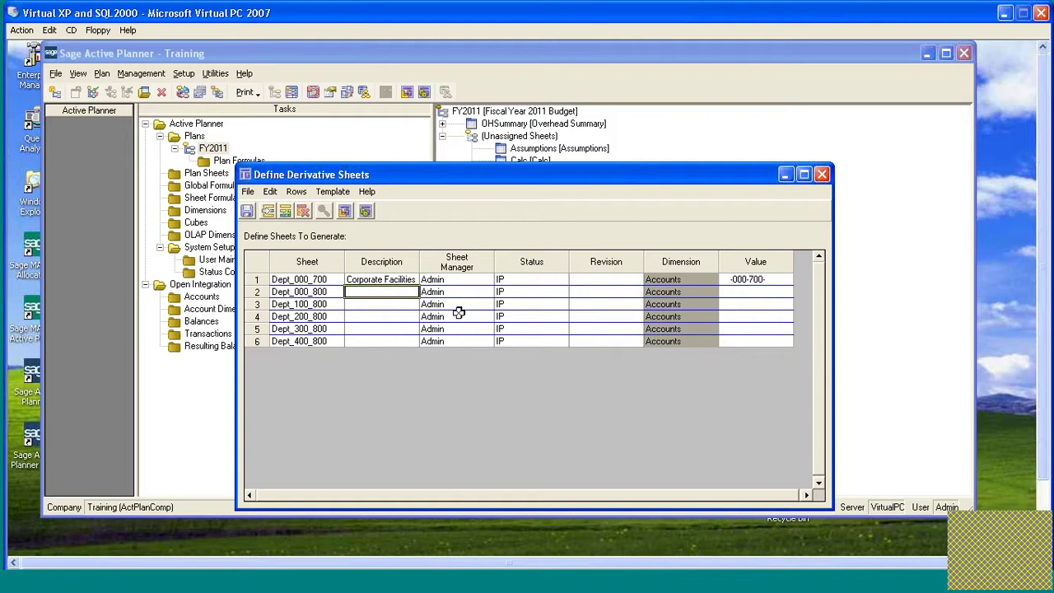
text(Corporate )
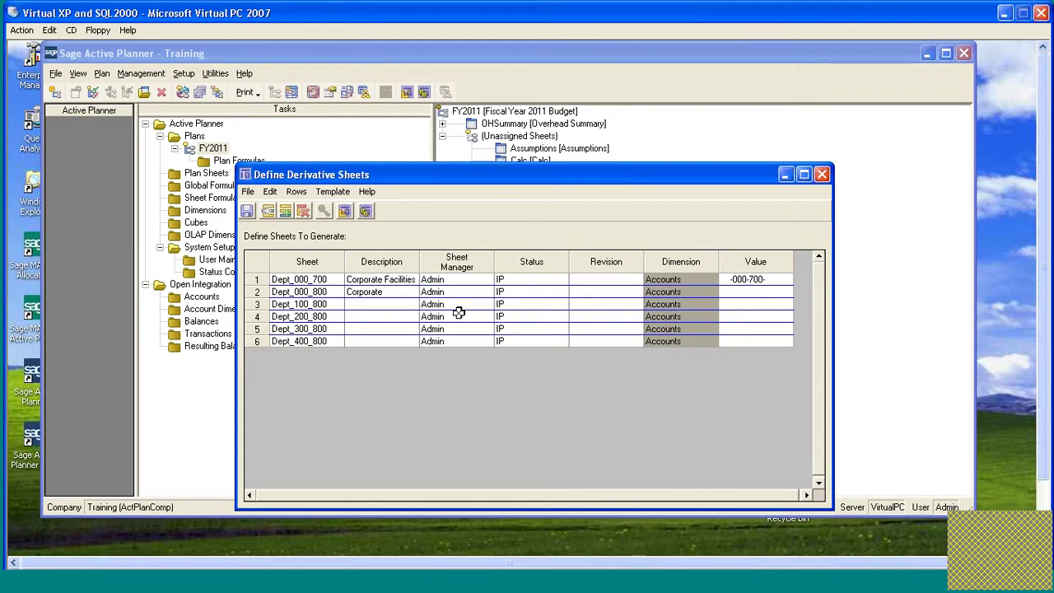
text(IT)
key(Return)
text(North America IT)
key(Return)
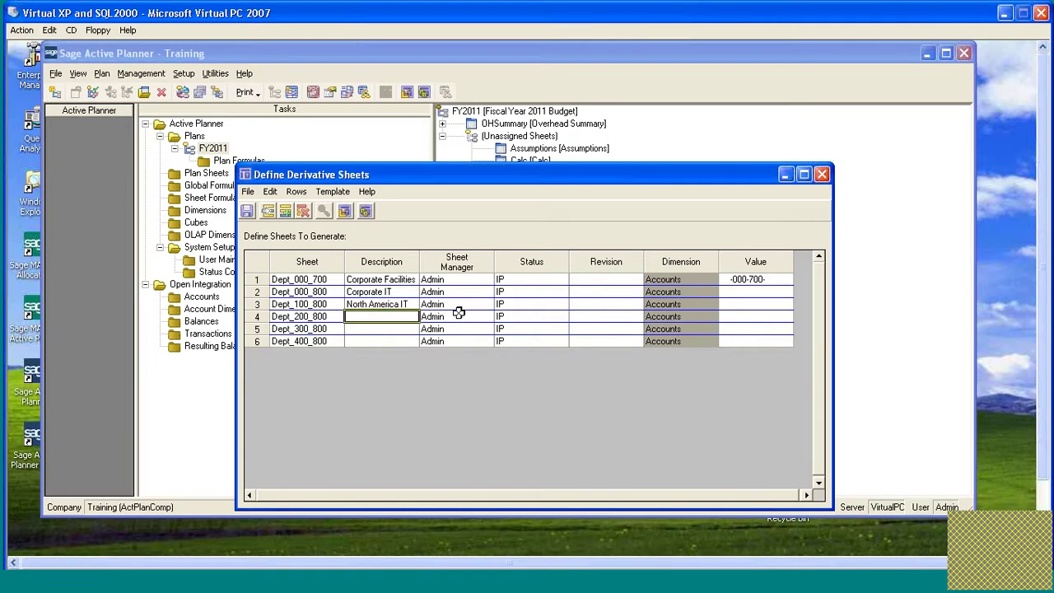
Copy the North America IT description to Dept_200_800 and edit it to "South America IT".
key(ctrl+d)
key(Left)
key(Left)
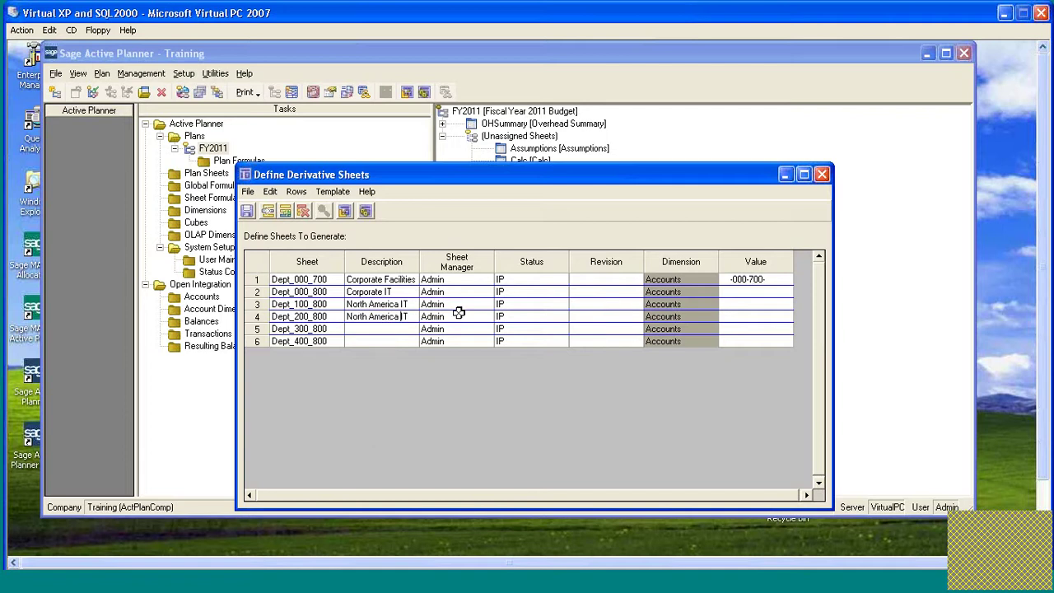
key(Left)
key(Left)
key(Left)
key(Left)
key(Left)
key(Left)
key(Left)
key(Left)
key(Left)
key(Left)
key(Left)
key(Left)
key(Left)
key(Right)
key(F2)
key(Left)
key(Left)
key(Left)
key(Left)
key(Left)
key(Left)
key(BackSpace)
key(BackSpace)
key(Delete)
text(Sou)
Enter the descriptions "Europe IT" for Dept_300_800 and "Asia IT" for Dept_400_800.
key(Down)
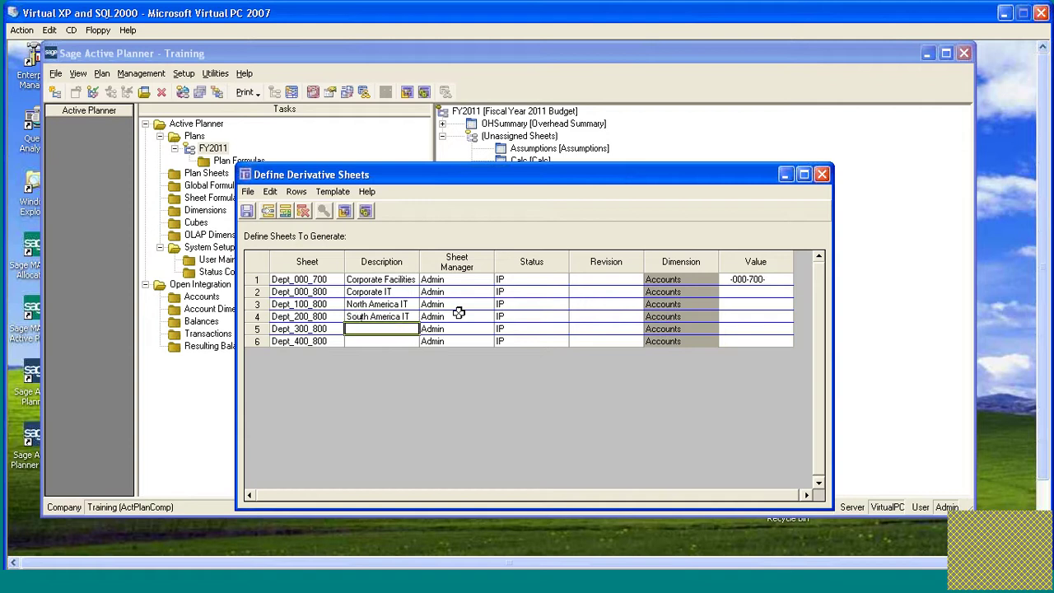
text(Eur)
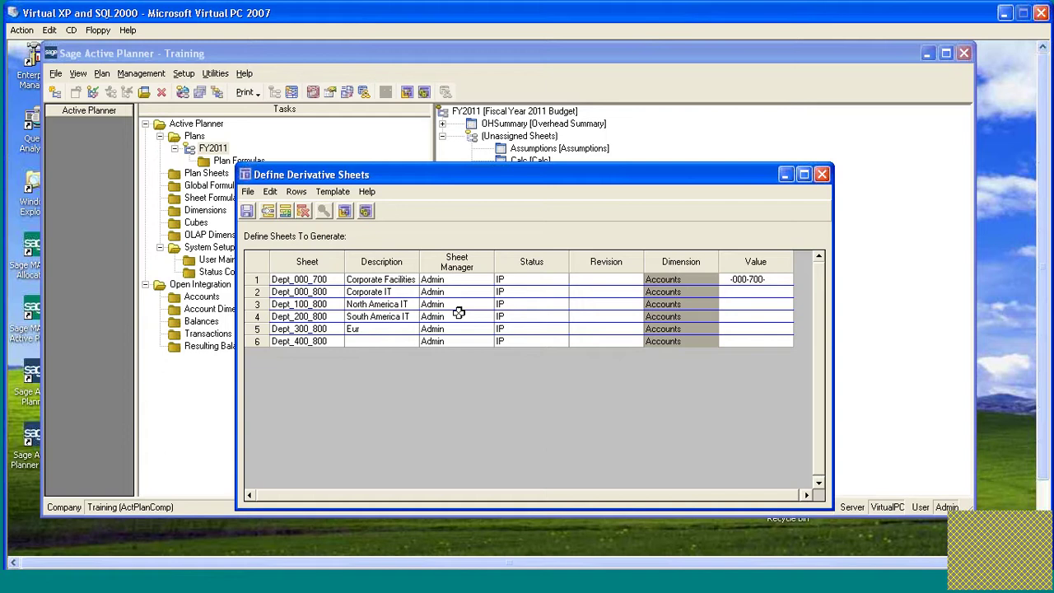
text(ope IT)
key(Down)
text(Asia IT)
Set the account dimension values of rows 2 to 6 to -000-800-, -100-800-, -200-800-, -300-800- and -400-800-.
click(755, 292)
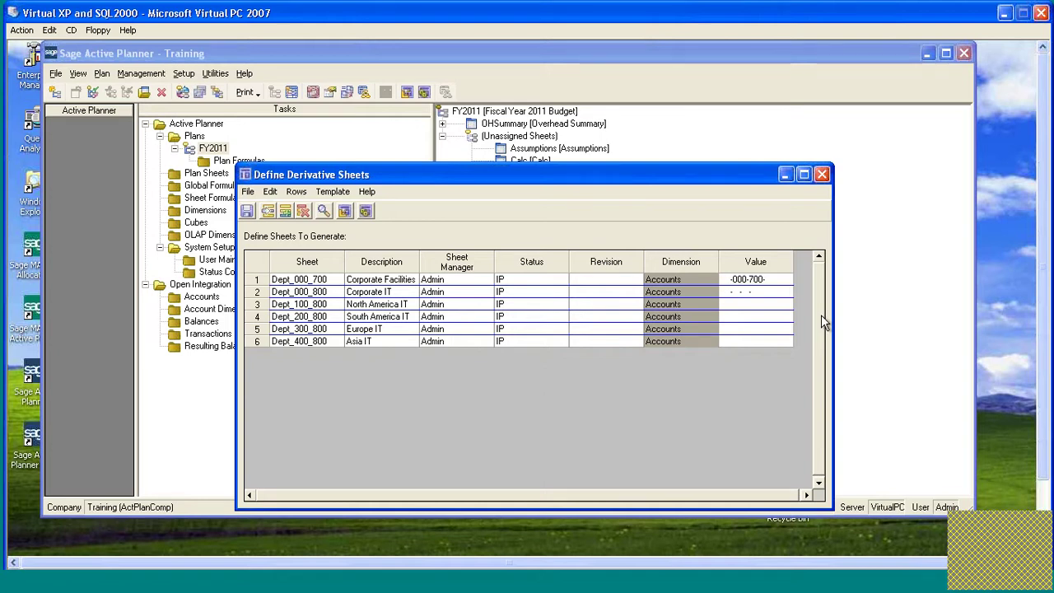
text(000-800-)
key(Return)
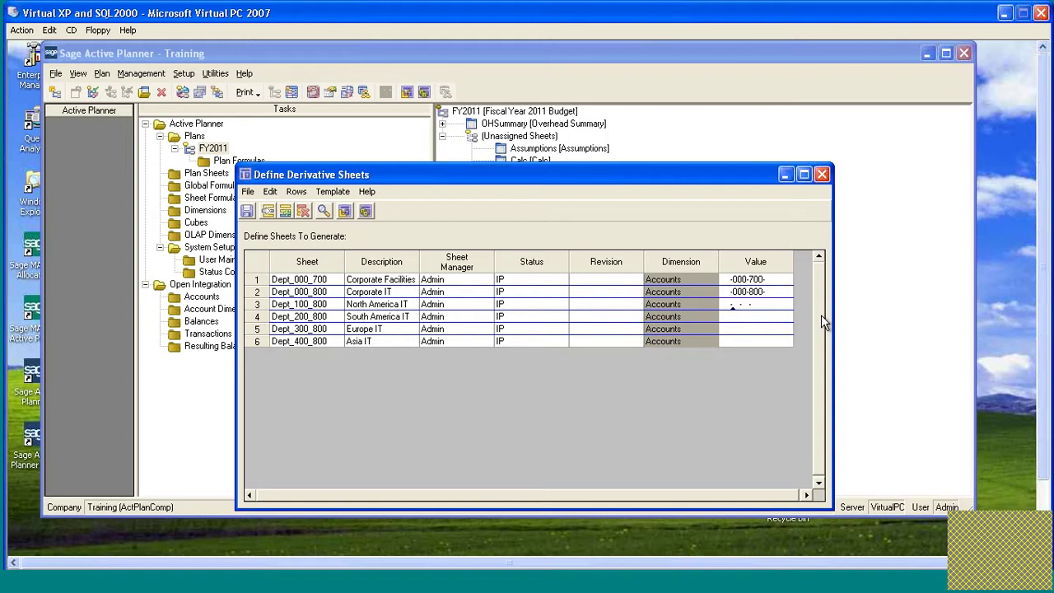
text(10080)
text(0)
text(200800)
text(300800)
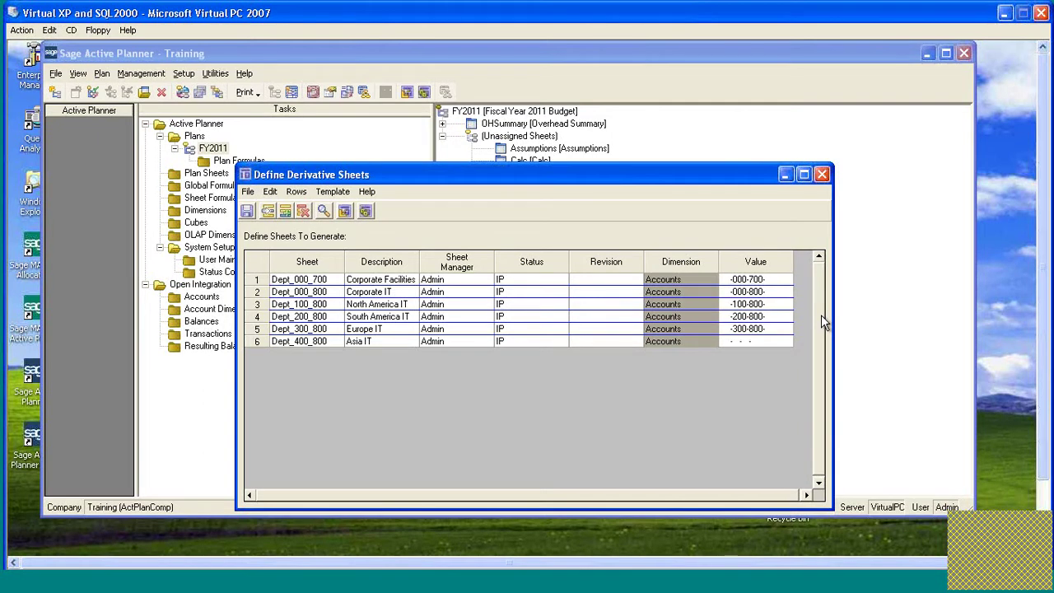
text(400)
text(800-)
Generate all six derivative department sheets from the template using Replace Derivative, with calculation enabled for Dept_000_700.
click(366, 211)
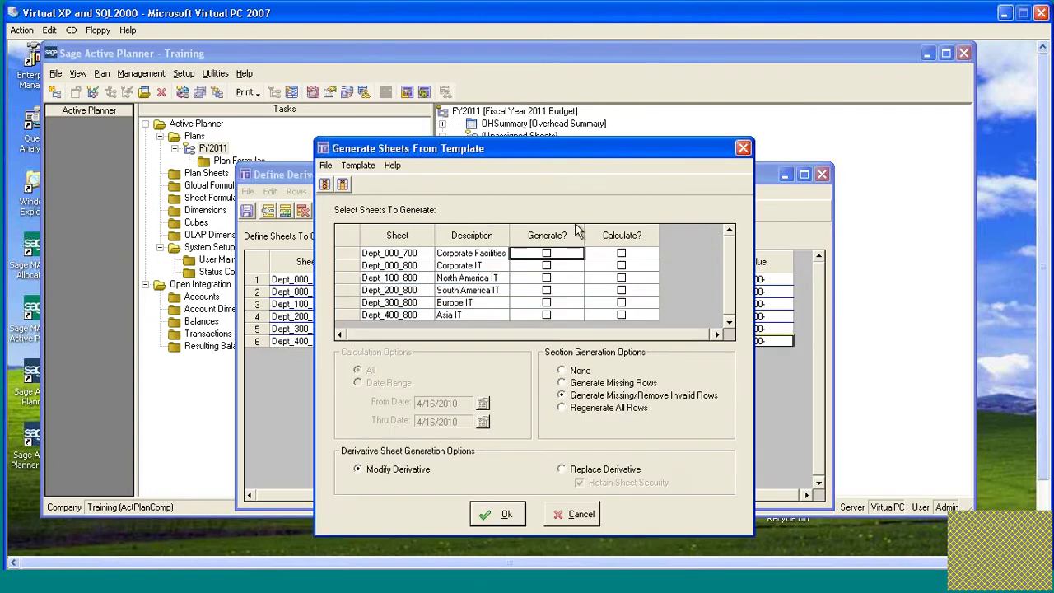
click(326, 188)
drag(620, 149, 629, 117)
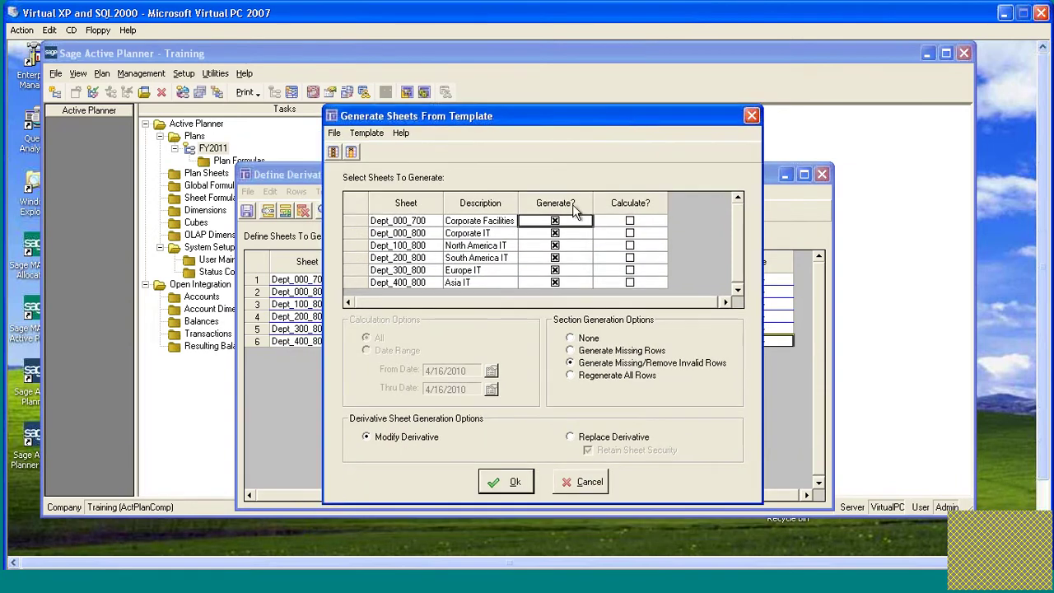
click(630, 221)
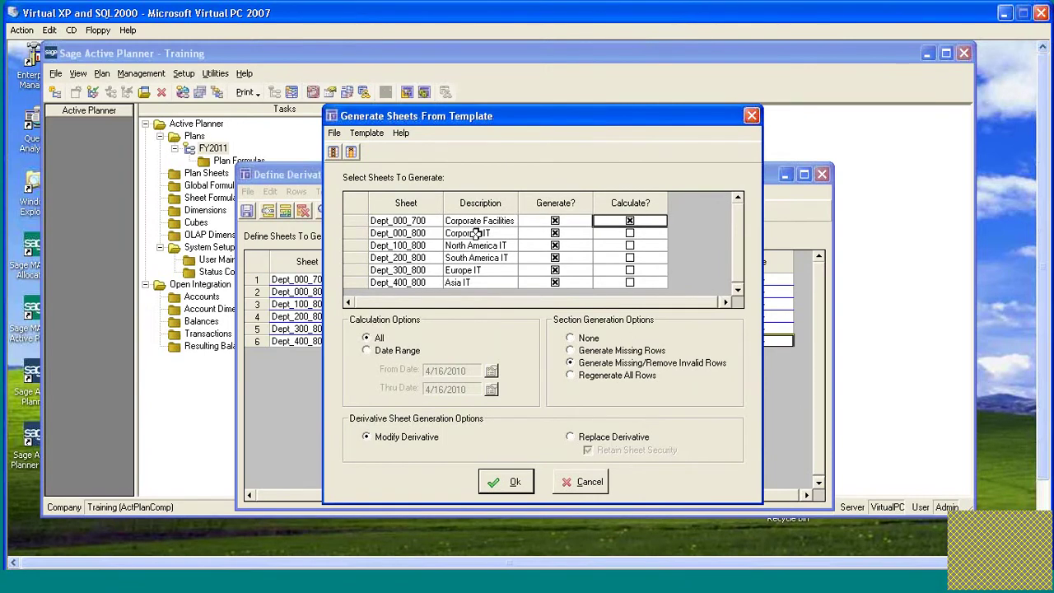
click(570, 437)
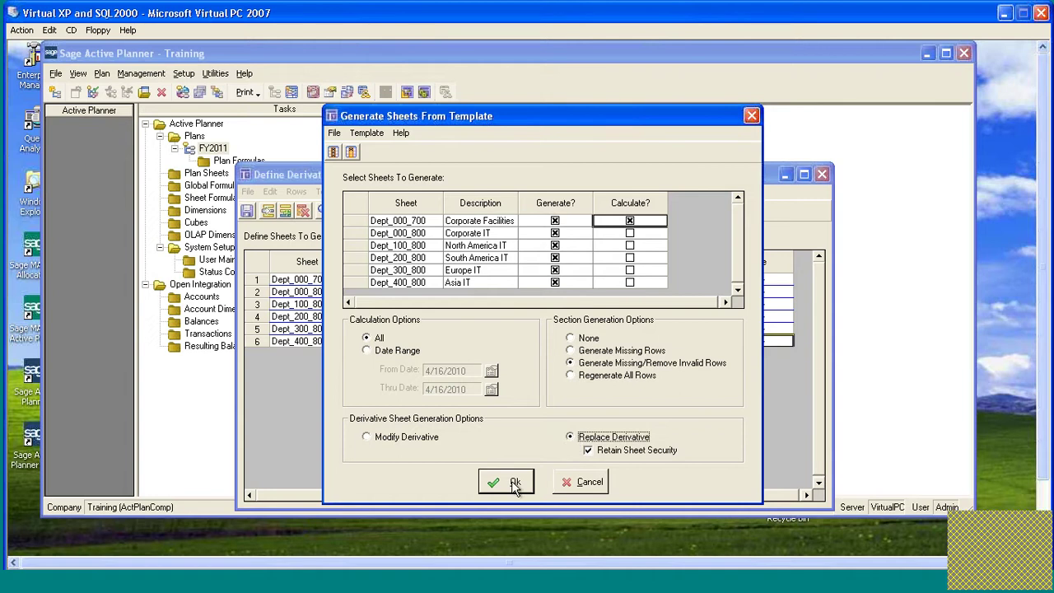
click(514, 484)
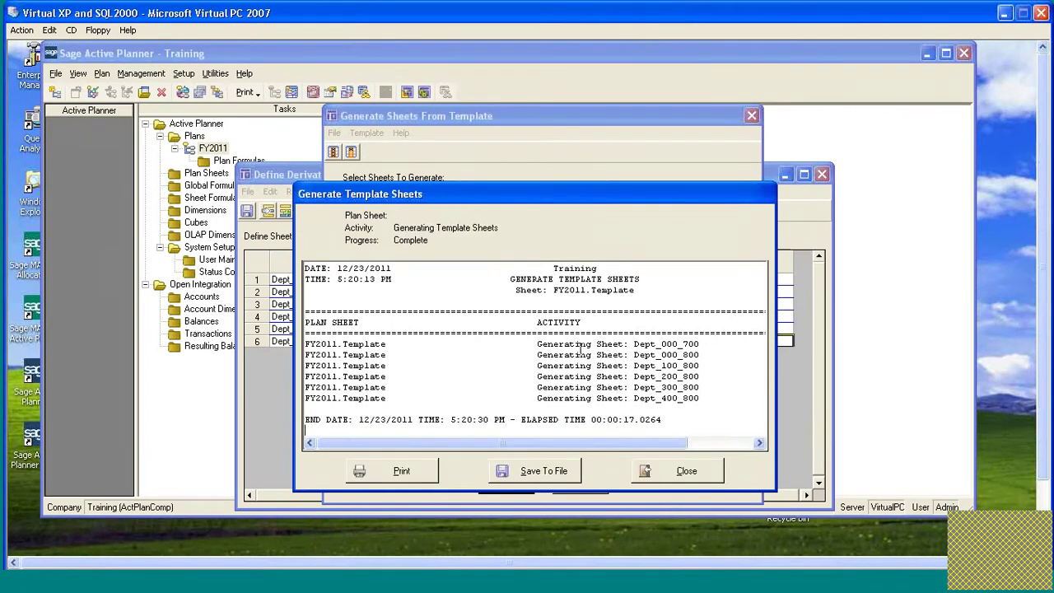
Close the generation report and the derivative sheet definitions, saving the changes.
click(690, 481)
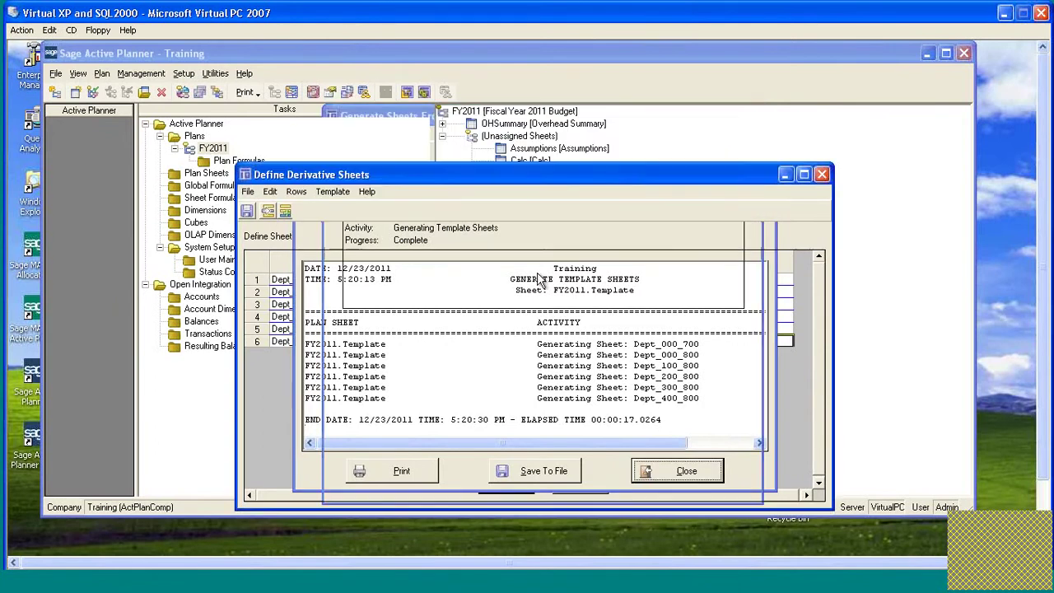
click(822, 174)
click(482, 379)
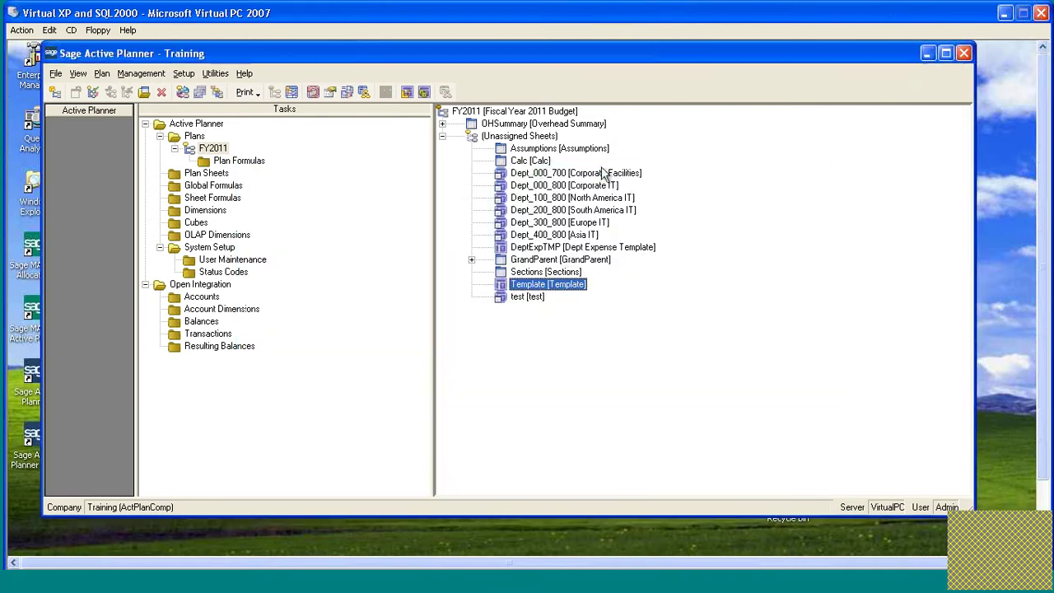
Move Dept_000_700 under FacilitySummary, and move Dept_000_800, Dept_100_800, Dept_200_800, Dept_300_800 and Dept_400_800 under ITSummary in the FY2011 plan tree.
click(442, 124)
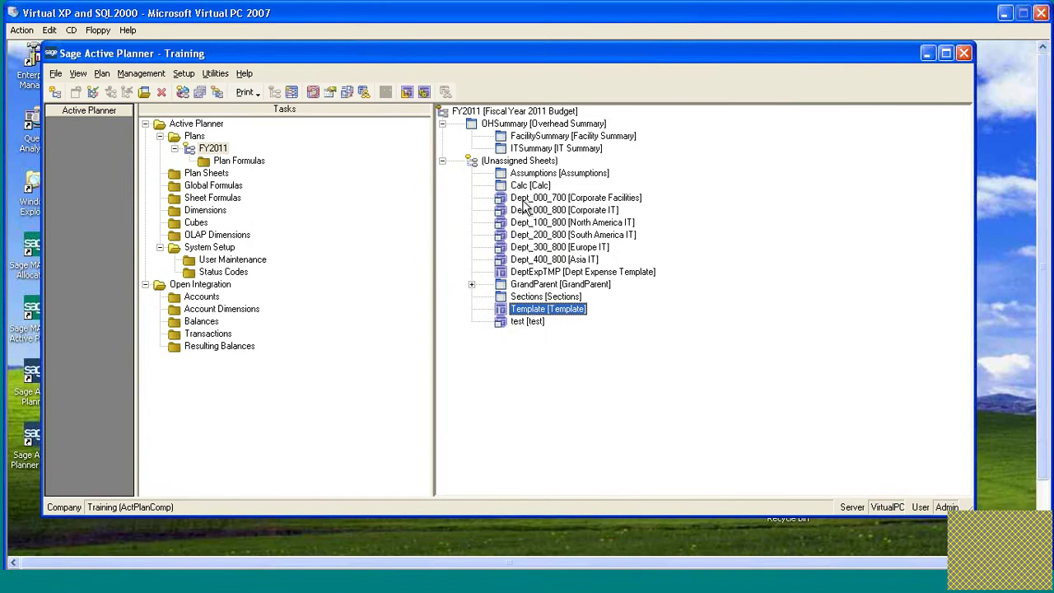
drag(515, 201, 563, 135)
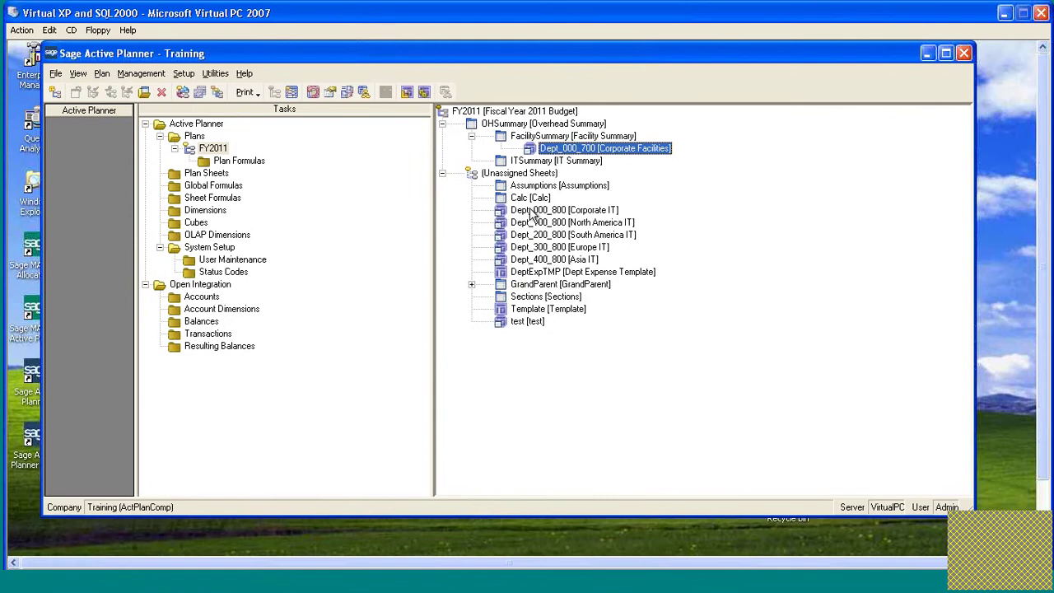
drag(532, 212, 543, 162)
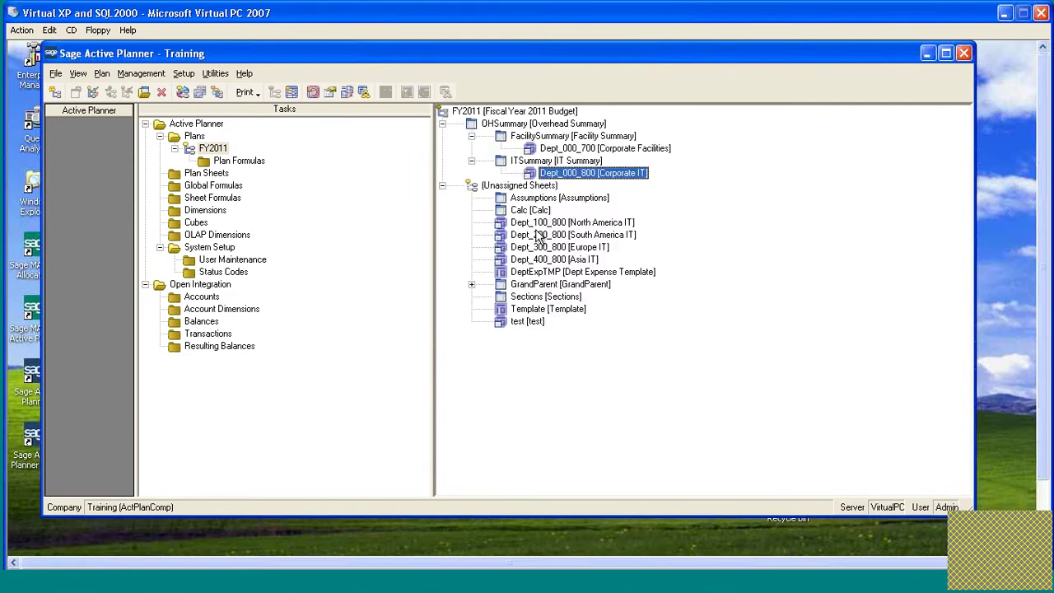
drag(540, 228, 539, 162)
drag(532, 248, 532, 165)
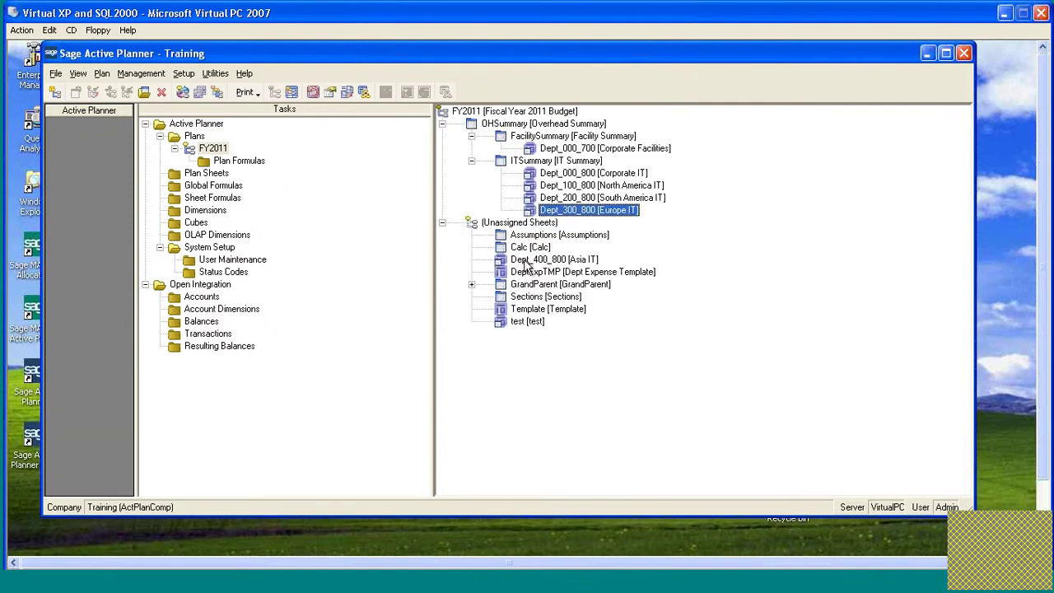
drag(528, 265, 548, 171)
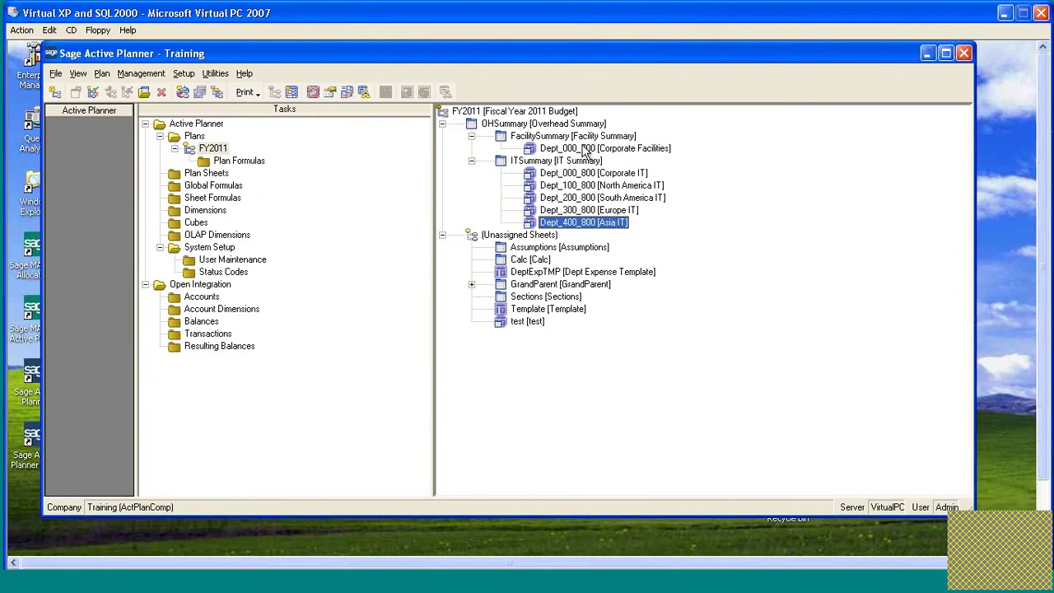
Review the expense rows and the prior actual, budget and actual columns of the Dept_000_700 sheet.
double_click(545, 150)
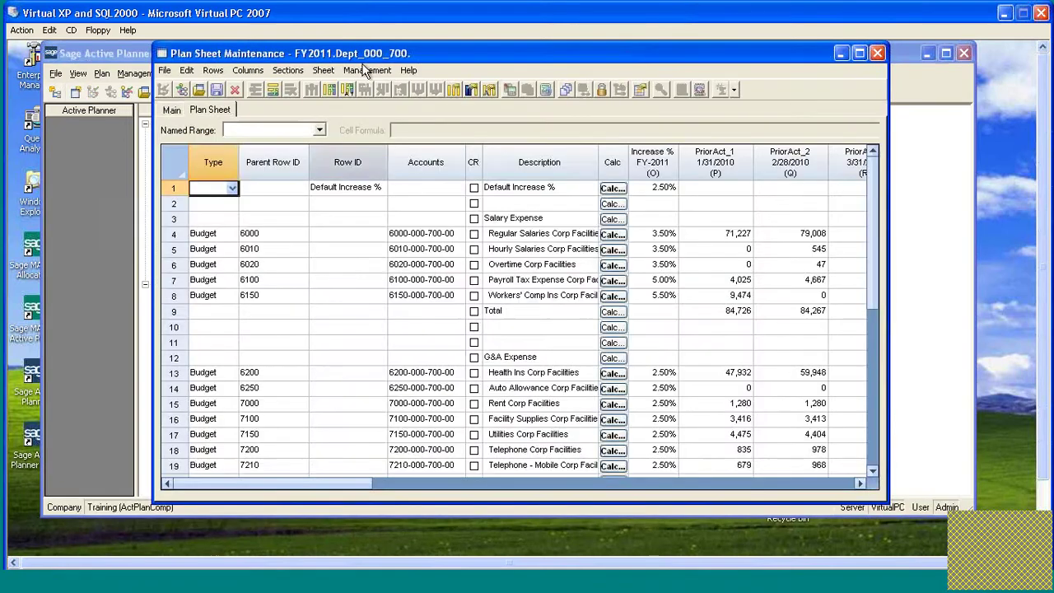
scroll(523, 306, down, 5)
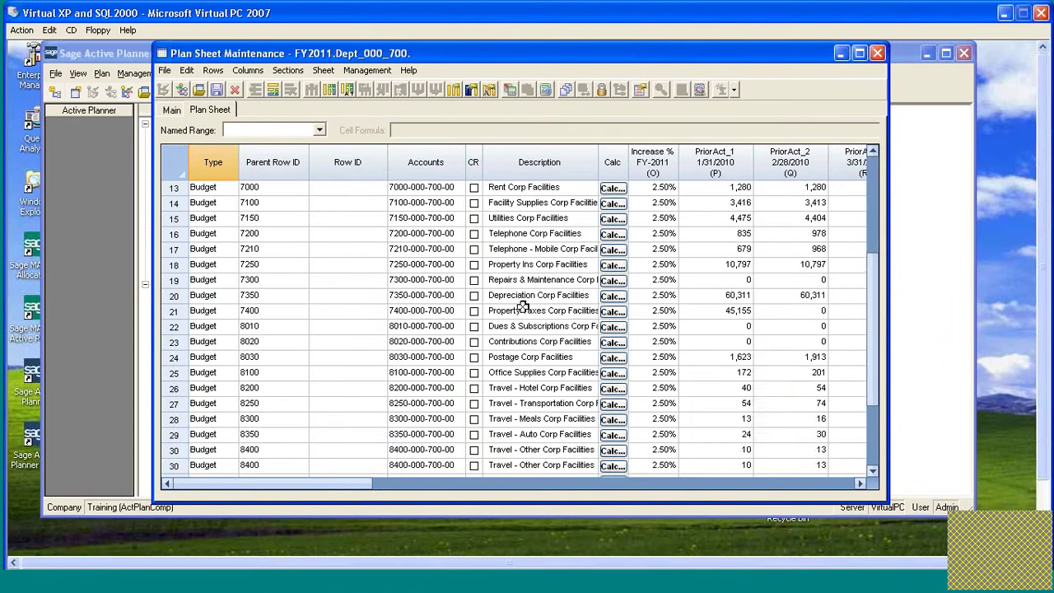
scroll(515, 305, up, 5)
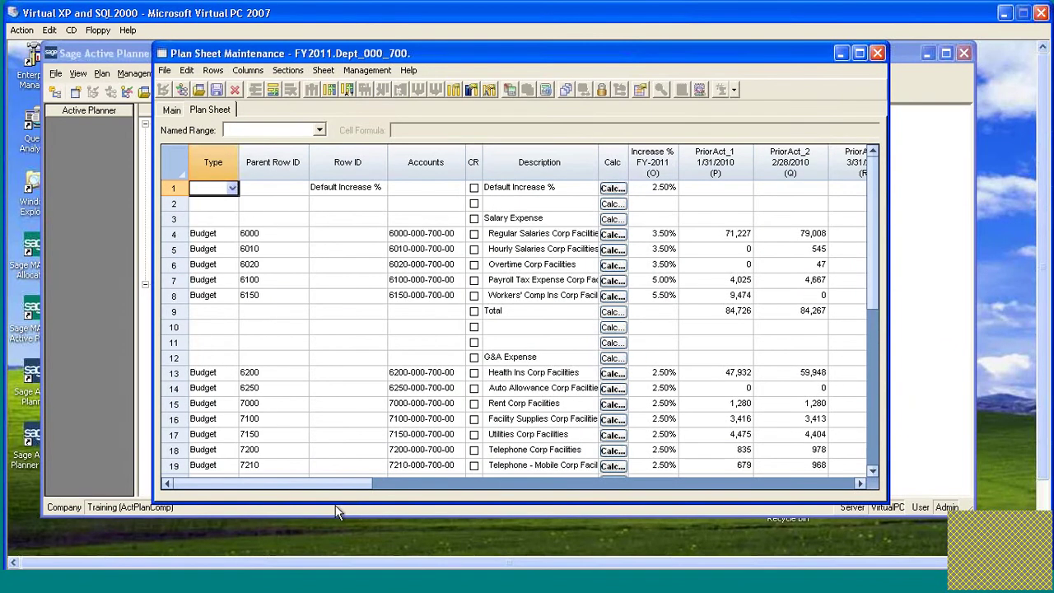
drag(338, 484, 727, 478)
scroll(702, 340, down, 2)
scroll(702, 340, down, 6)
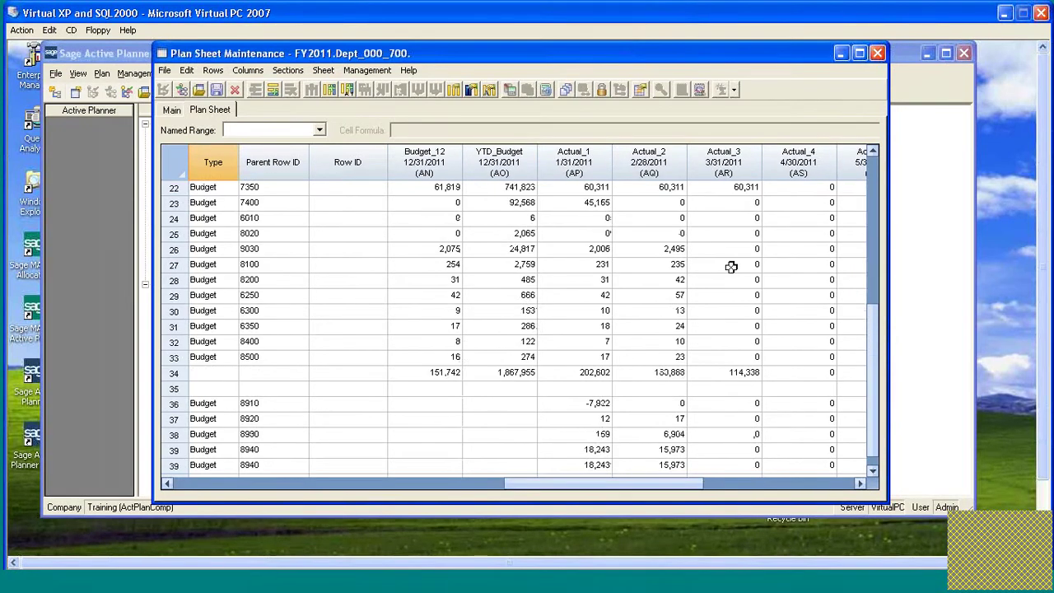
click(878, 52)
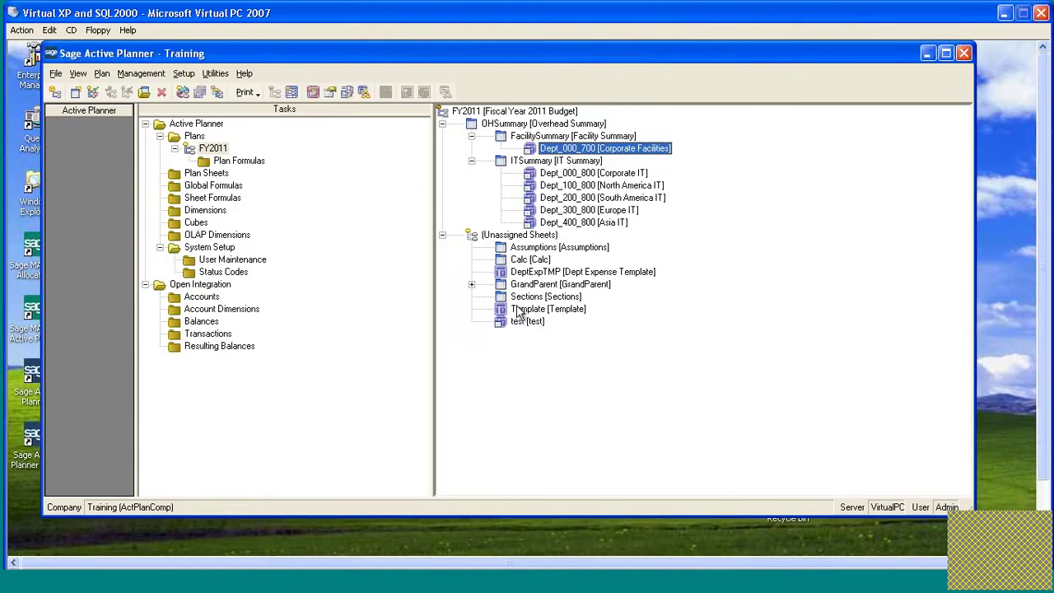
Clear only the values in the FacilitySummary sheet's period columns from PriorAct_1 through YTD_Budget.
click(503, 138)
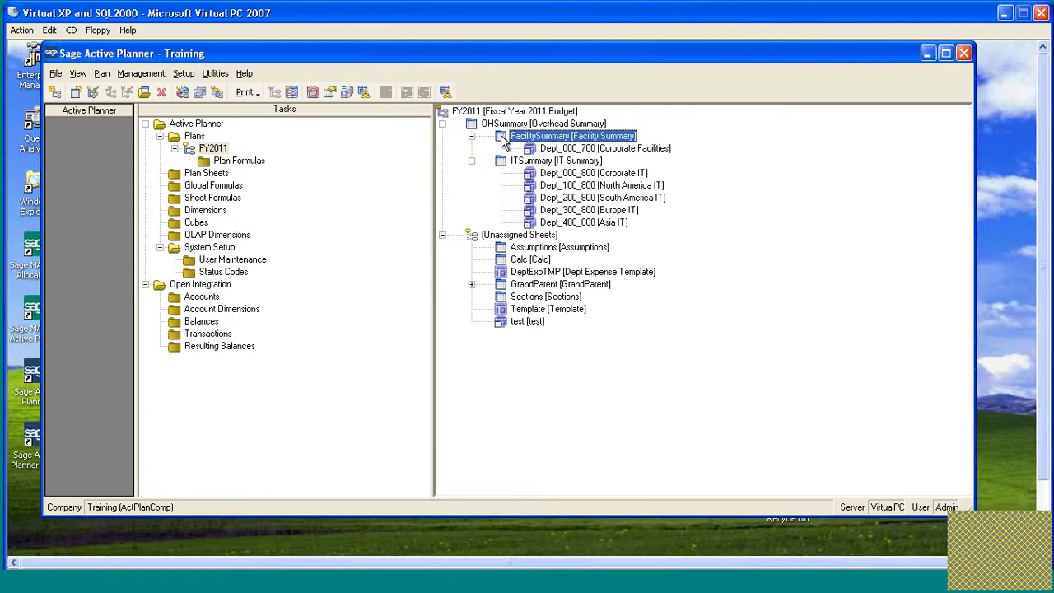
double_click(505, 140)
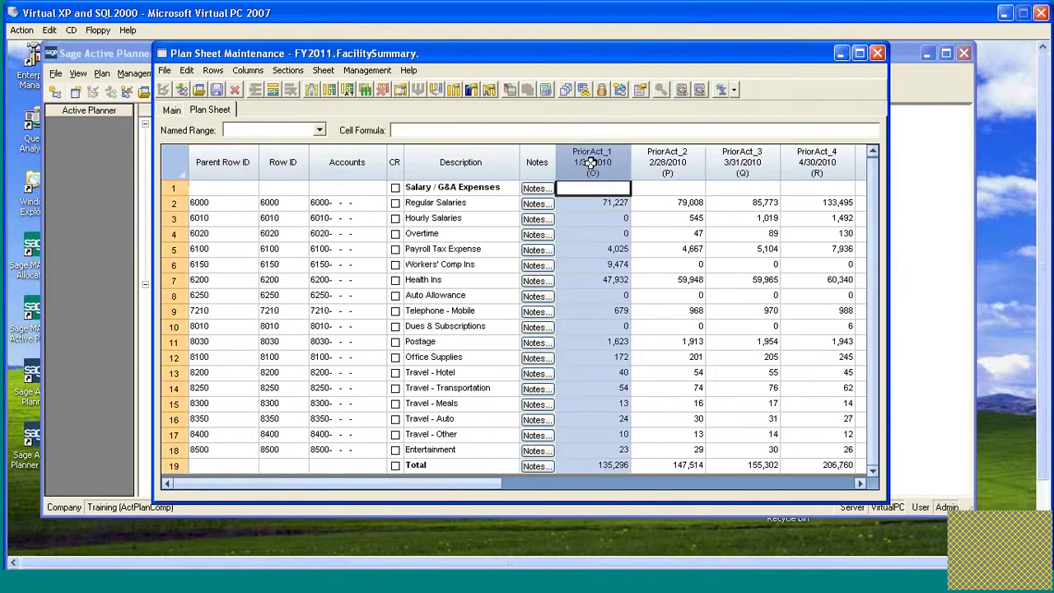
drag(669, 162, 1007, 160)
right_click(594, 162)
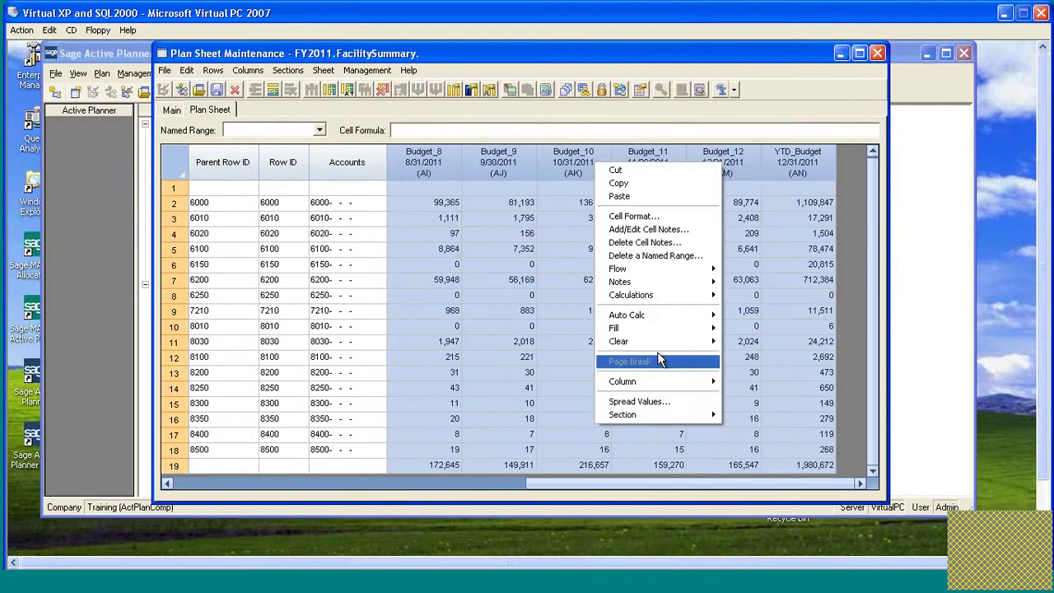
mouse_move(682, 350)
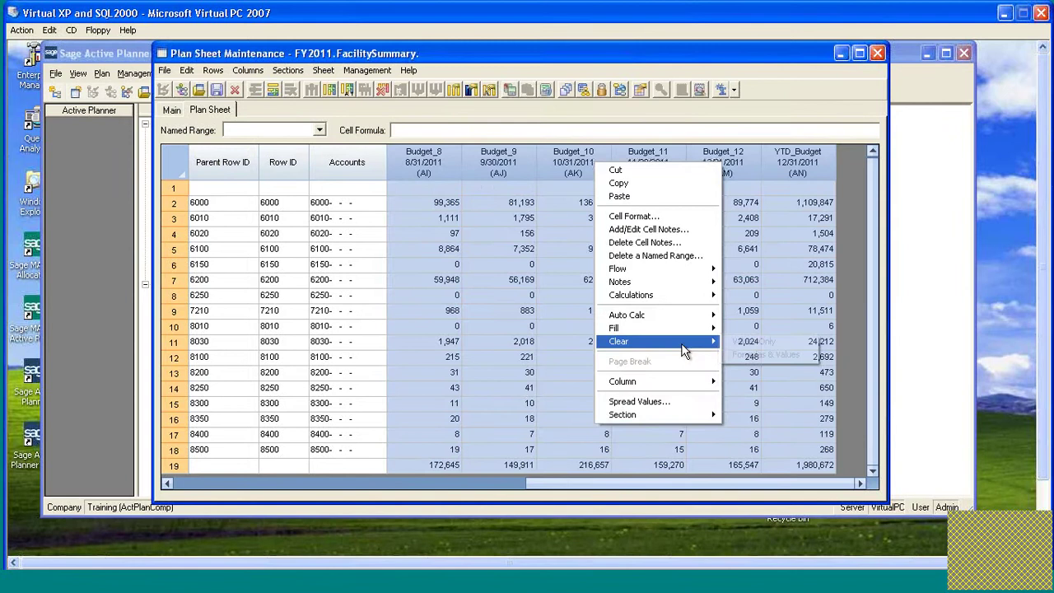
click(763, 341)
drag(560, 483, 215, 484)
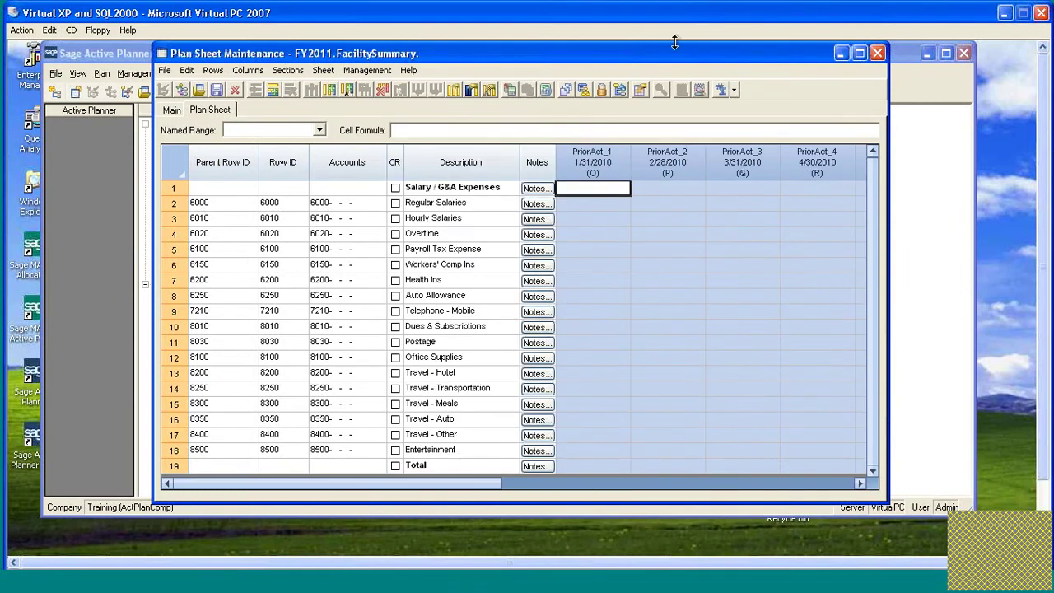
Consolidate the subsheets into FacilitySummary, check the refilled columns, and save and close the sheet.
click(621, 87)
click(486, 394)
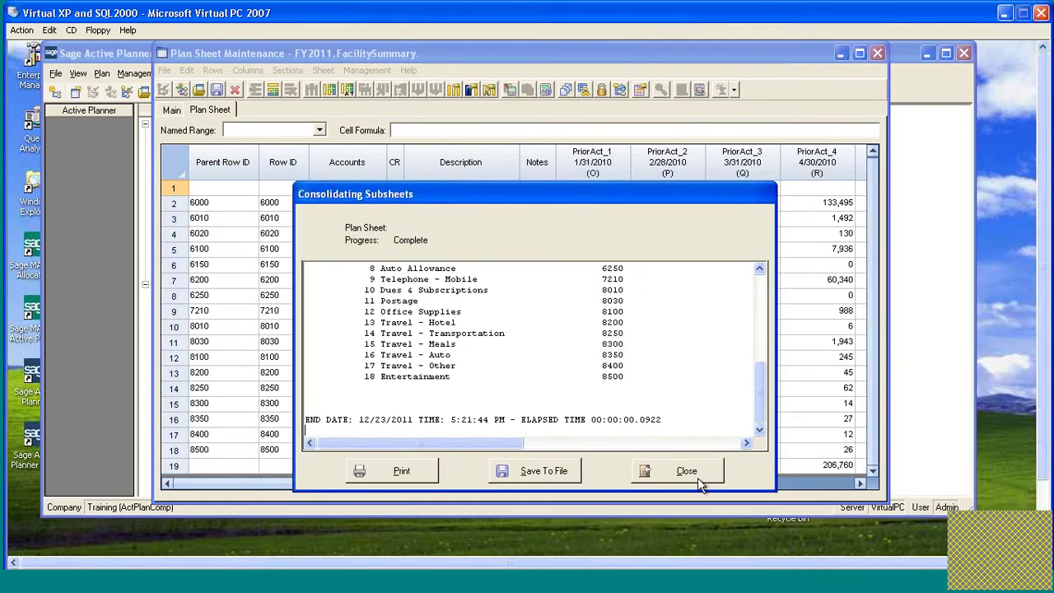
click(686, 472)
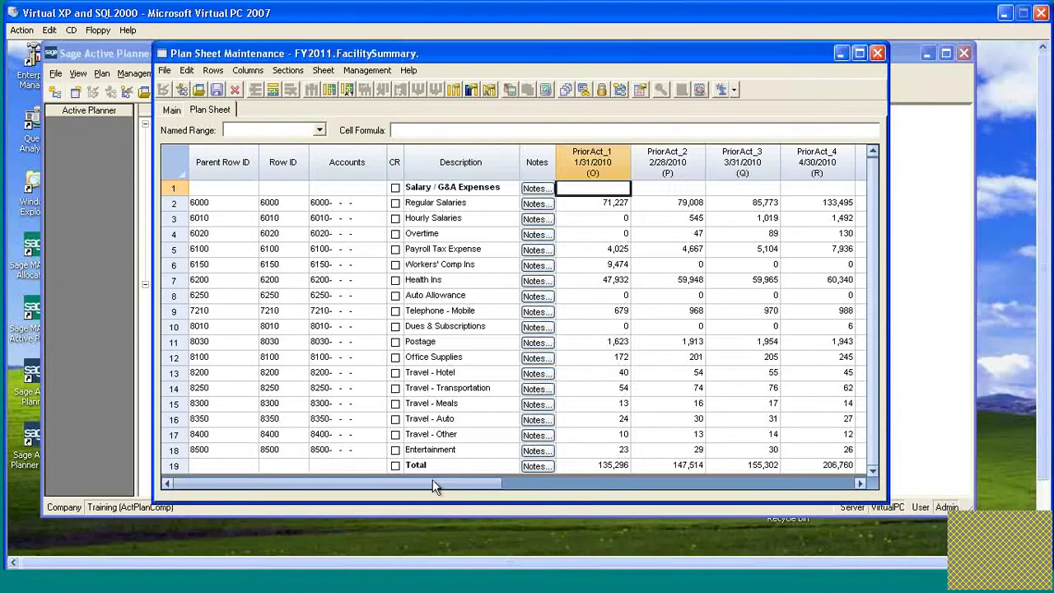
drag(433, 479, 456, 480)
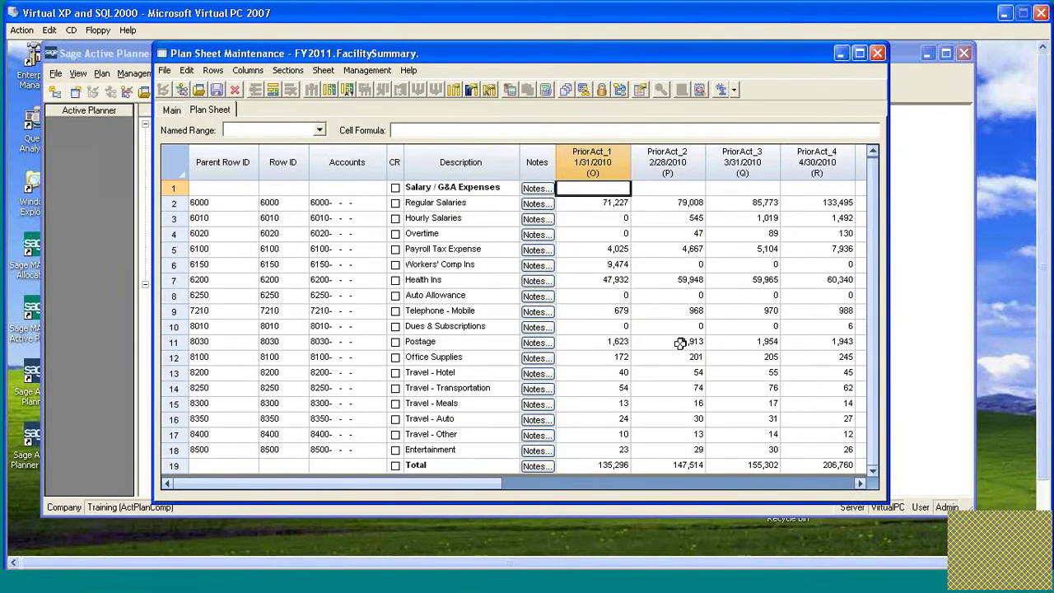
click(614, 264)
drag(388, 482, 291, 466)
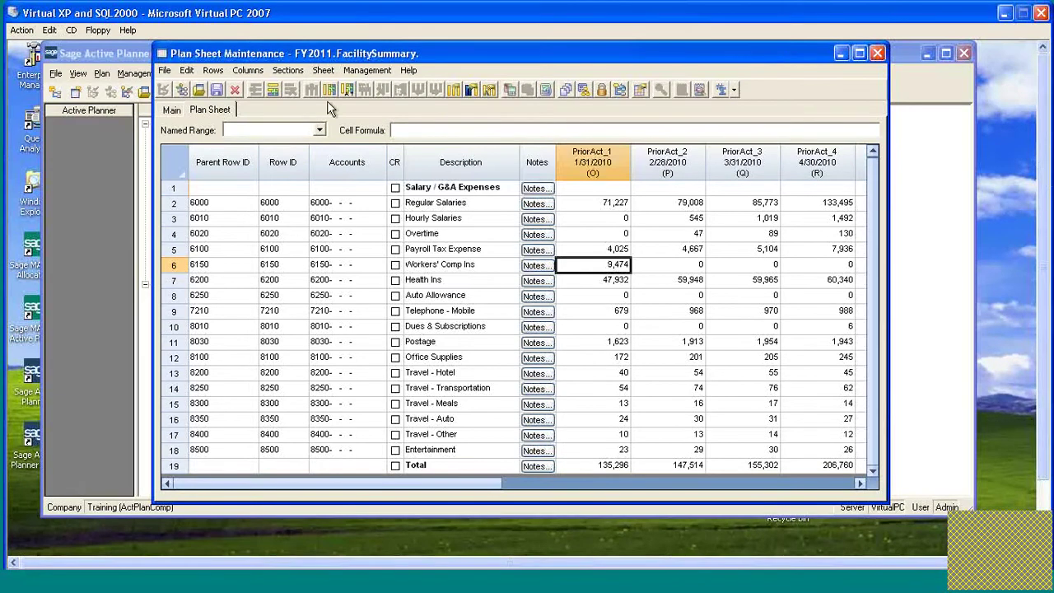
click(878, 53)
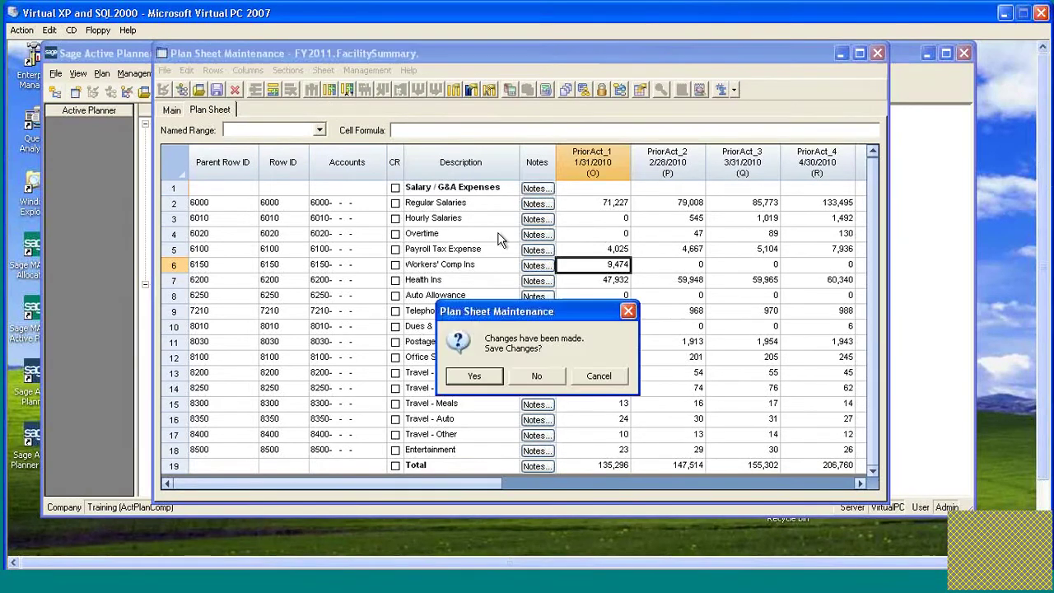
click(475, 377)
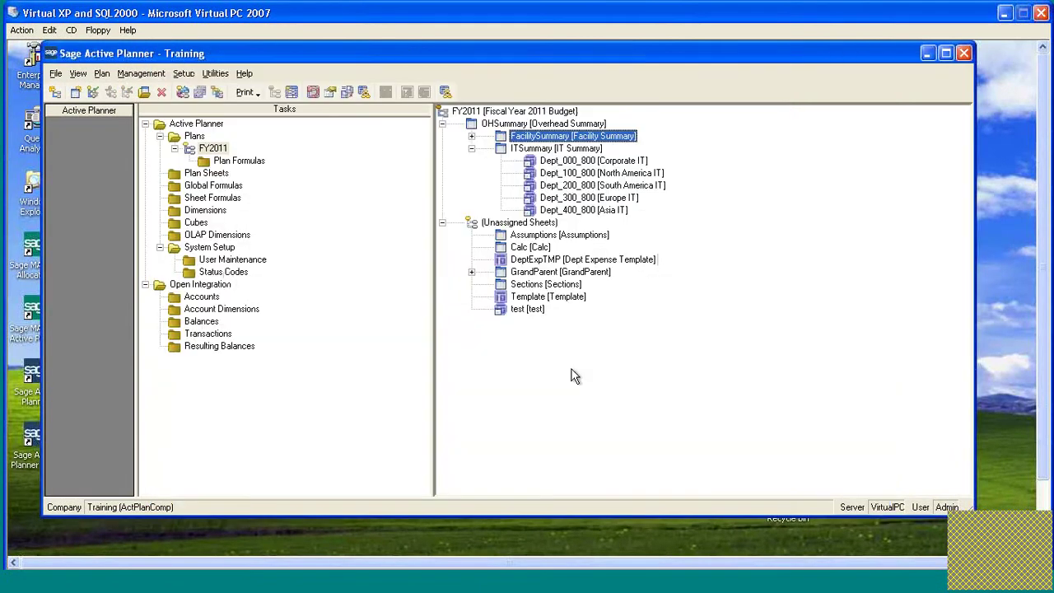
Examine the allocated facility, marketing, IT and admin expense accounts in rows 36 to 39 of the Dept_000_700 sheet.
click(472, 136)
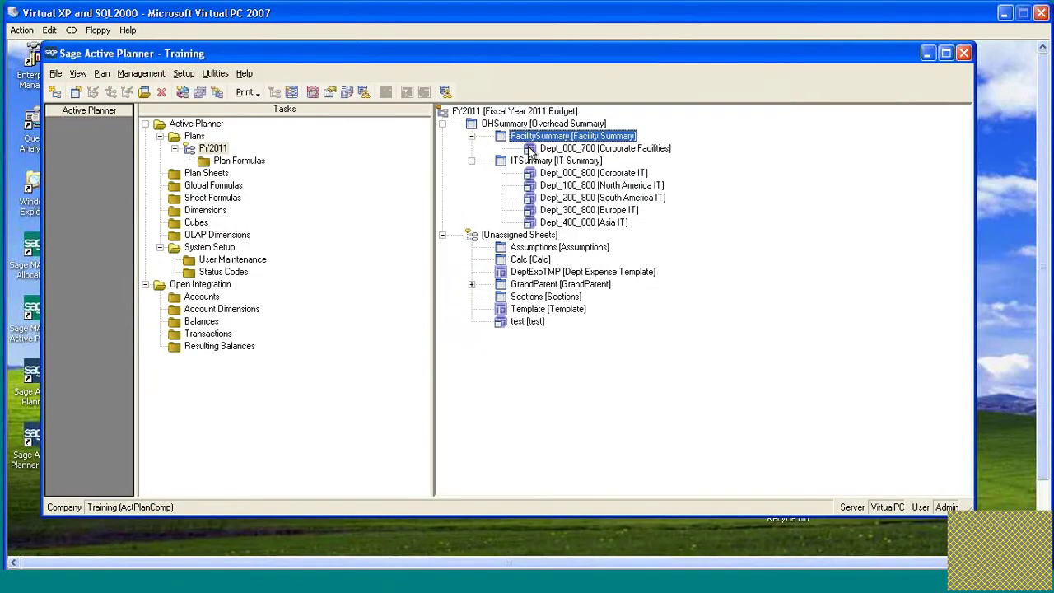
double_click(532, 149)
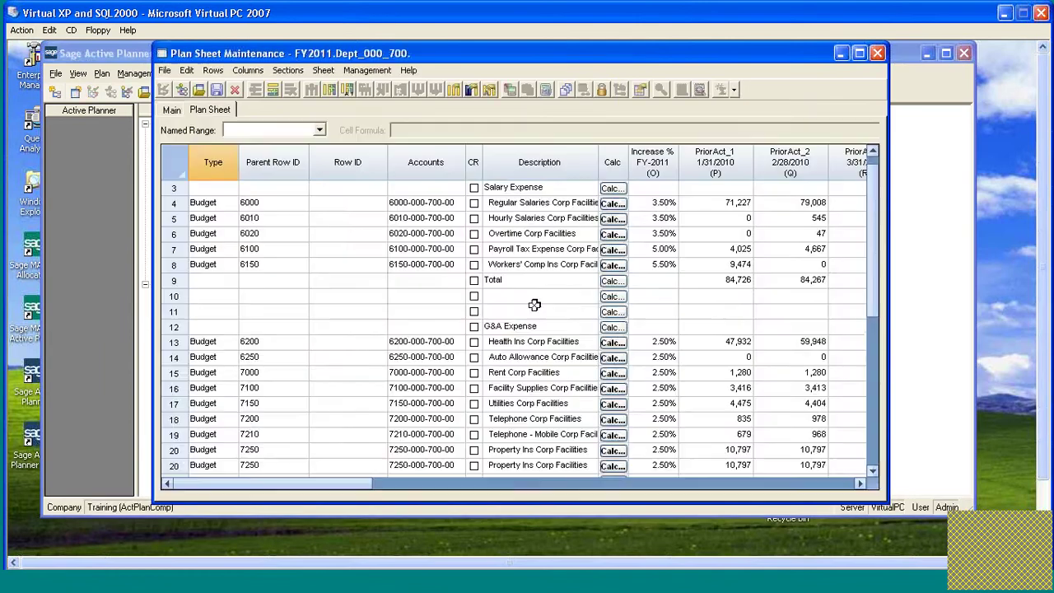
scroll(541, 307, down, 5)
scroll(534, 303, down, 2)
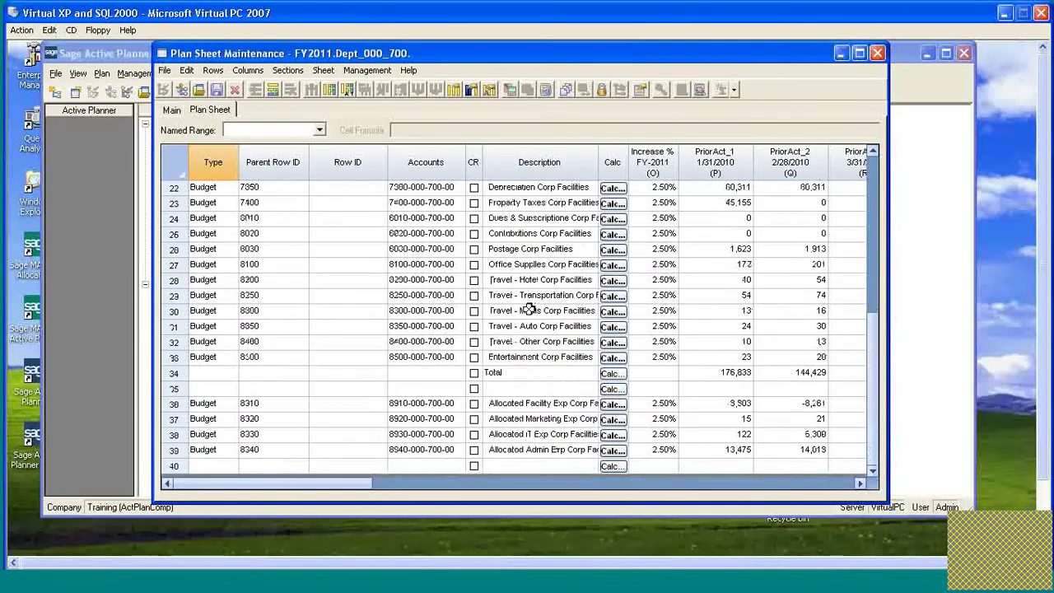
click(517, 401)
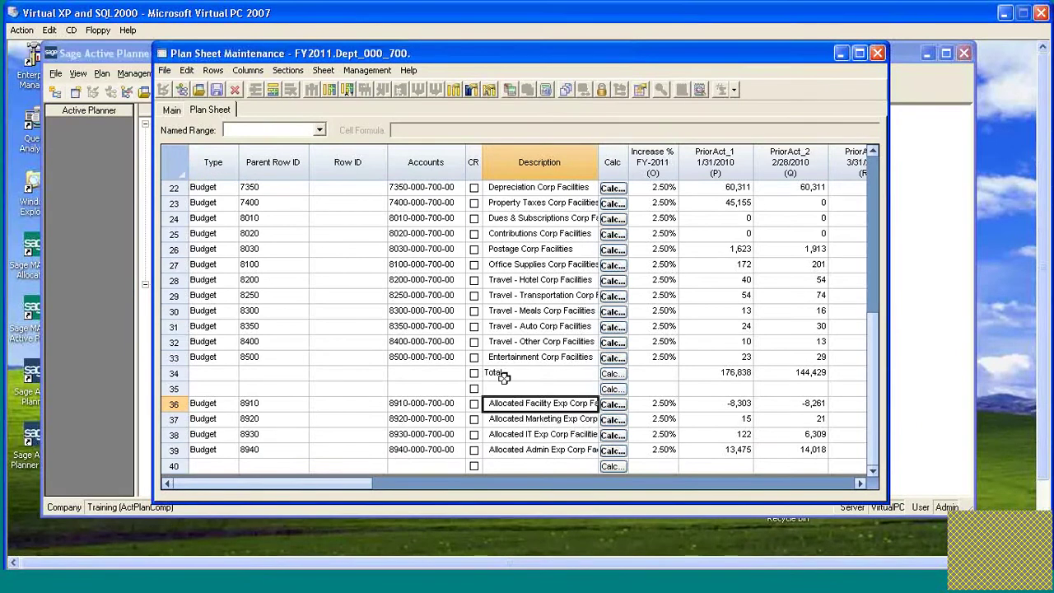
click(510, 416)
click(437, 404)
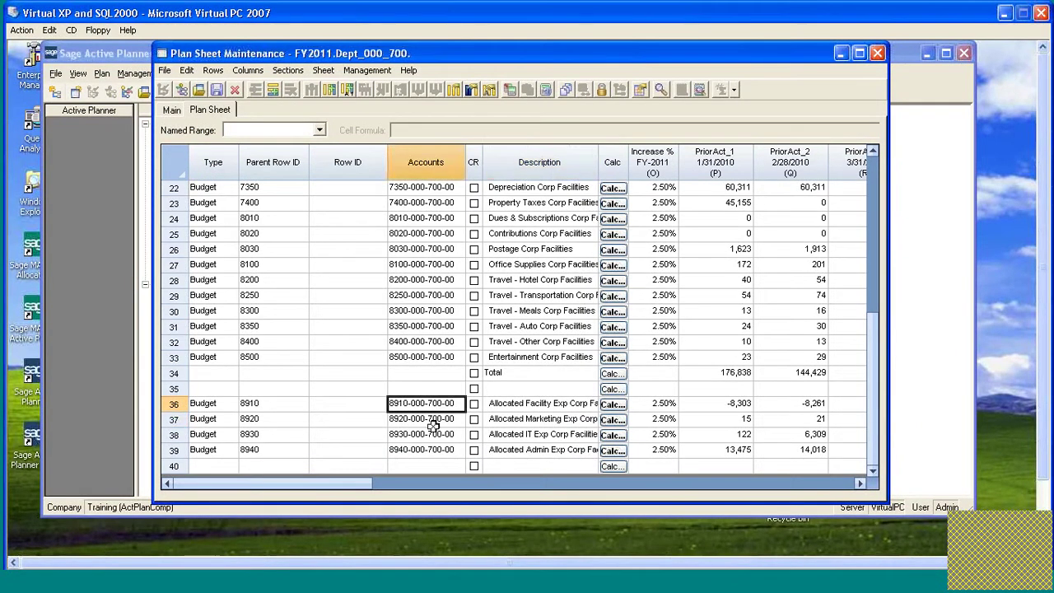
click(433, 420)
click(433, 434)
click(434, 449)
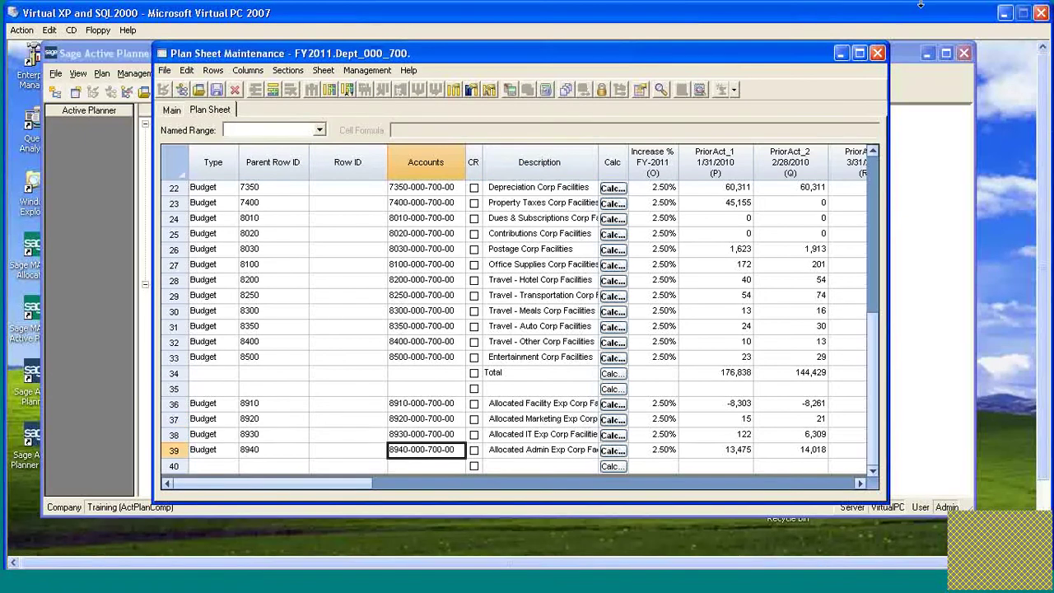
click(878, 53)
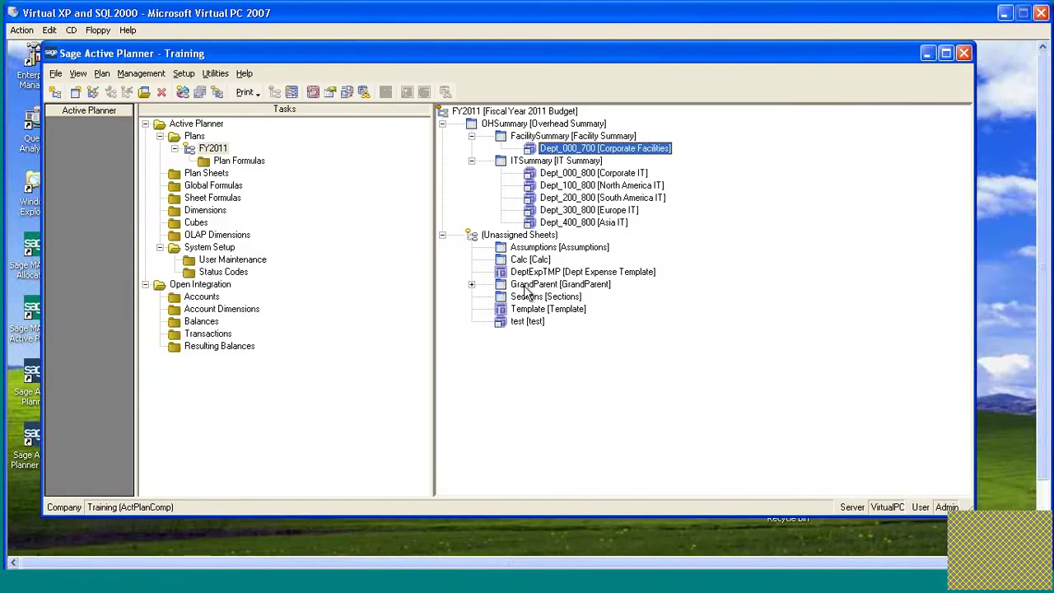
Look over the DeptExpTMP template sheet, and copy all six derivative sheet definitions of the Template sheet.
double_click(509, 274)
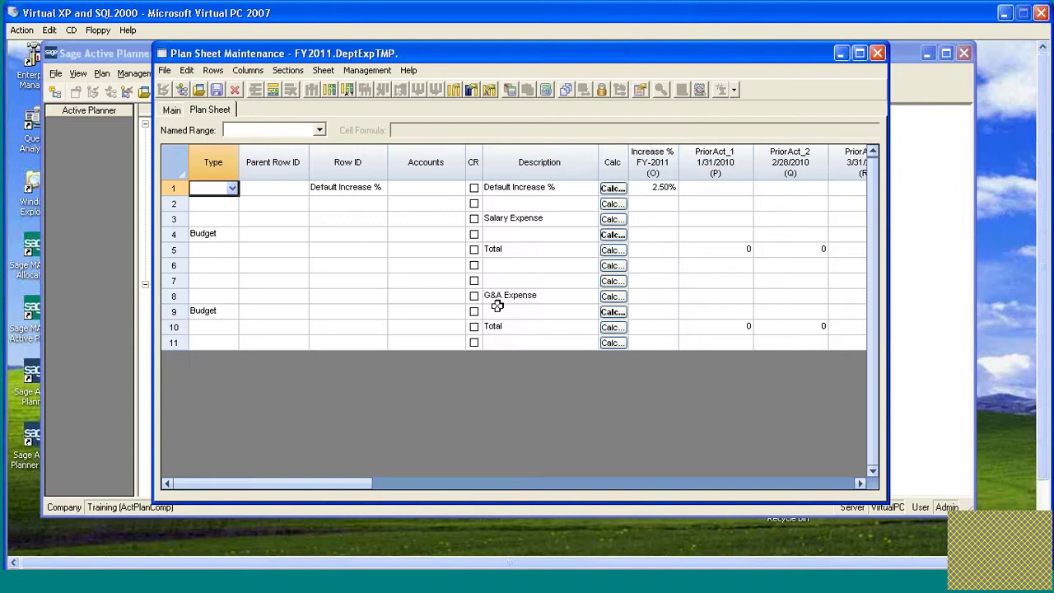
click(878, 54)
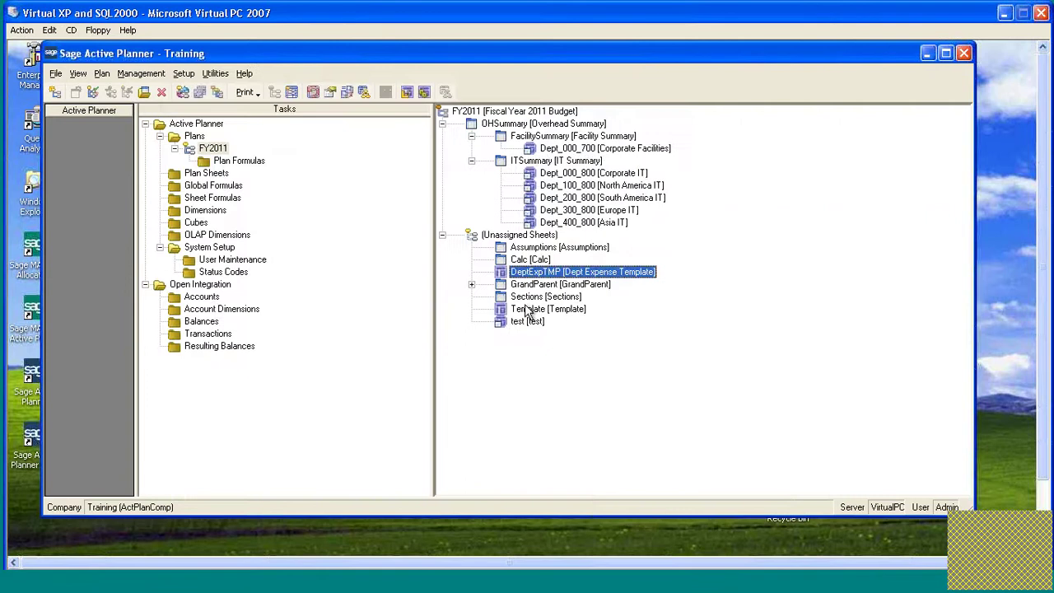
click(527, 310)
right_click(528, 310)
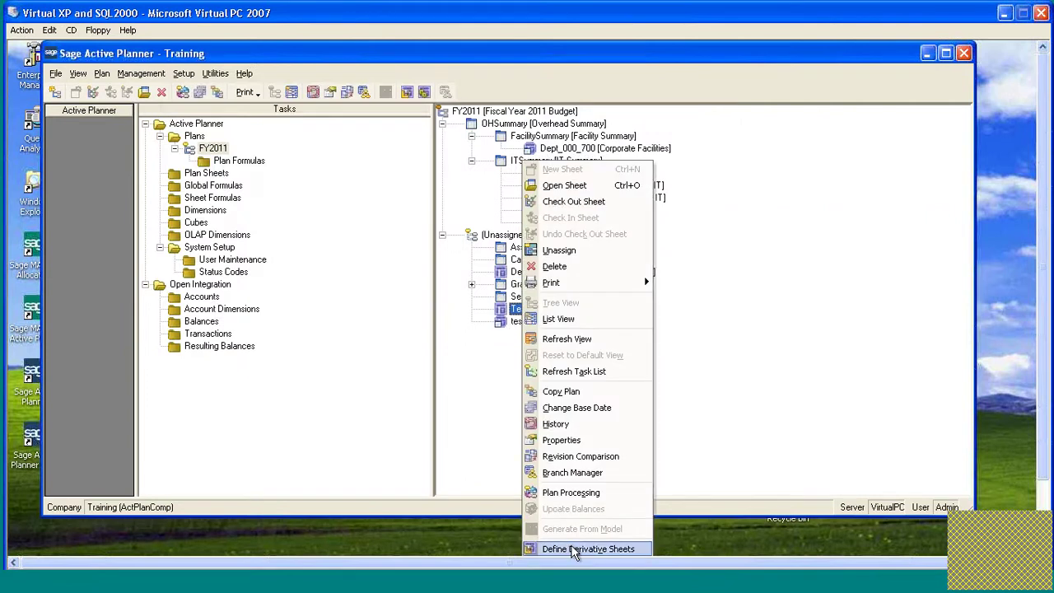
click(574, 549)
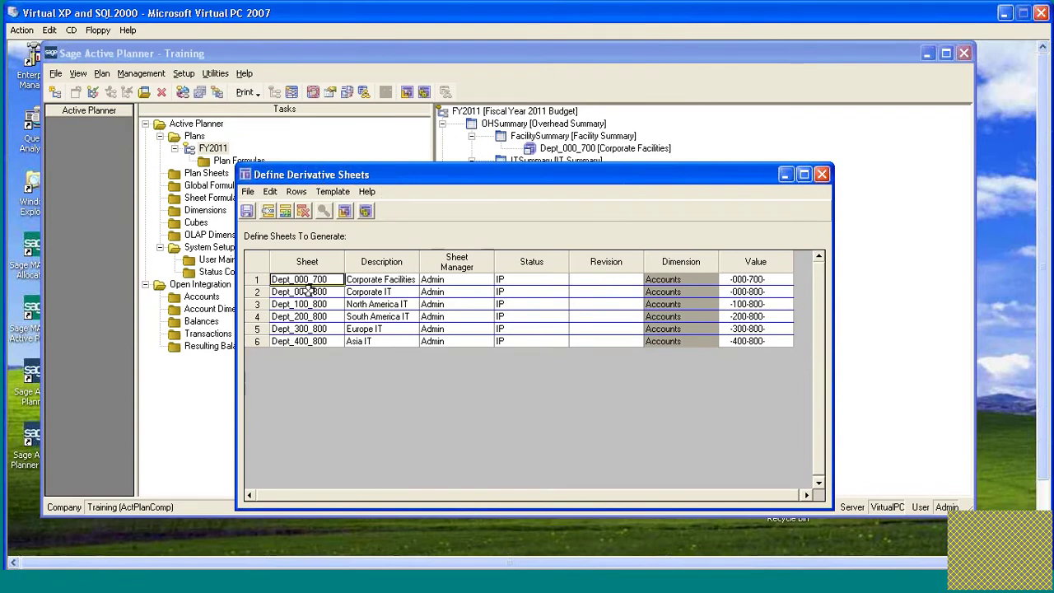
drag(676, 177, 1017, 183)
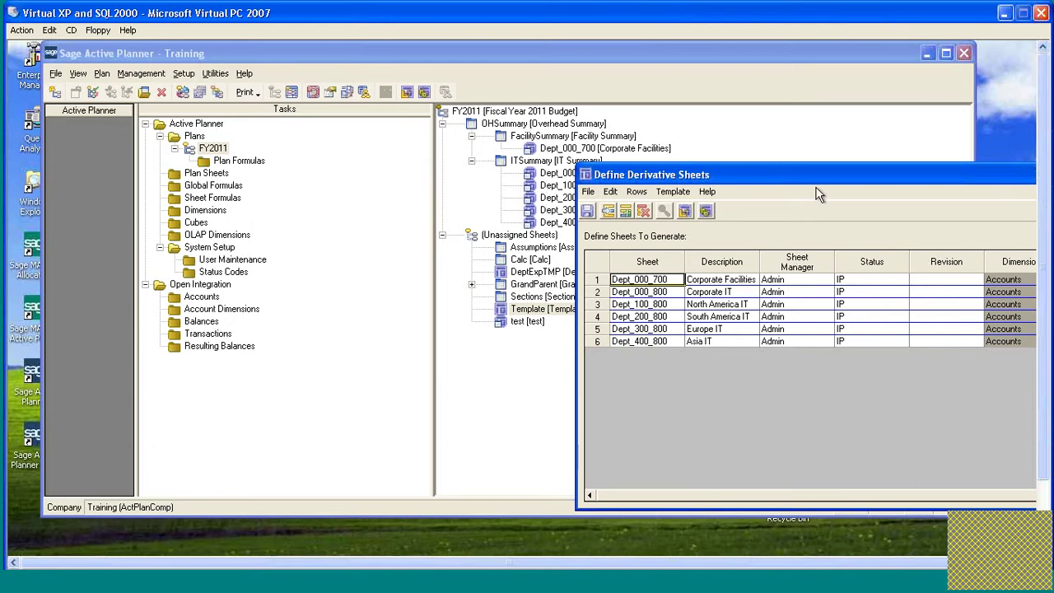
drag(833, 175, 473, 154)
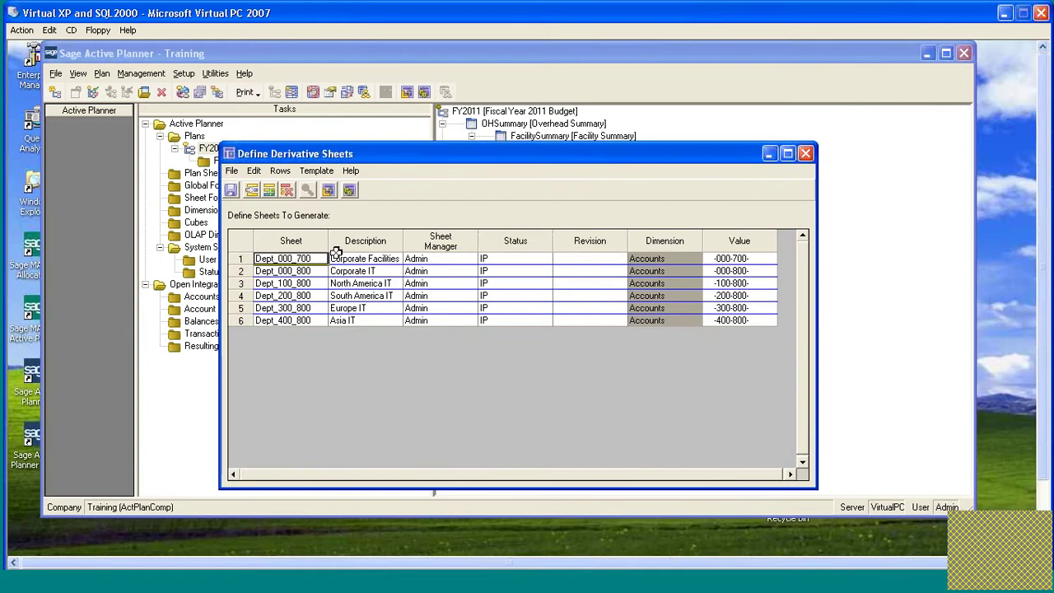
drag(289, 258, 737, 322)
key(ctrl+c)
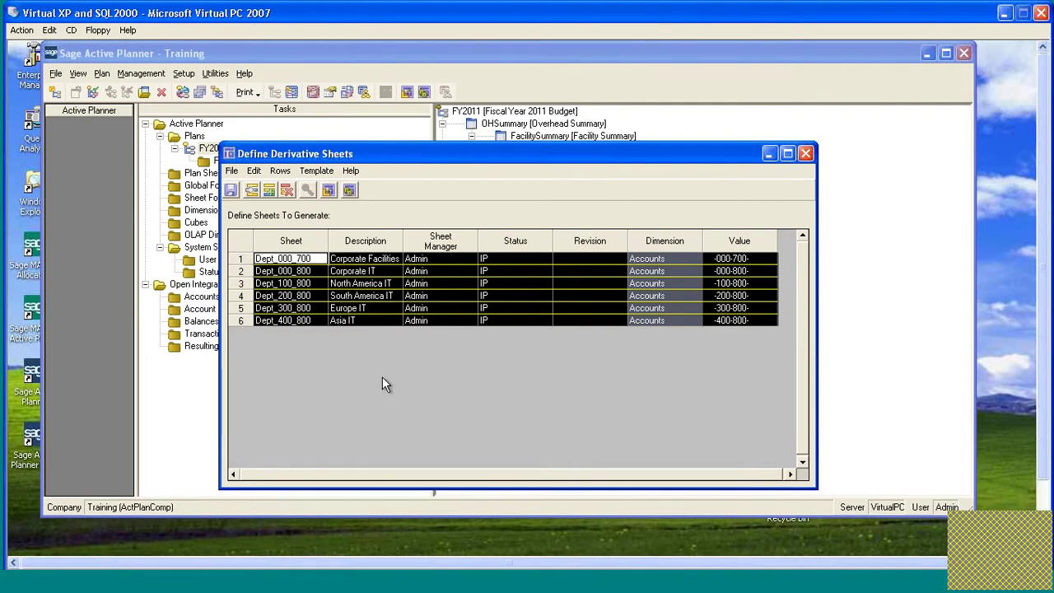
Delete all derivative sheet definitions from the Template sheet and save the change on closing.
click(285, 192)
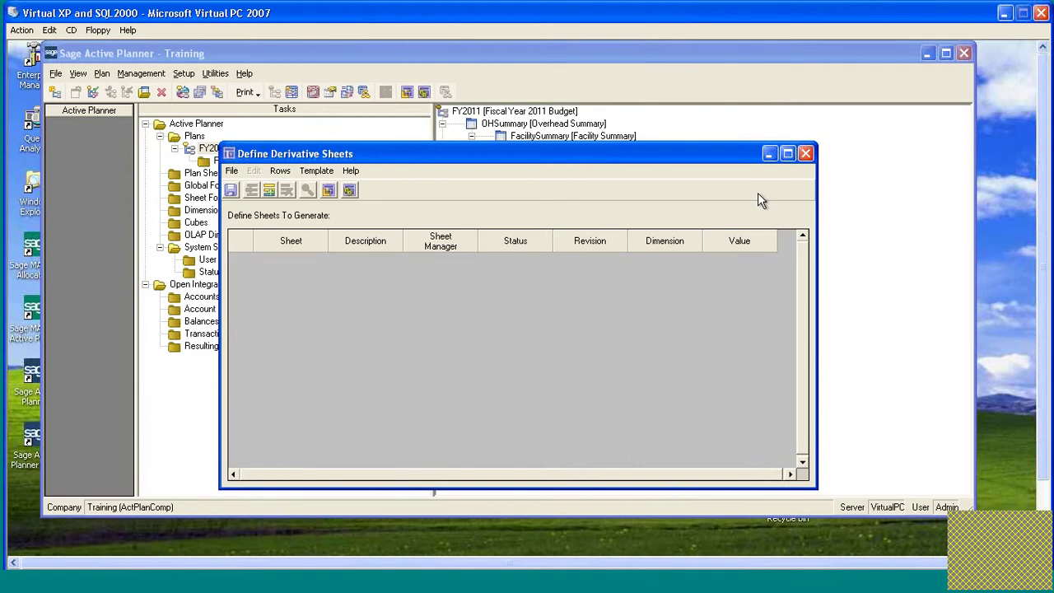
click(806, 154)
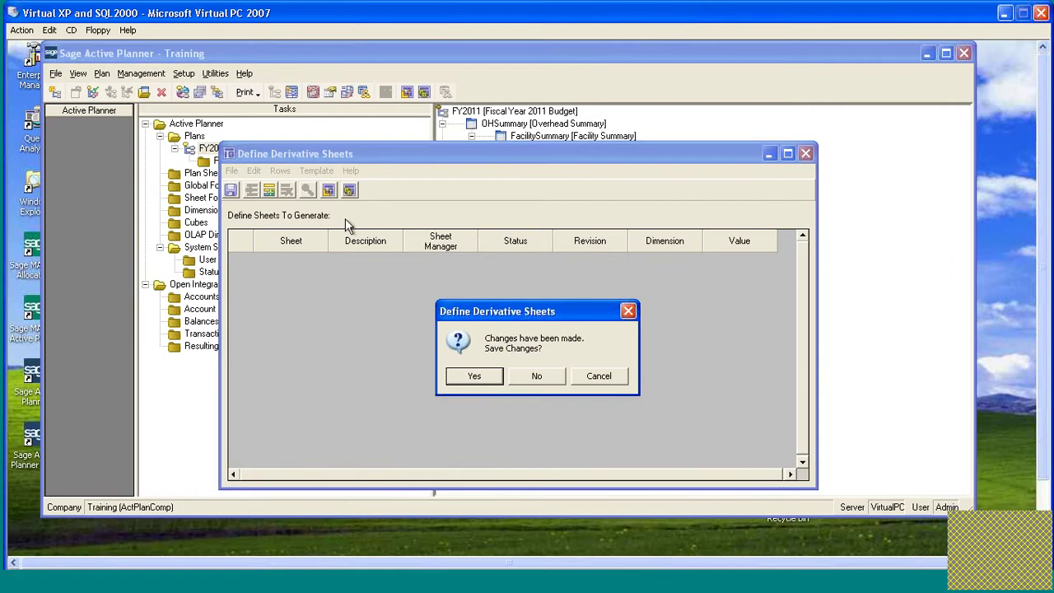
click(466, 377)
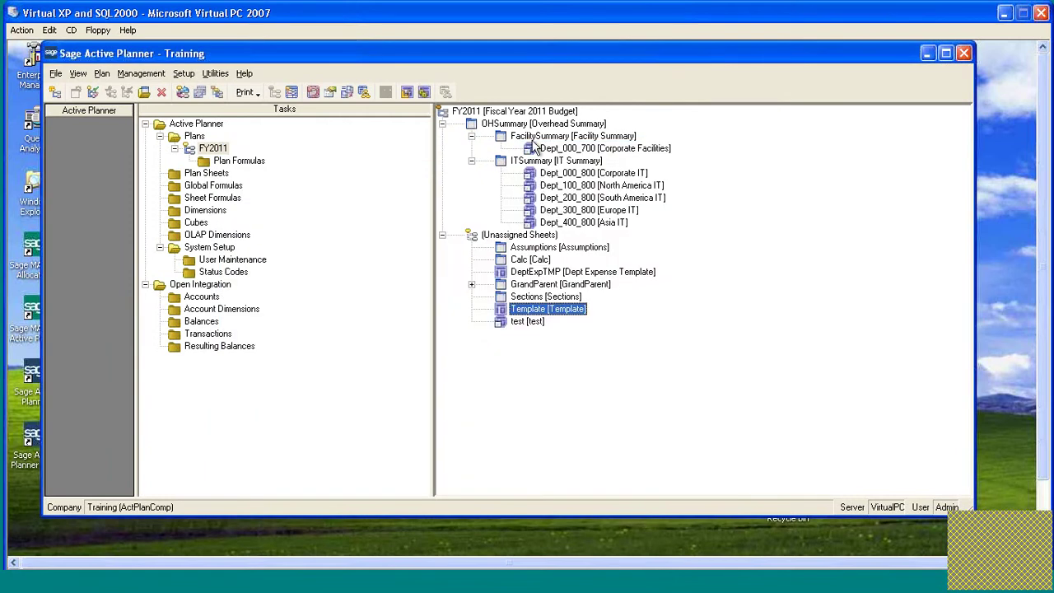
Add five rows to the derivative sheet definitions of DeptExpTMP and paste the copied definitions, Dept_000_700 through Dept_300_800, into them.
right_click(517, 279)
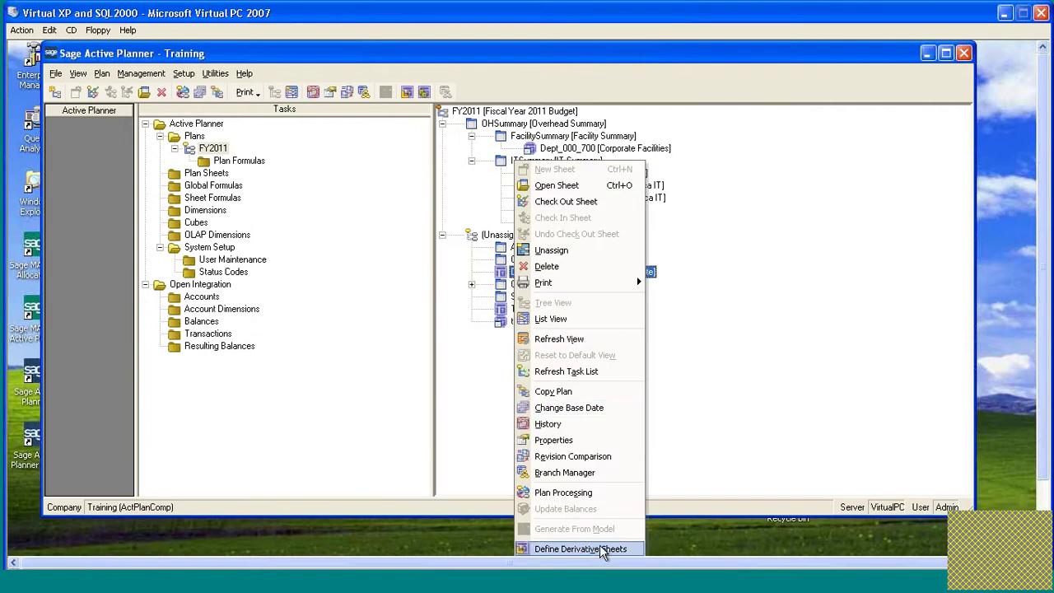
click(570, 550)
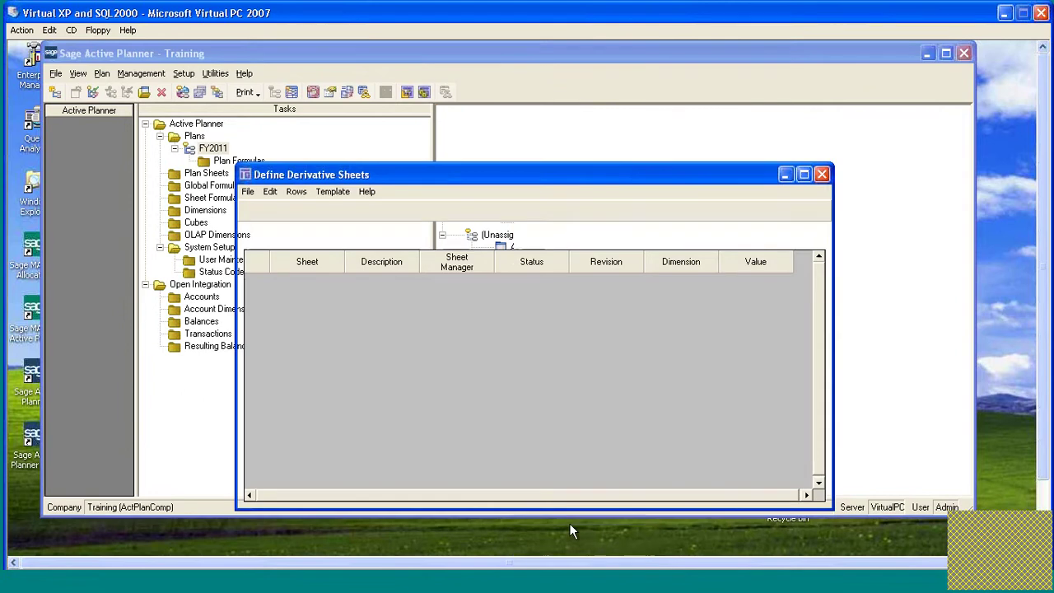
drag(510, 180, 521, 152)
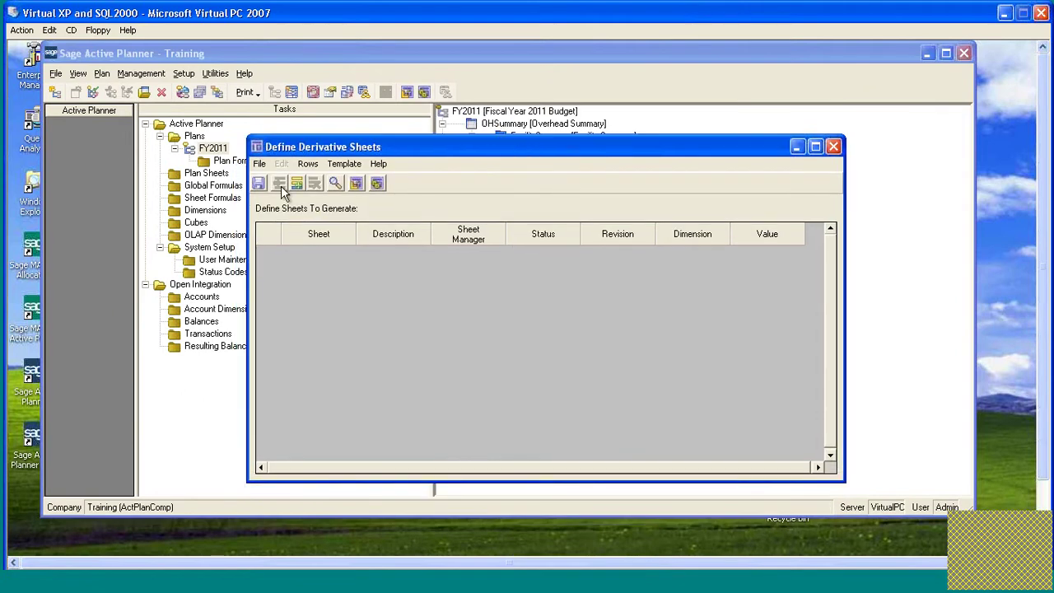
click(296, 182)
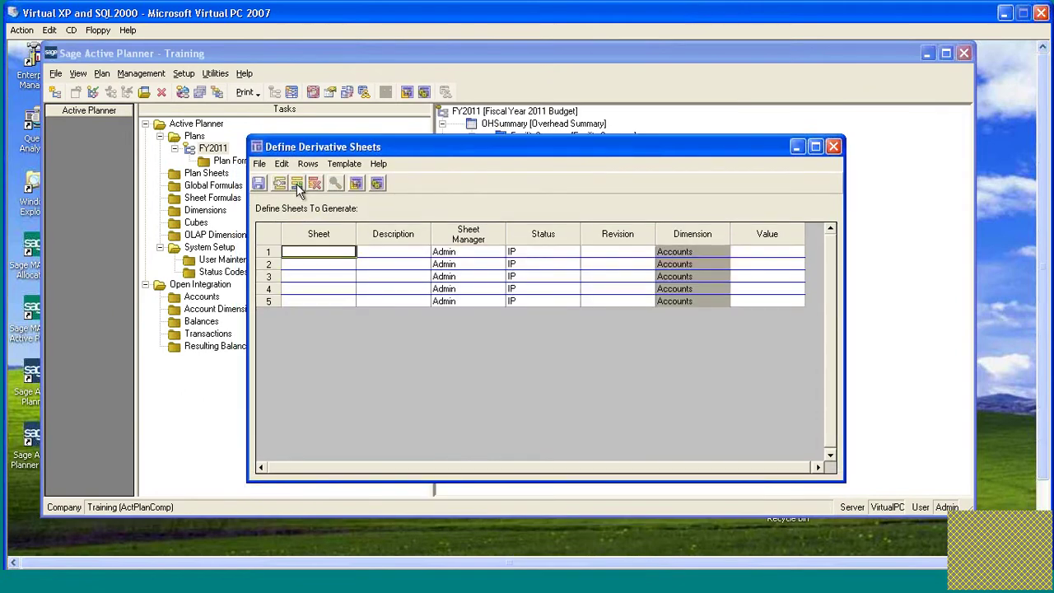
drag(299, 254, 782, 306)
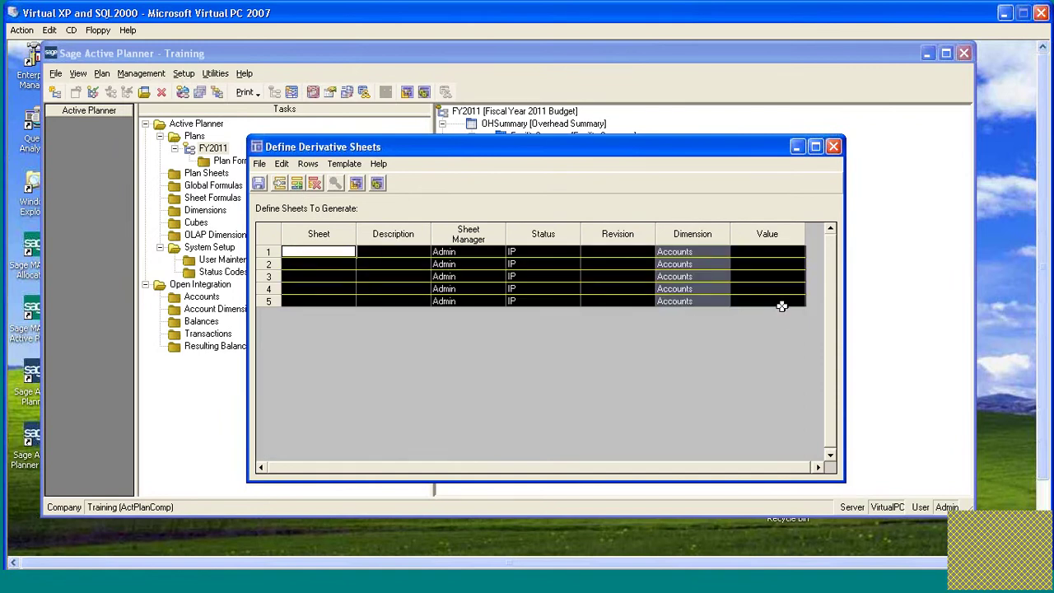
key(ctrl+v)
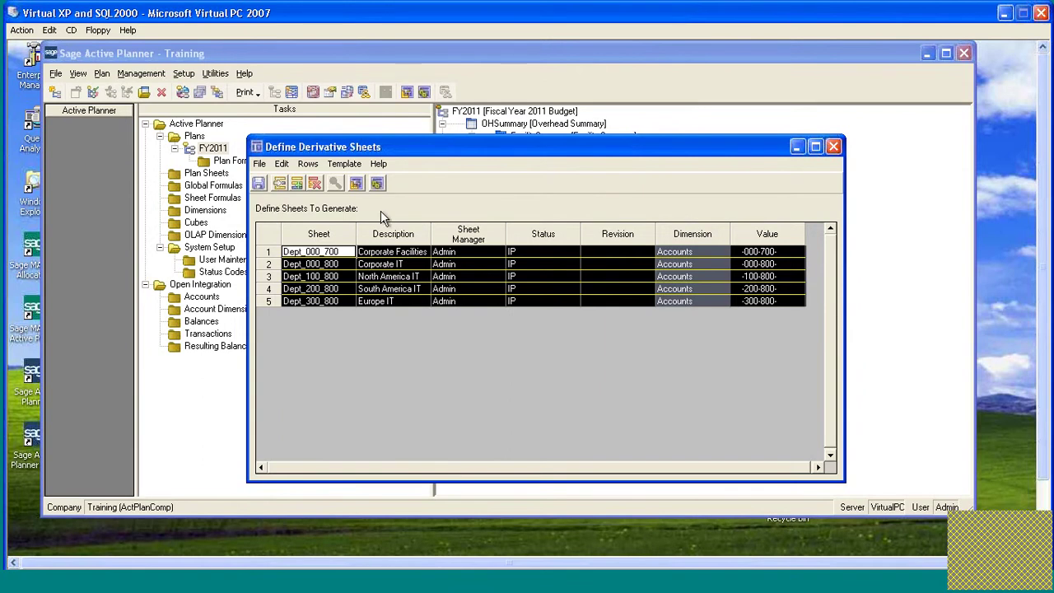
Generate all five derivative sheets from DeptExpTMP with the Replace Derivative option and close the definitions.
click(381, 184)
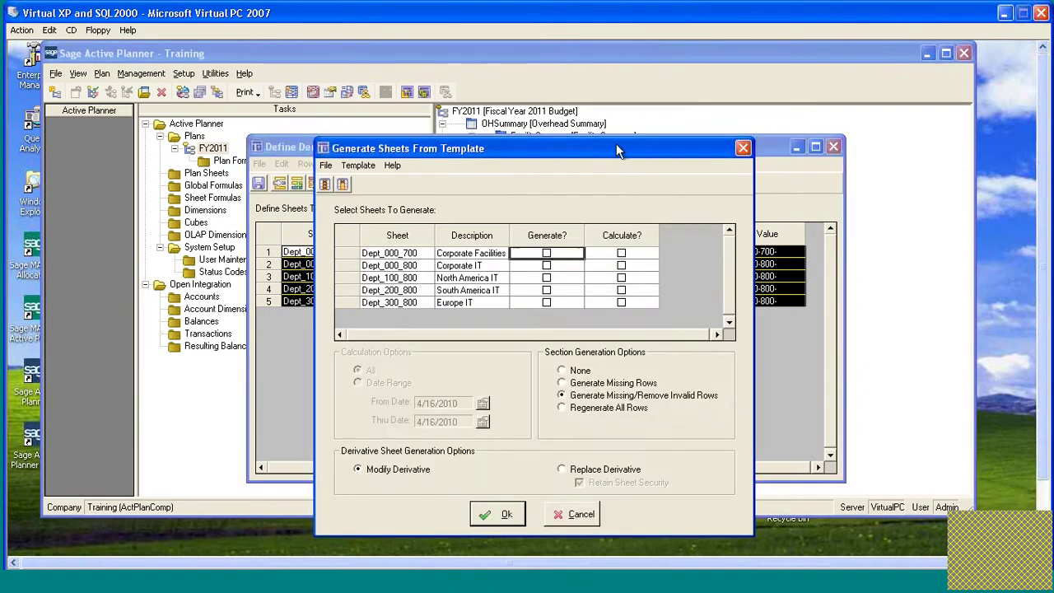
drag(614, 154, 632, 127)
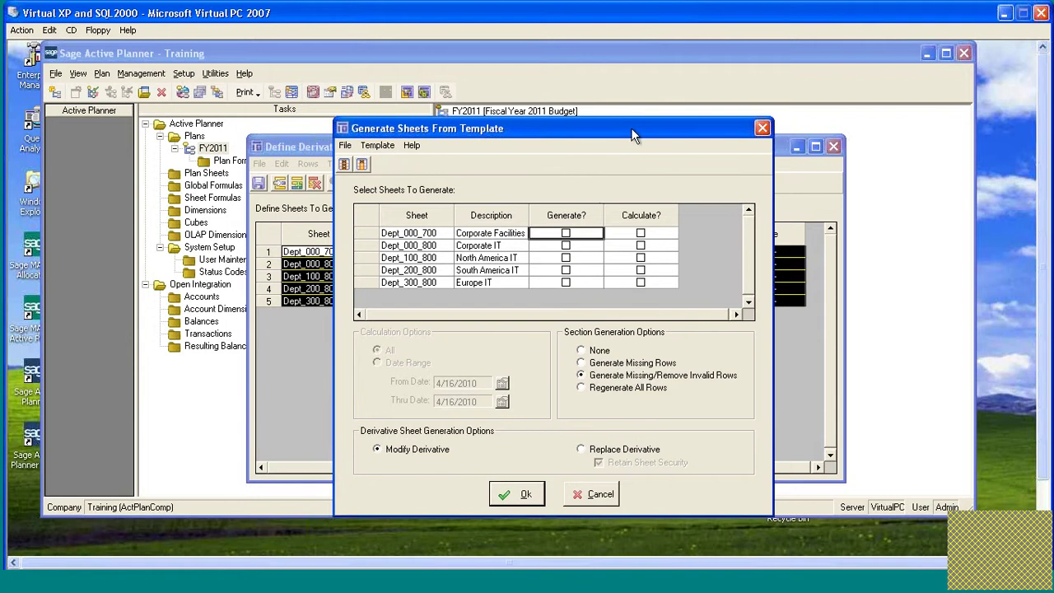
click(346, 164)
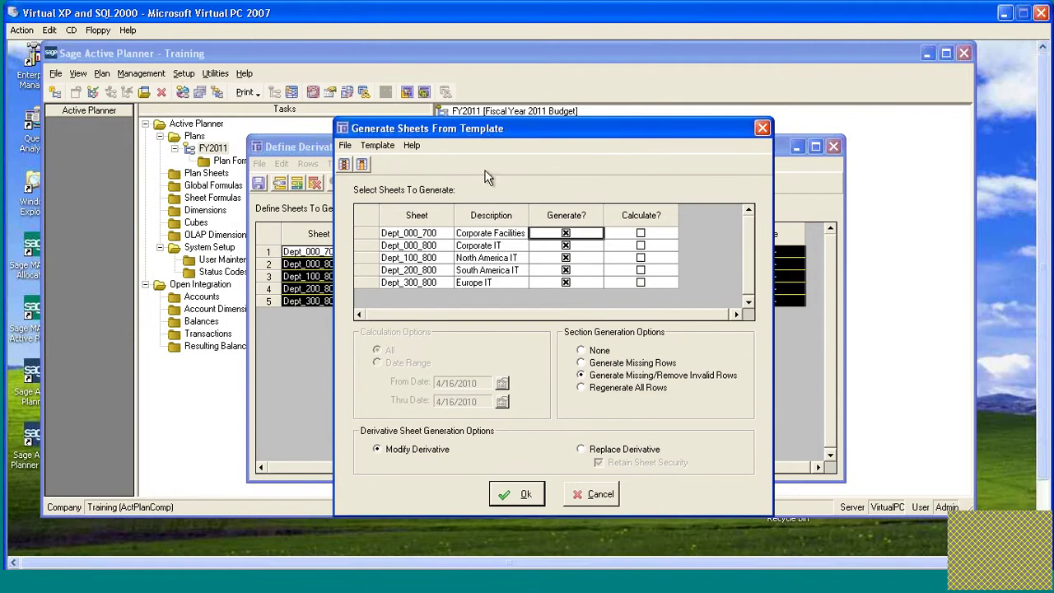
click(582, 450)
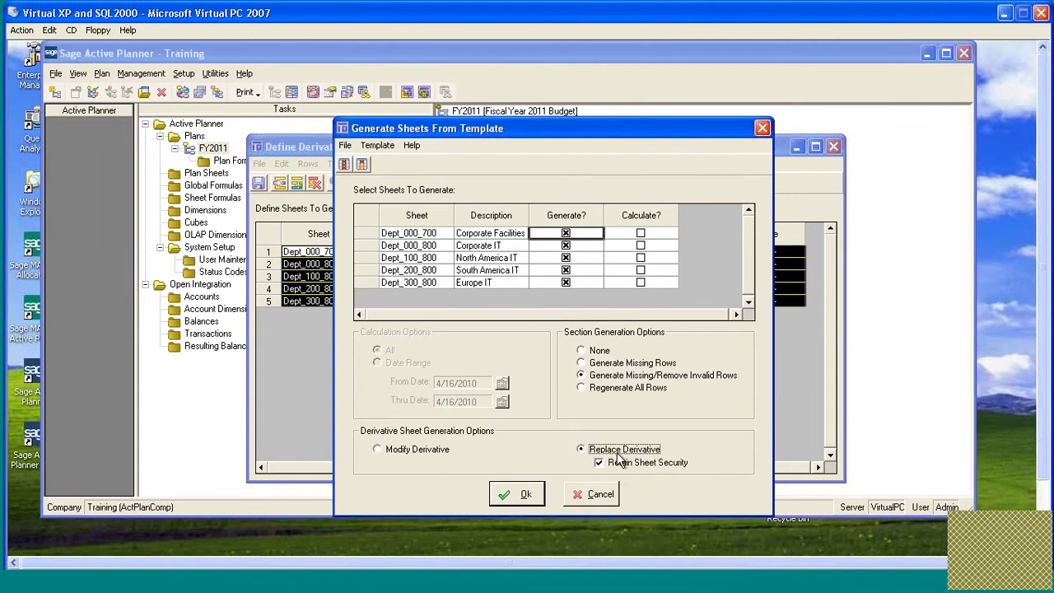
click(526, 495)
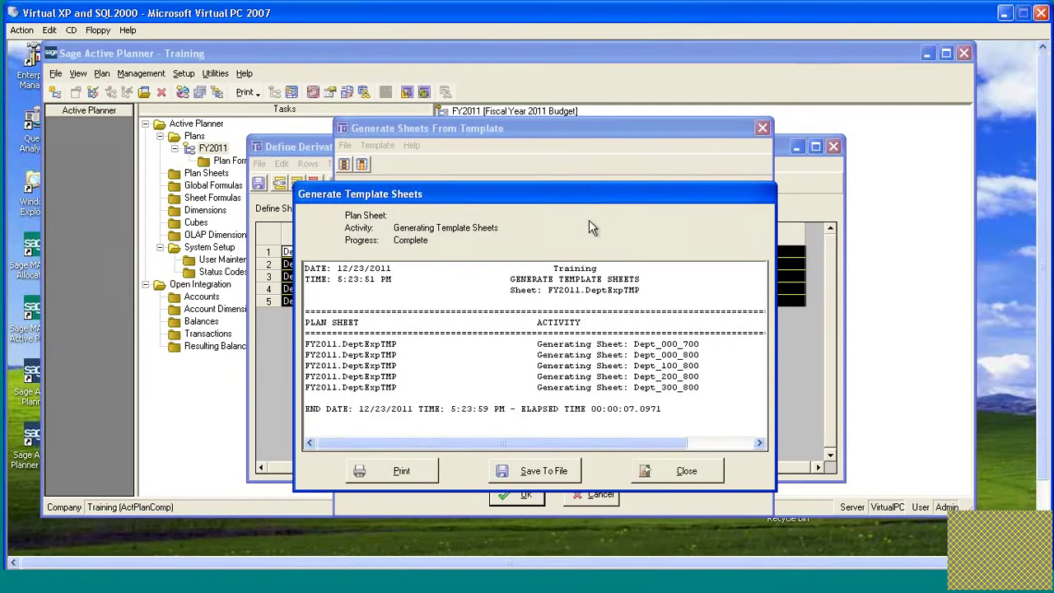
click(683, 471)
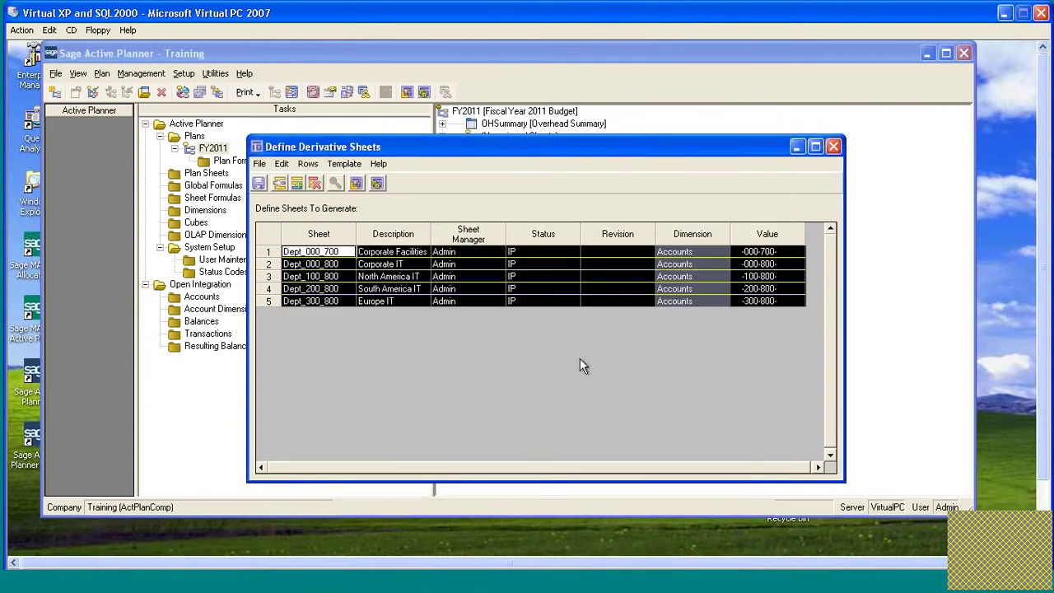
click(833, 147)
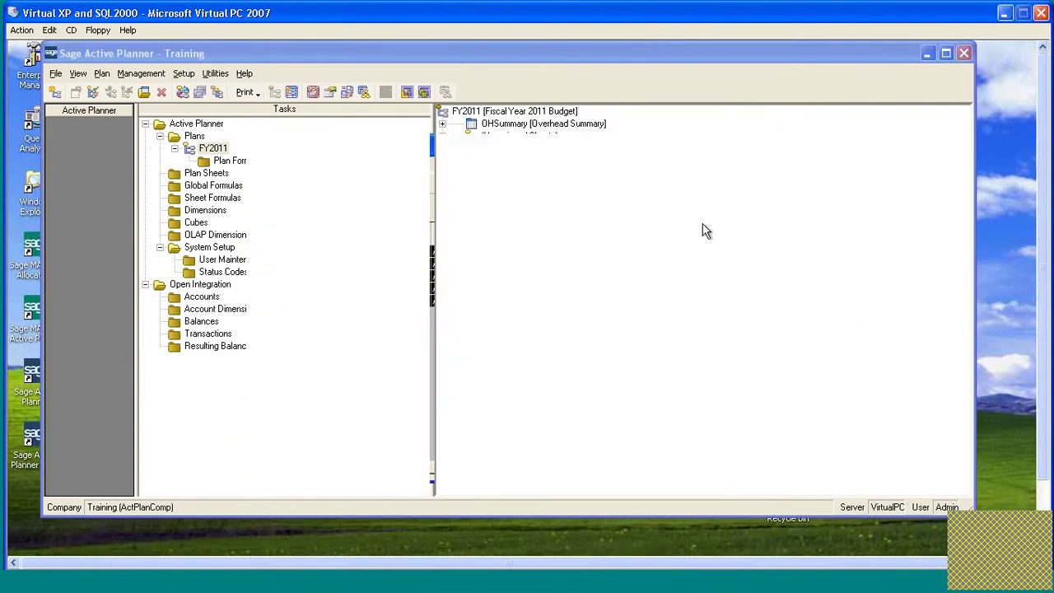
Expand OHSummary, FacilitySummary and ITSummary to check the department sheets assigned beneath them.
click(443, 124)
click(472, 135)
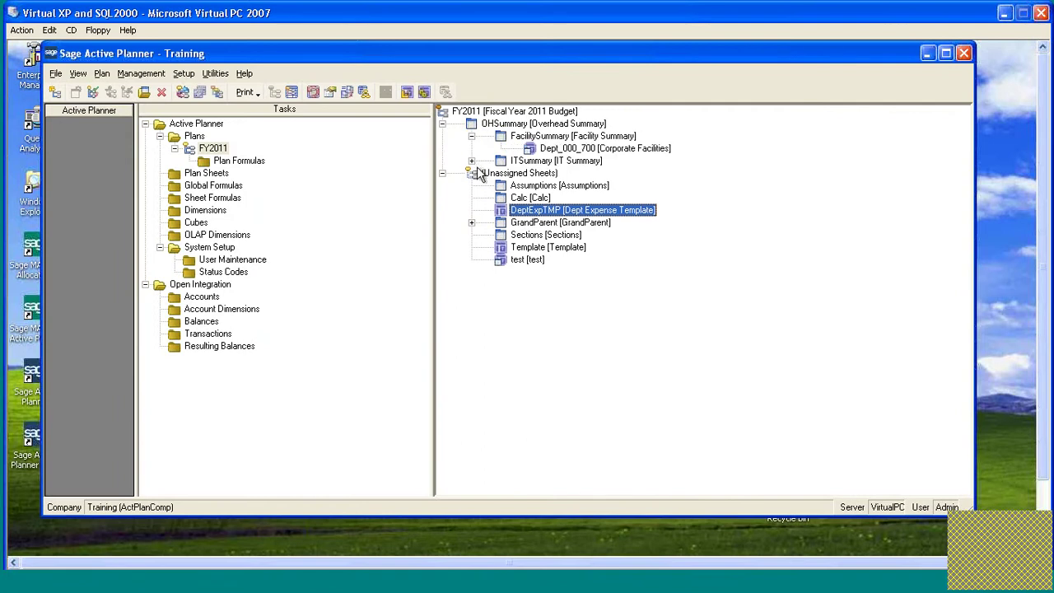
click(471, 161)
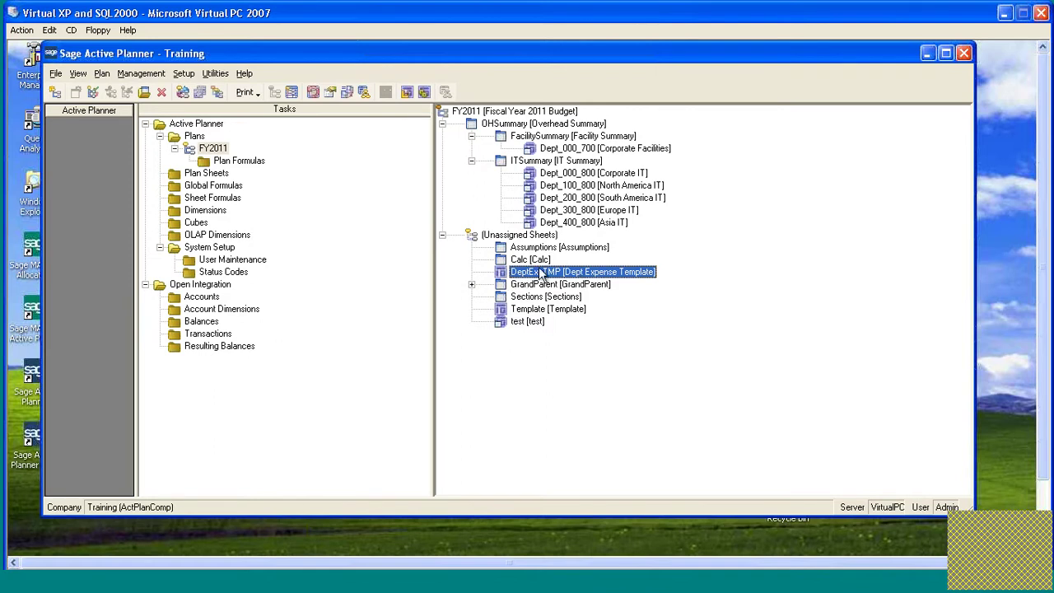
Reopen the derivative sheet definitions of DeptExpTMP and add two blank rows below Dept_300_800.
click(511, 278)
right_click(509, 276)
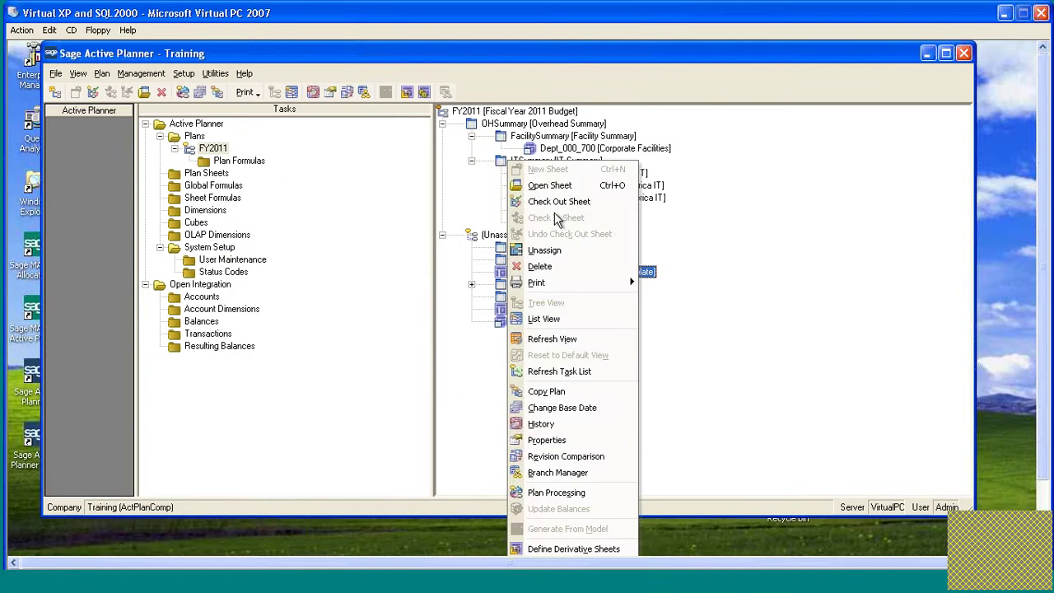
click(567, 549)
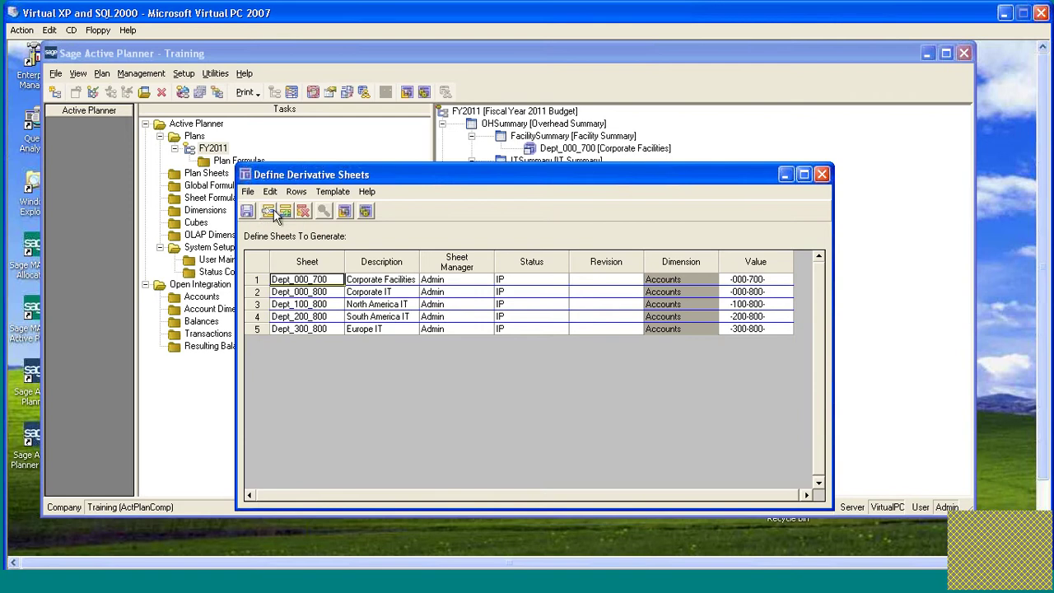
click(285, 211)
click(294, 342)
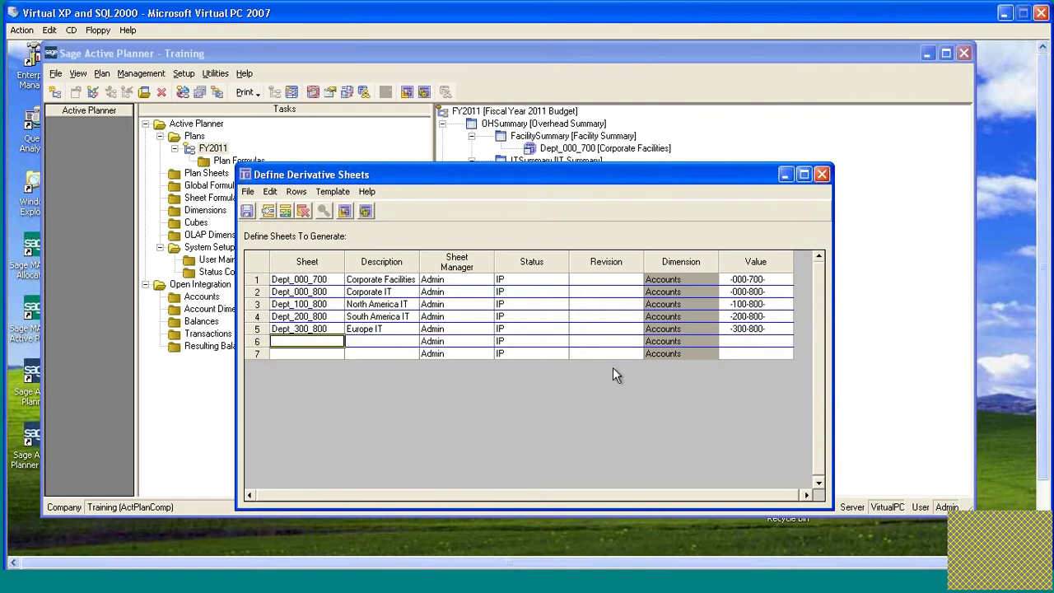
Fill the sheet name of new rows 6 and 7 with Dept_000_700.
key(Up)
key(Up)
key(Up)
key(Up)
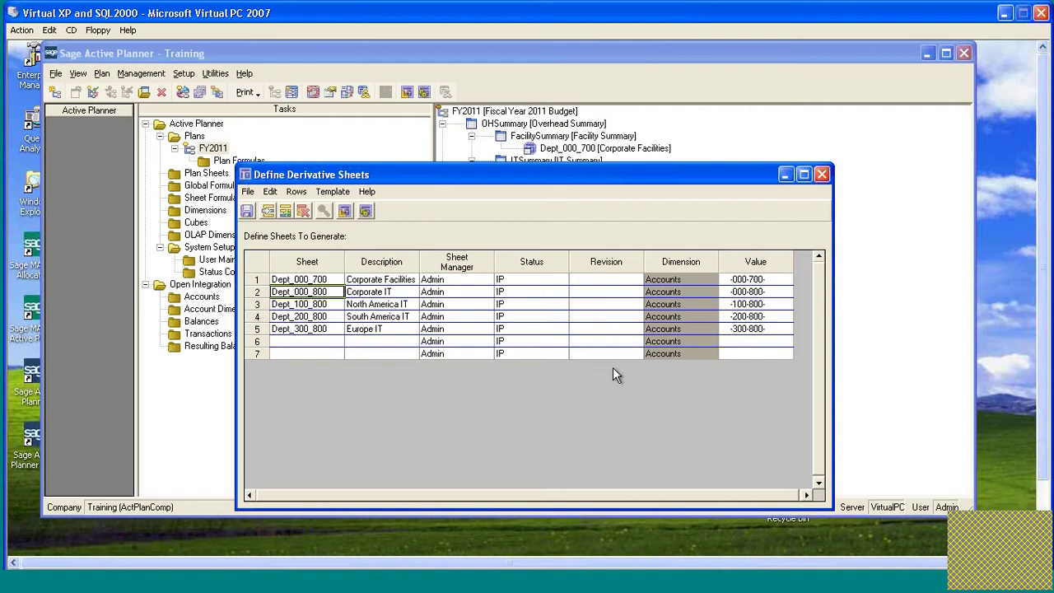
key(Down)
key(Down)
key(Down)
key(Down)
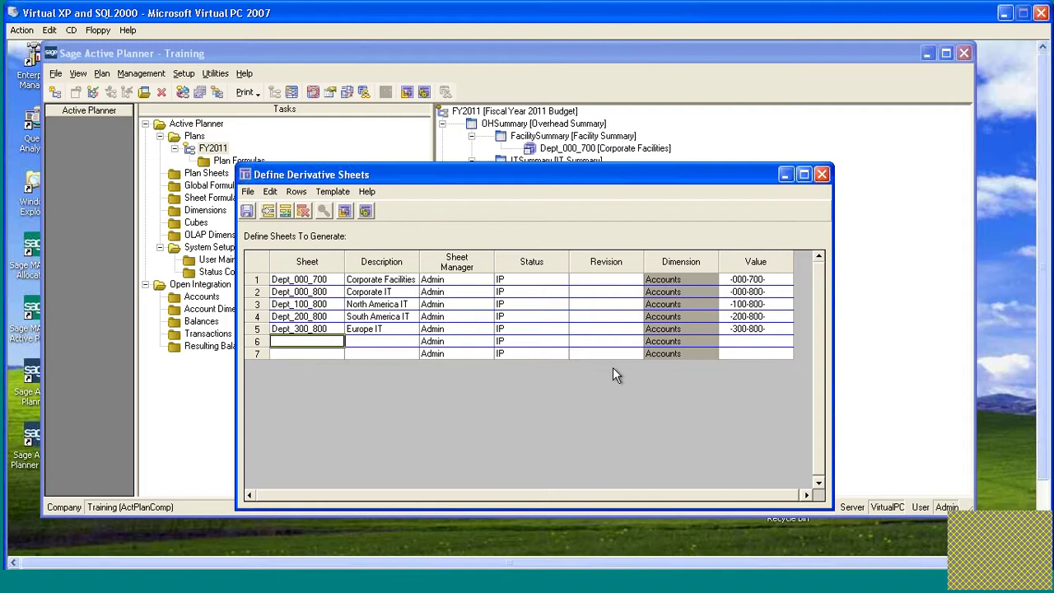
text(Dept_000_700)
key(Down)
text(Dept_000_700)
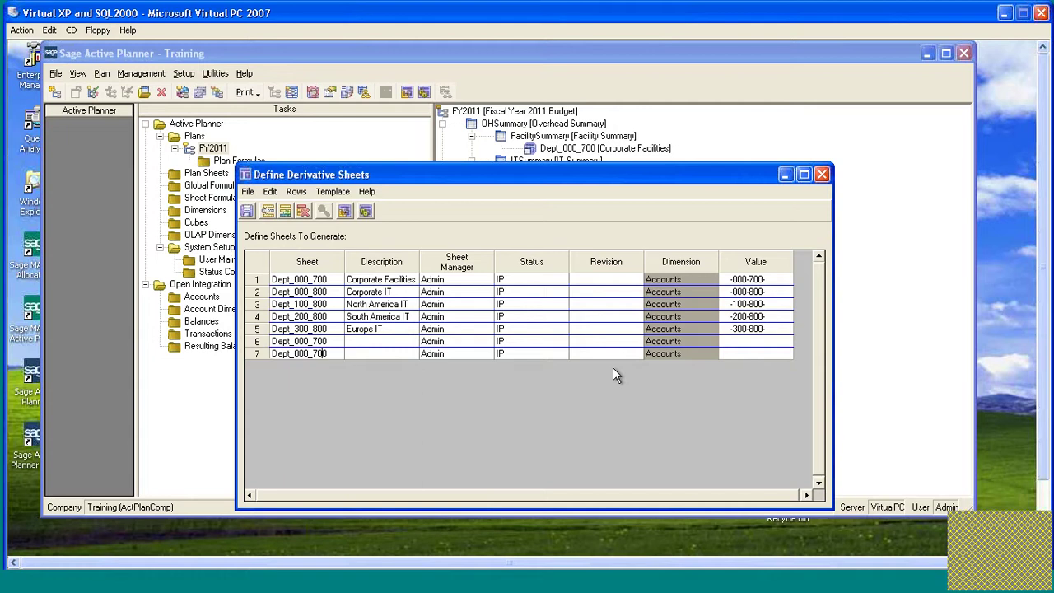
Change the sheet names in rows 6 and 7 to Dept_100_700 and Dept_200_700.
key(Up)
key(F2)
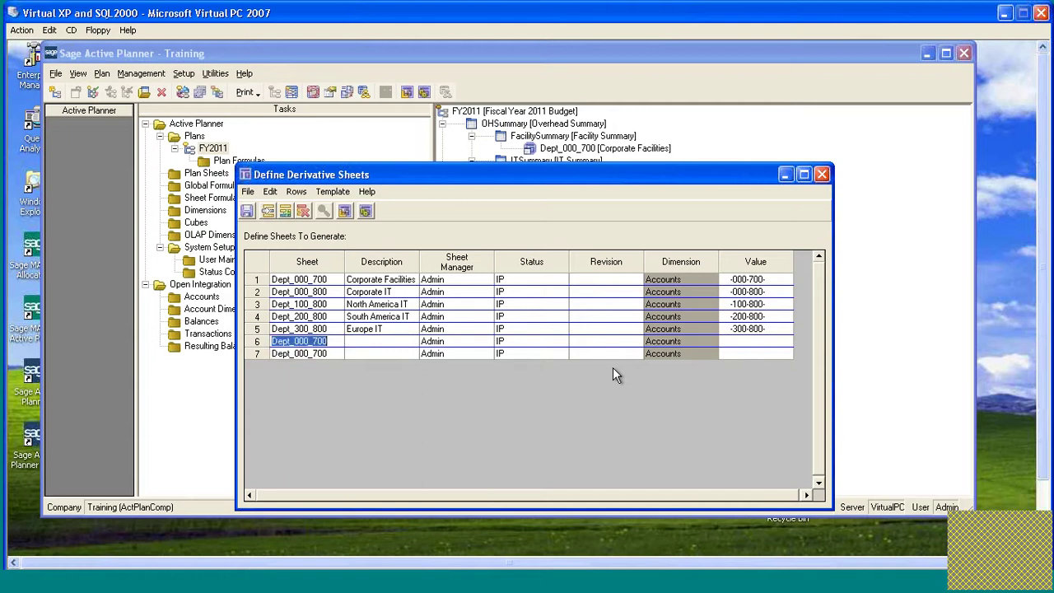
key(Left)
key(Left)
key(Down)
key(F2)
key(BackSpace)
text(2)
key(Tab)
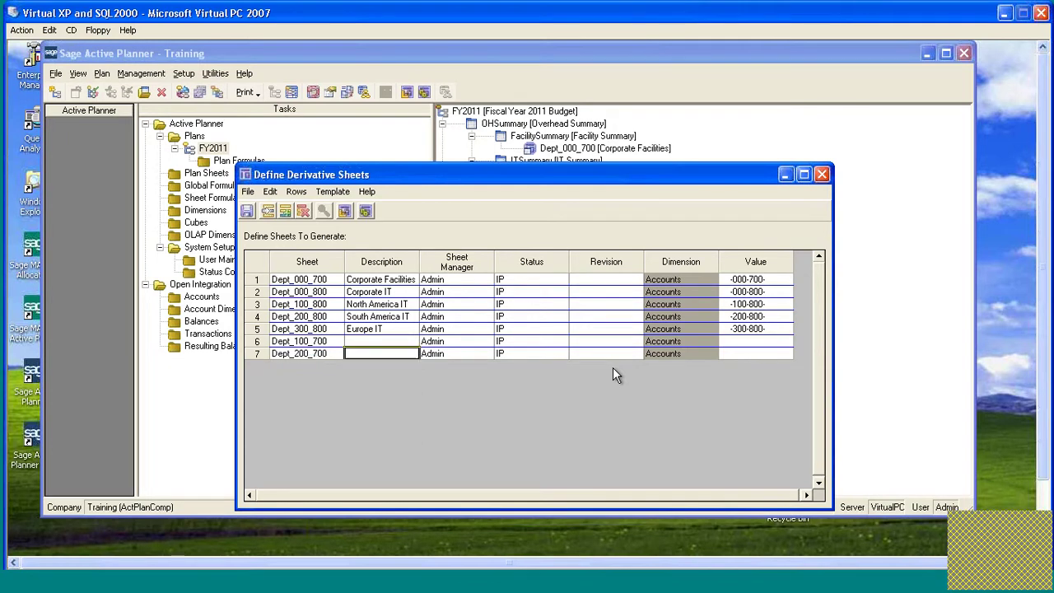
Set the description of the Dept_100_700 sheet to North America Facilities.
key(Up)
text(North Ameri)
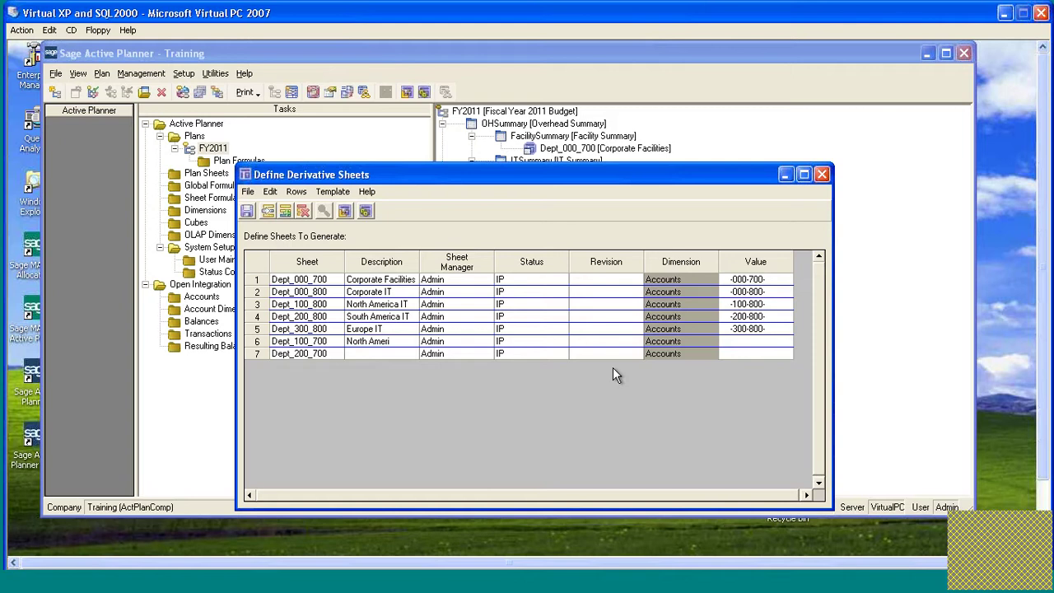
text(ca Facilities)
key(Return)
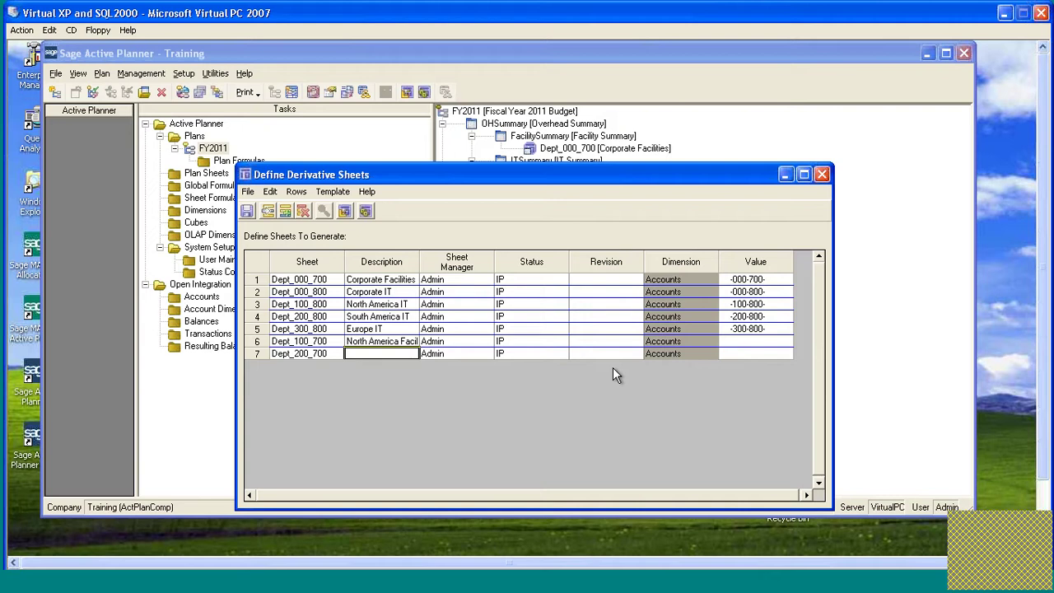
Set the description of the Dept_200_700 sheet to South America Facilities.
text(North America Facilities)
key(Left)
key(Left)
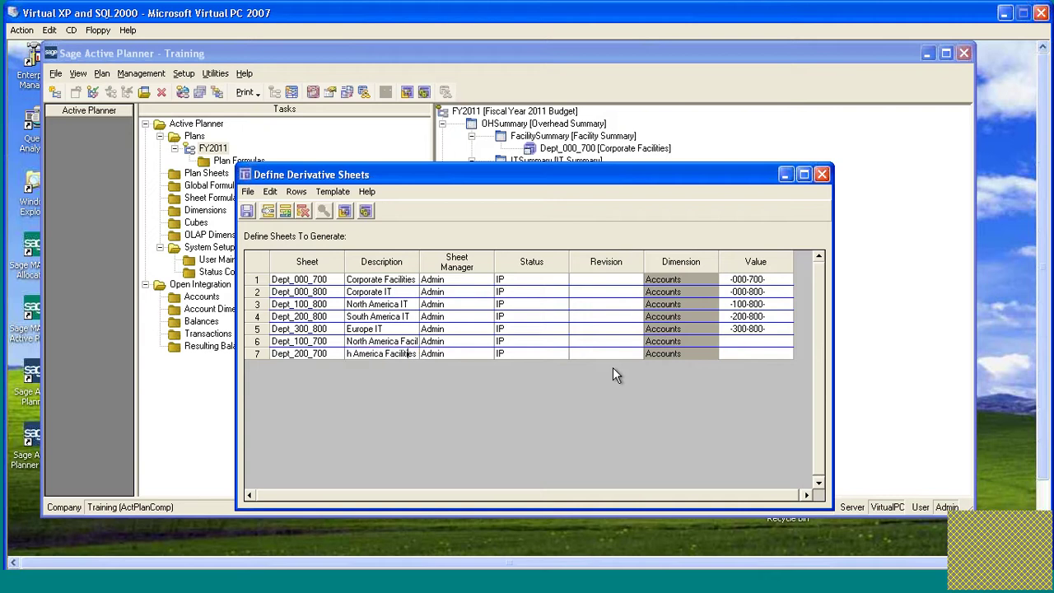
key(Return)
key(BackSpace)
key(BackSpace)
key(BackSpace)
text(Sout)
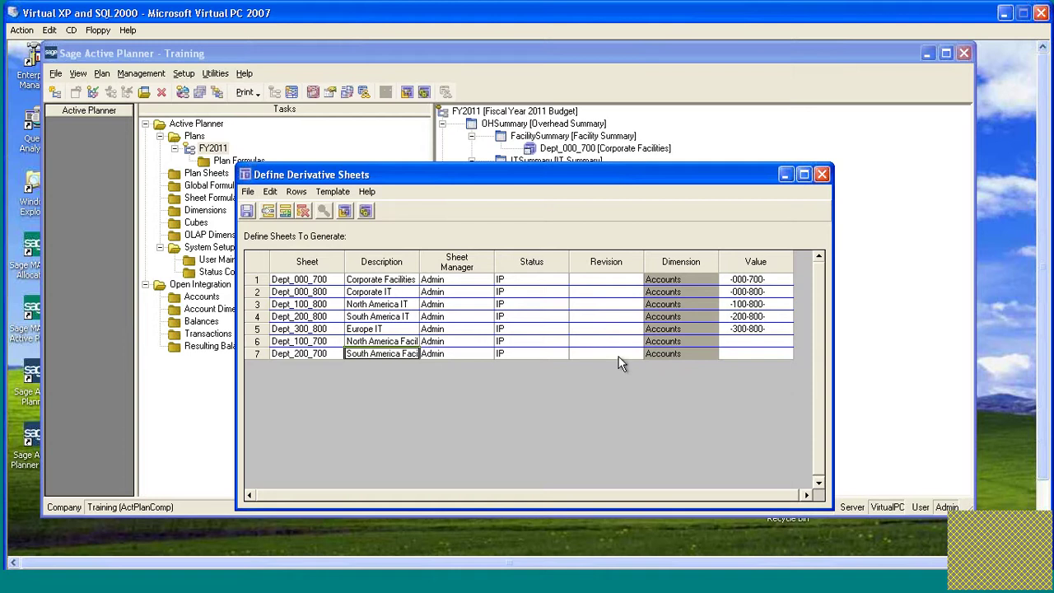
Set the Accounts dimension value of the Dept_100_700 sheet to -100-700-.
click(751, 341)
key(Right)
key(Right)
key(Right)
key(Right)
text(100)
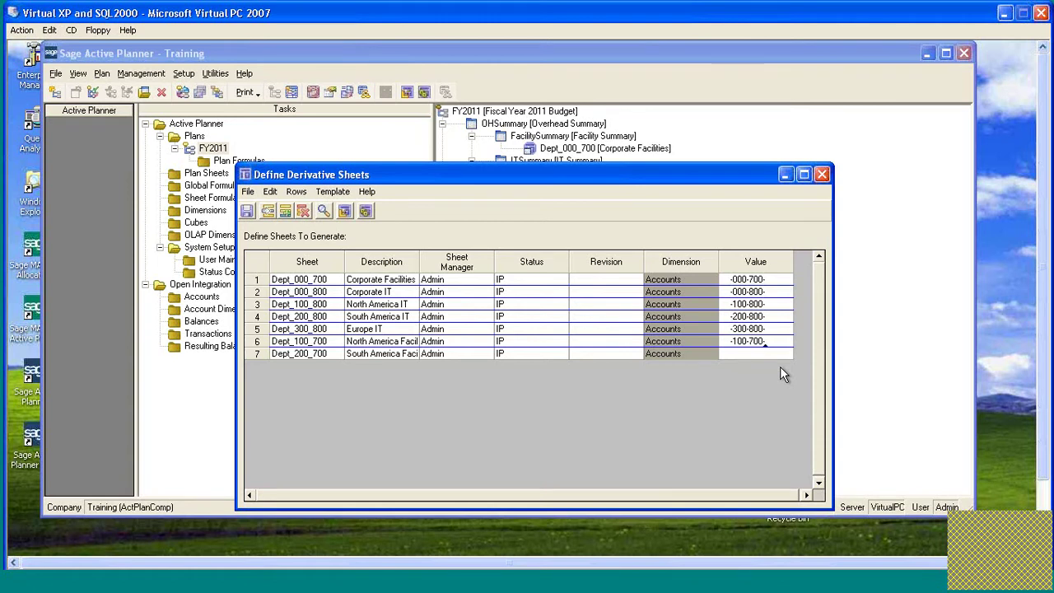
Set the Accounts dimension value of the Dept_200_700 sheet to -200-700-.
key(Down)
key(Right)
text(1)
key(BackSpace)
text(200)
Generate Dept_100_700 and Dept_200_700 from the template with Replace Derivative, and close the derivative sheet definitions with changes saved.
click(366, 211)
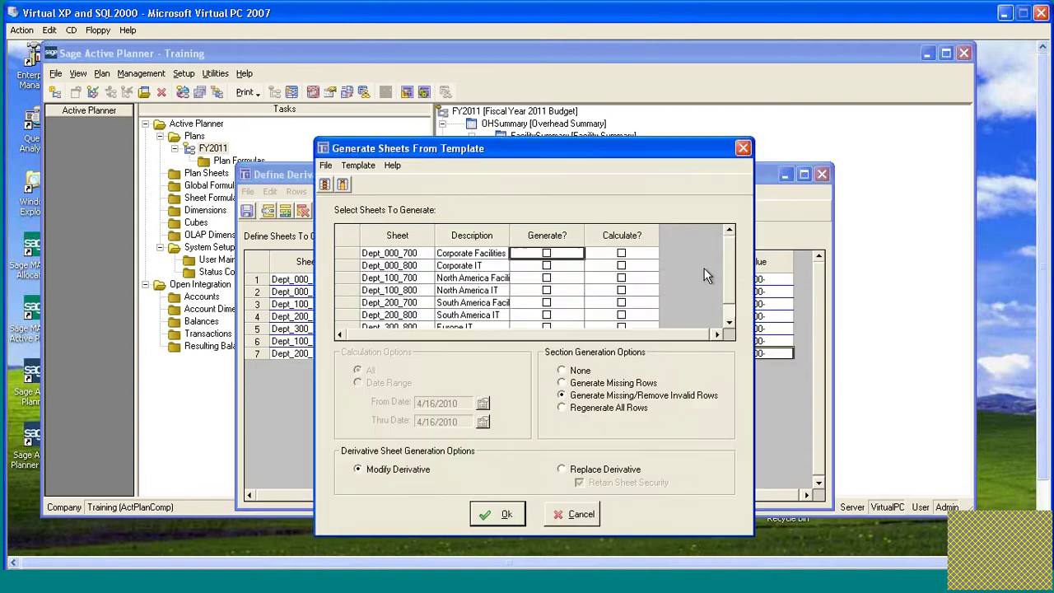
click(729, 303)
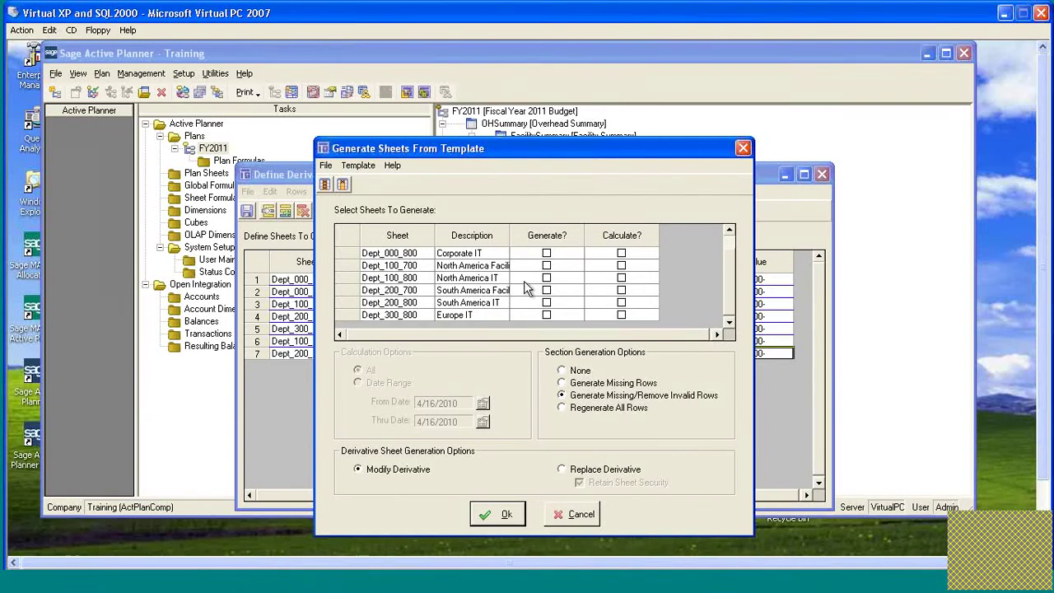
click(547, 266)
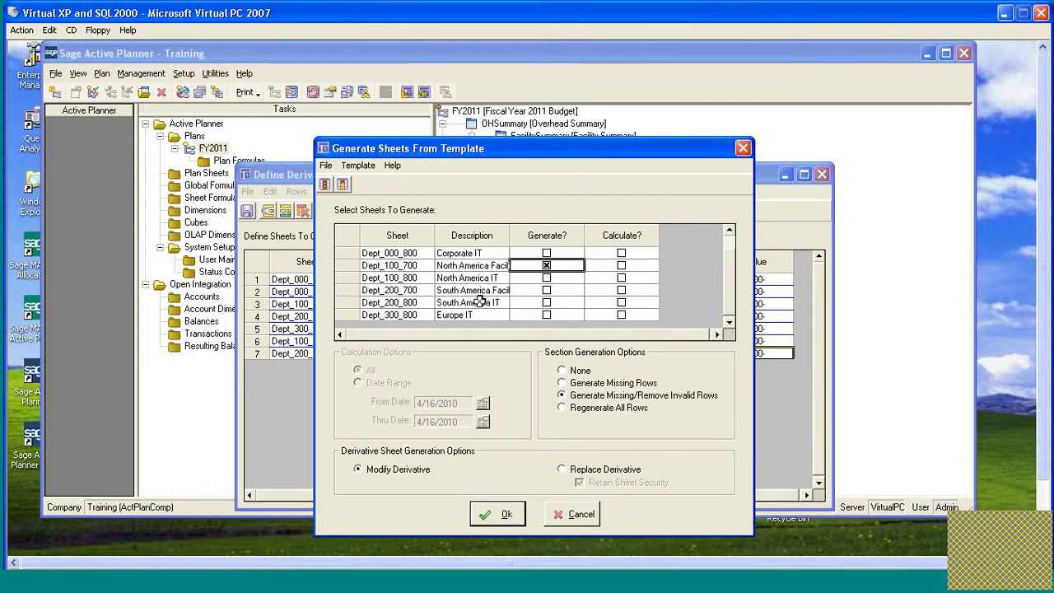
click(547, 291)
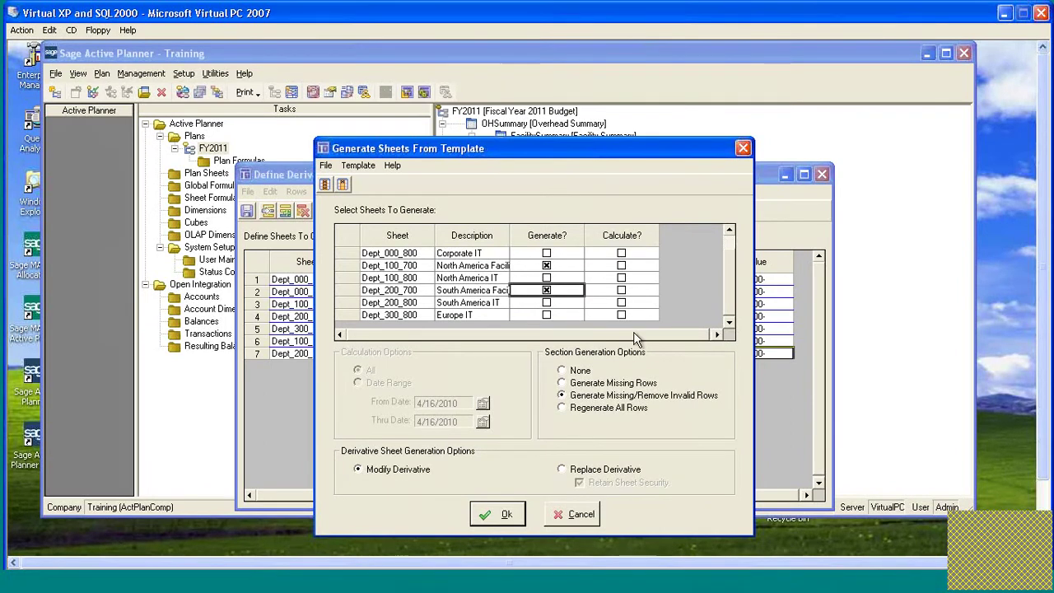
click(561, 470)
click(497, 514)
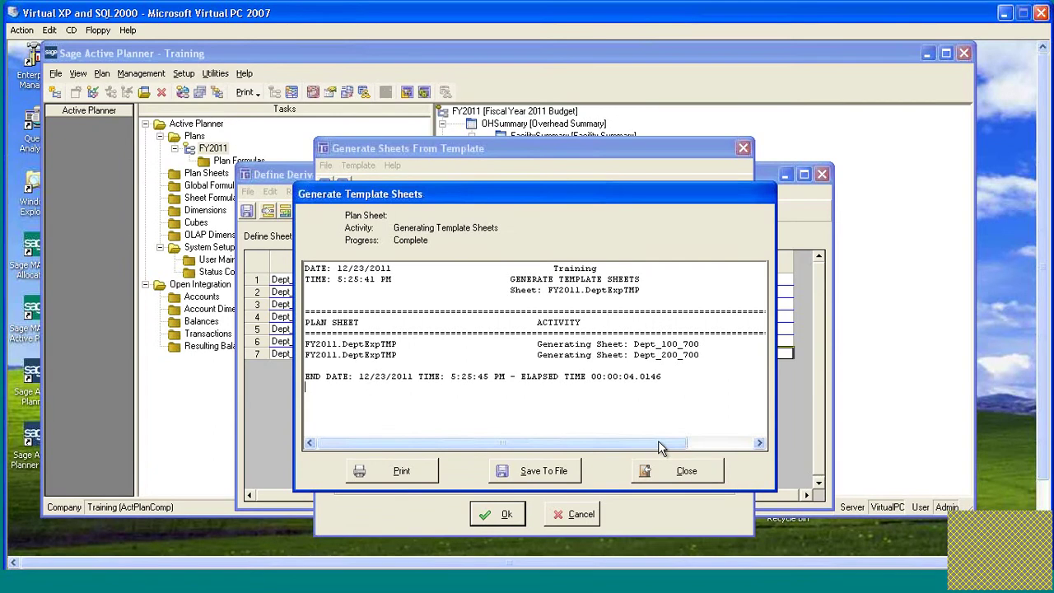
click(681, 471)
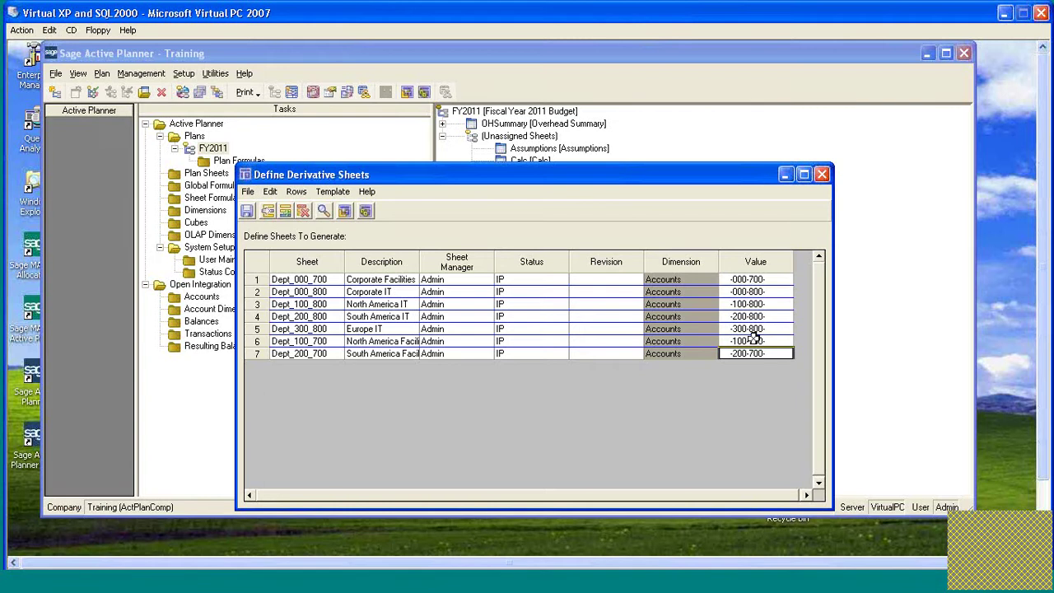
click(822, 175)
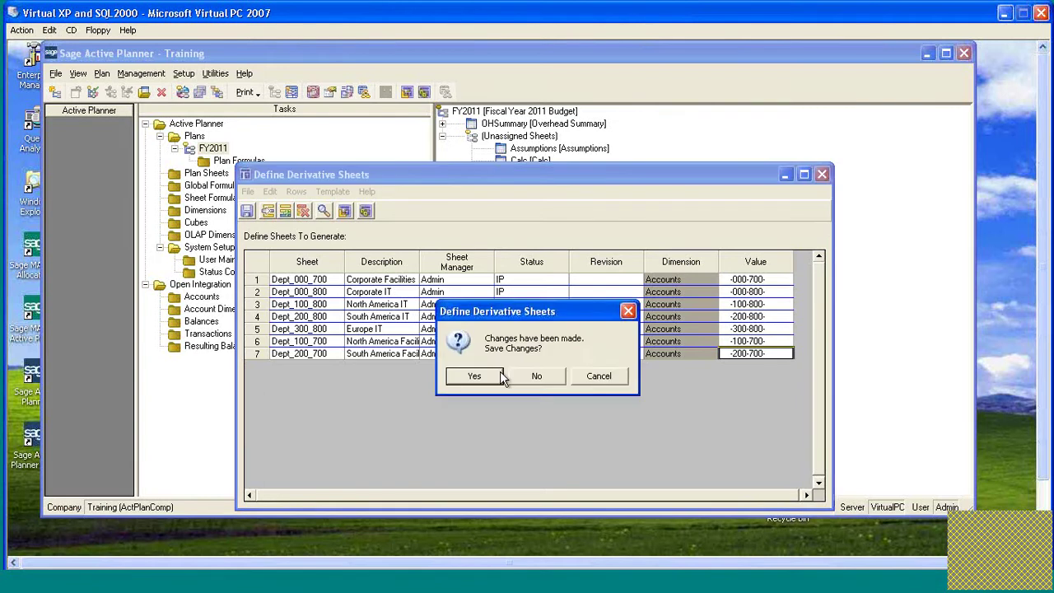
click(482, 374)
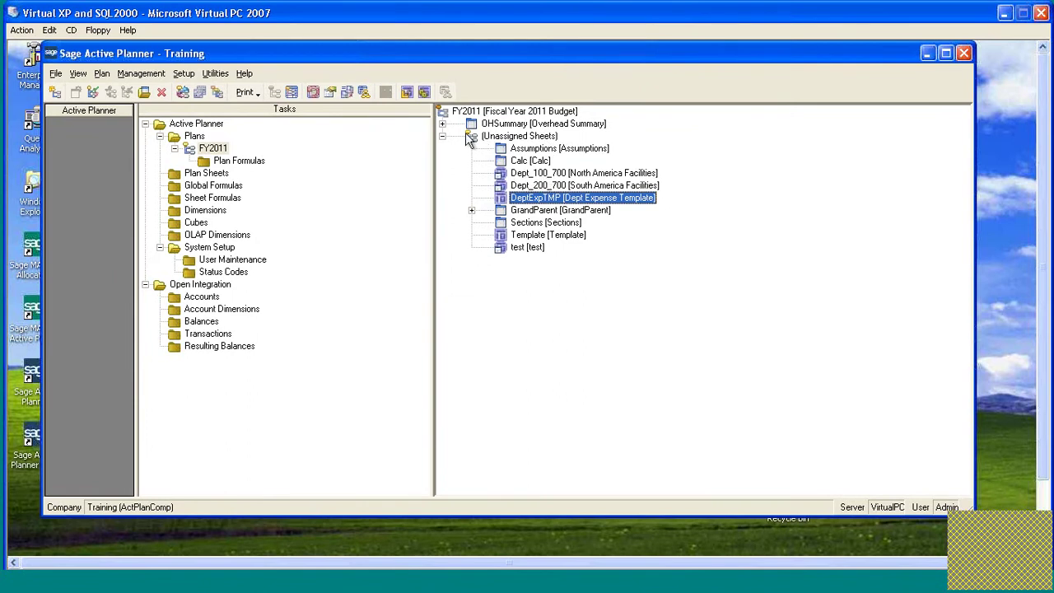
Move the unassigned sheets Dept_100_700 and Dept_200_700 under FacilitySummary in the plan tree.
click(442, 123)
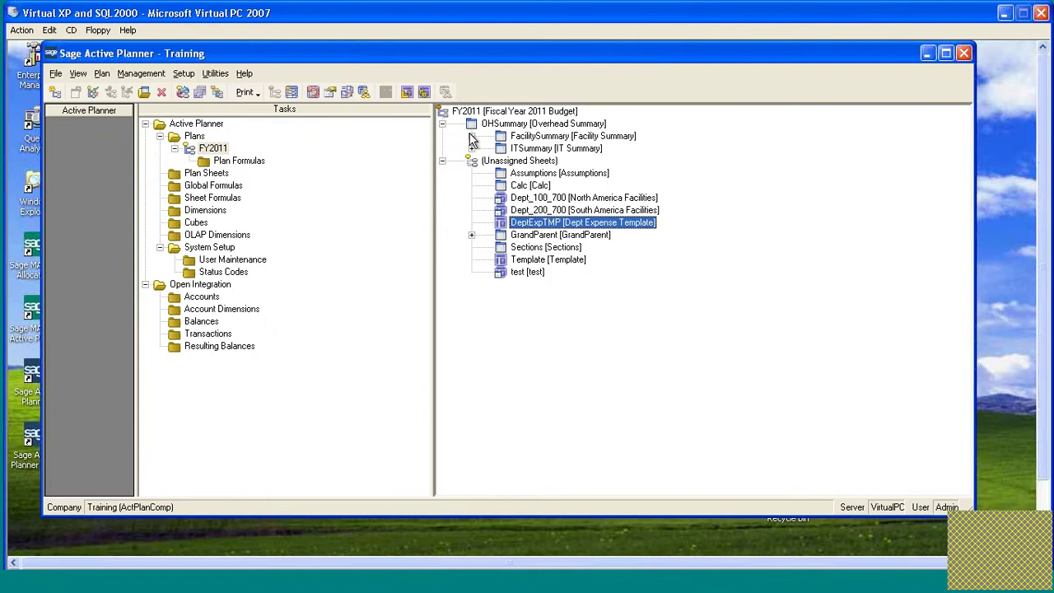
click(471, 136)
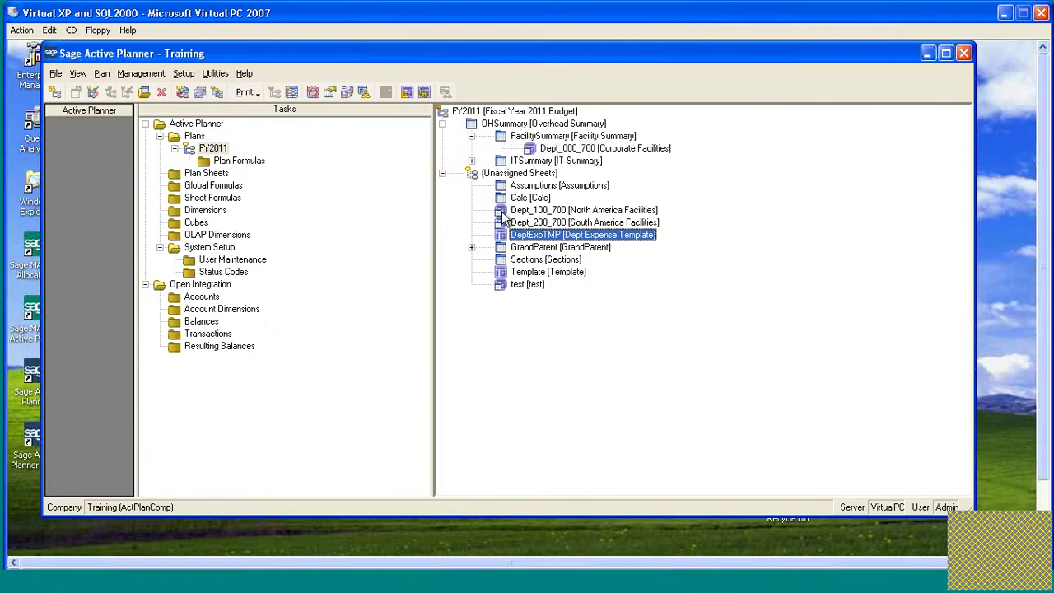
drag(505, 211, 560, 149)
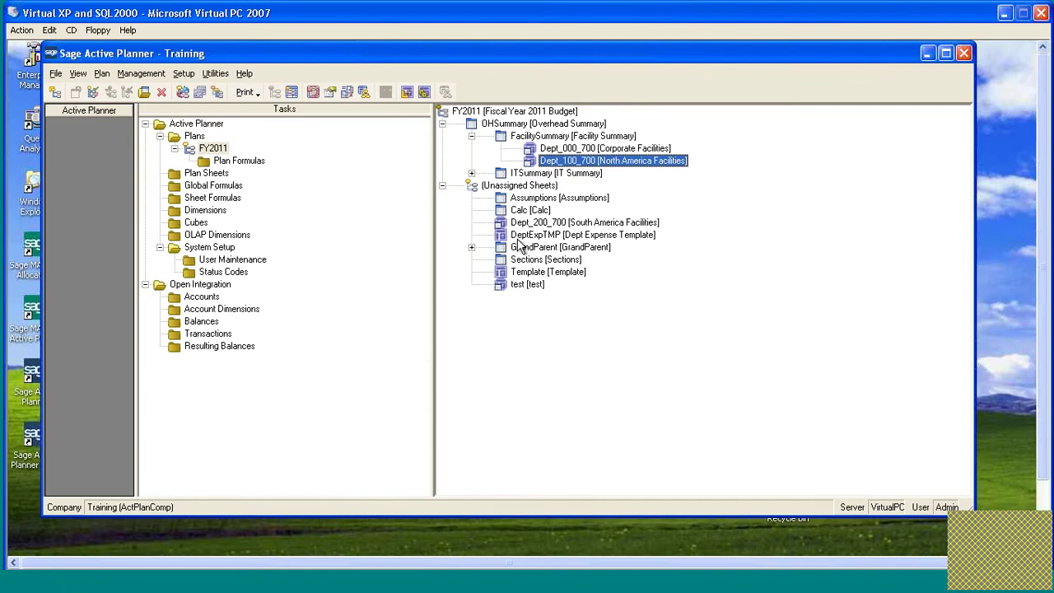
drag(507, 224, 567, 138)
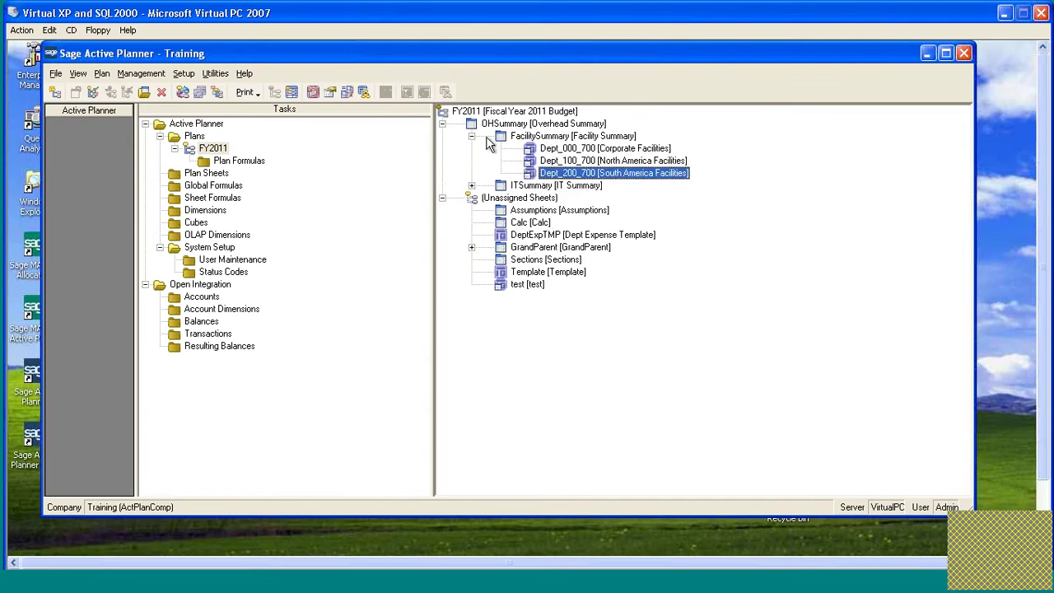
click(471, 136)
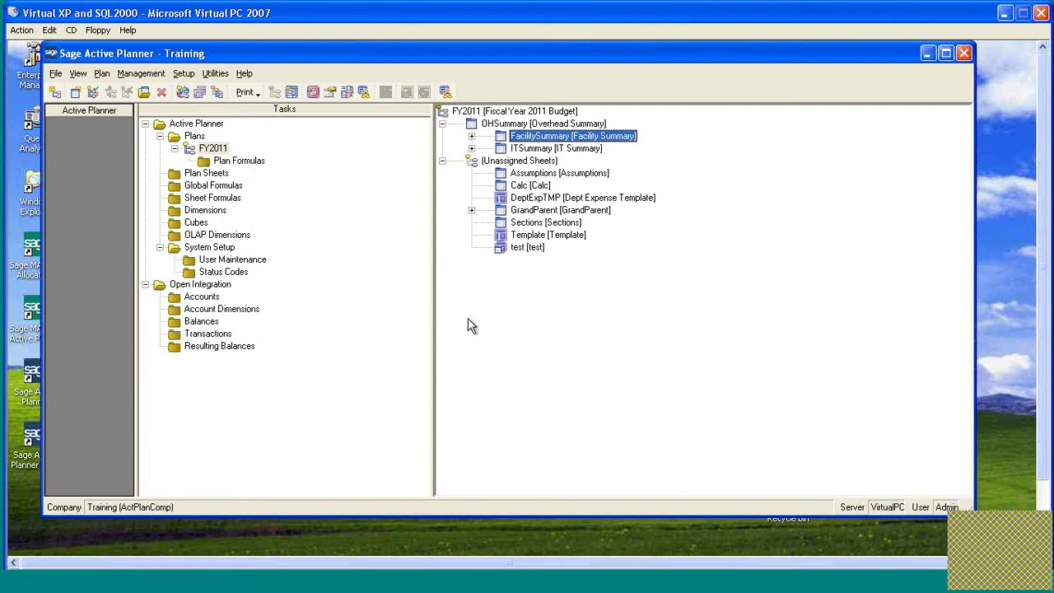
click(491, 125)
click(501, 139)
key(Down)
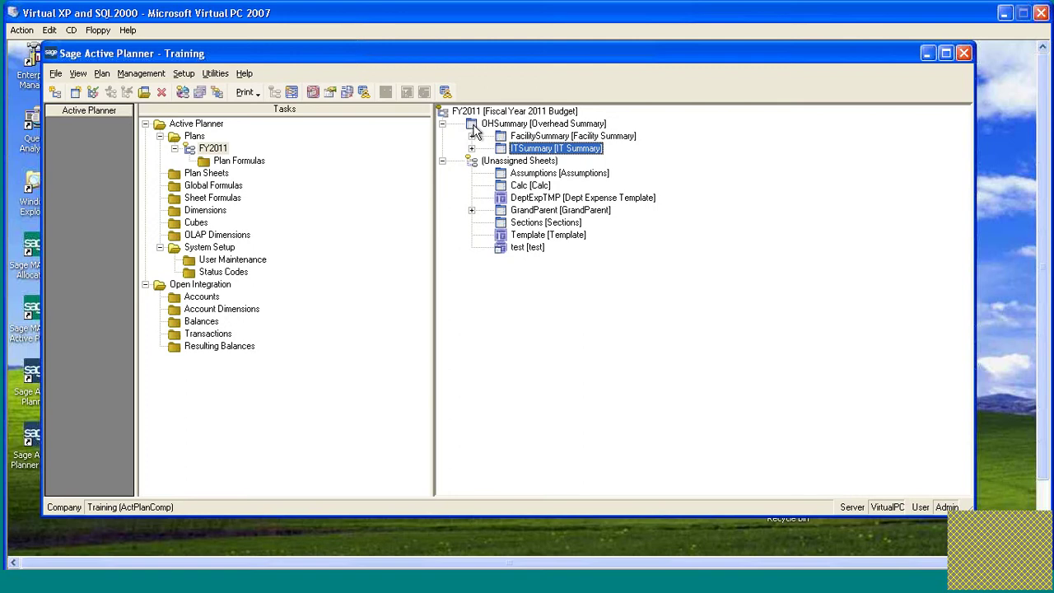
click(505, 162)
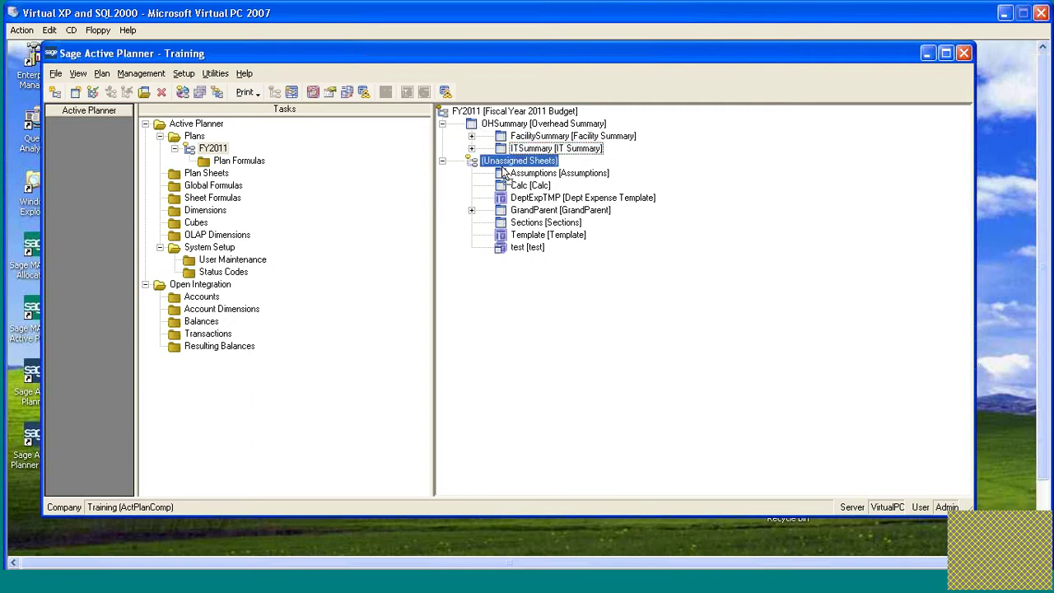
drag(504, 167, 503, 148)
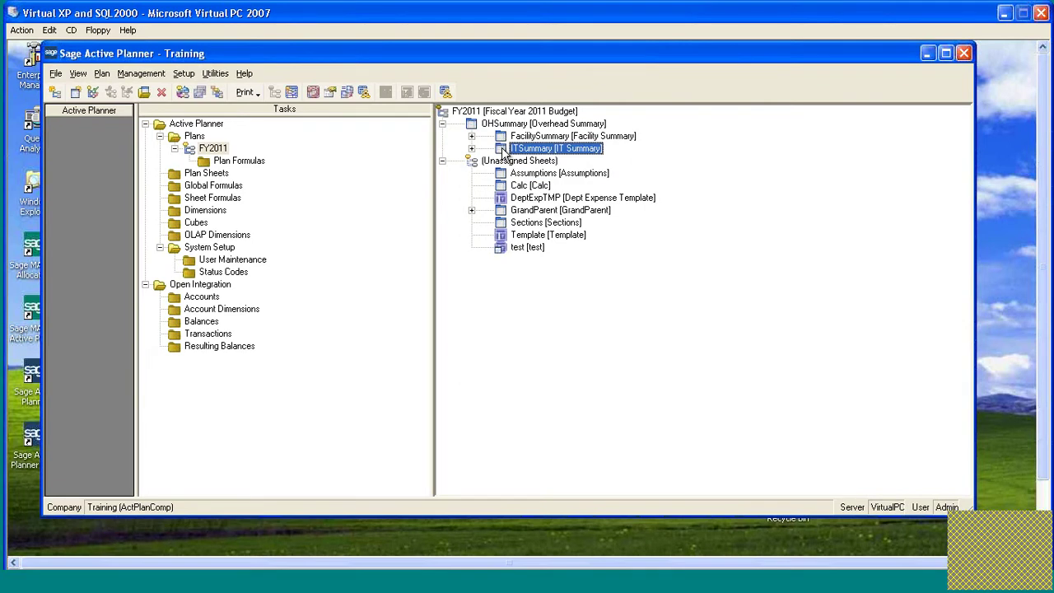
Delete only the ITSummary sheet from the plan, keeping its attached department sheets.
click(471, 148)
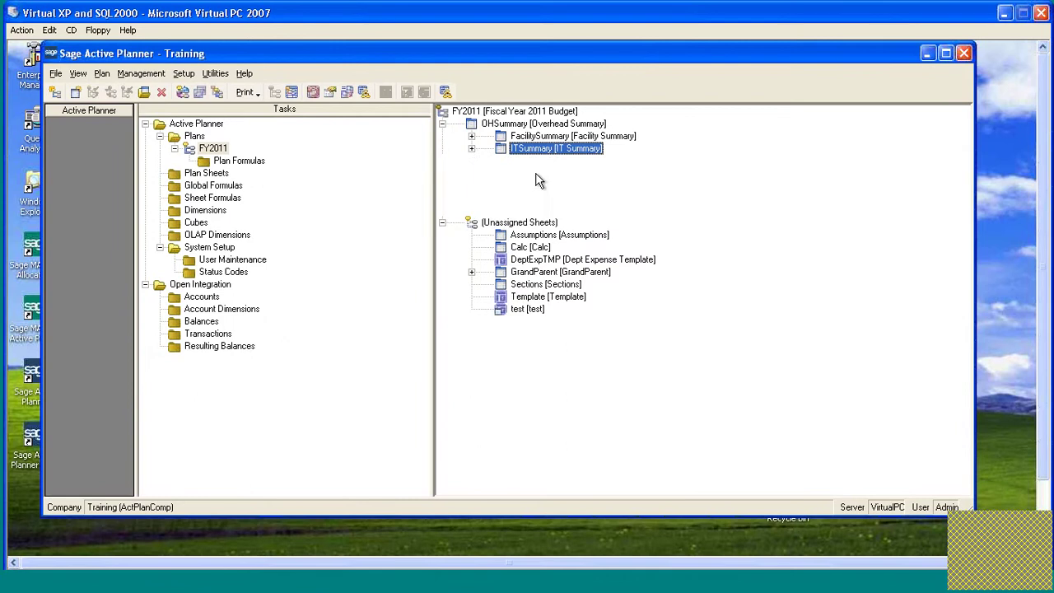
right_click(502, 150)
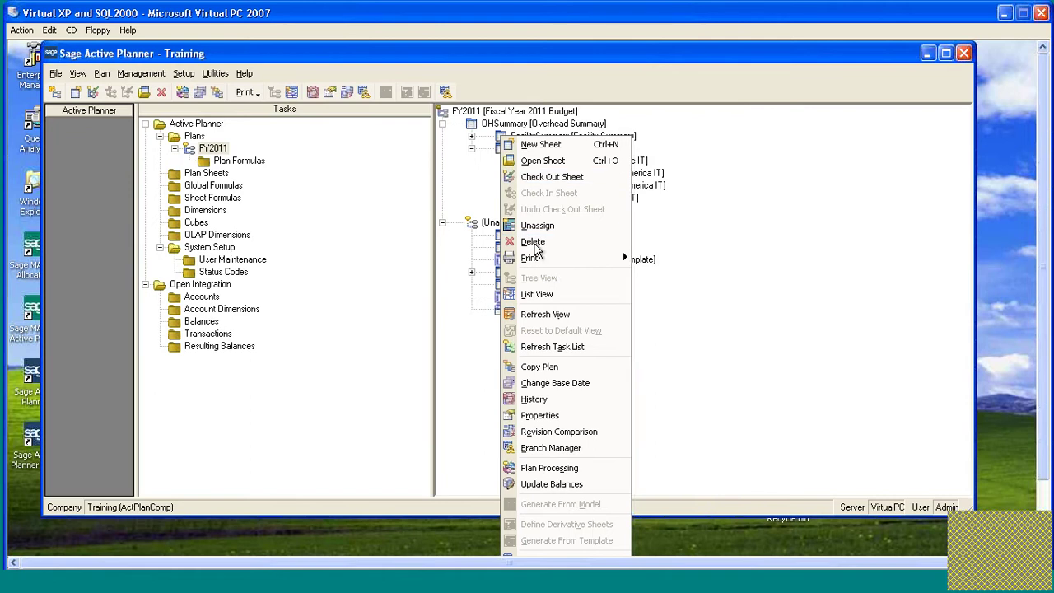
click(533, 243)
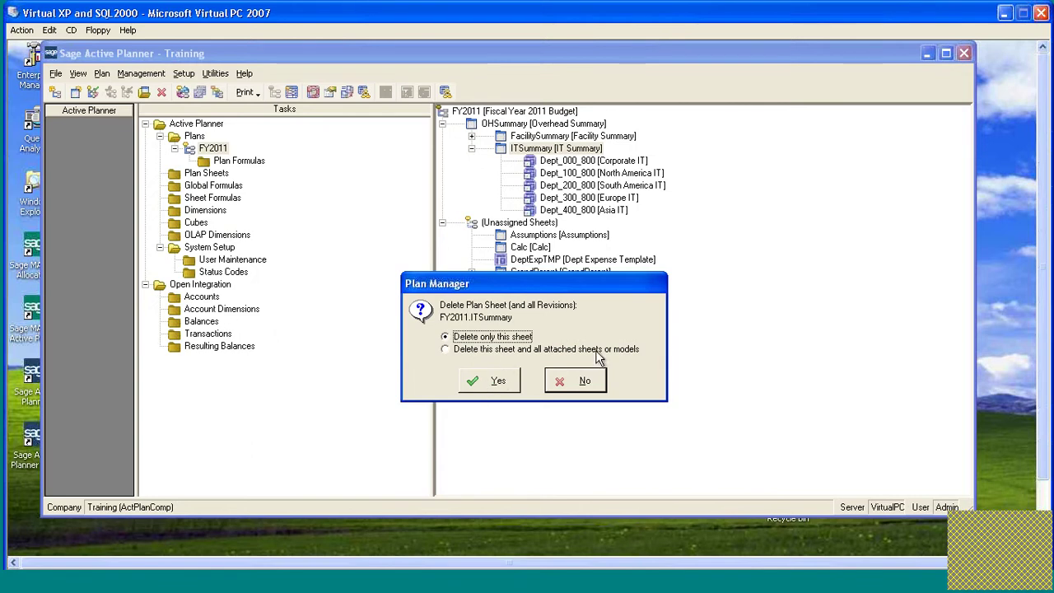
click(499, 381)
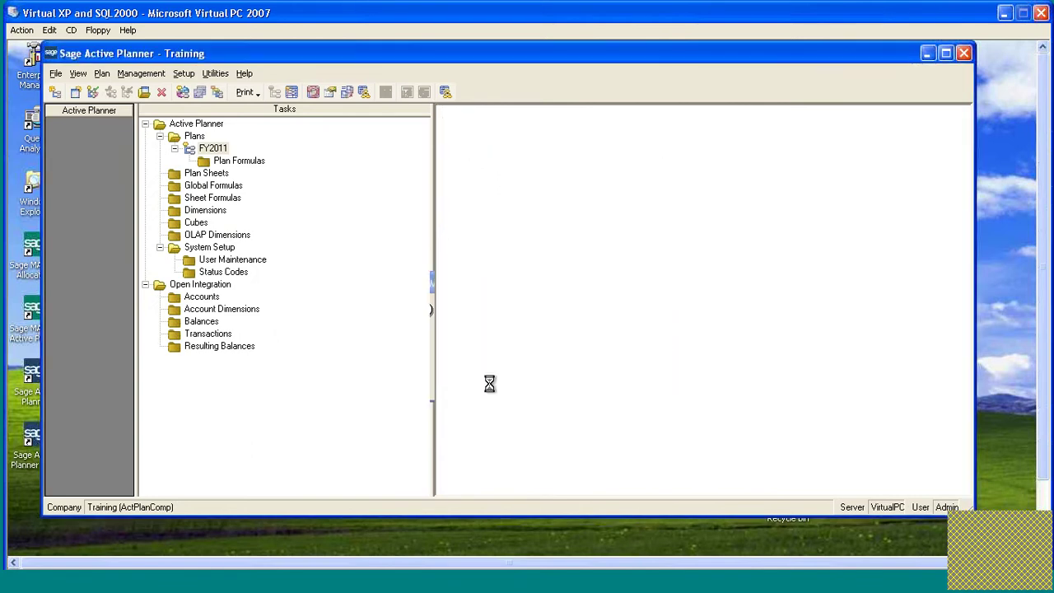
Delete only the FacilitySummary sheet from the plan, keeping its attached department sheets.
click(443, 123)
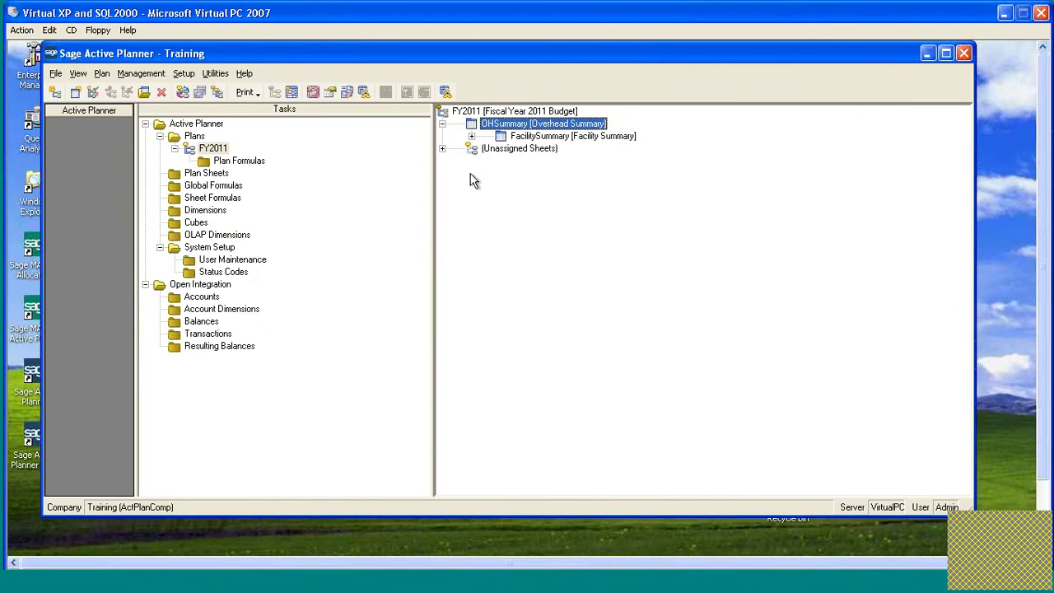
click(443, 150)
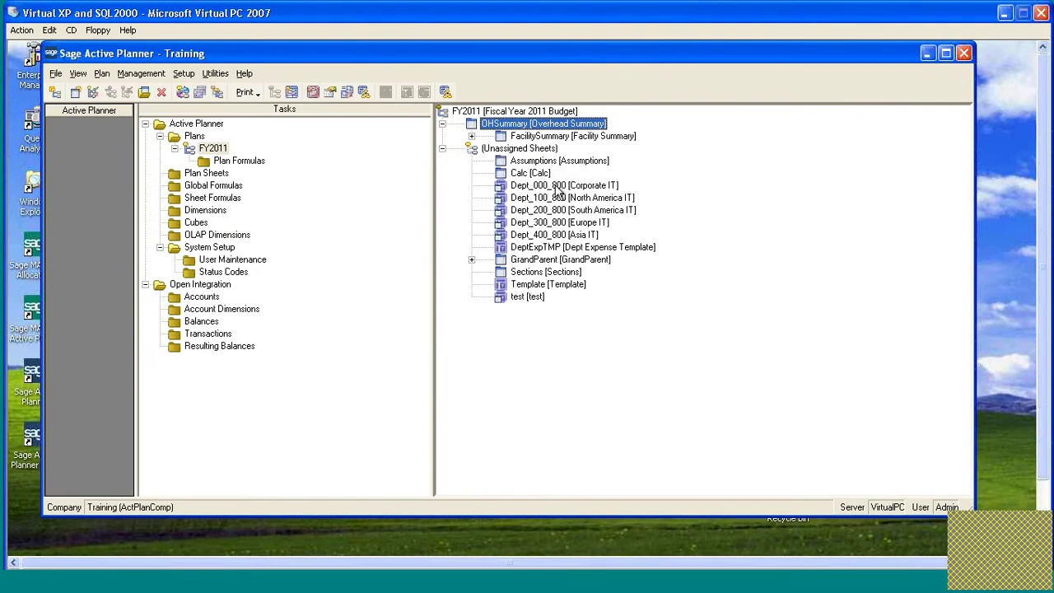
click(471, 136)
right_click(504, 137)
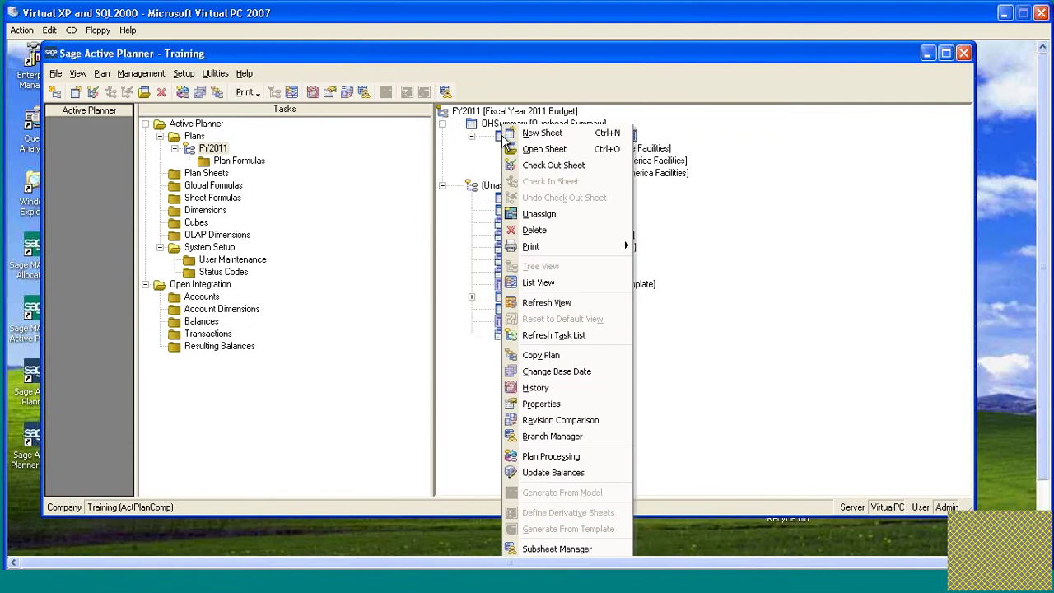
click(532, 231)
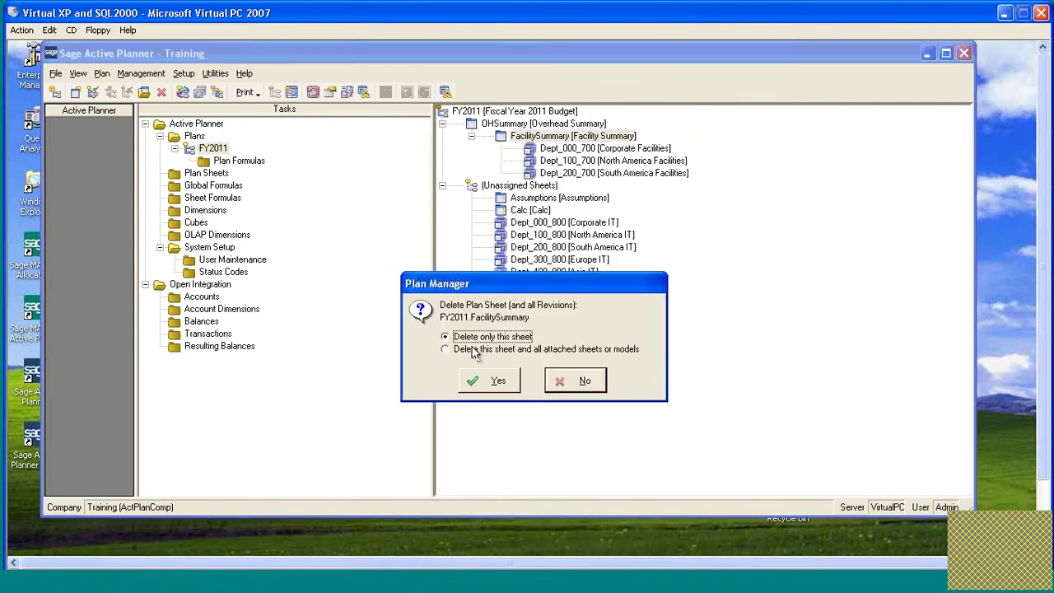
click(499, 381)
Open the OHSummary sheet and rename it as SummaryTMP in its sheet properties.
double_click(474, 126)
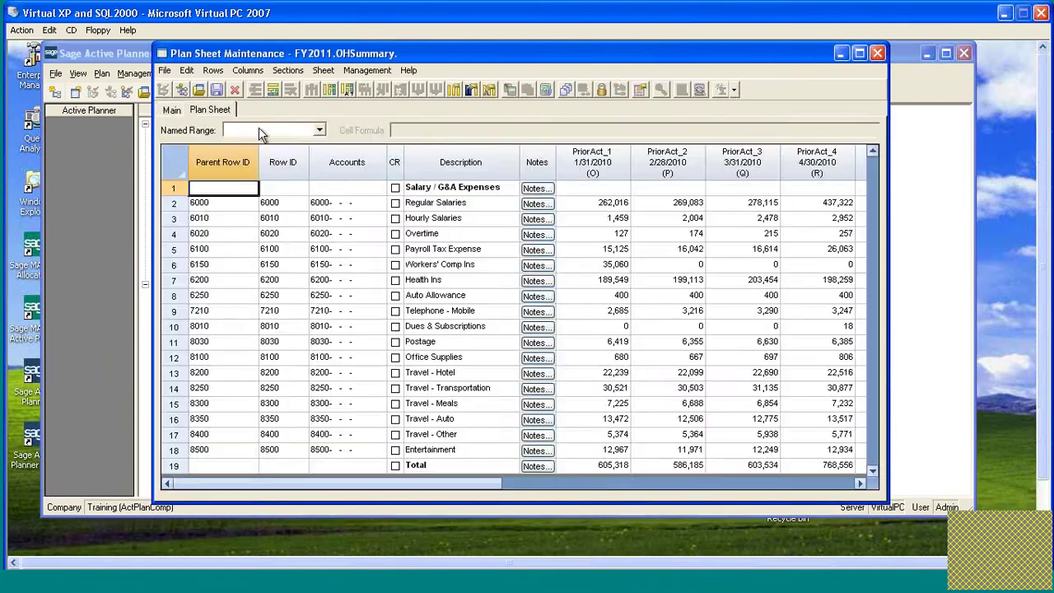
click(174, 109)
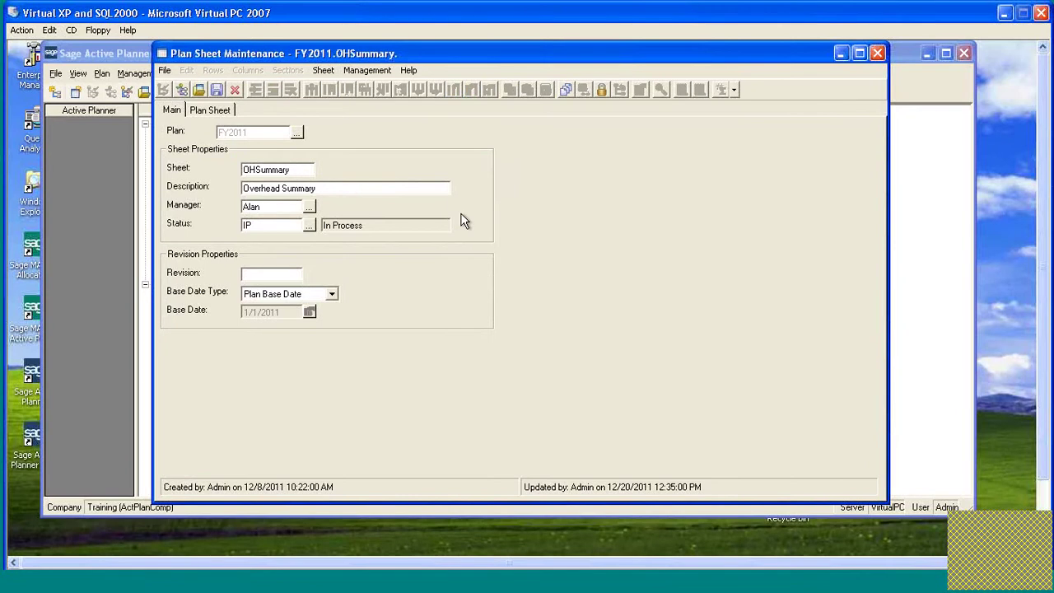
key(Delete)
key(Delete)
text(TMP)
Change the sheet's description to Summary Template.
drag(280, 189, 206, 196)
key(Delete)
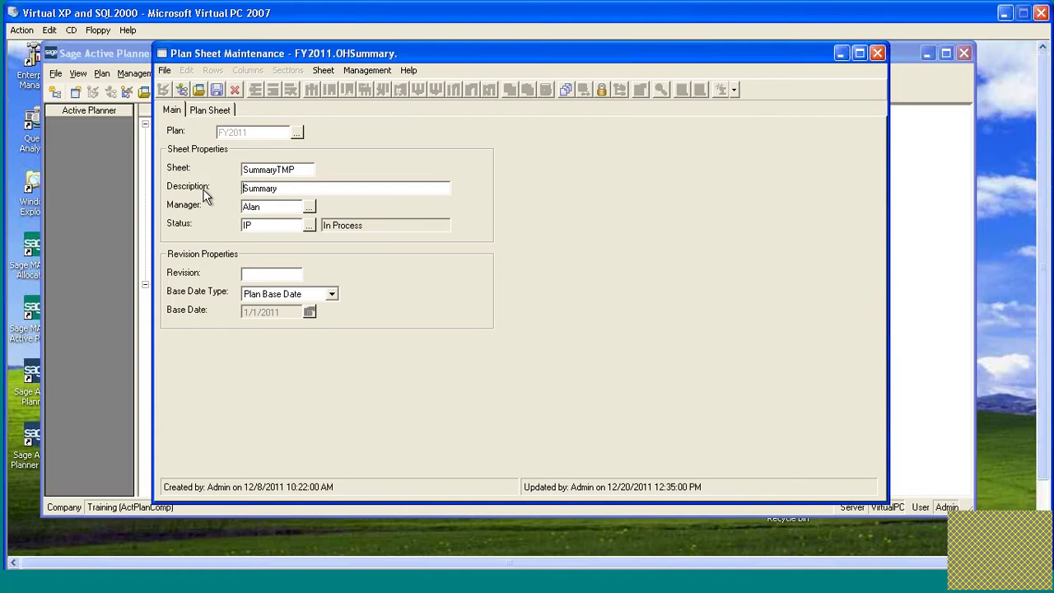
key(Right)
key(Right)
key(Right)
key(Right)
key(Right)
key(Right)
key(Right)
text(Template)
Choose the sheet's manager and save the renamed sheet as an update of the existing record.
click(310, 207)
click(427, 417)
click(221, 109)
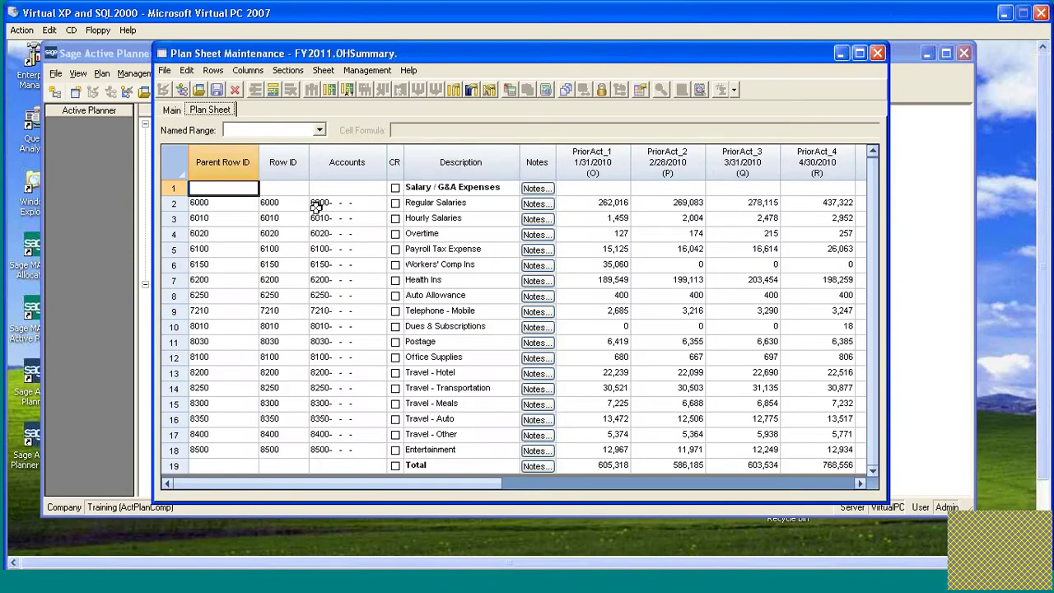
click(216, 89)
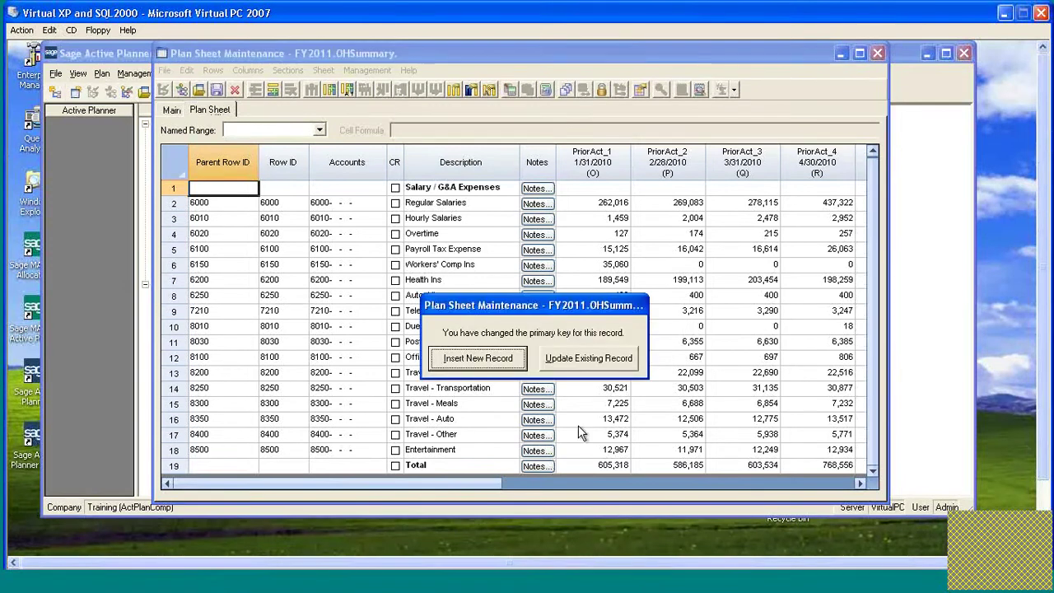
click(583, 369)
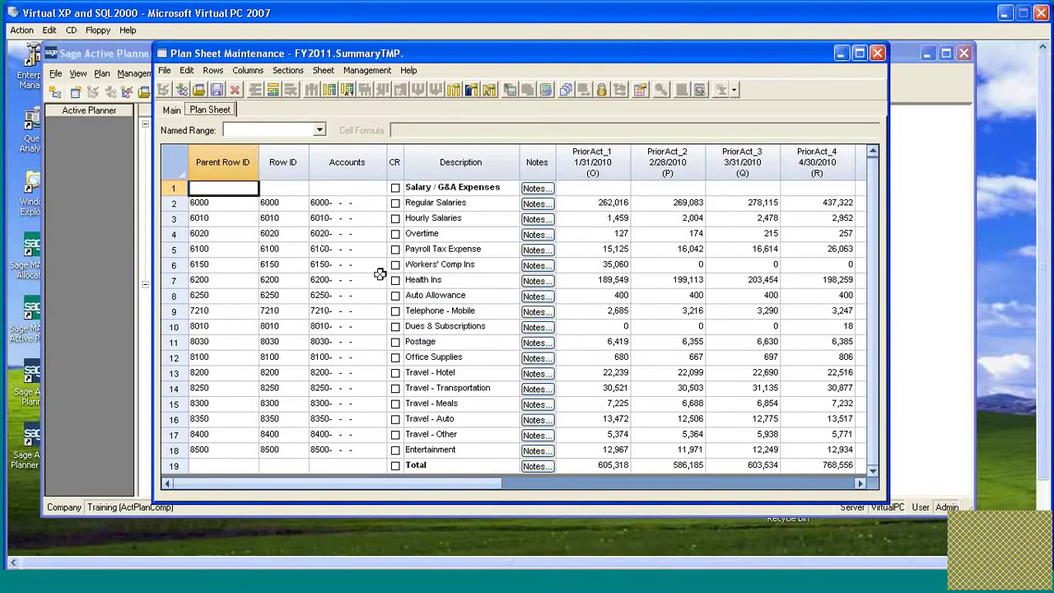
click(326, 206)
click(331, 218)
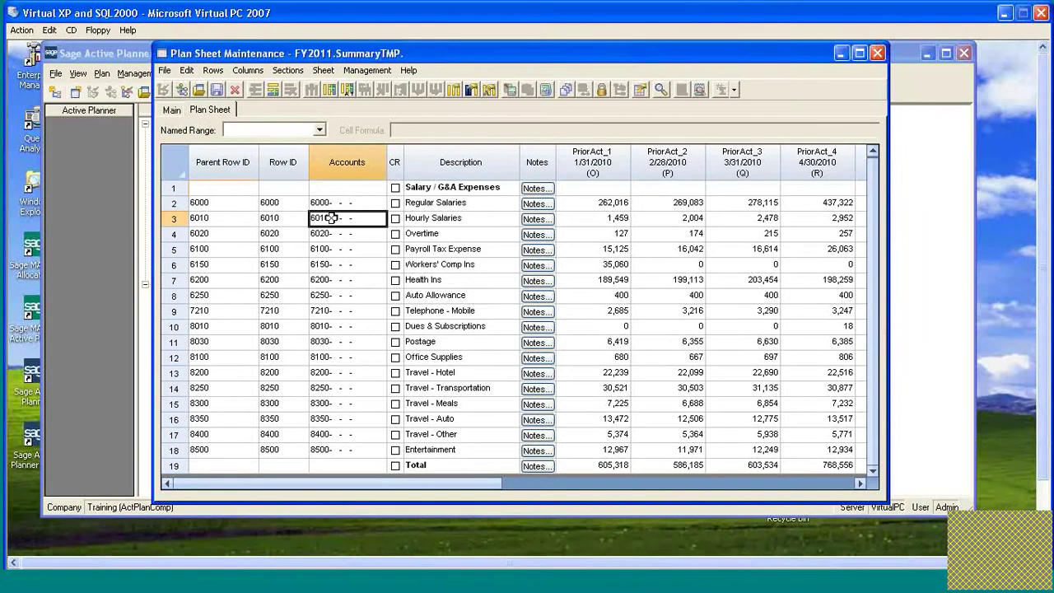
click(331, 237)
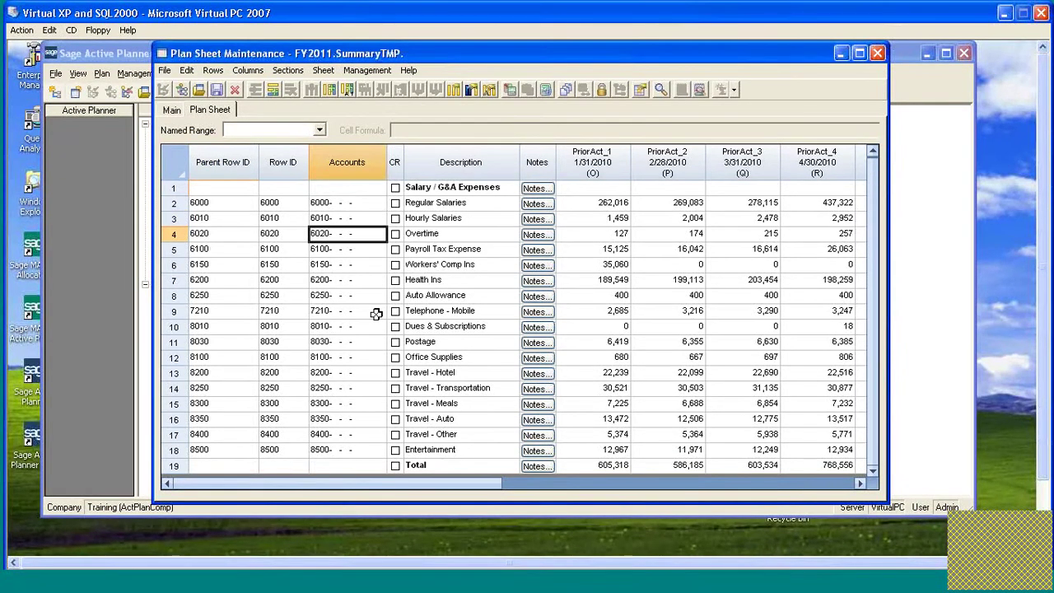
Turn SummaryTMP into a sheet template in its sheet options, with publishing for derivative sheets turned off.
click(338, 248)
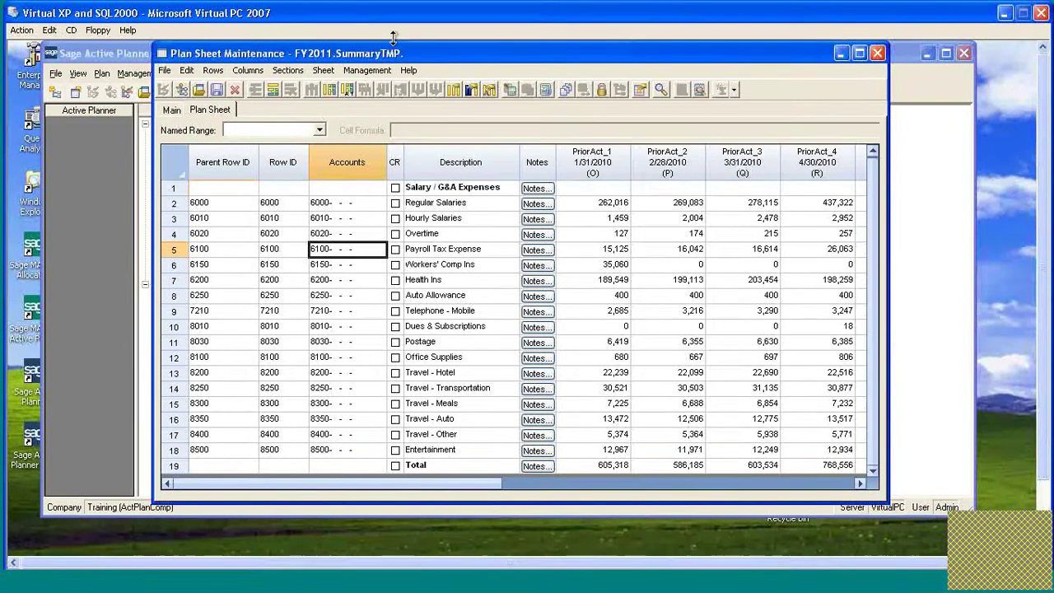
click(330, 264)
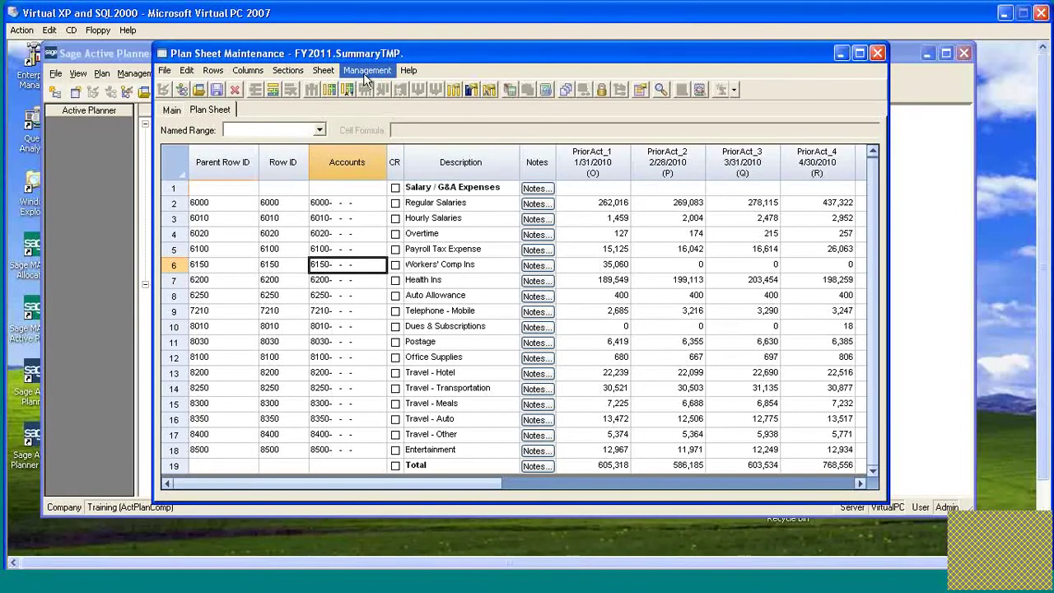
click(323, 70)
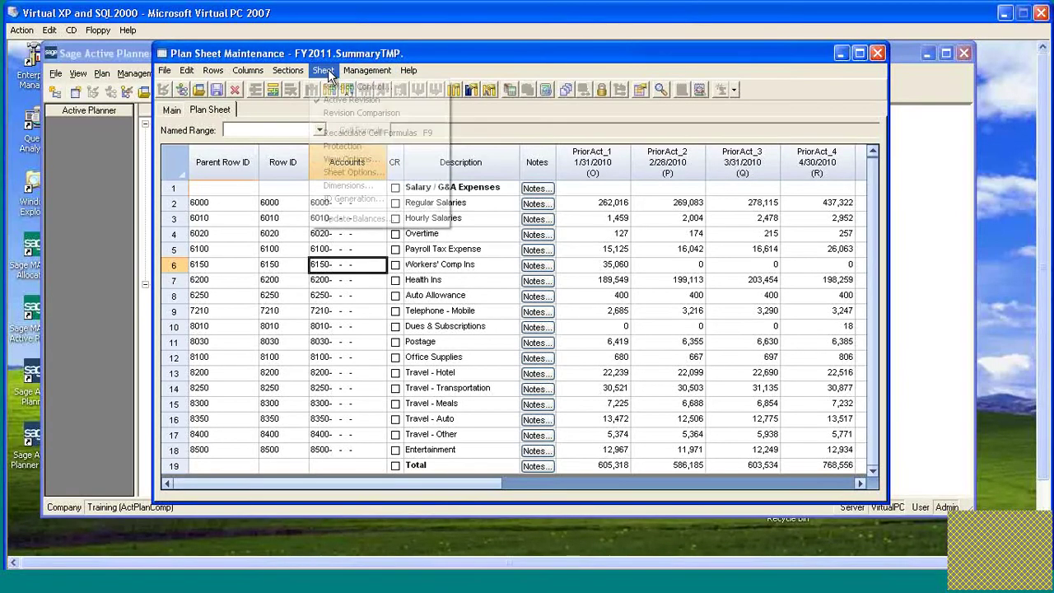
click(377, 172)
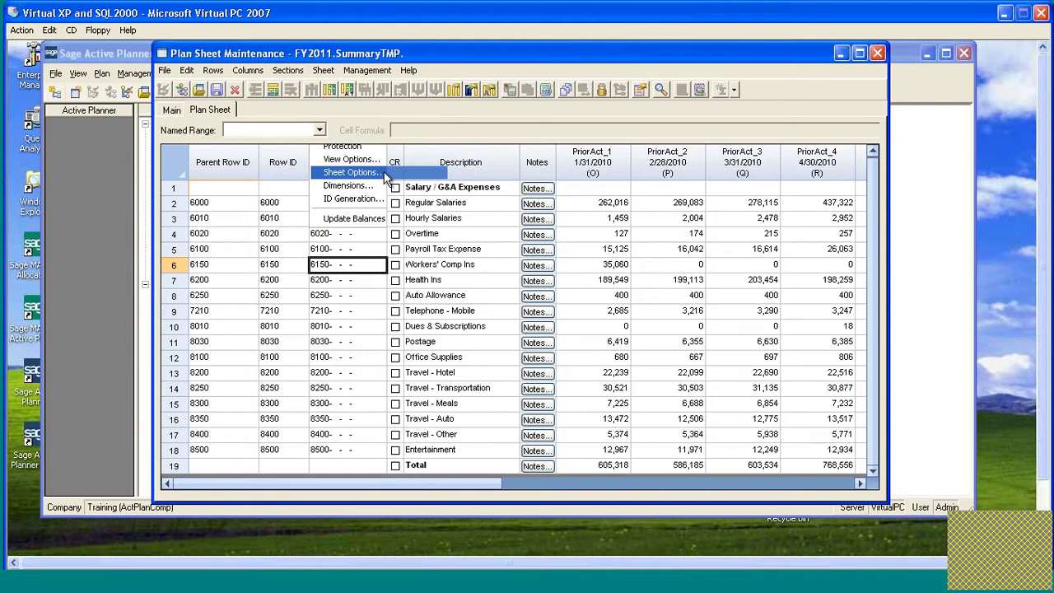
click(449, 175)
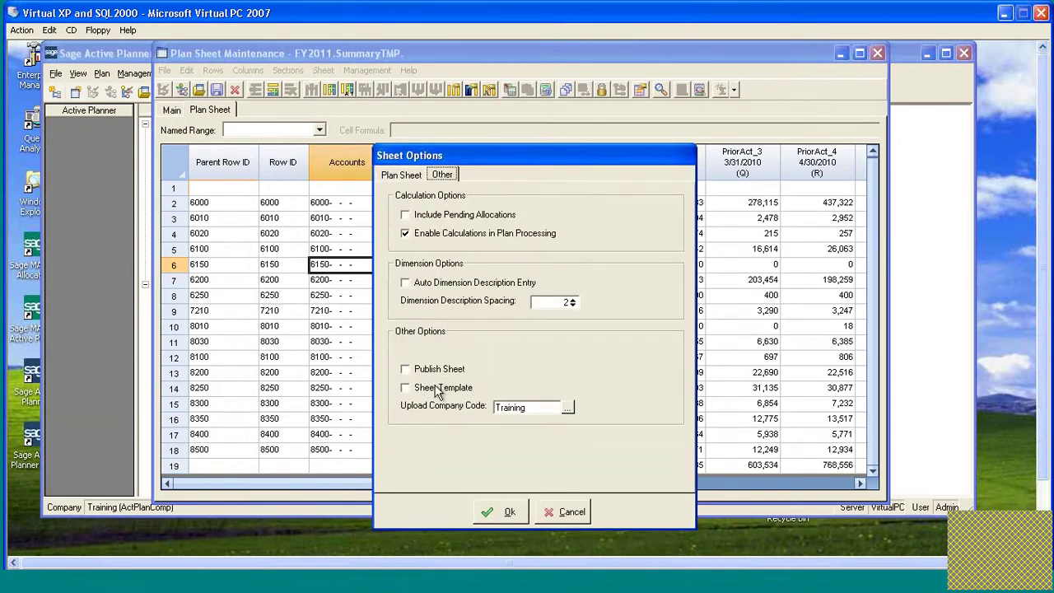
click(406, 387)
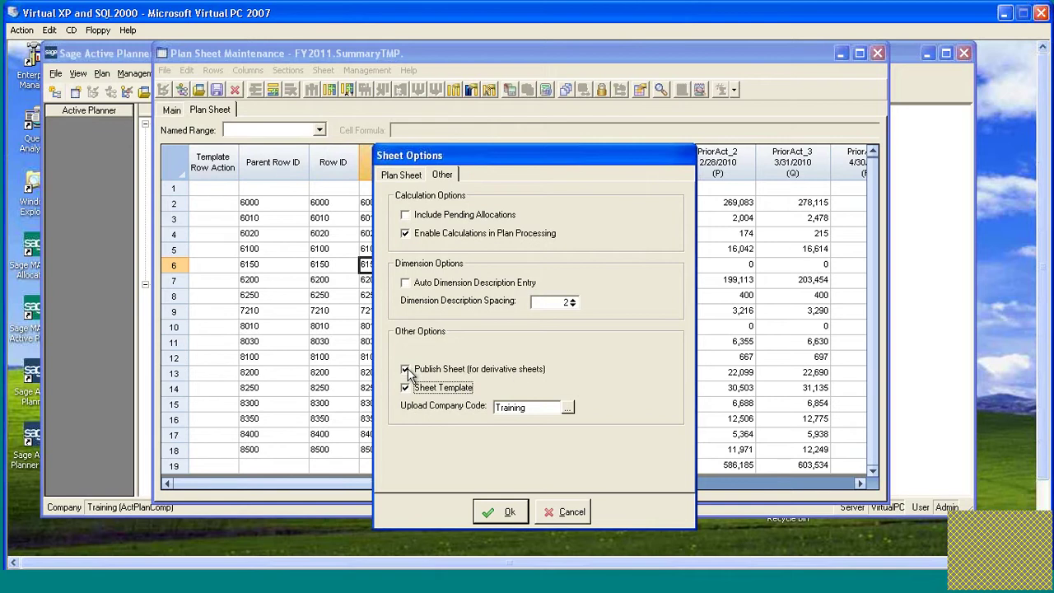
click(406, 370)
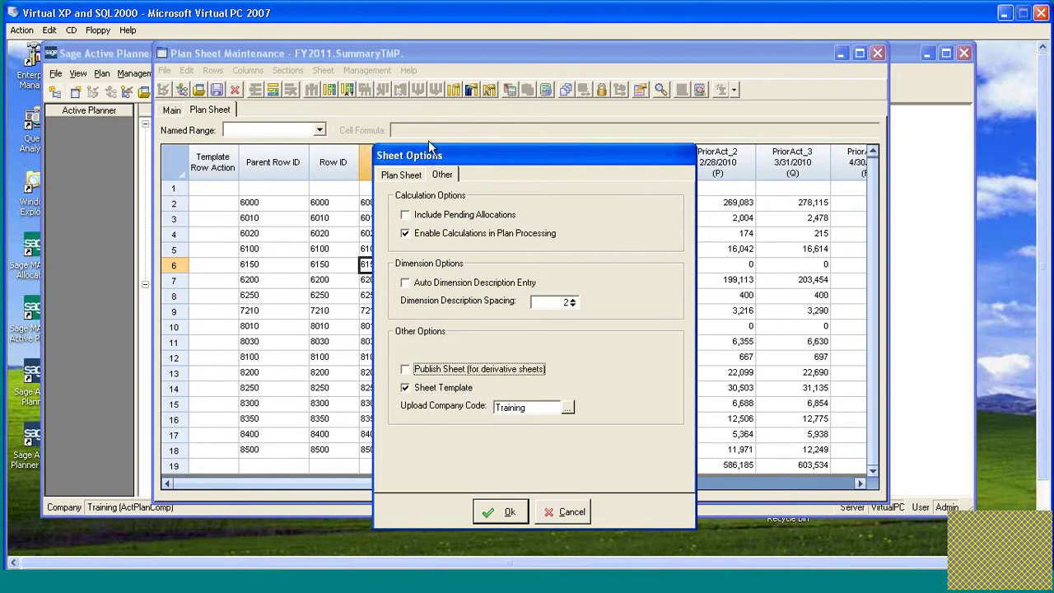
click(491, 515)
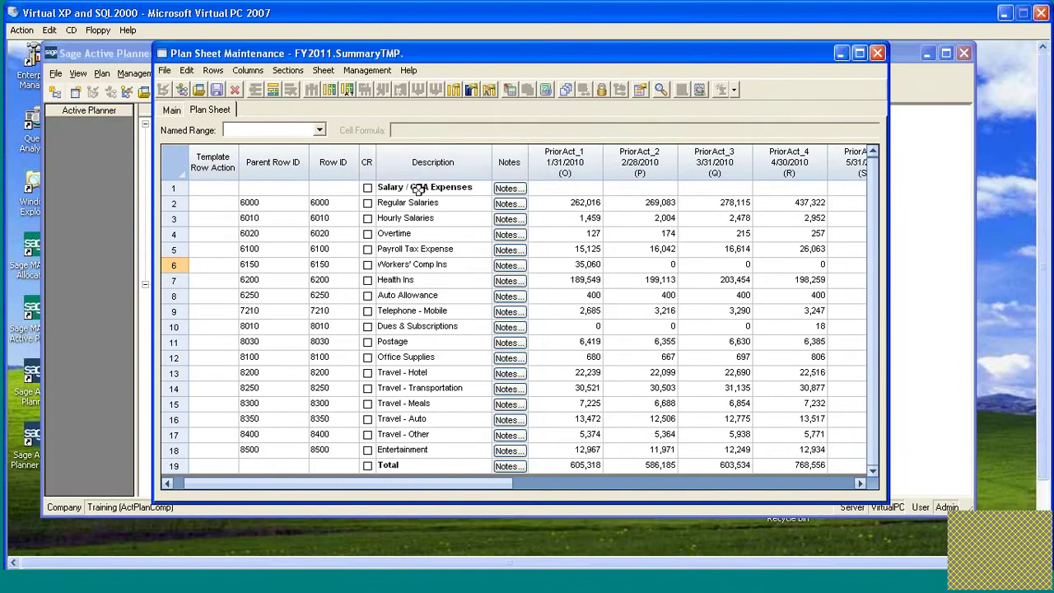
Hide the Template Row Action, Parent Row ID and Row ID columns in the sheet's view options.
click(321, 71)
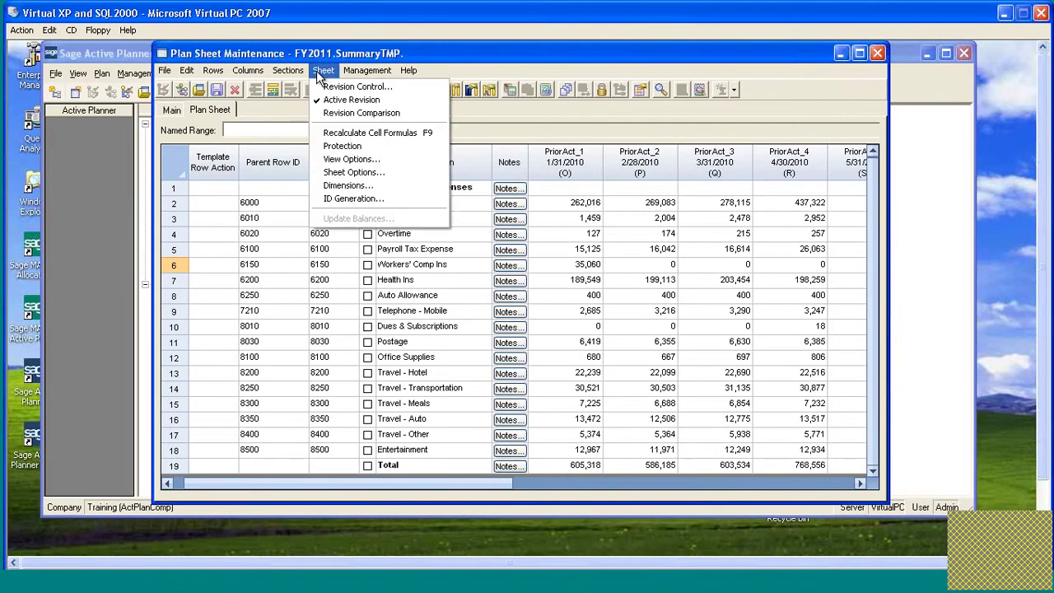
click(350, 161)
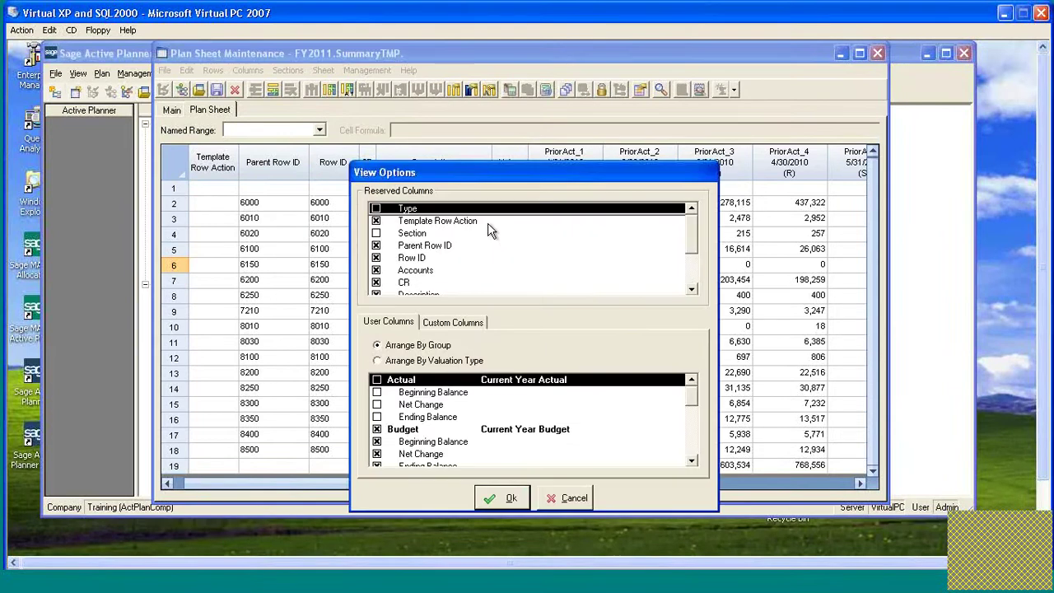
drag(542, 169, 566, 124)
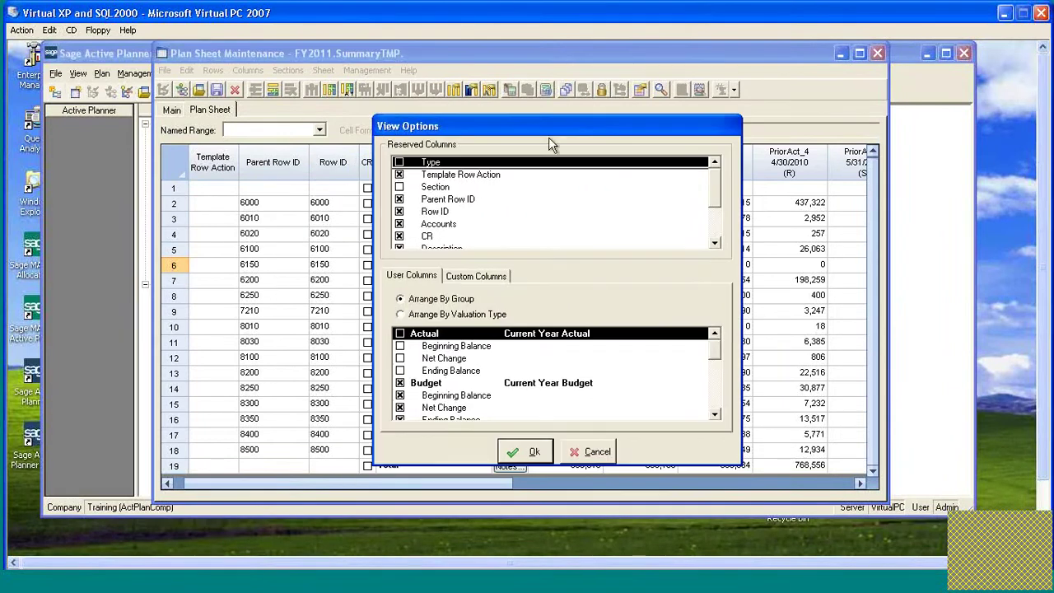
click(400, 176)
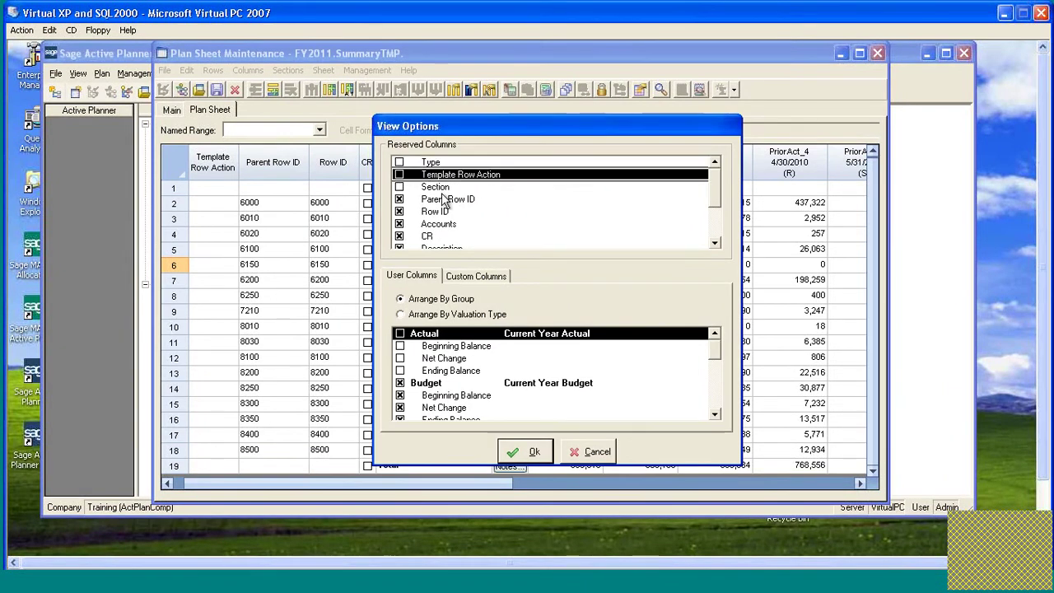
click(399, 199)
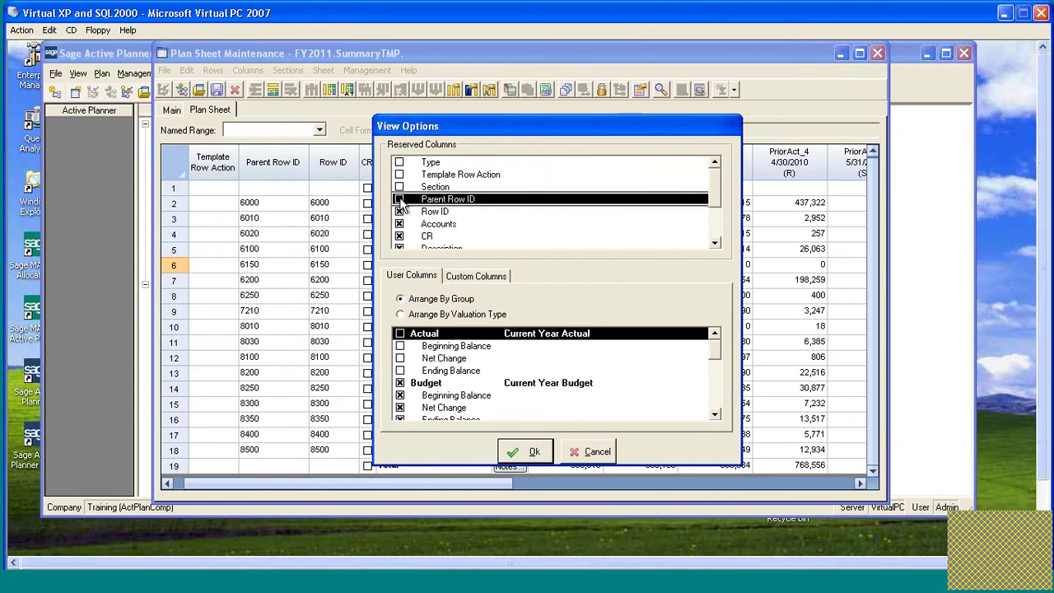
click(400, 212)
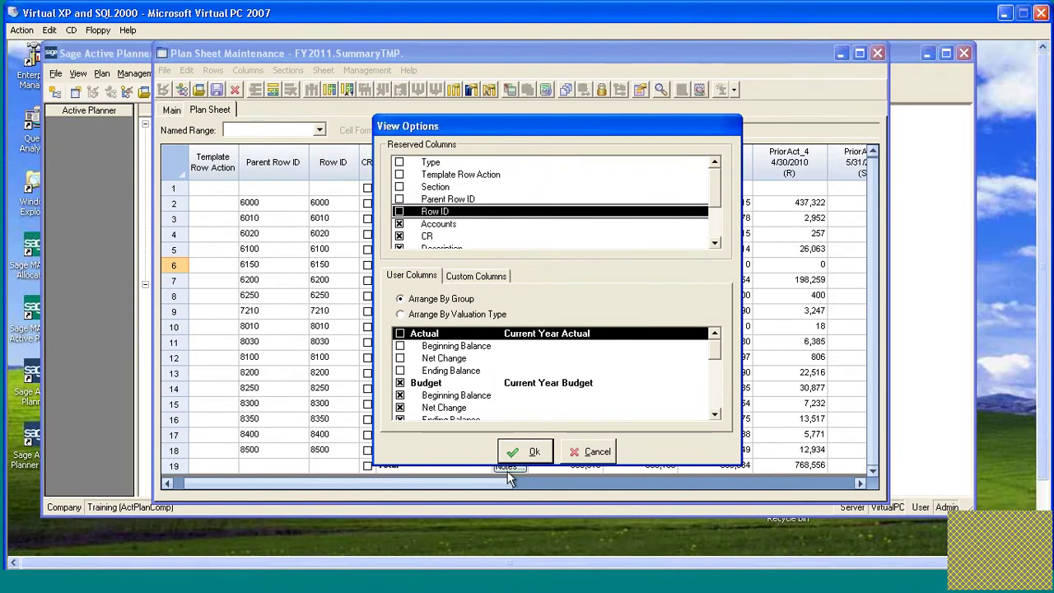
click(531, 454)
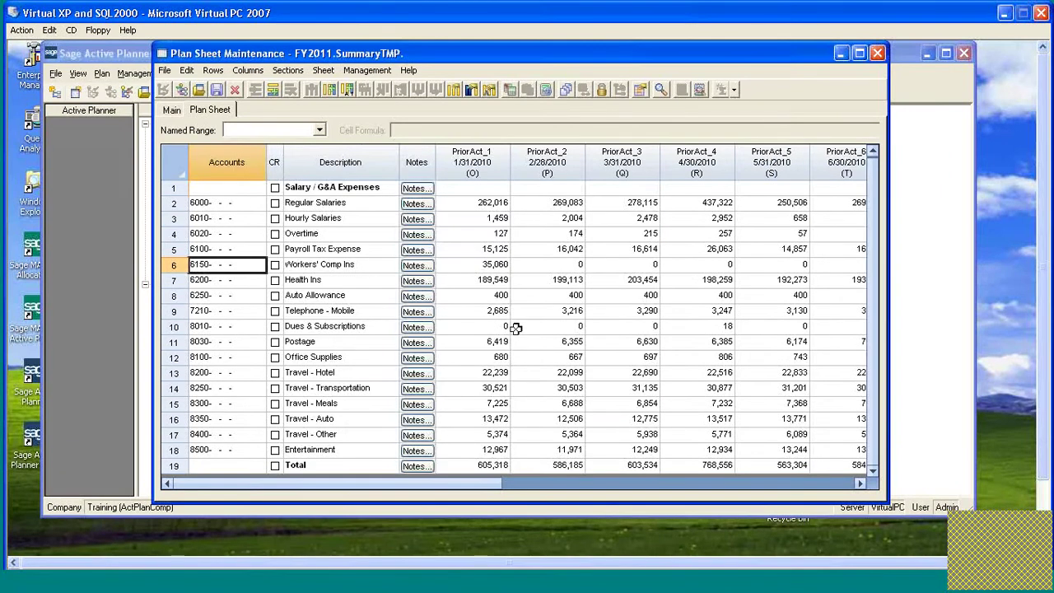
Check the frozen columns setting in the sheet options, and save and close the SummaryTMP sheet.
click(325, 71)
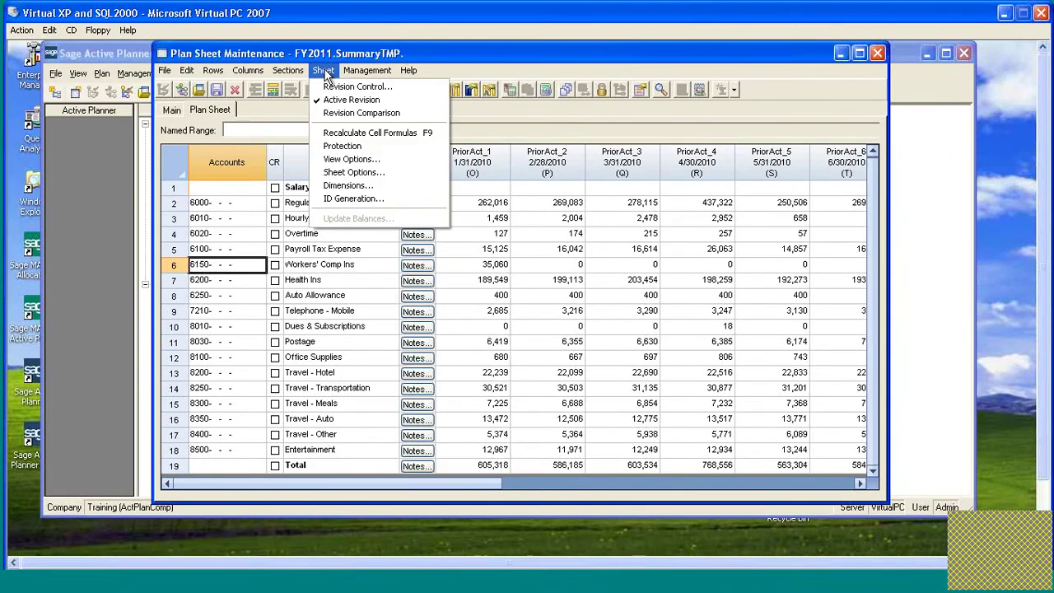
click(380, 172)
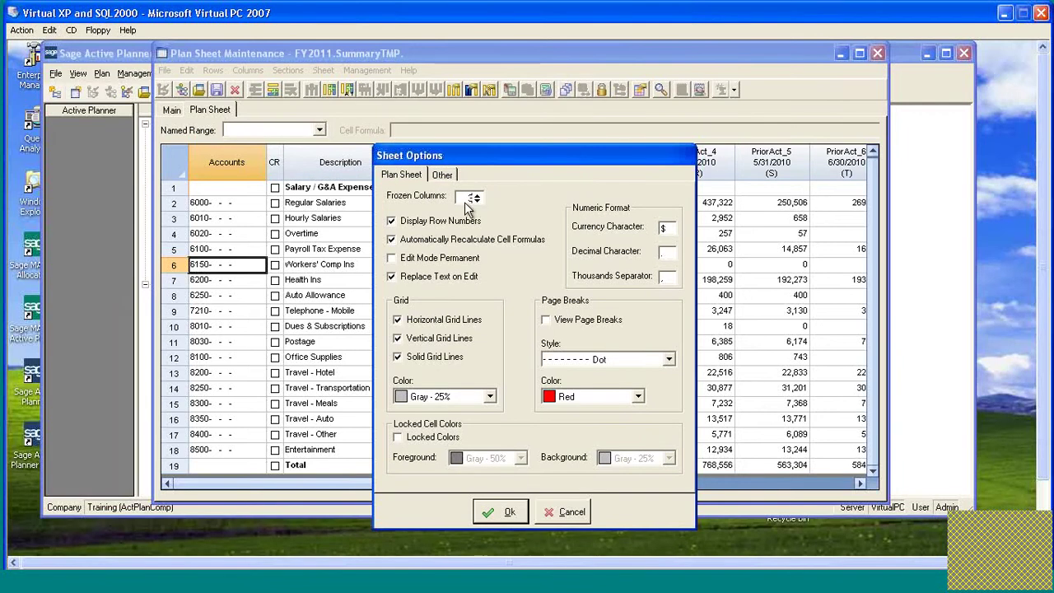
drag(488, 159, 553, 150)
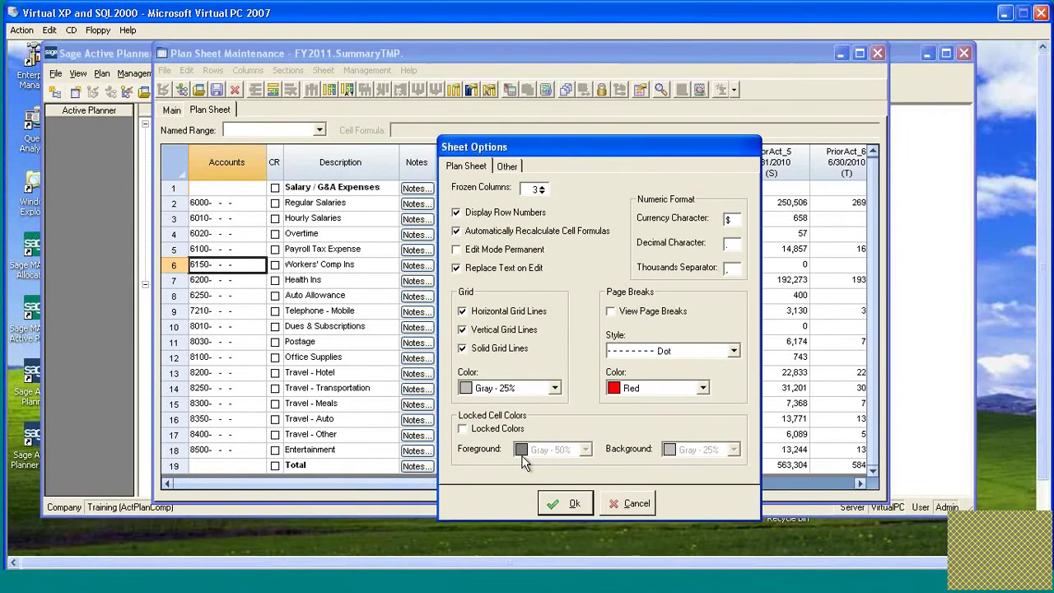
click(564, 506)
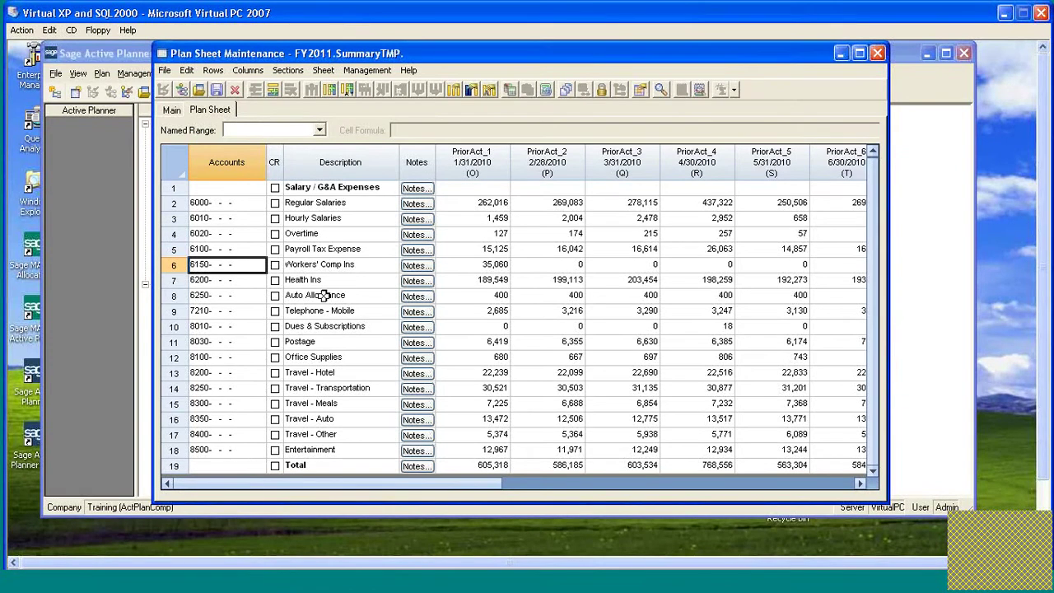
click(217, 91)
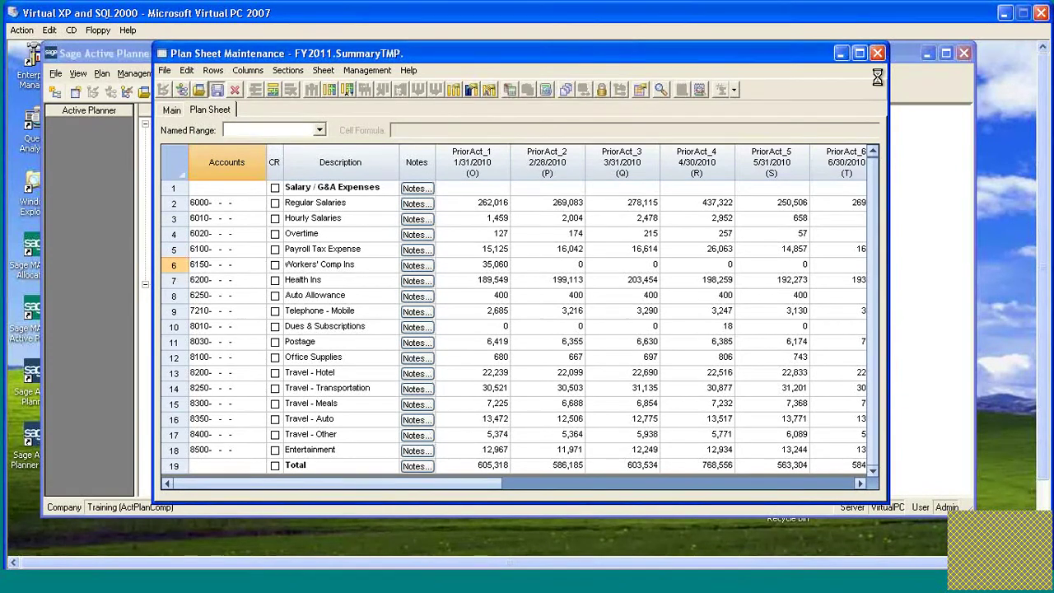
click(878, 54)
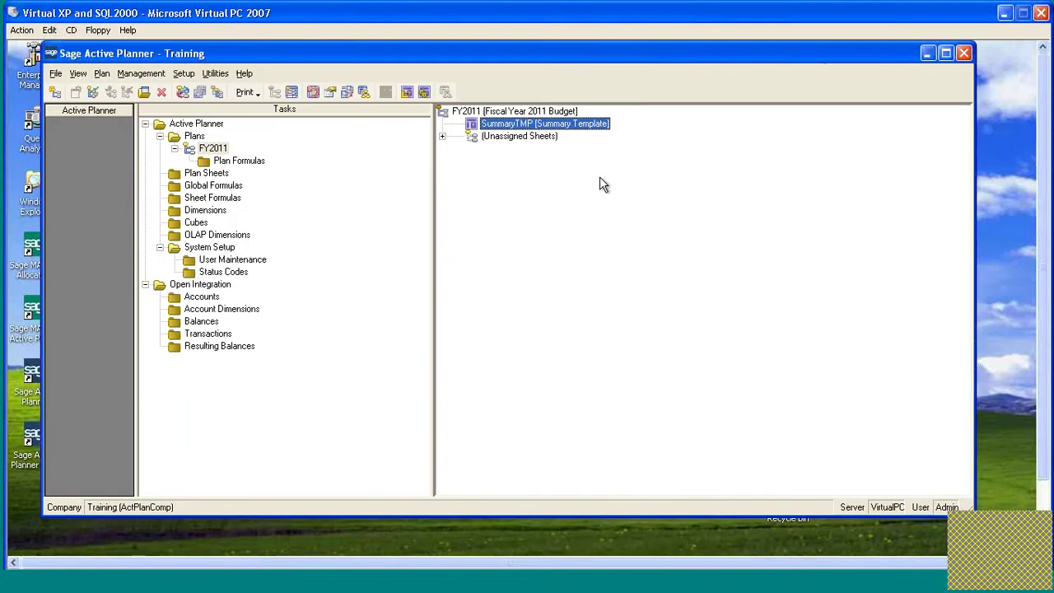
Move SummaryTMP into the FY2011 unassigned sheets and add three rows to its derivative sheet definitions.
click(443, 136)
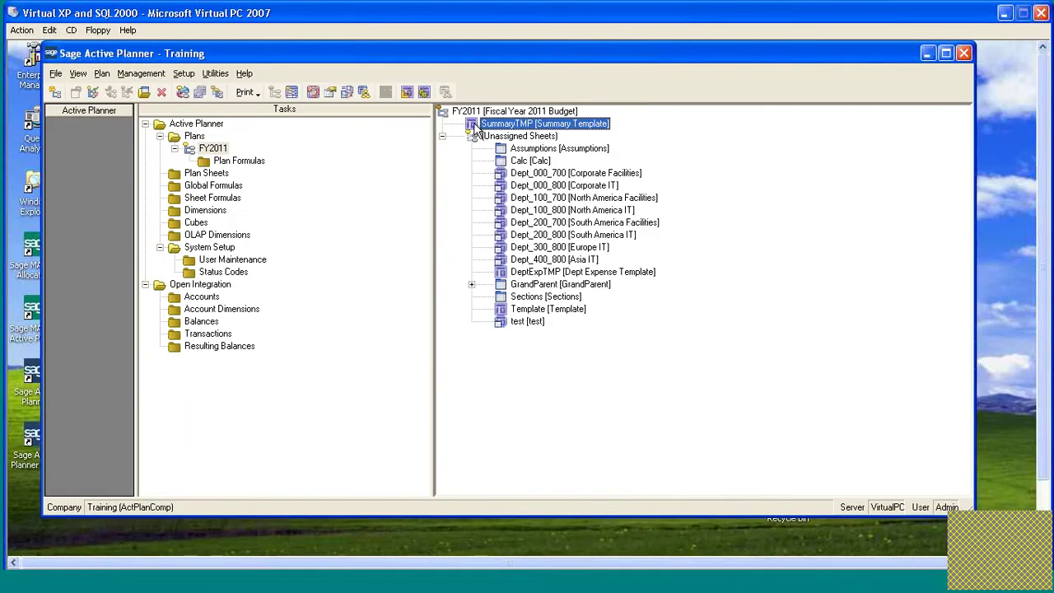
drag(473, 124, 496, 137)
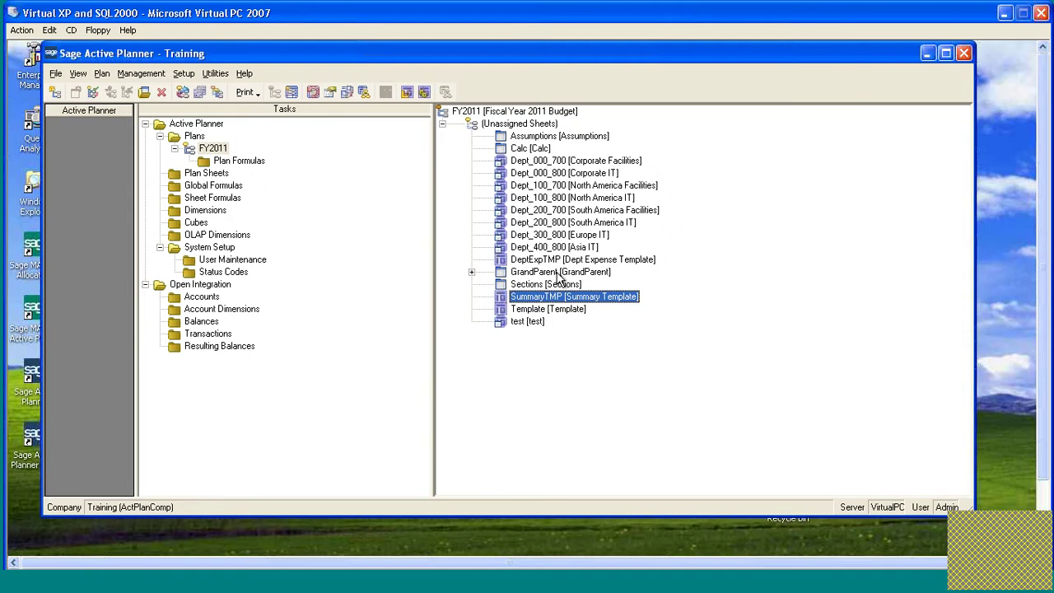
right_click(554, 300)
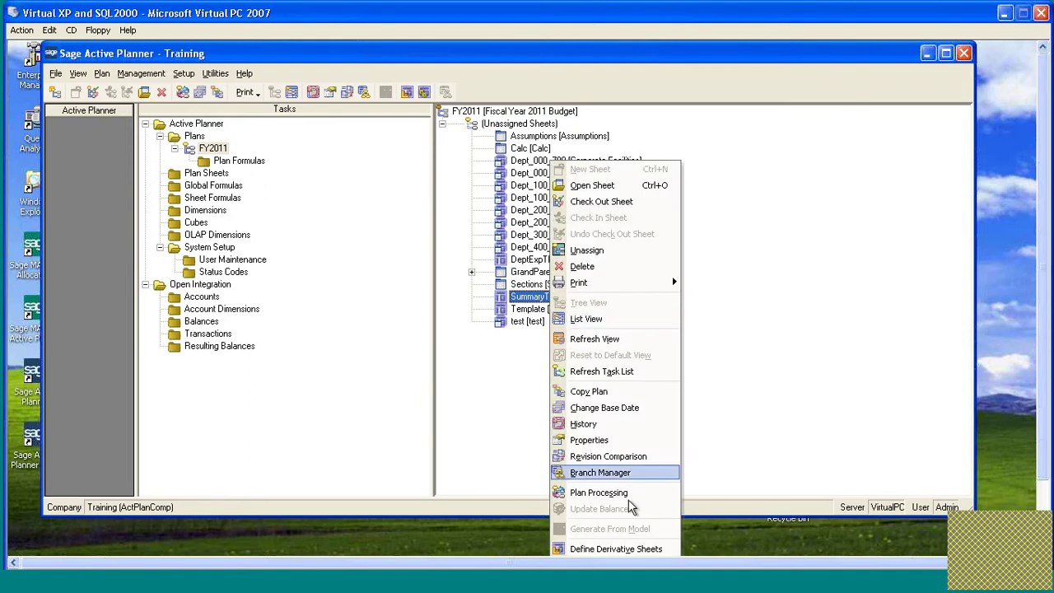
click(619, 548)
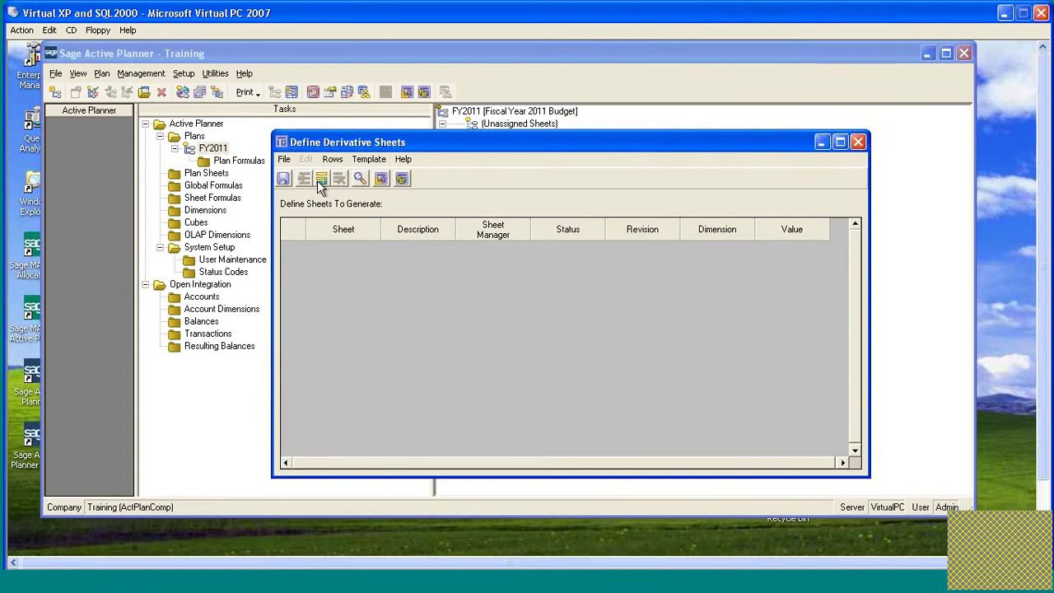
click(321, 180)
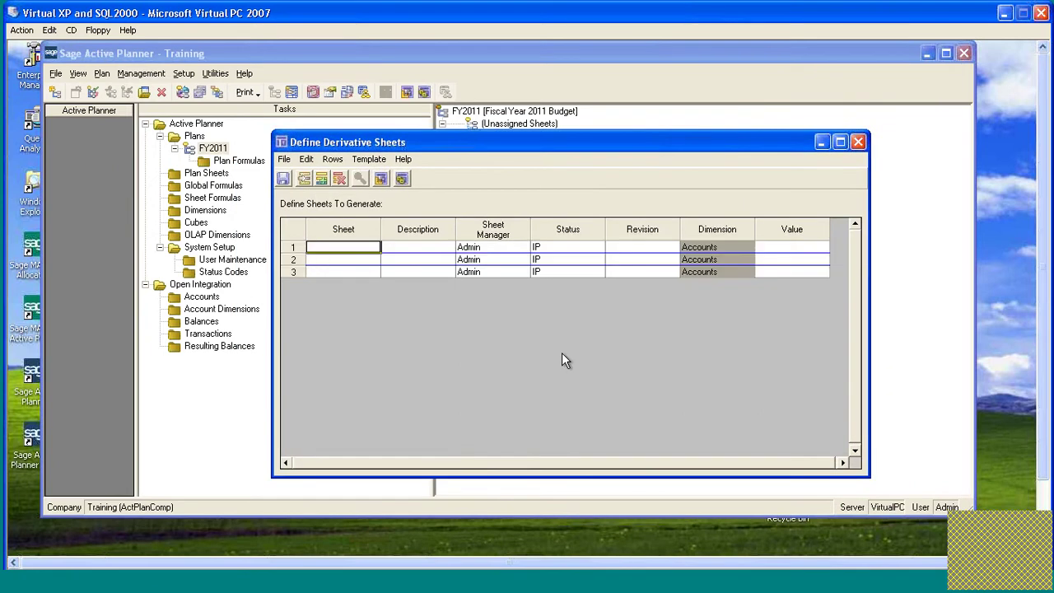
Name the first derivative sheet OHSummary and give it the description Overhead Summary.
text(OH)
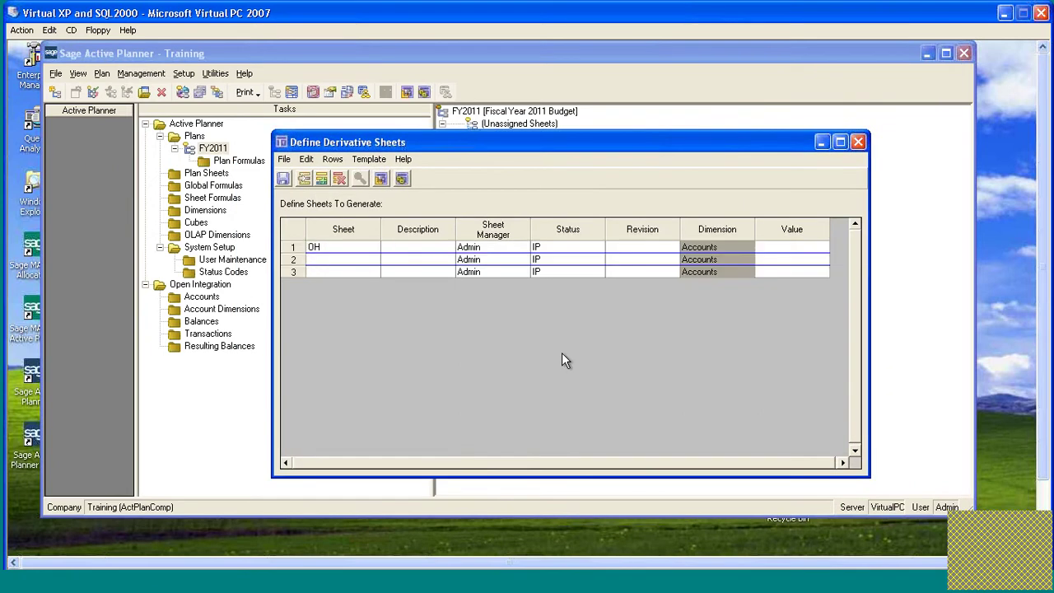
text(Summary)
key(Tab)
text(Over)
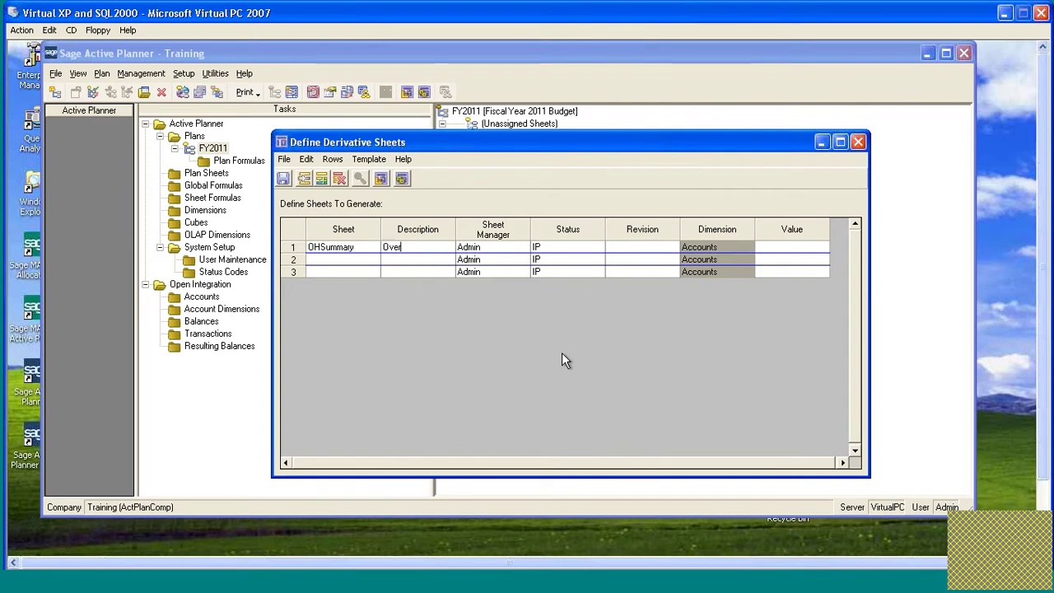
text(head Su)
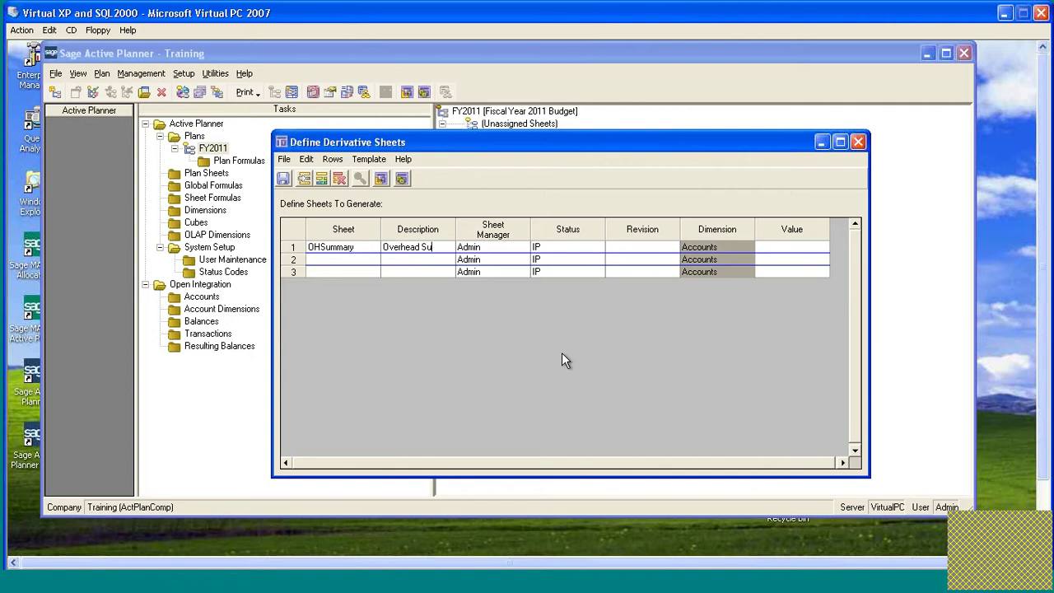
text(mmary)
Choose the sheet manager for OHSummary from the user lookup and leave its Accounts dimension value blank.
double_click(501, 247)
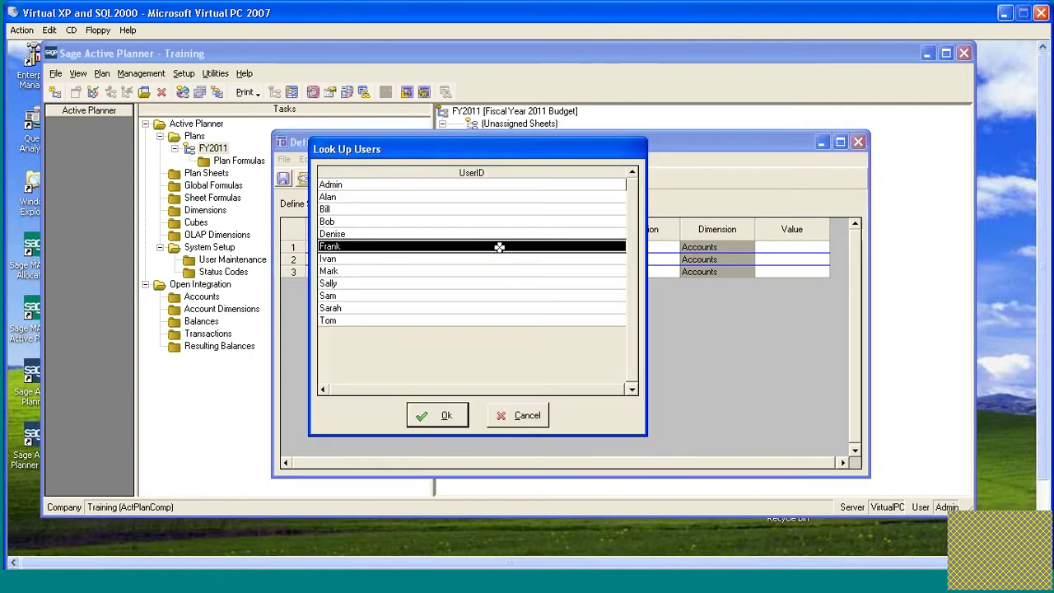
click(350, 198)
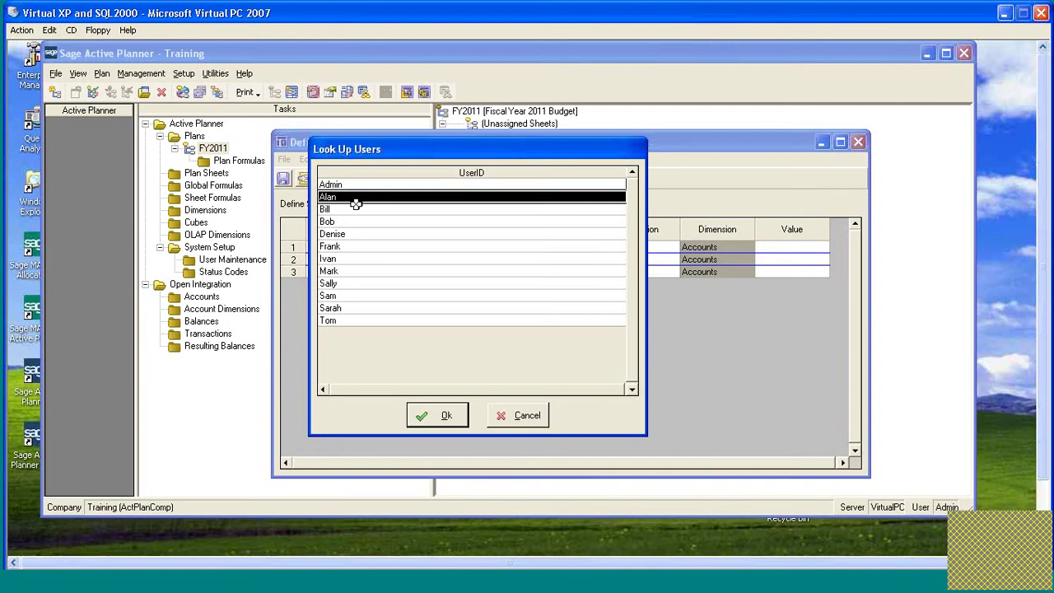
click(425, 411)
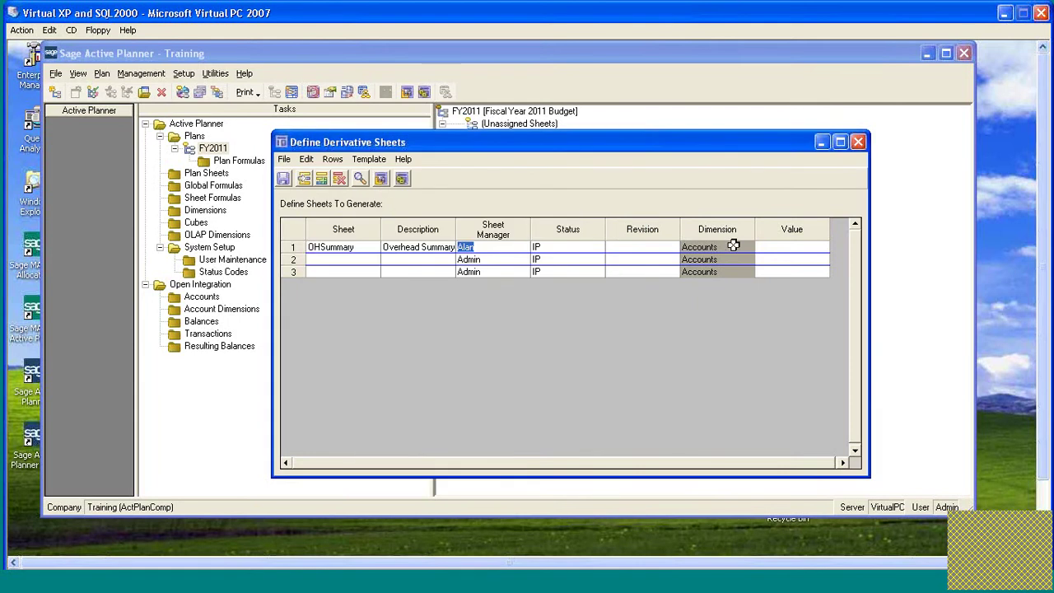
click(789, 246)
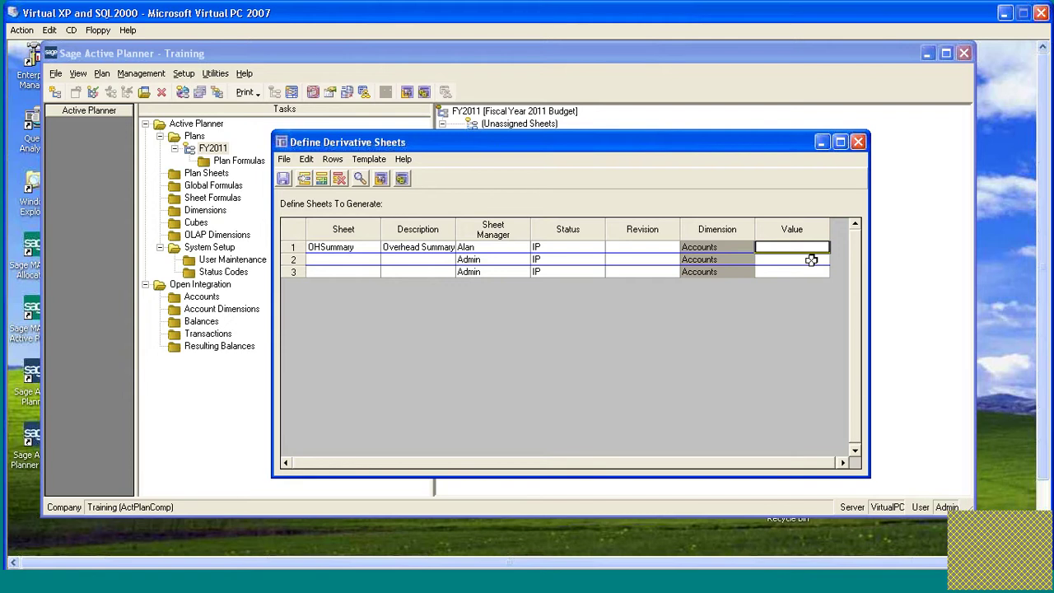
Name the second and third derivative sheets FacilitySummary and ITSummary.
click(341, 259)
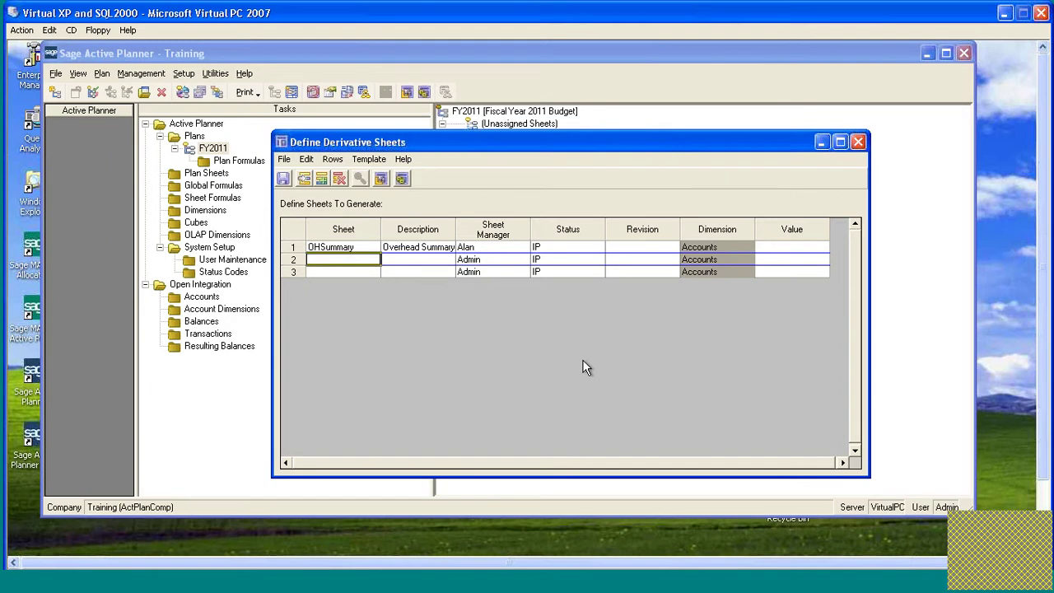
text(Facilities)
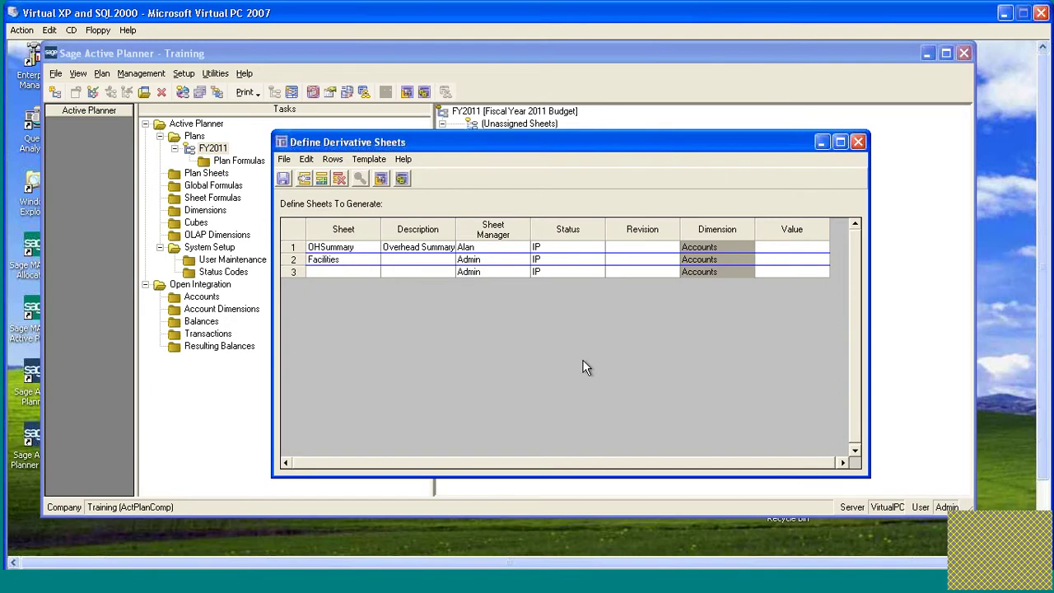
text(Summar)
key(BackSpace)
key(BackSpace)
key(BackSpace)
text(y)
key(End)
text(y)
key(Return)
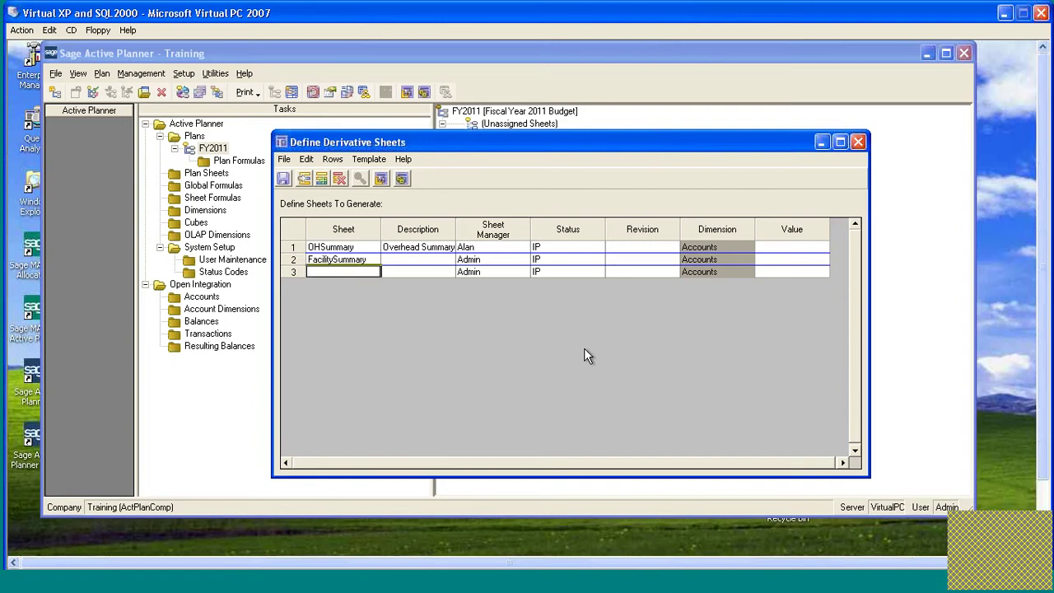
text(ITSummary)
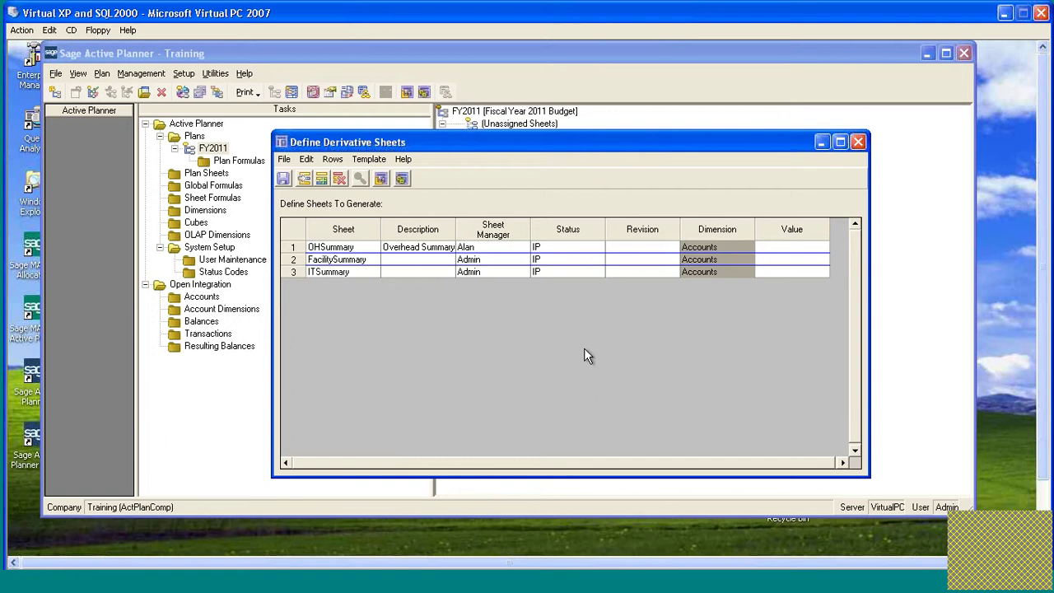
Give FacilitySummary the description Facility Summary and ITSummary the description IT Summary.
key(Up)
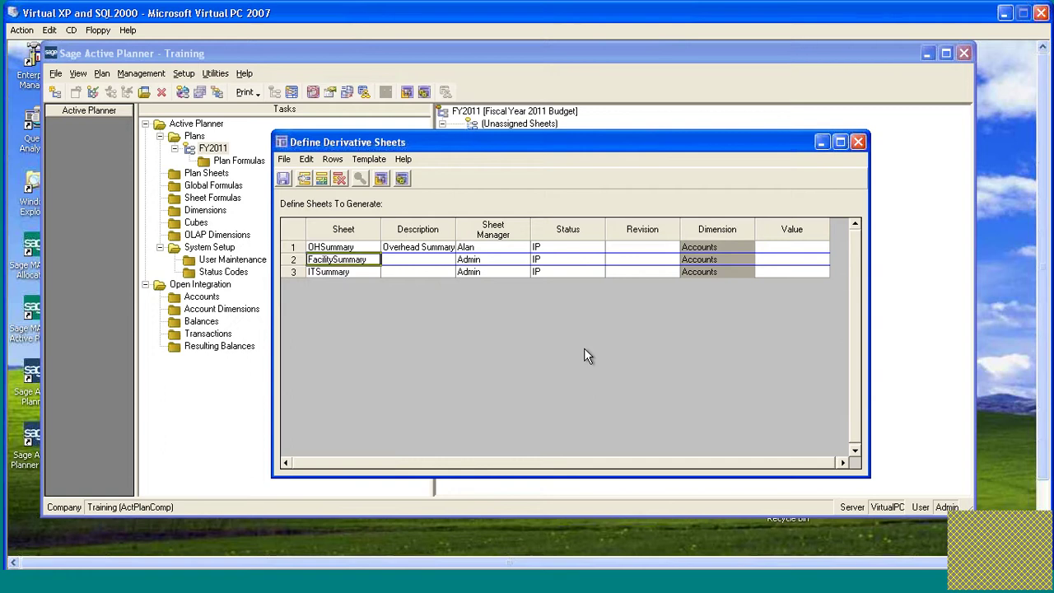
key(Tab)
key(shift+Down)
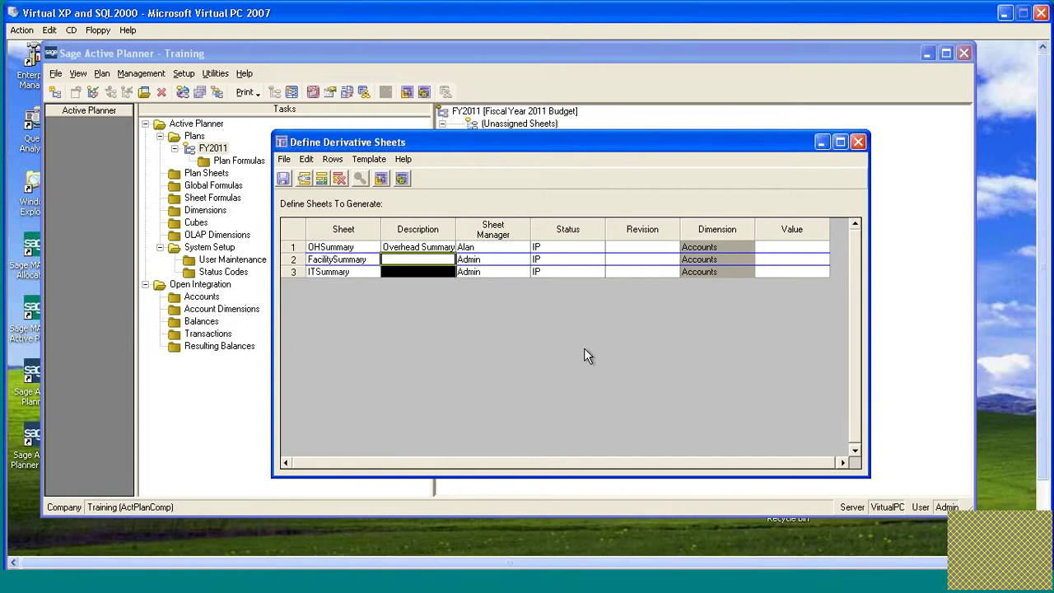
text(FacilitySummary ITSummary)
key(Up)
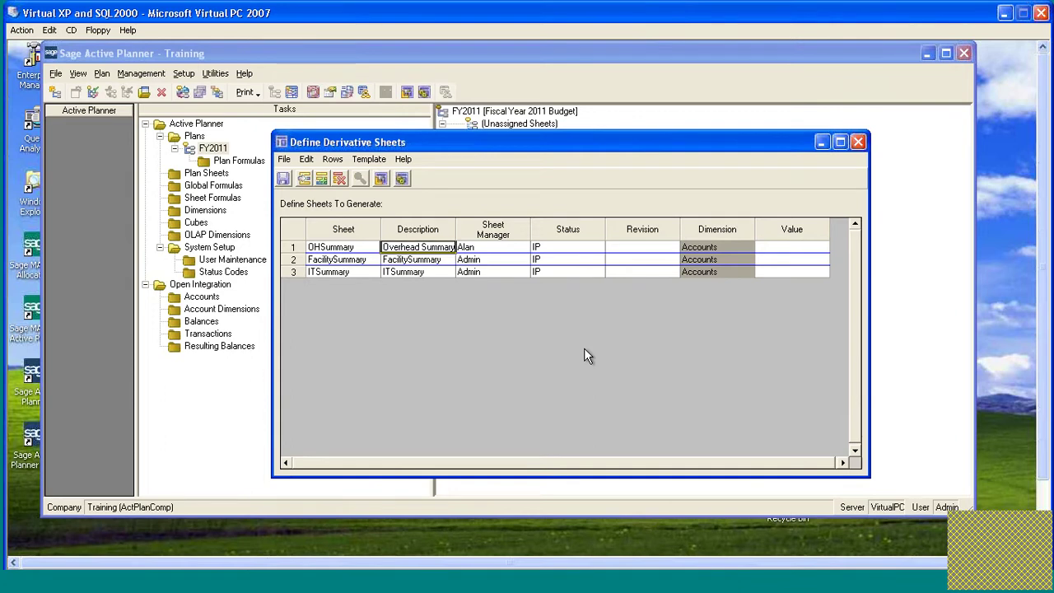
key(Down)
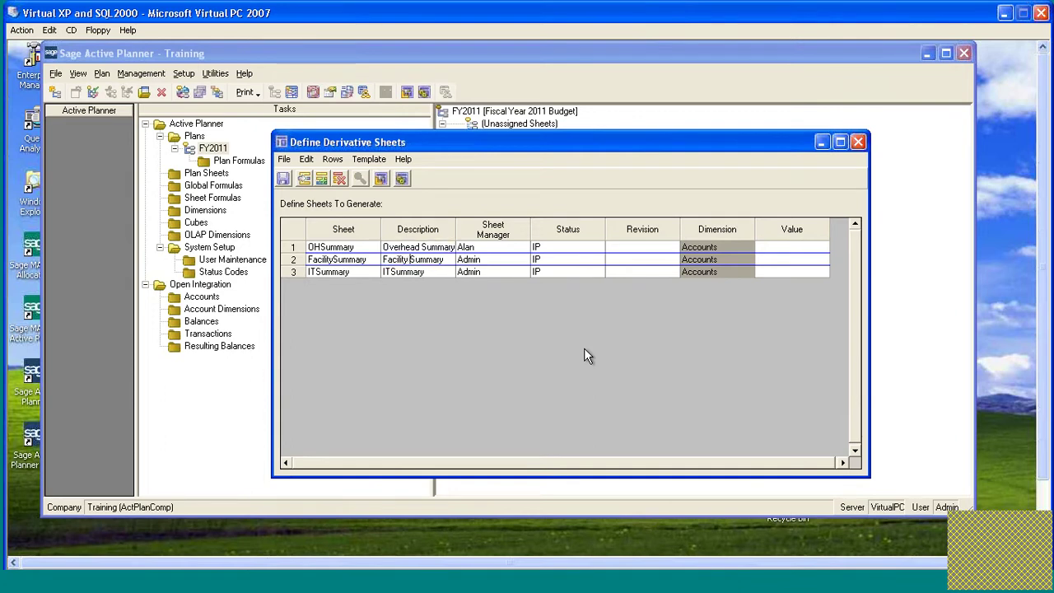
key(Down)
key(Left)
key(Left)
key(Left)
Choose the sheet managers for FacilitySummary and ITSummary from the user lookup.
double_click(511, 262)
click(393, 222)
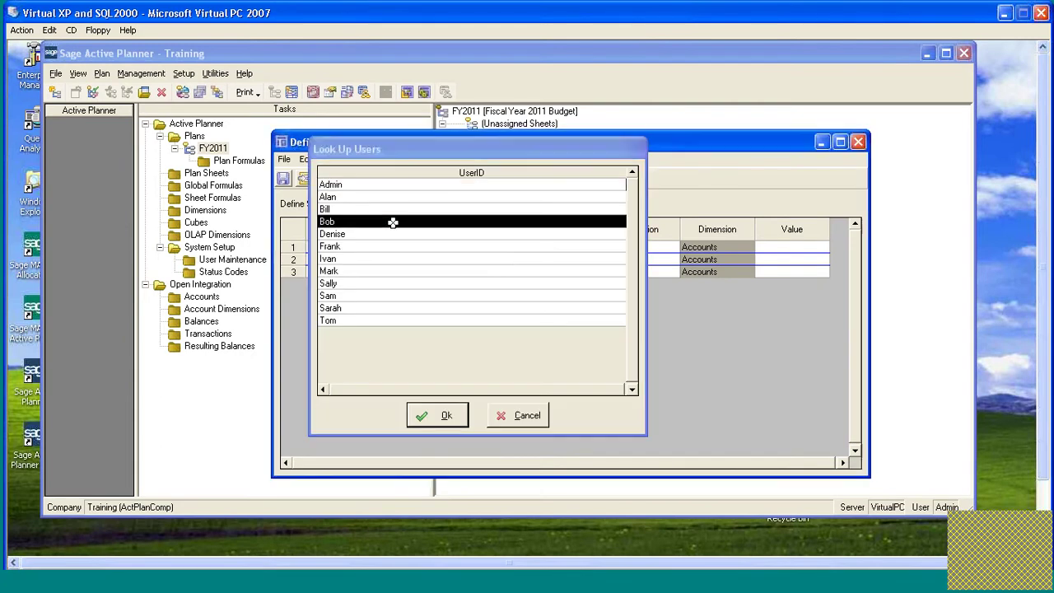
click(437, 412)
double_click(471, 272)
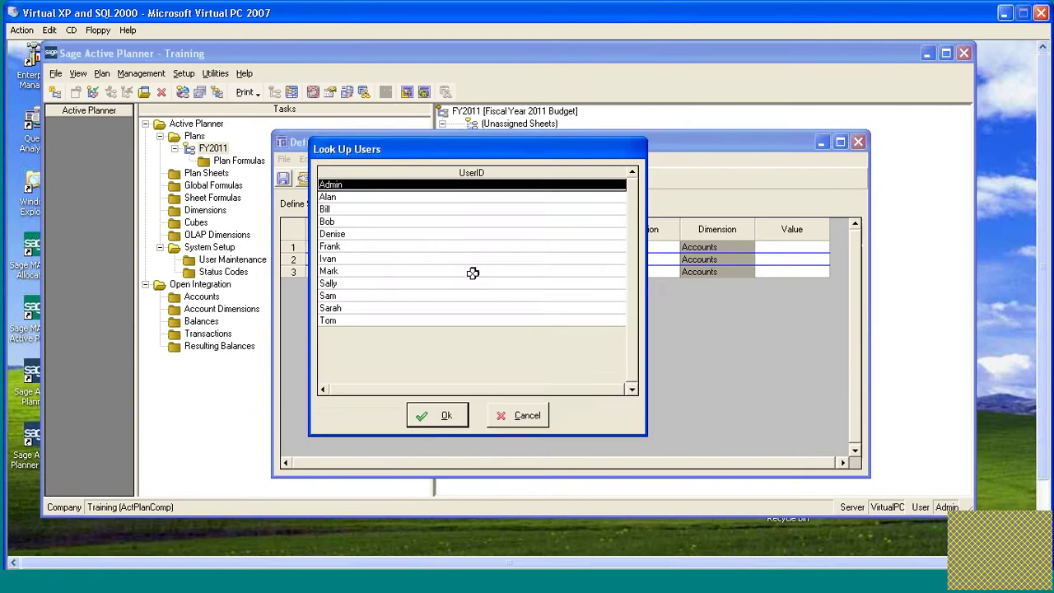
double_click(349, 246)
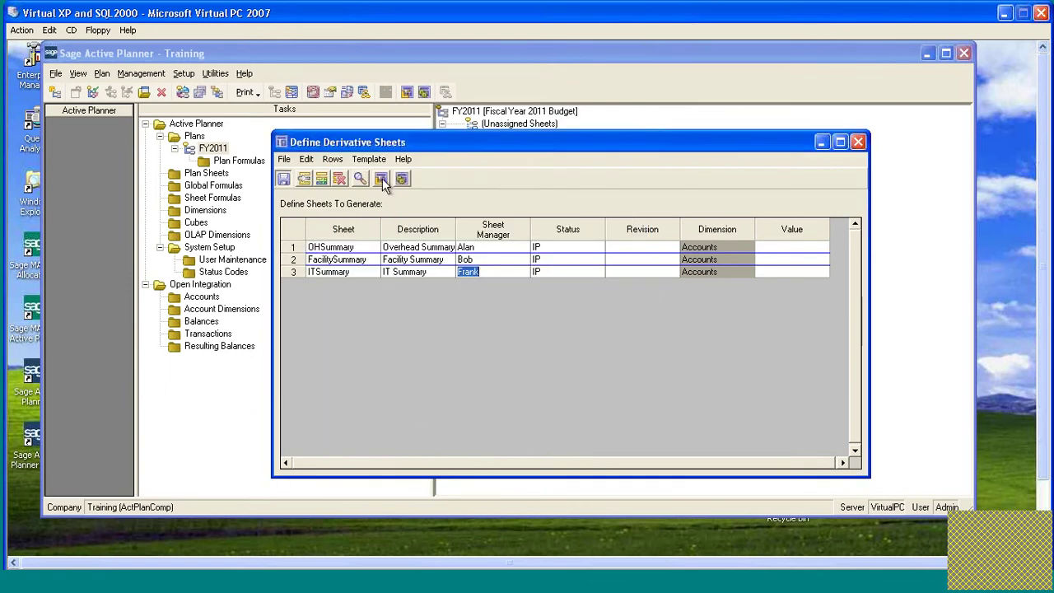
Generate FacilitySummary, ITSummary and OHSummary from the template with the Replace Derivative option, and close the derivative sheet definitions.
click(402, 178)
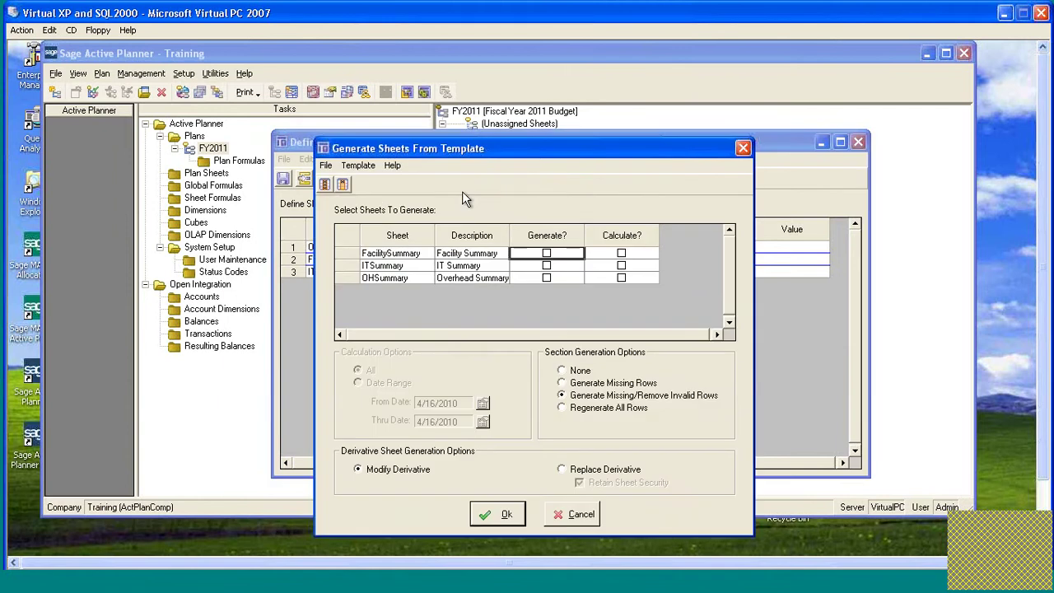
click(547, 254)
click(547, 266)
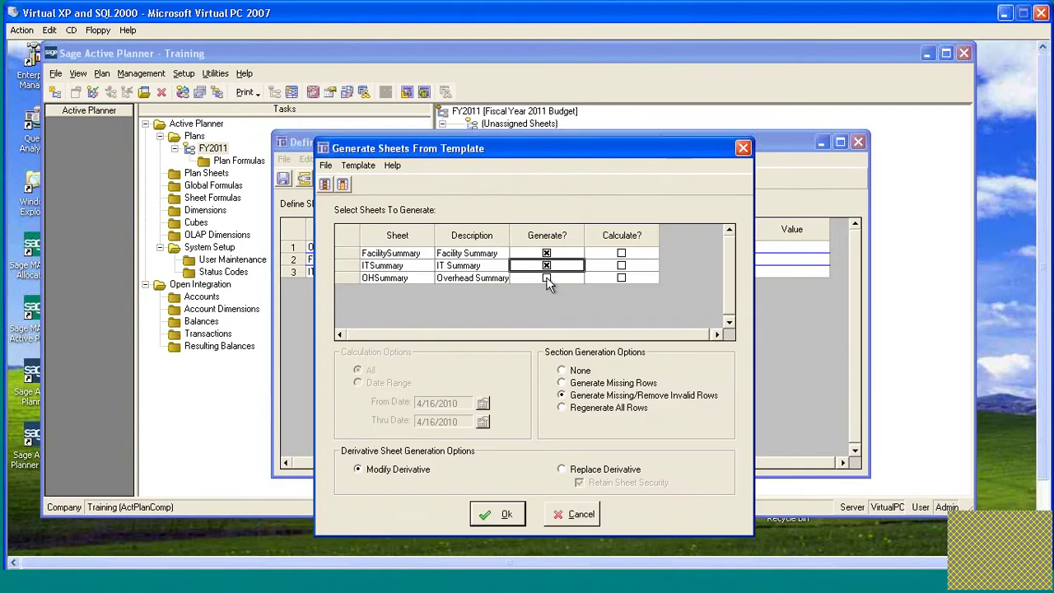
click(548, 279)
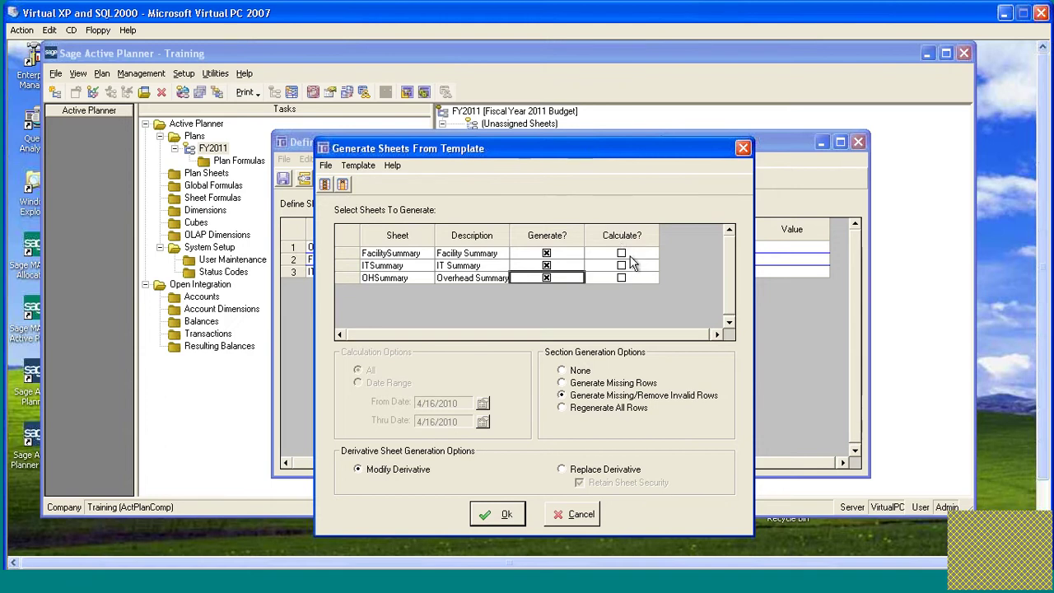
click(567, 469)
click(498, 514)
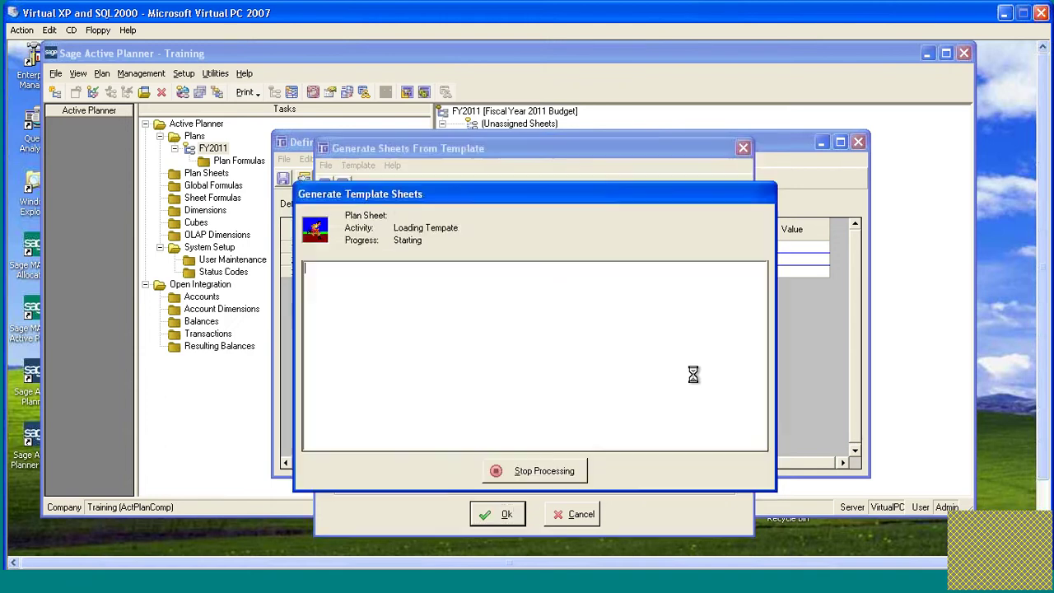
click(680, 471)
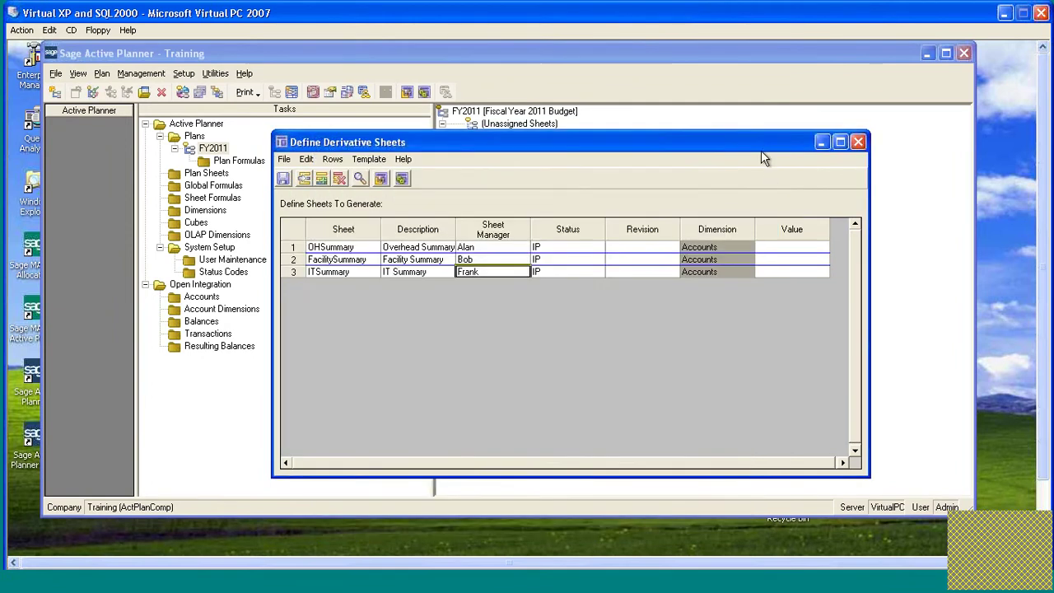
click(858, 142)
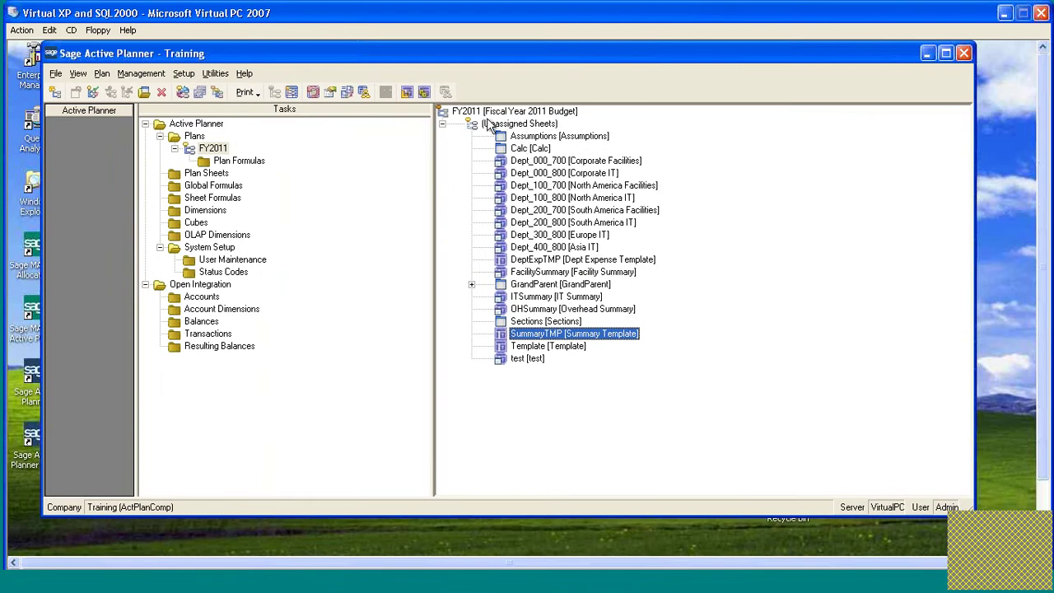
double_click(542, 338)
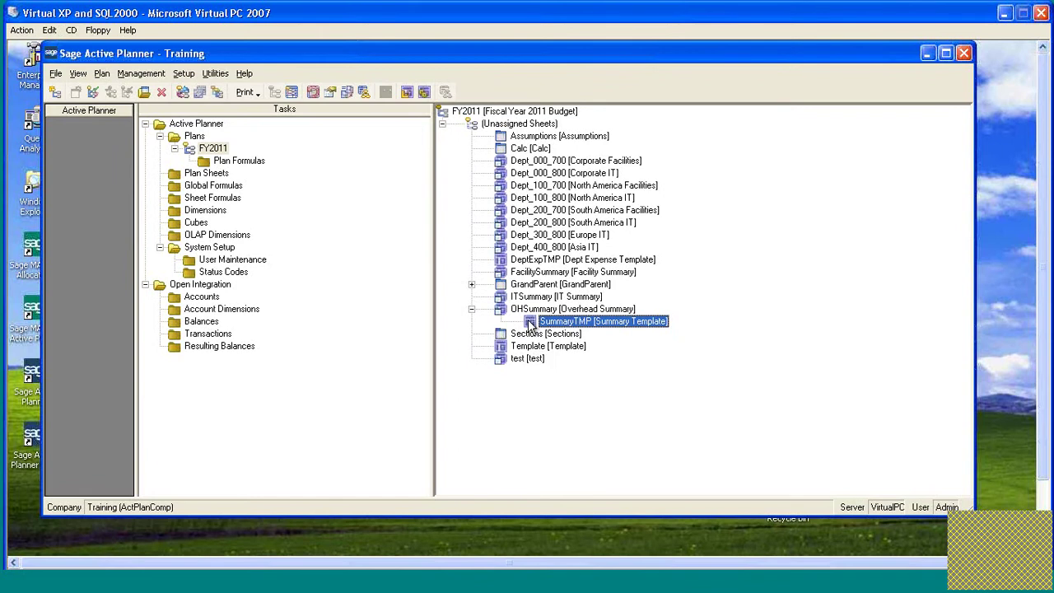
click(501, 161)
drag(501, 161, 498, 116)
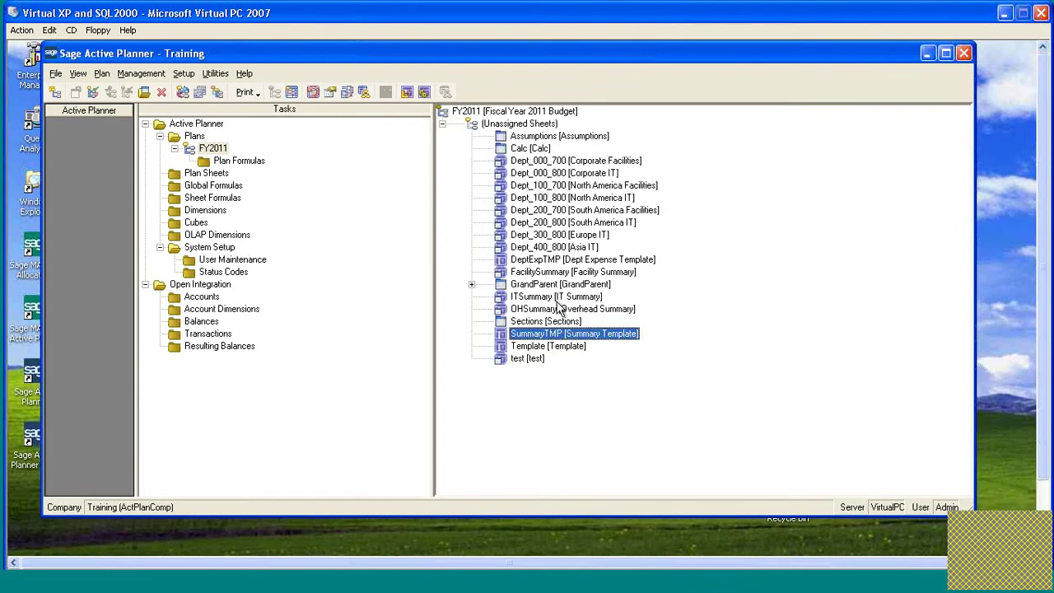
Place ITSummary and FacilitySummary under OHSummary, and assign the OHSummary branch to the FY2011 plan.
click(547, 311)
drag(547, 313, 545, 313)
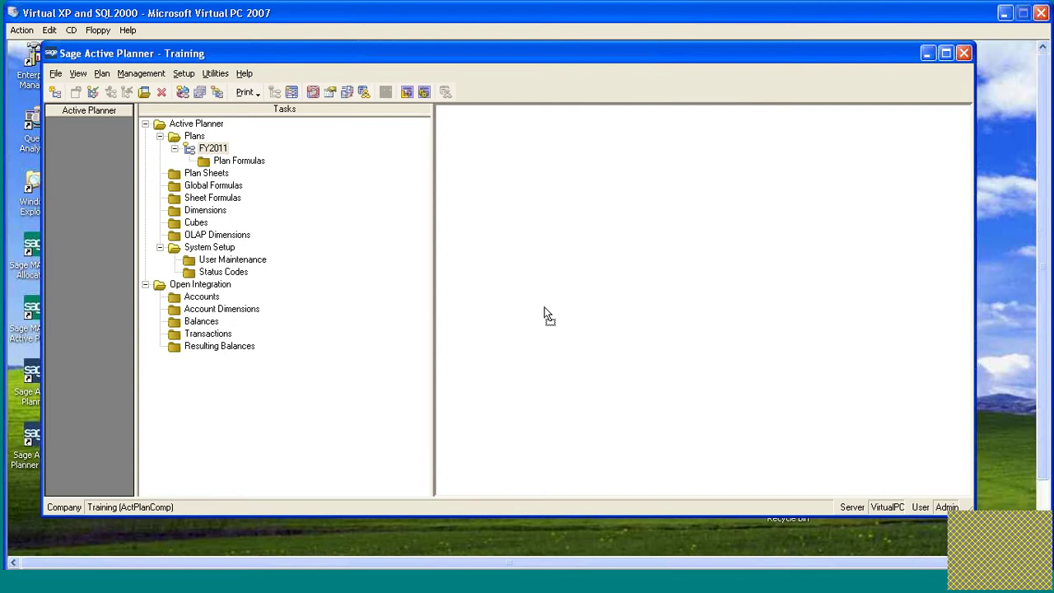
drag(544, 276, 539, 297)
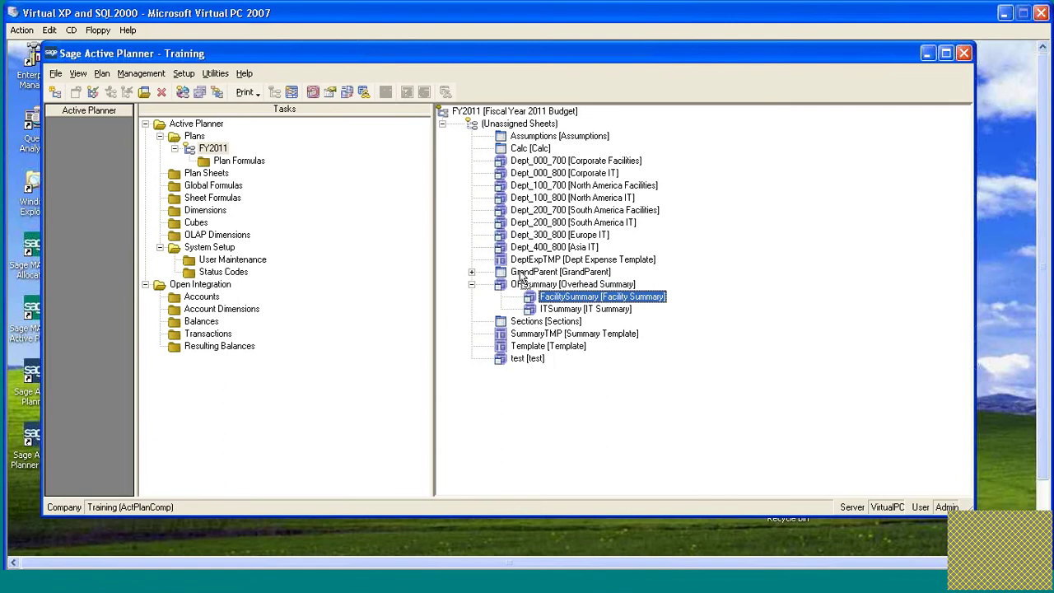
click(494, 124)
click(488, 112)
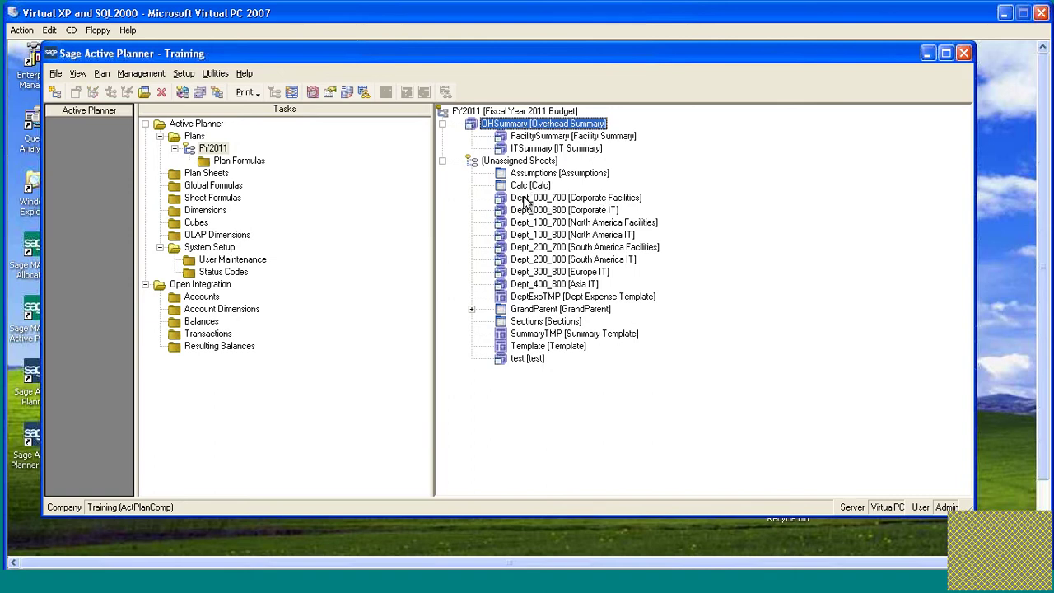
Move the three unassigned Dept _700 facilities sheets under FacilitySummary and the five Dept _800 IT sheets under ITSummary.
drag(530, 204, 567, 140)
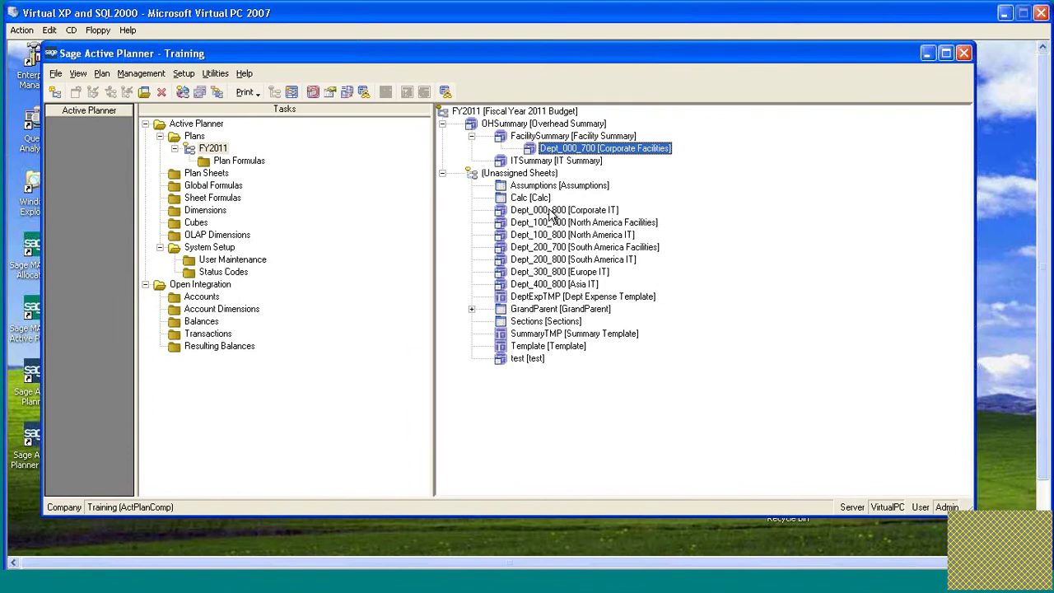
drag(552, 213, 556, 161)
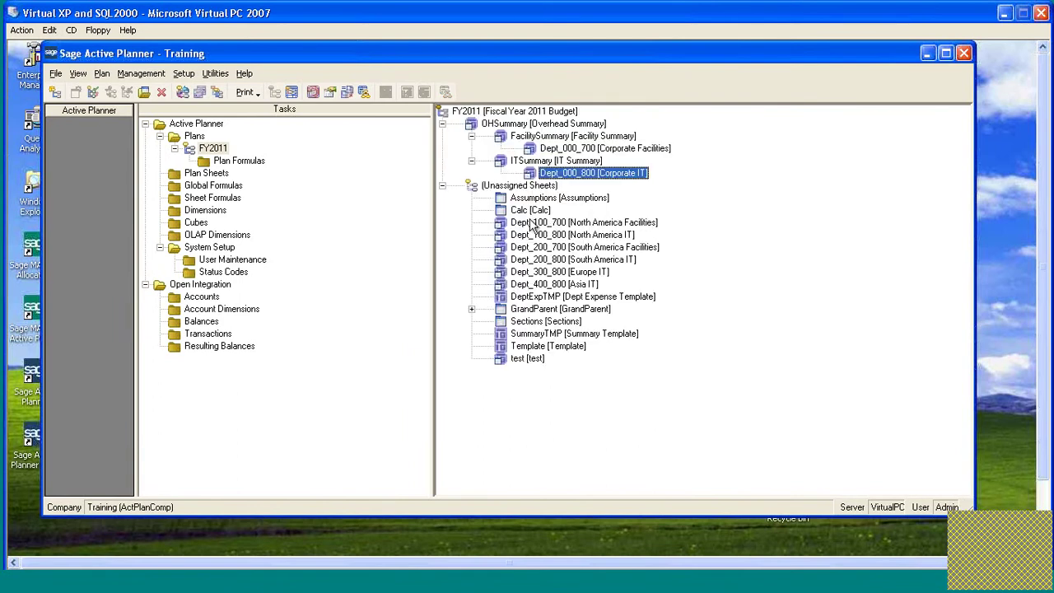
drag(534, 222, 557, 137)
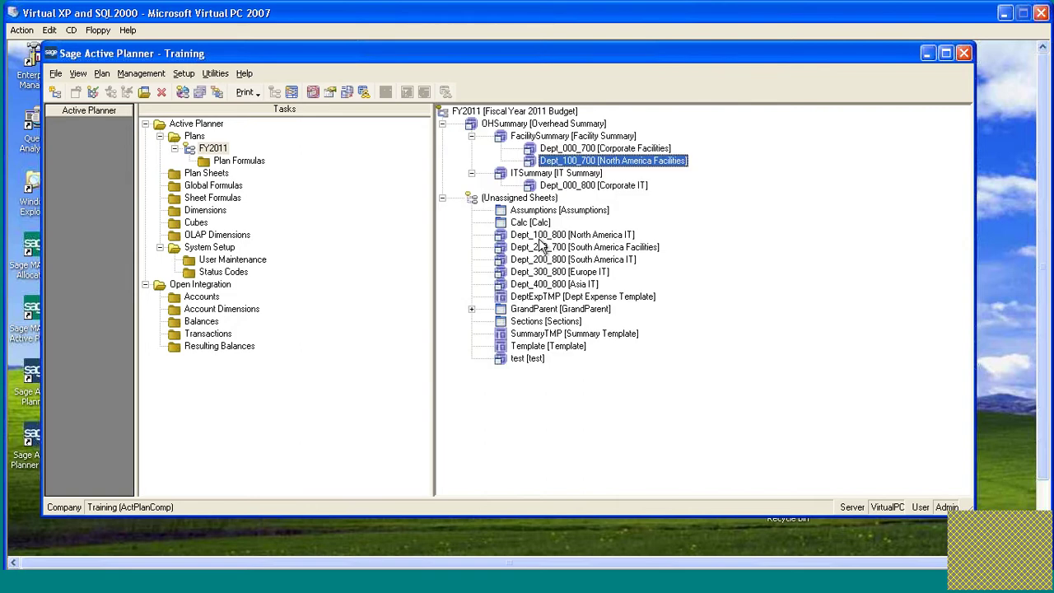
click(537, 235)
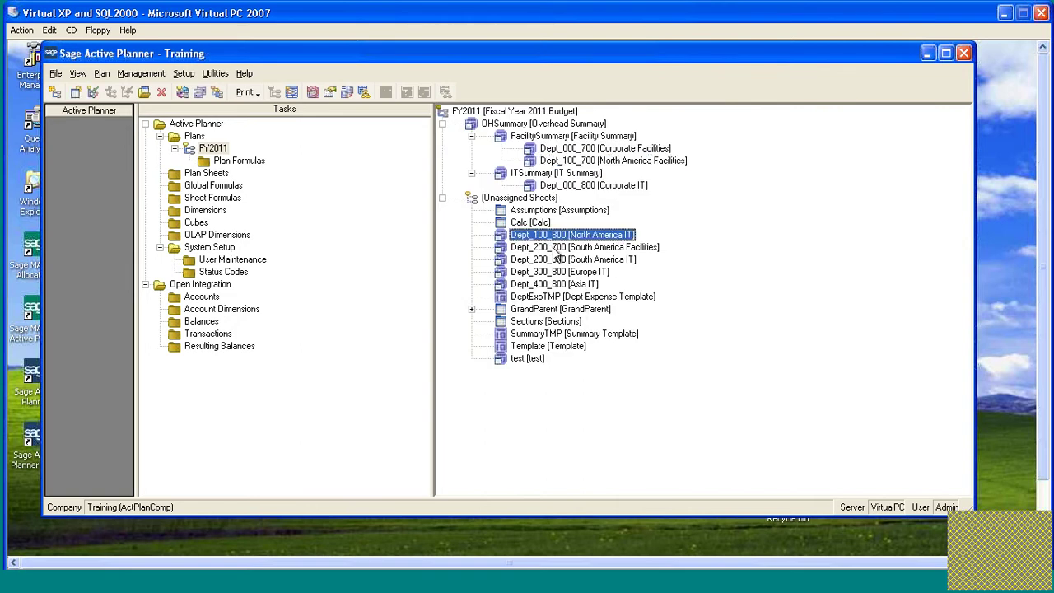
drag(562, 248, 578, 138)
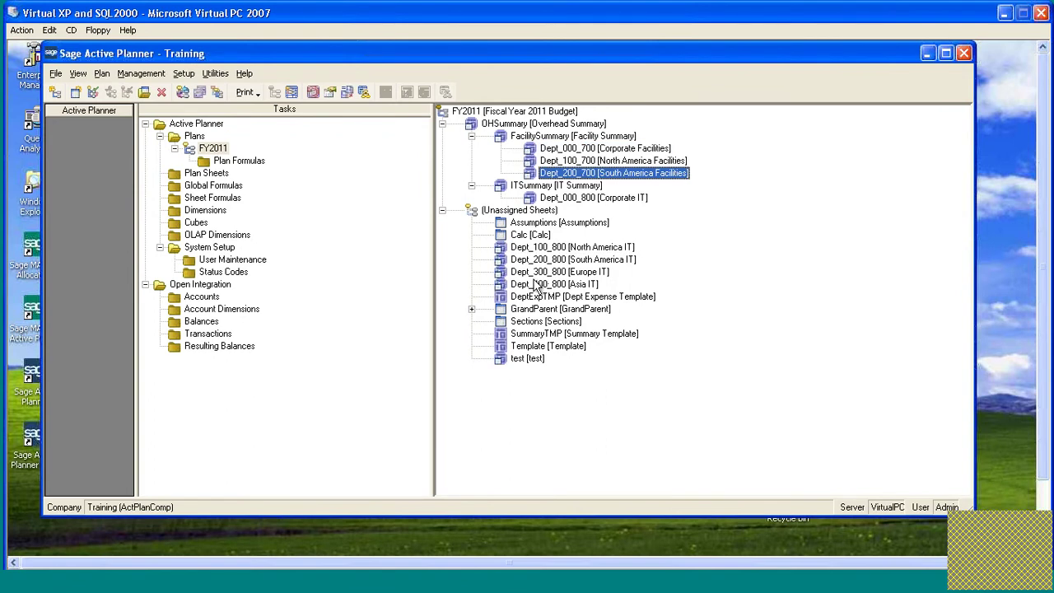
drag(554, 251, 548, 188)
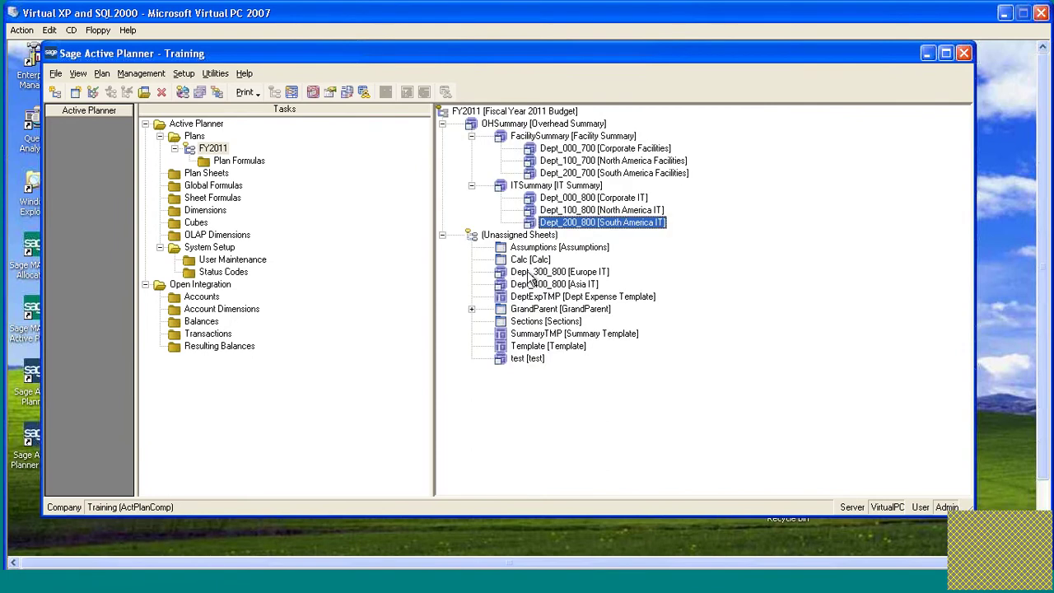
drag(530, 273, 556, 193)
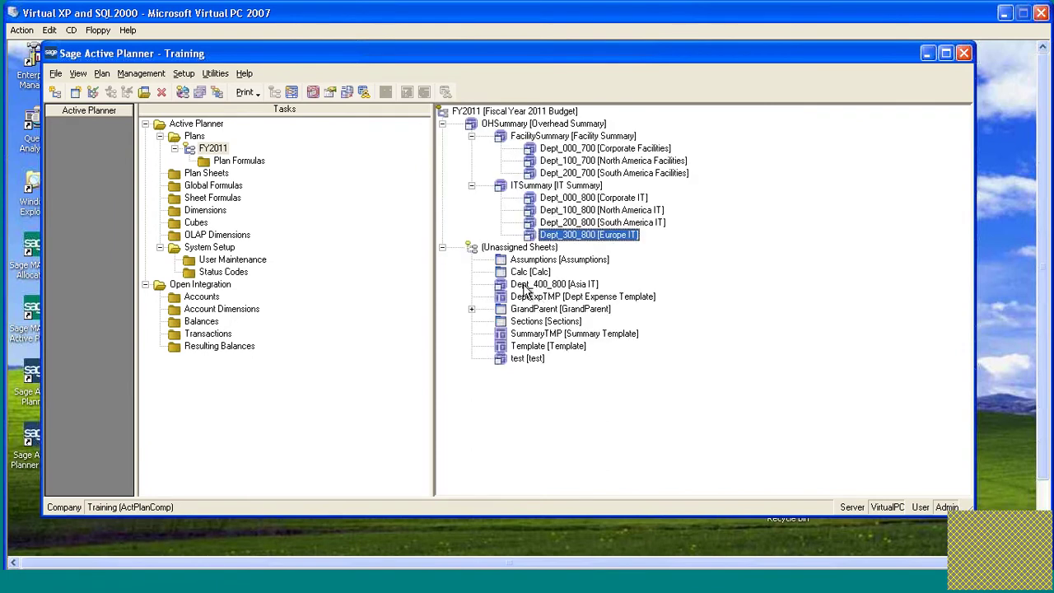
drag(524, 290, 557, 192)
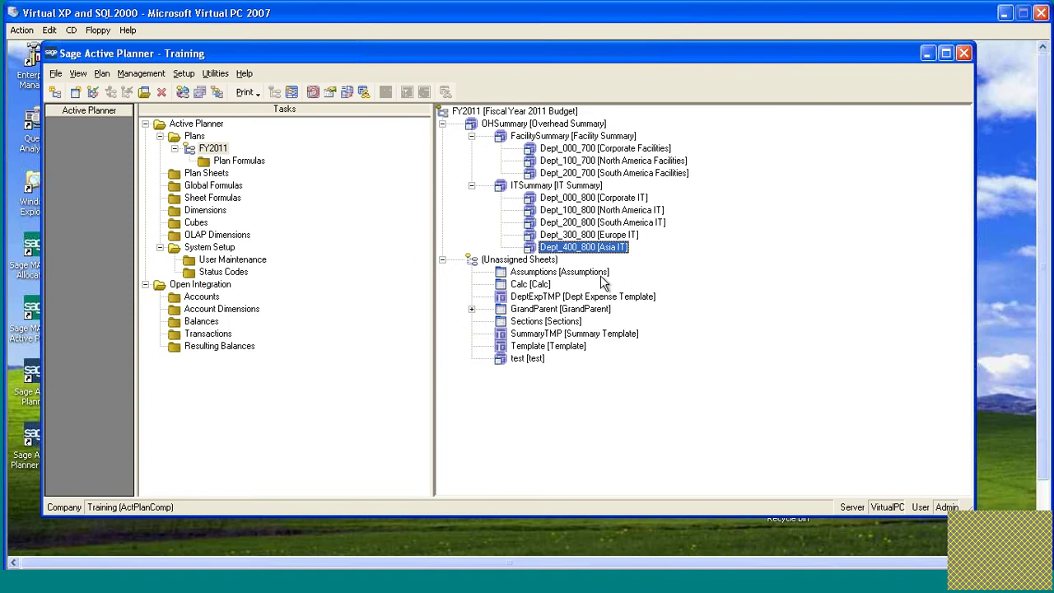
Run plan processing on OHSummary with consolidation and with subsheet calculations before consolidation.
right_click(476, 123)
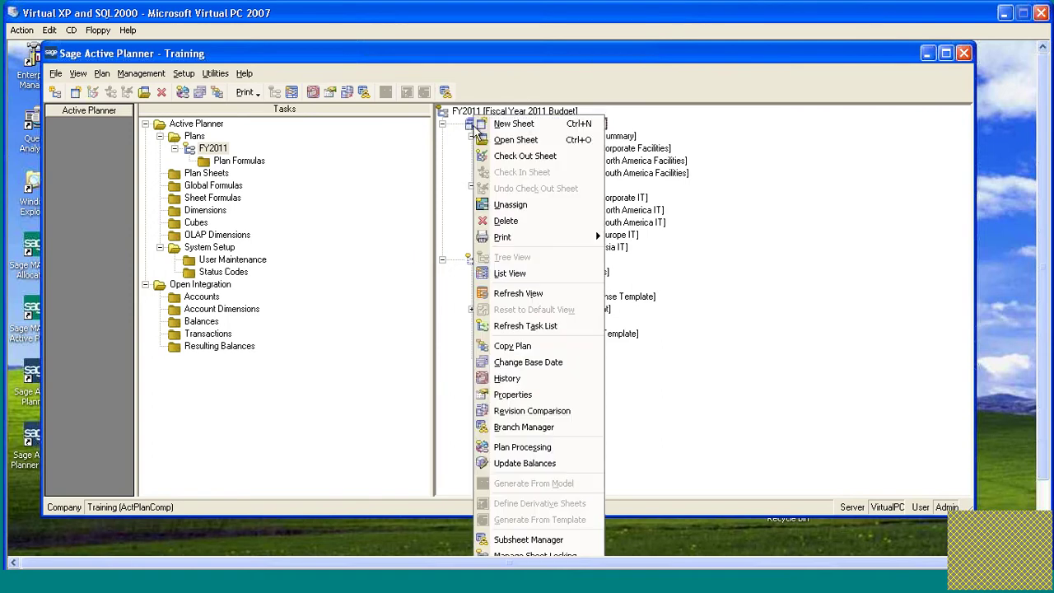
click(523, 447)
click(416, 193)
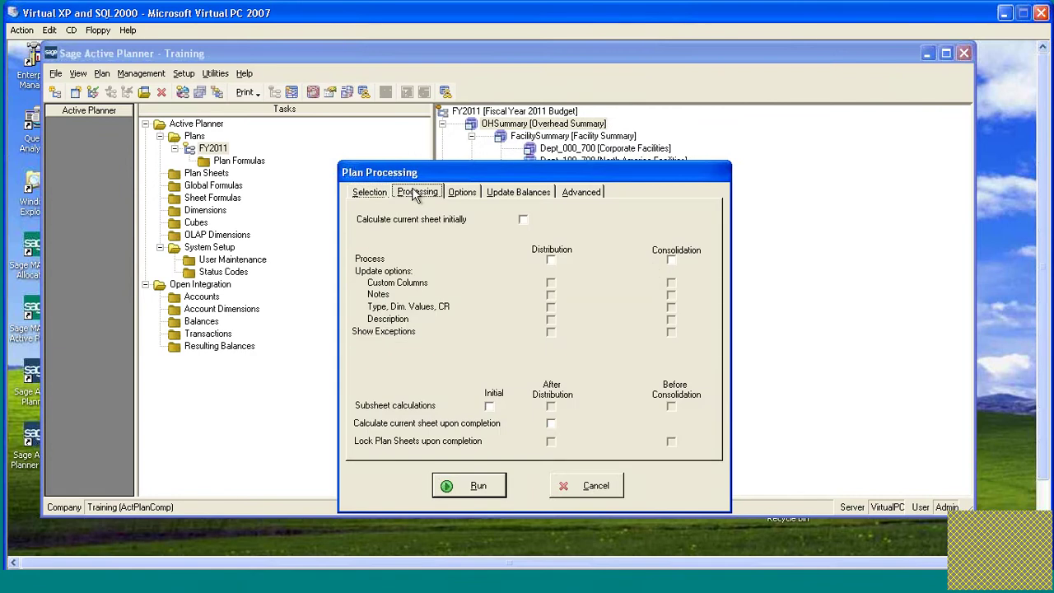
click(672, 260)
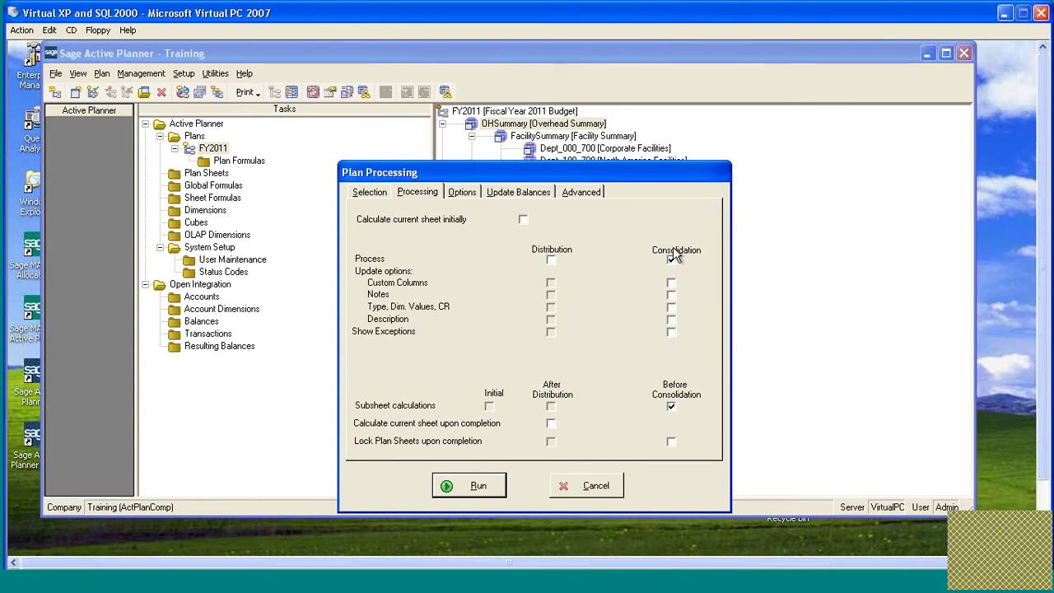
drag(594, 169, 594, 148)
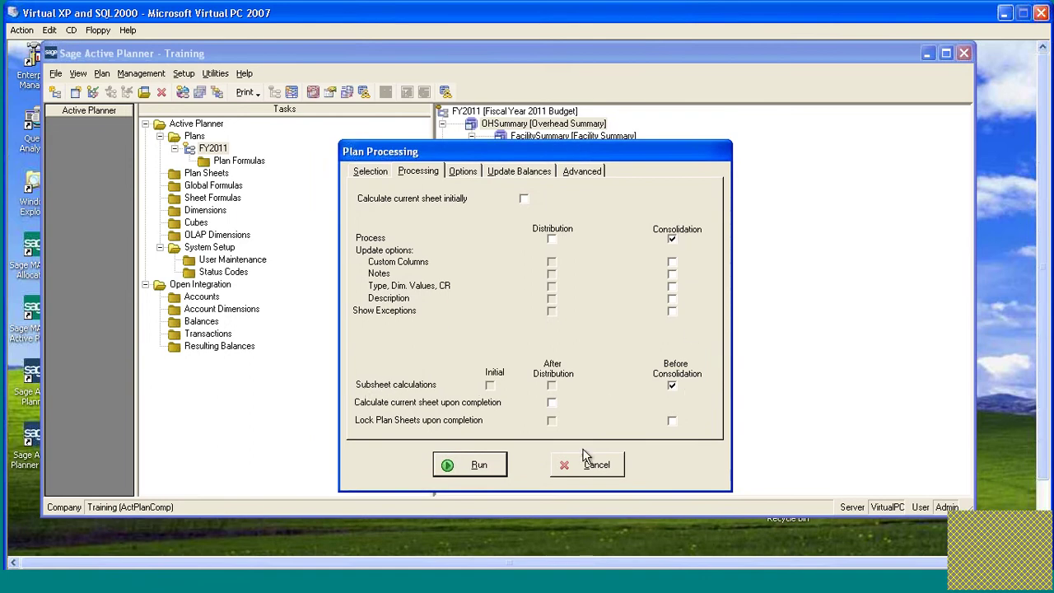
click(463, 466)
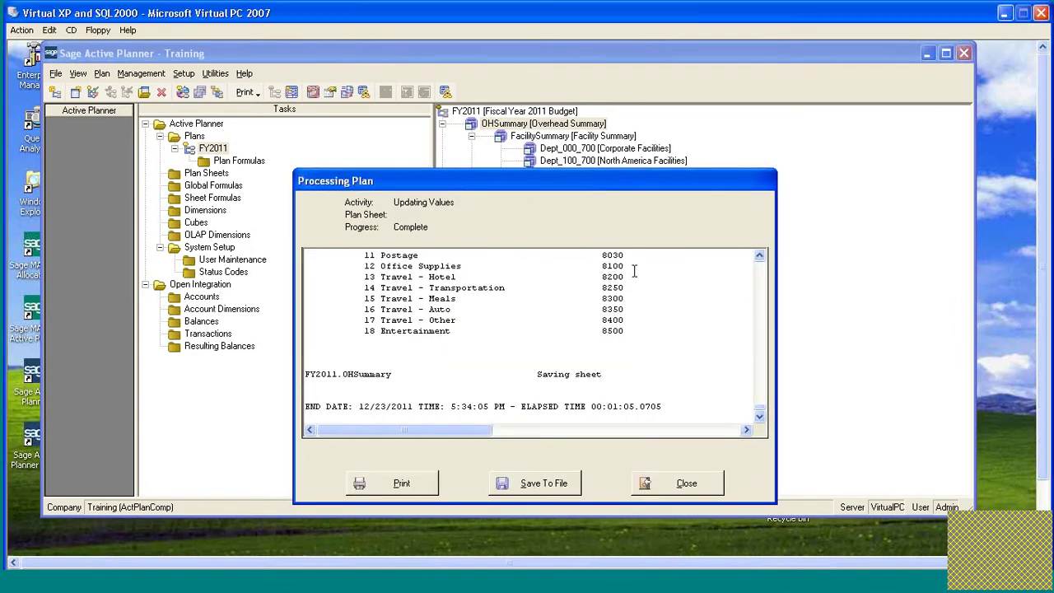
Close the finished processing log, open the OHSummary plan sheet to check its values, and close the sheet.
click(685, 483)
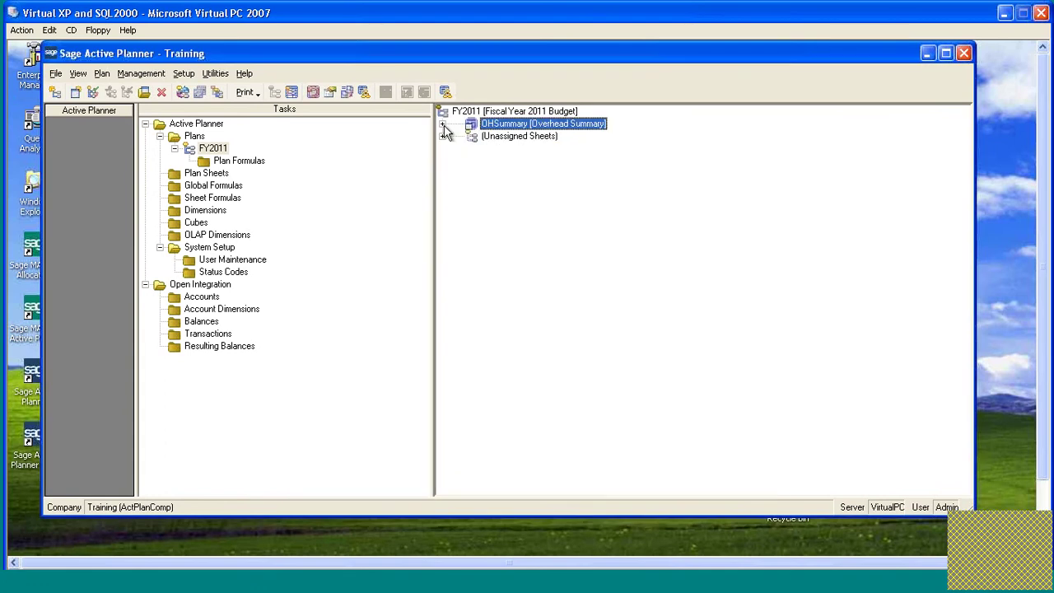
click(443, 125)
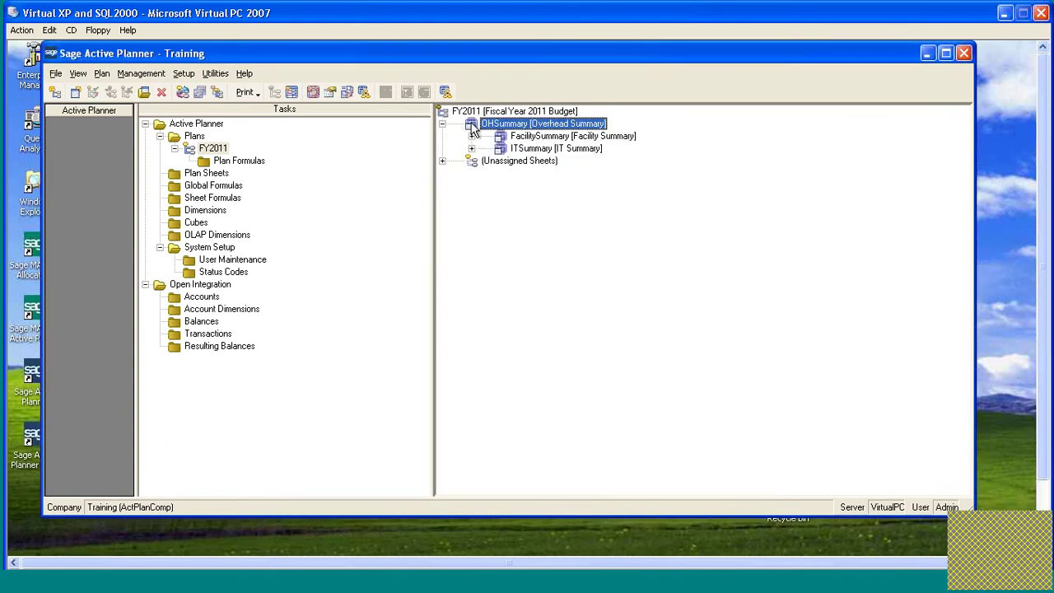
double_click(472, 126)
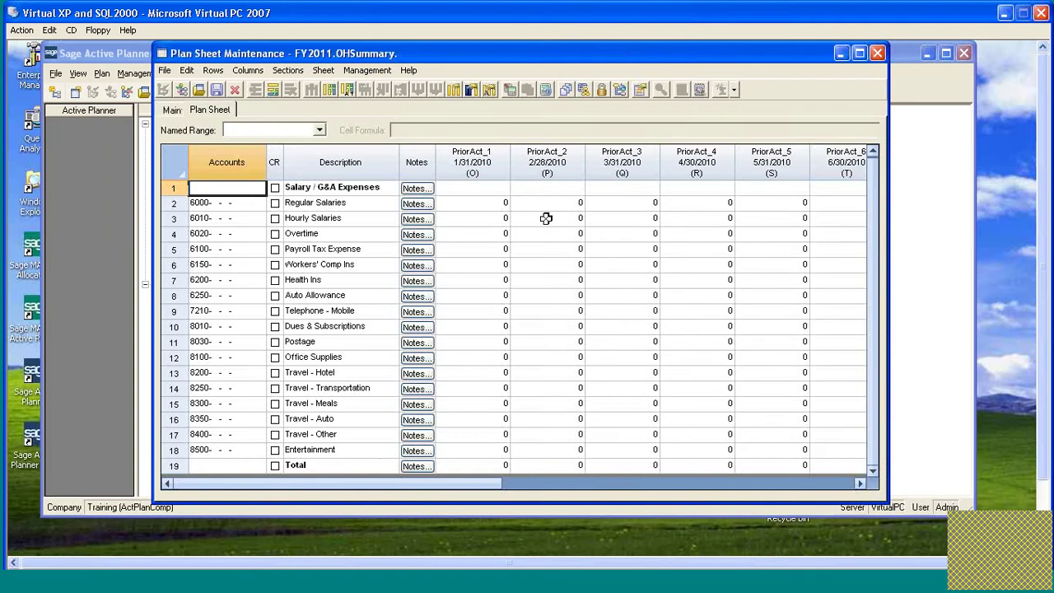
click(878, 52)
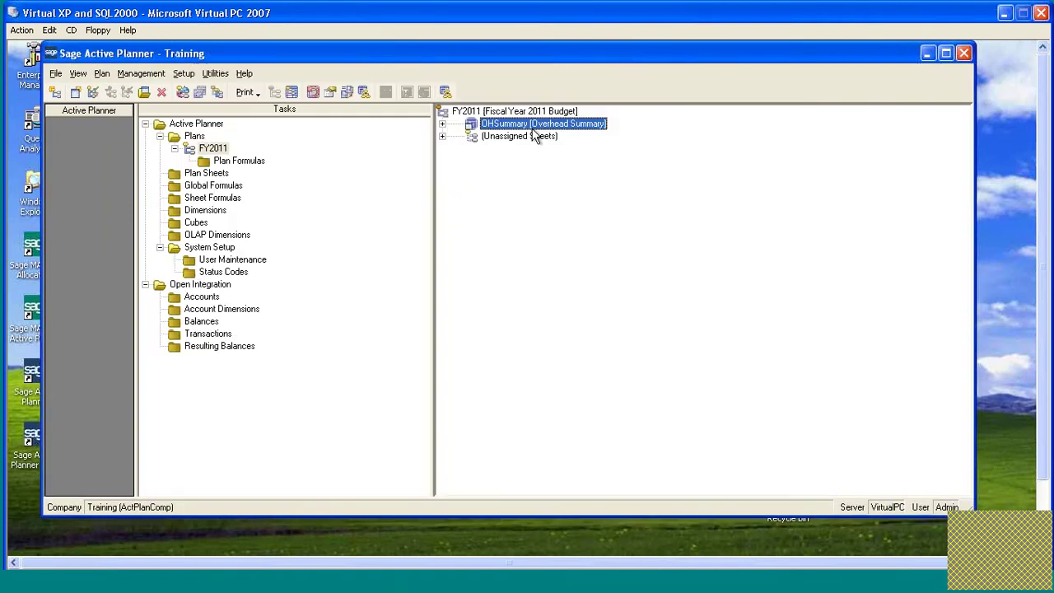
Reopen OHSummary and review its consolidated amounts from the PriorAct columns through YTD_Budget, and close the sheet.
click(442, 125)
click(472, 136)
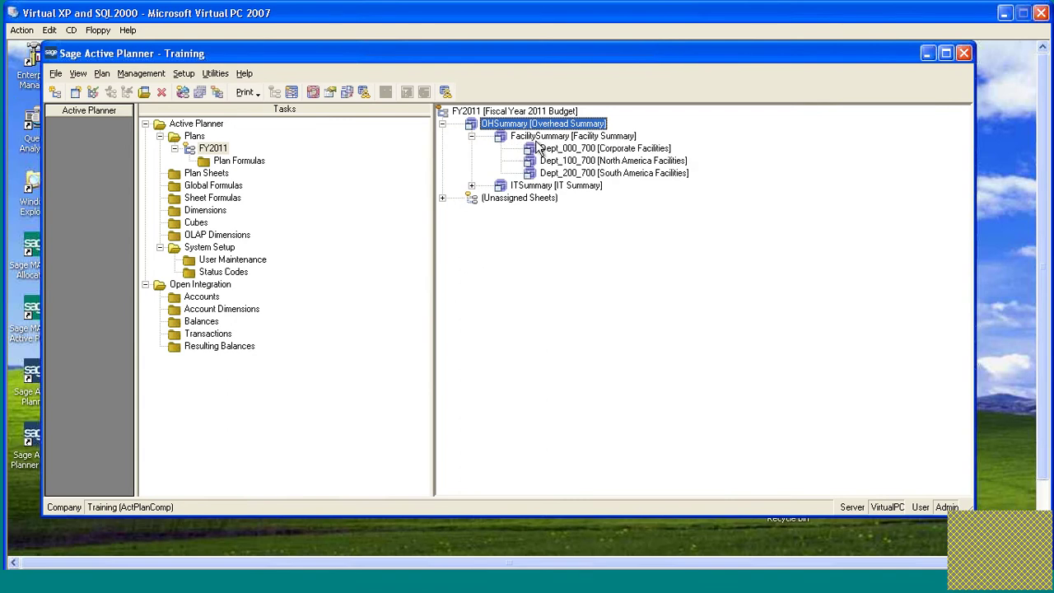
click(980, 536)
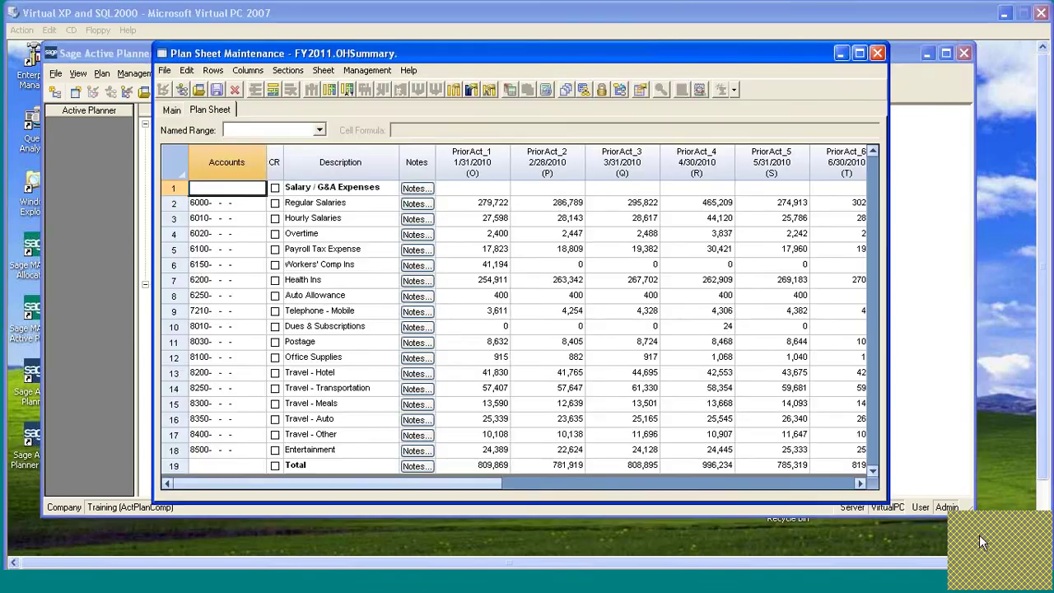
click(609, 59)
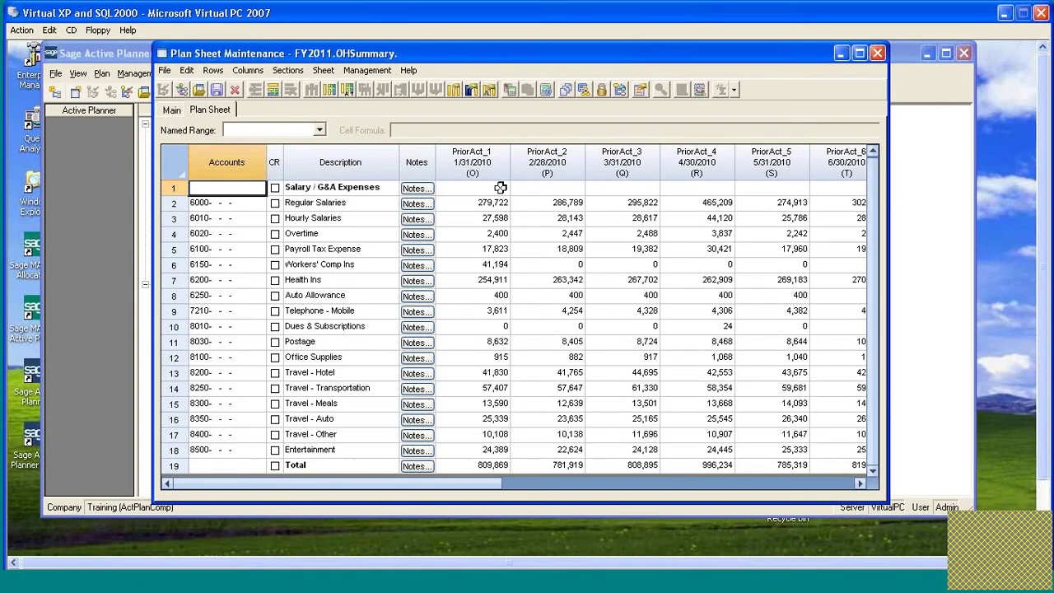
click(501, 234)
click(497, 218)
click(496, 204)
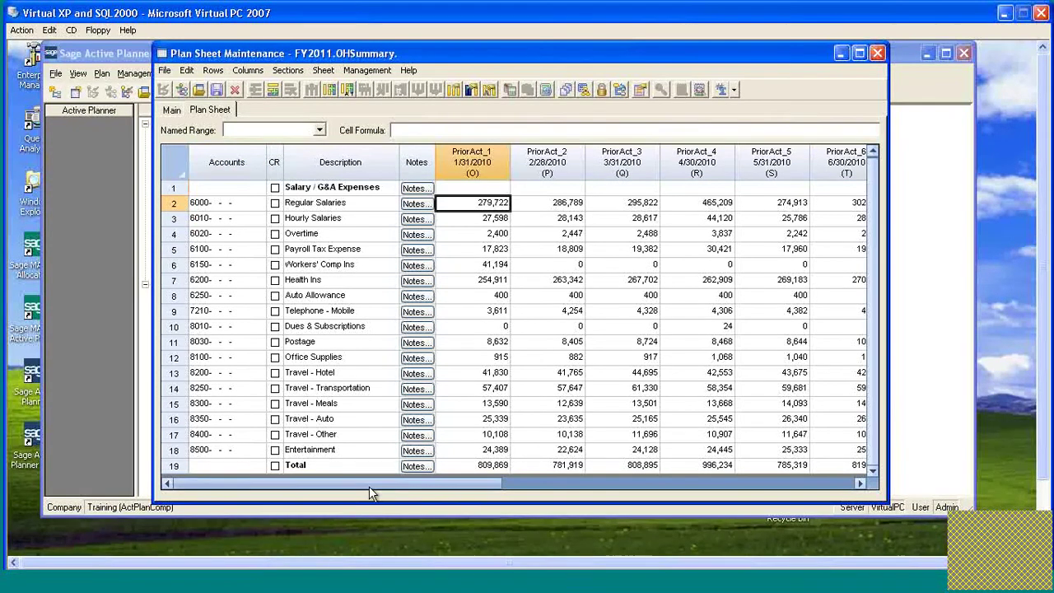
drag(369, 486, 786, 485)
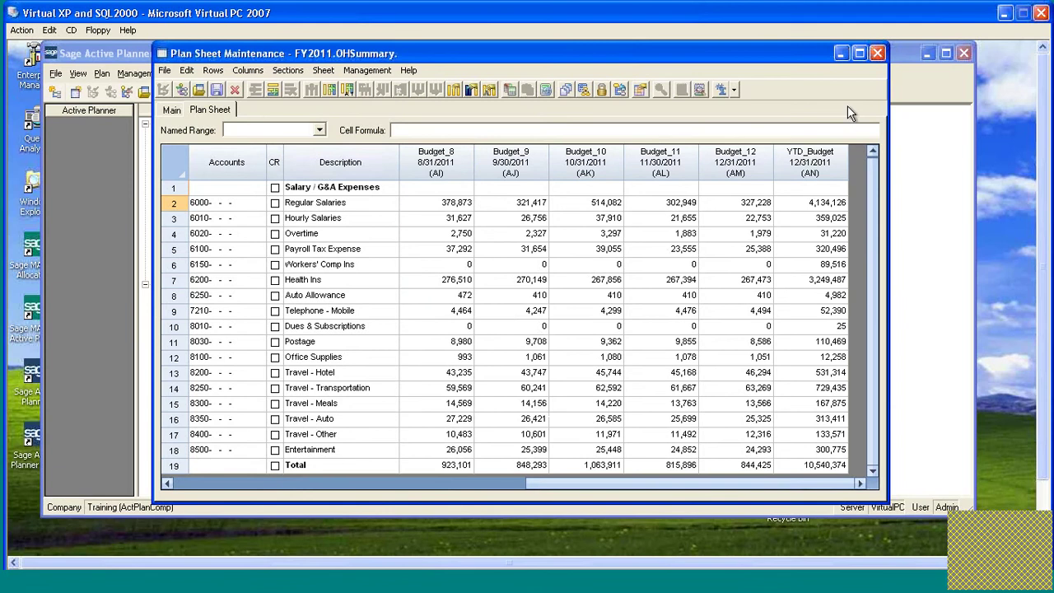
click(877, 53)
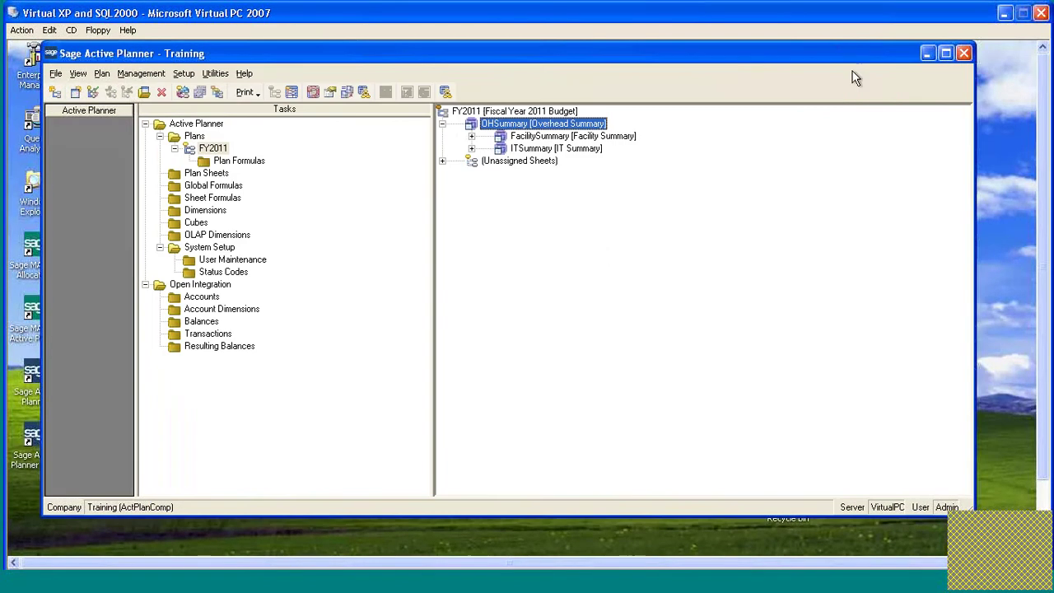
Open the derivative sheet definitions of the DeptExpTMP template, try adding three blank rows, and close without saving.
click(443, 162)
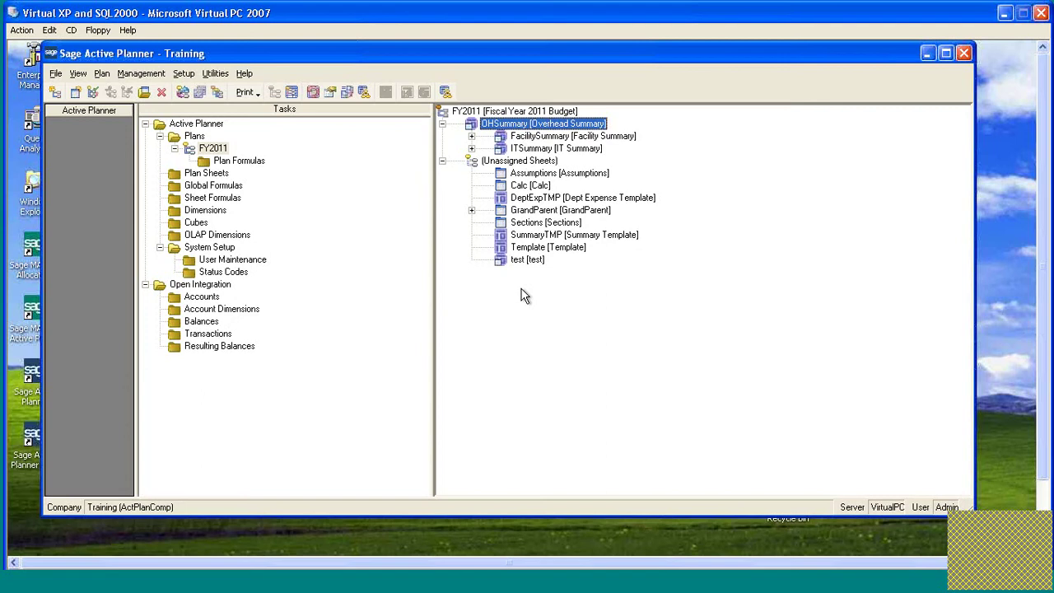
click(531, 198)
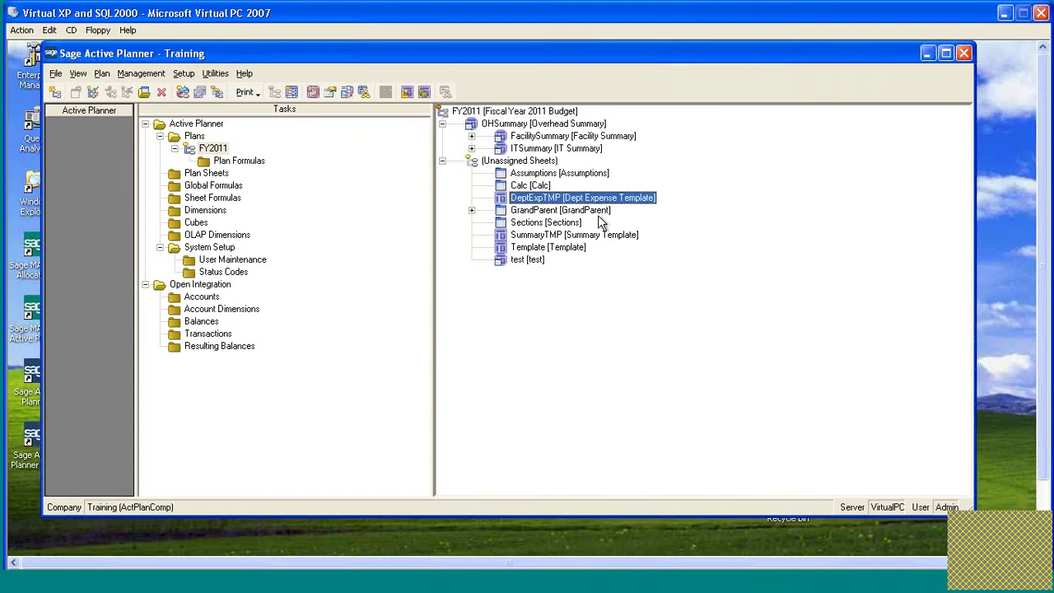
right_click(540, 206)
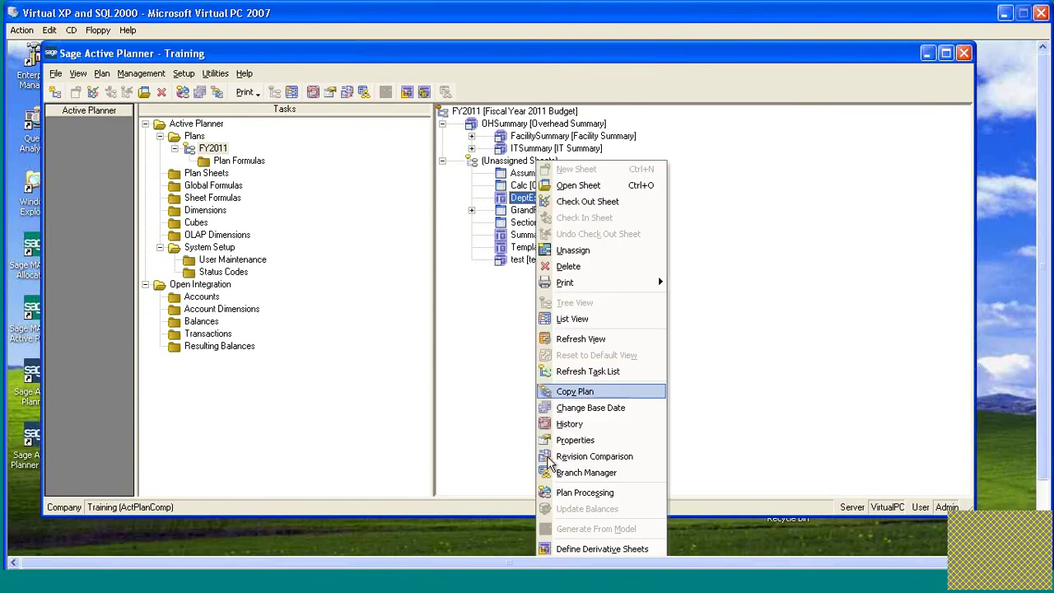
click(559, 549)
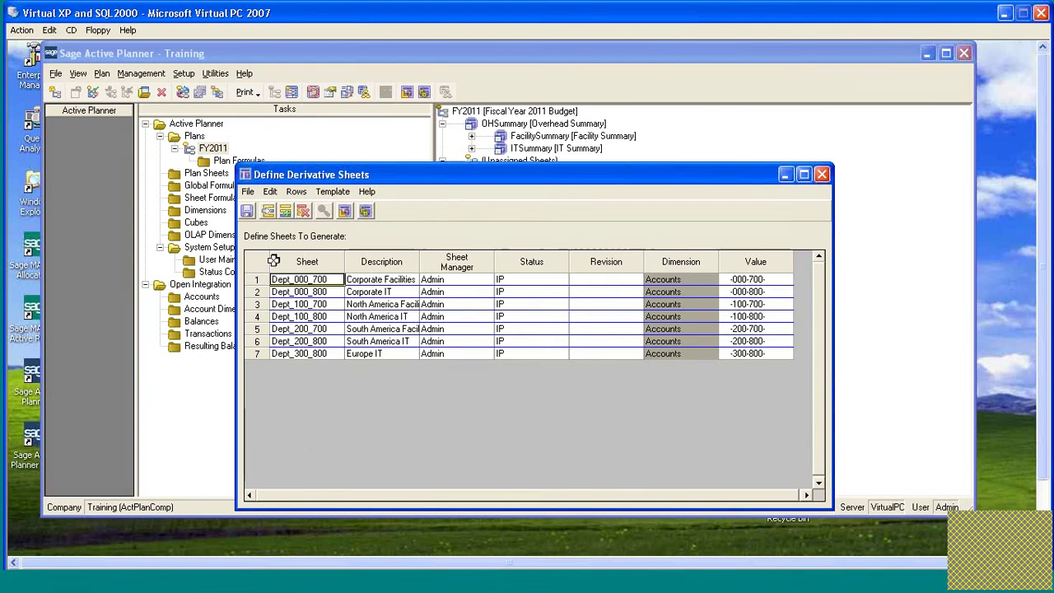
click(285, 211)
click(763, 366)
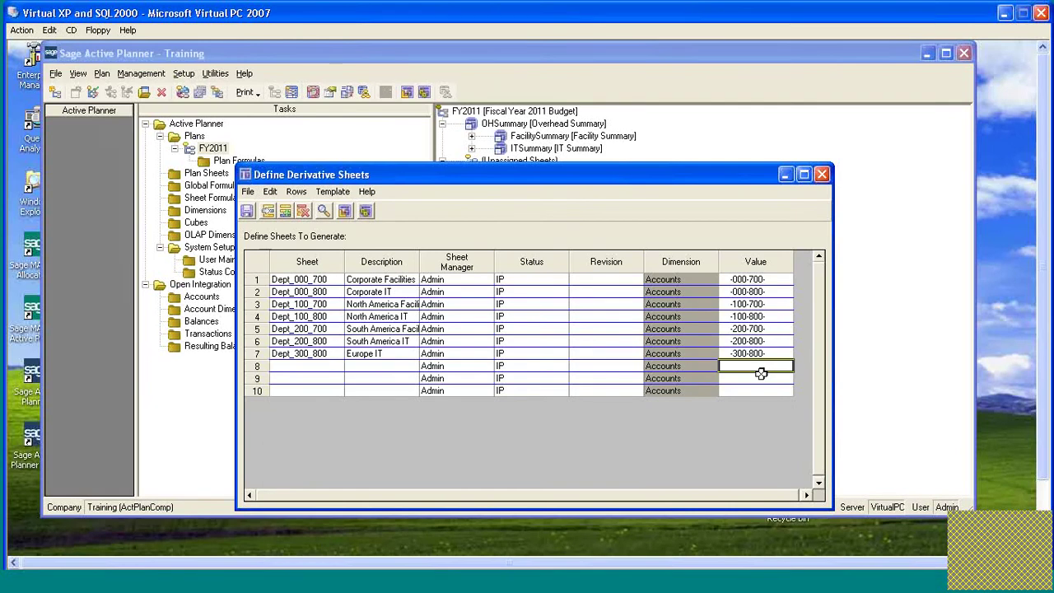
click(759, 379)
click(759, 391)
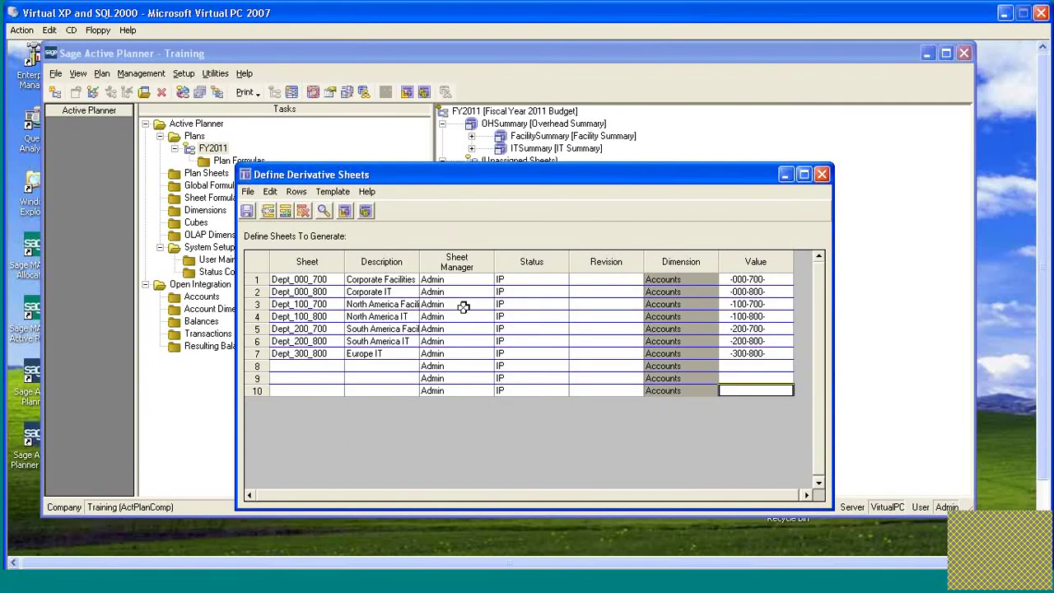
click(822, 173)
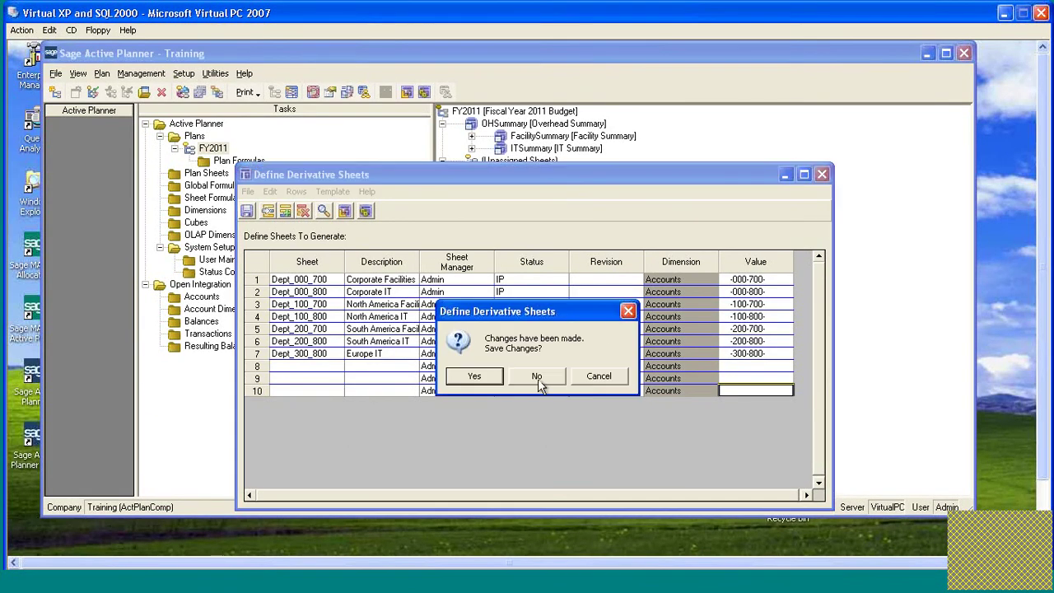
click(538, 379)
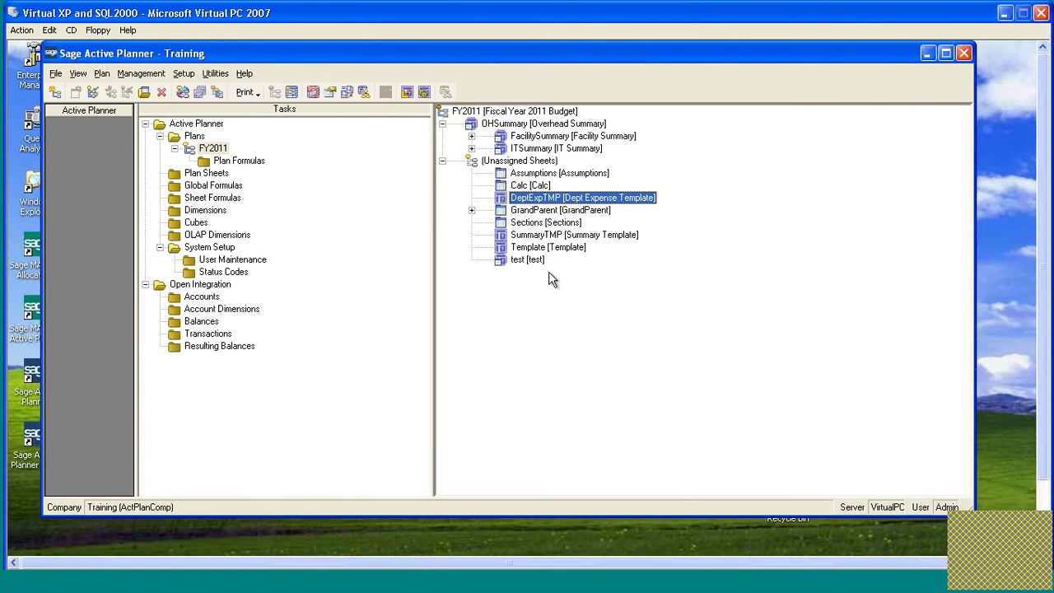
Review the derivative sheet definitions of the SummaryTMP template and close them.
click(532, 236)
right_click(534, 240)
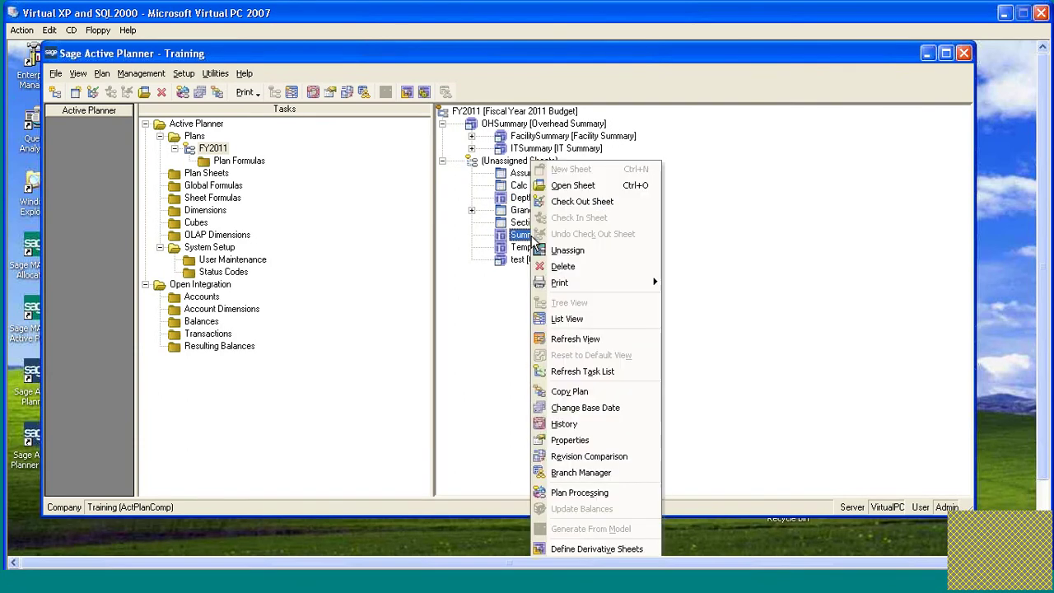
click(583, 551)
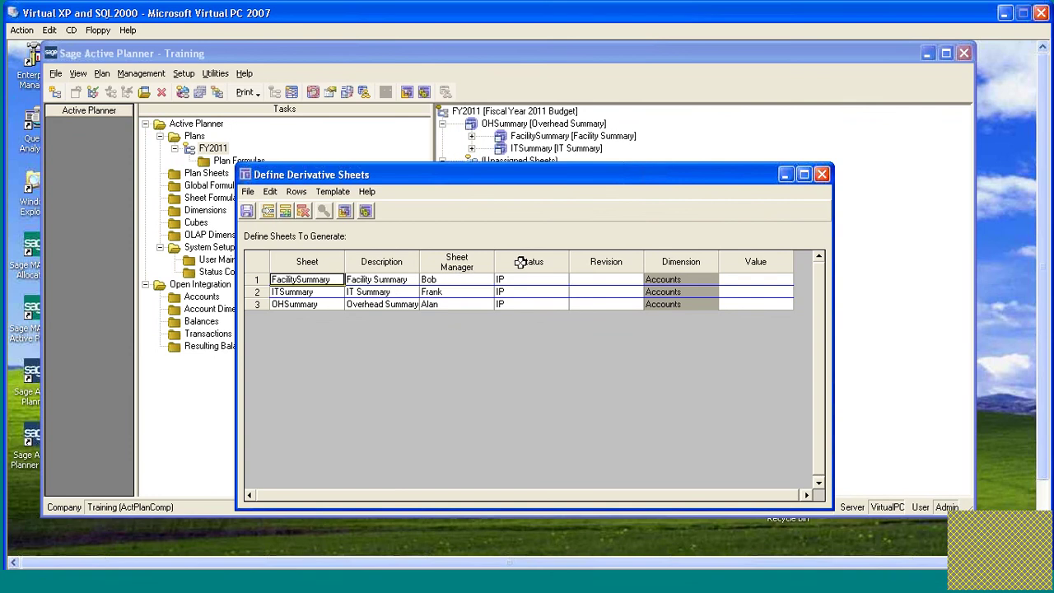
click(823, 174)
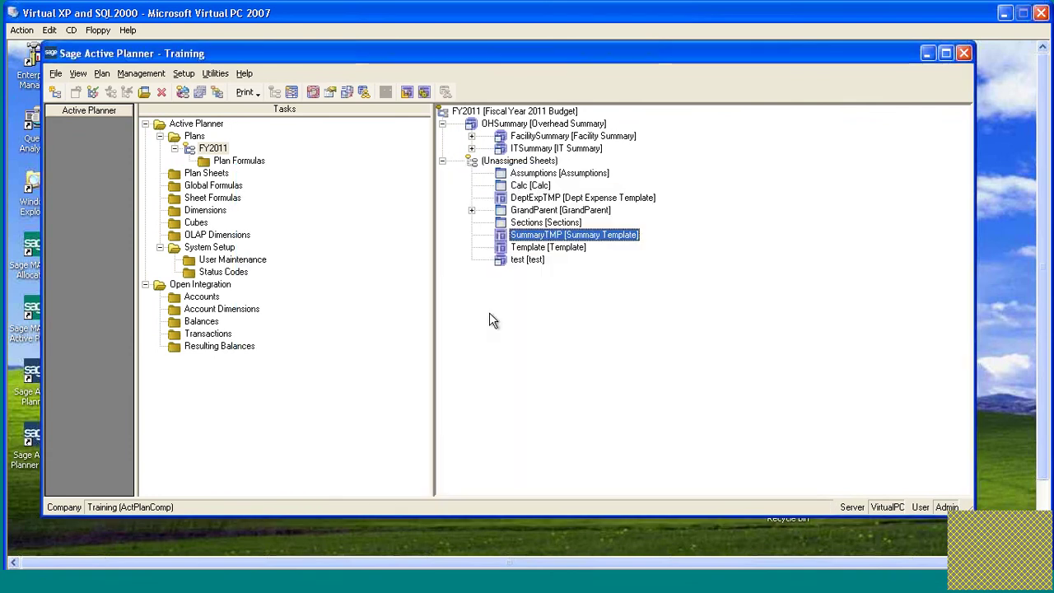